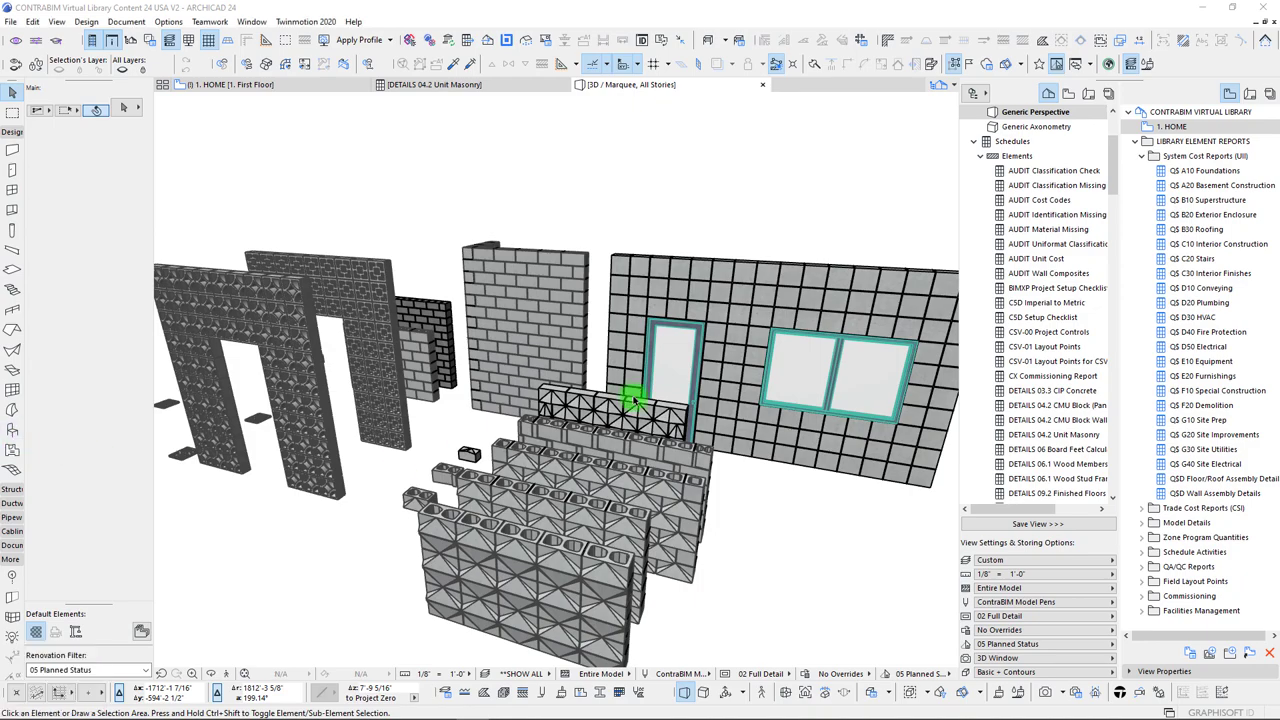
pyautogui.moveTo(566, 447)
pyautogui.keyDown('shift'); pyautogui.mouseDown(button='middle')
pyautogui.moveTo(552, 430)
pyautogui.moveTo(690, 361)
pyautogui.moveTo(490, 262)
pyautogui.moveTo(484, 447)
pyautogui.moveTo(636, 437)
pyautogui.moveTo(634, 391)
pyautogui.moveTo(643, 400)
pyautogui.mouseUp(button='middle'); pyautogui.keyUp('shift')
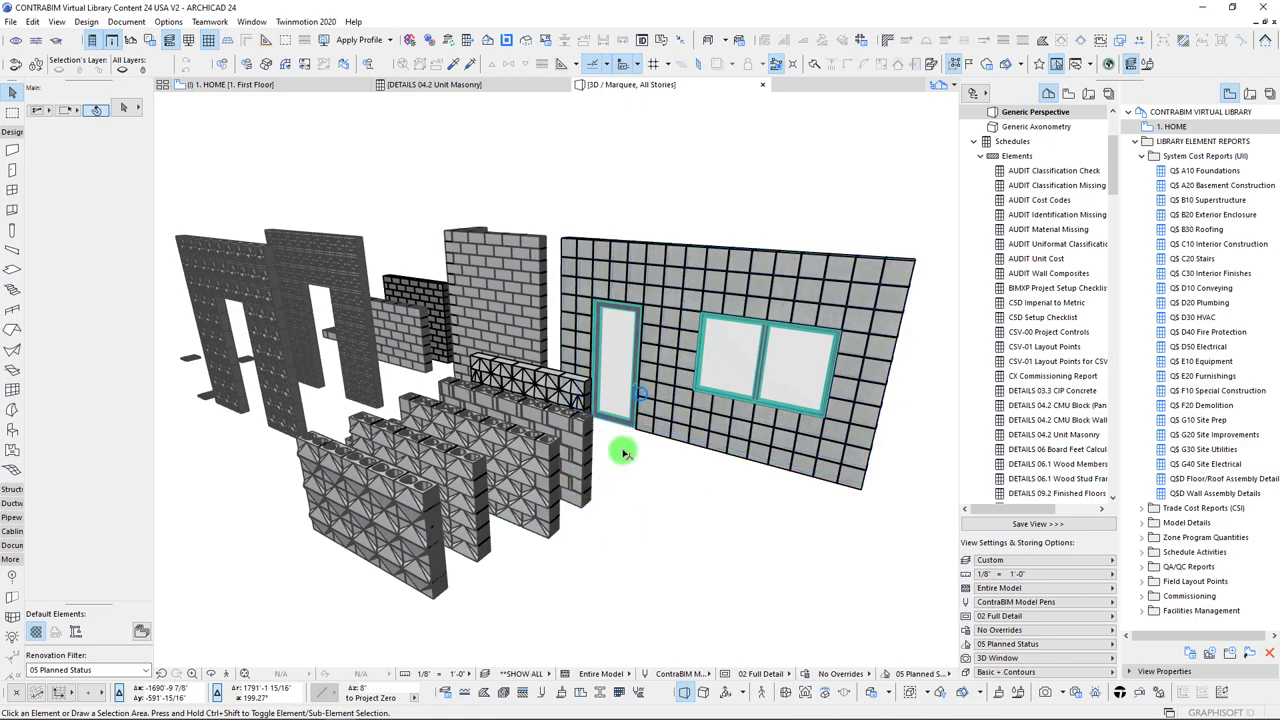
pyautogui.moveTo(590, 525)
pyautogui.keyDown('shift'); pyautogui.mouseDown(button='middle')
pyautogui.moveTo(600, 485)
pyautogui.moveTo(655, 491)
pyautogui.mouseUp(button='middle'); pyautogui.keyUp('shift')
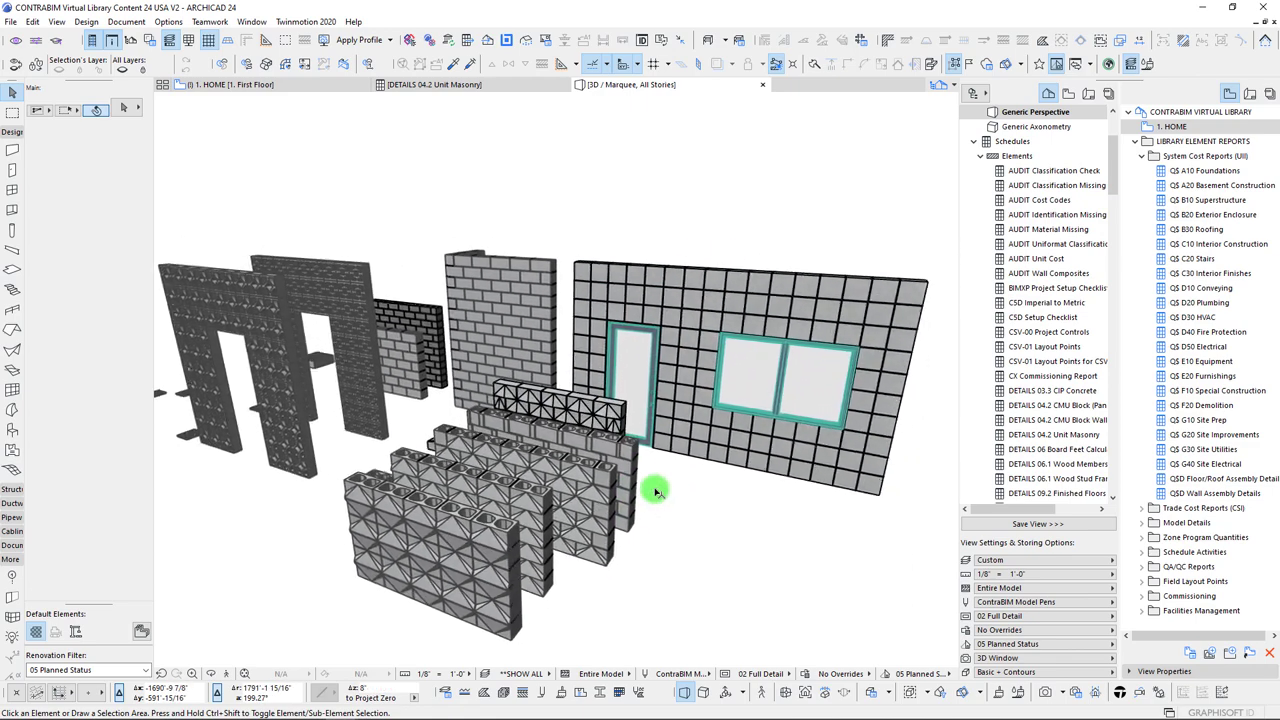
pyautogui.scroll(5, 655, 490)
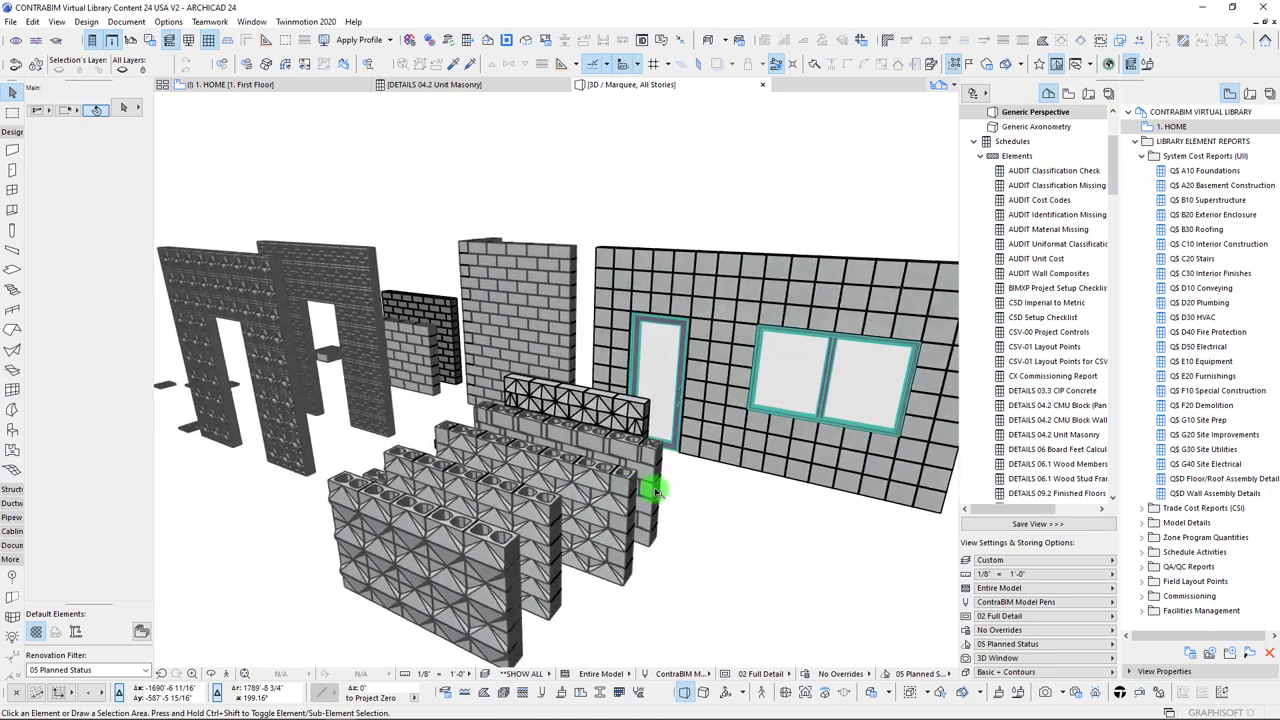
# Create a new element schedule scheme with ID CMU and the name "Block Wall - CW System"
pyautogui.rightClick(1015, 157)
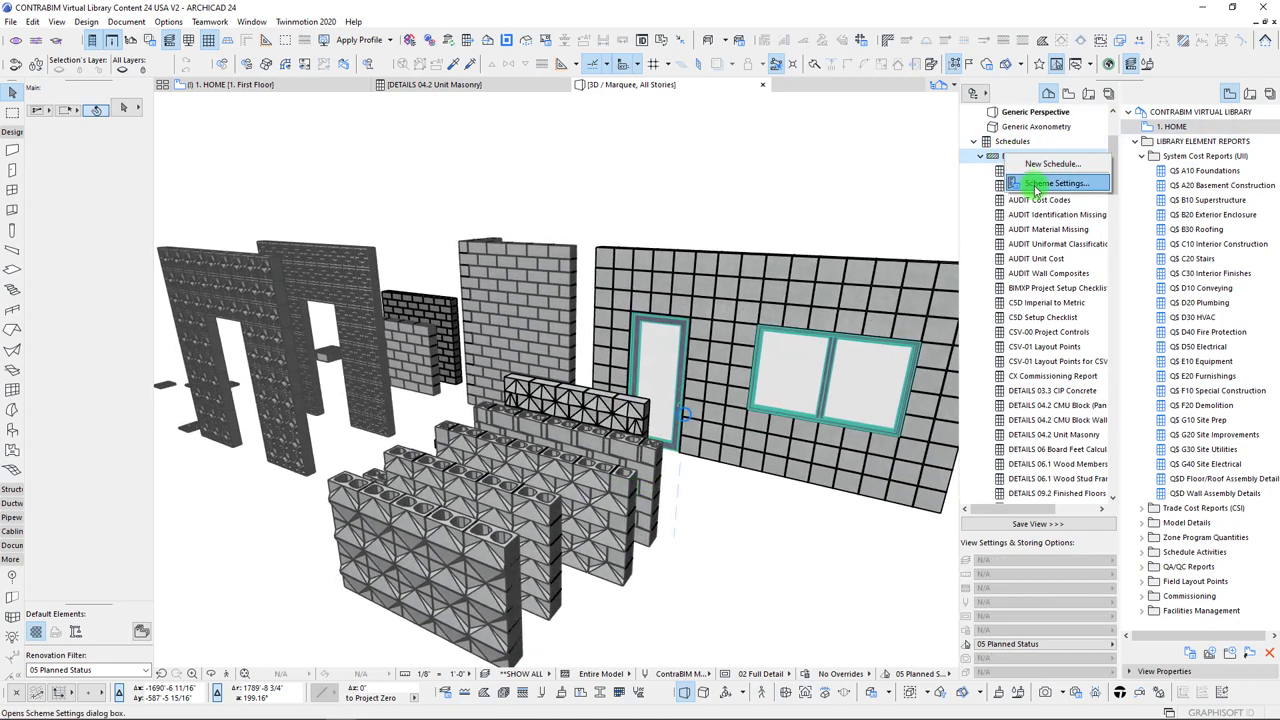
pyautogui.click(1050, 163)
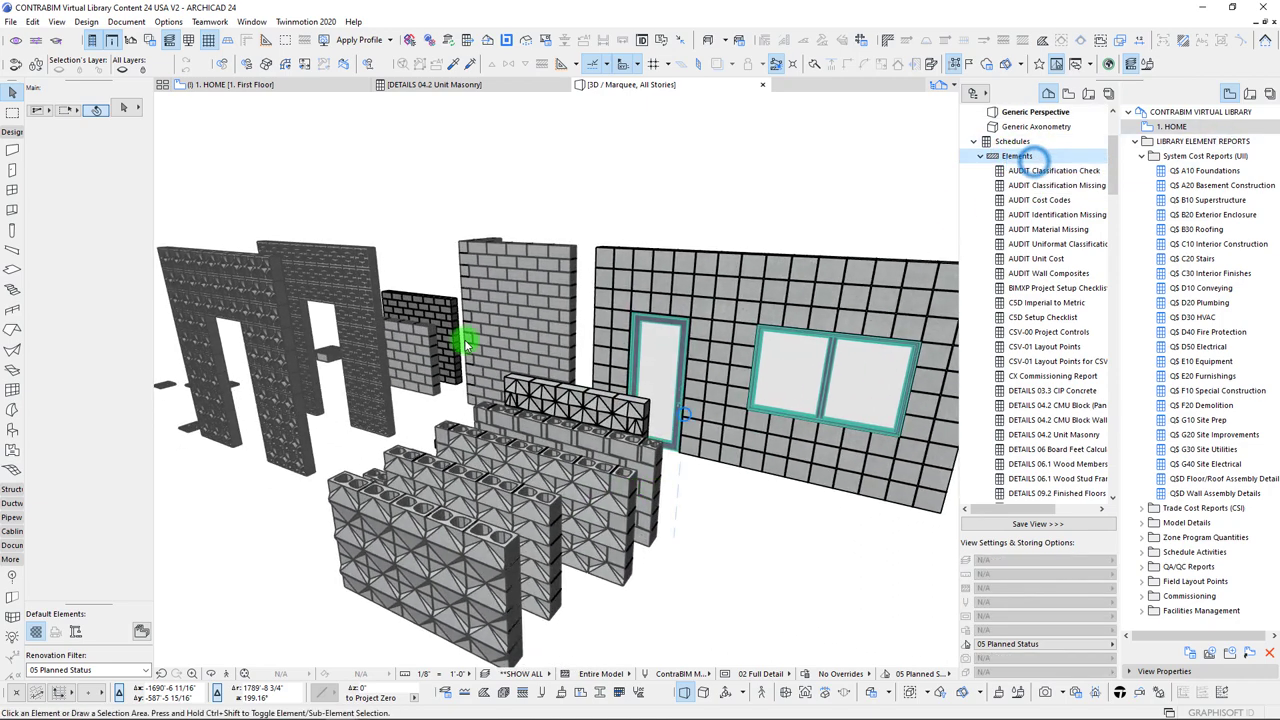
pyautogui.moveTo(311, 278); pyautogui.dragTo(317, 300)
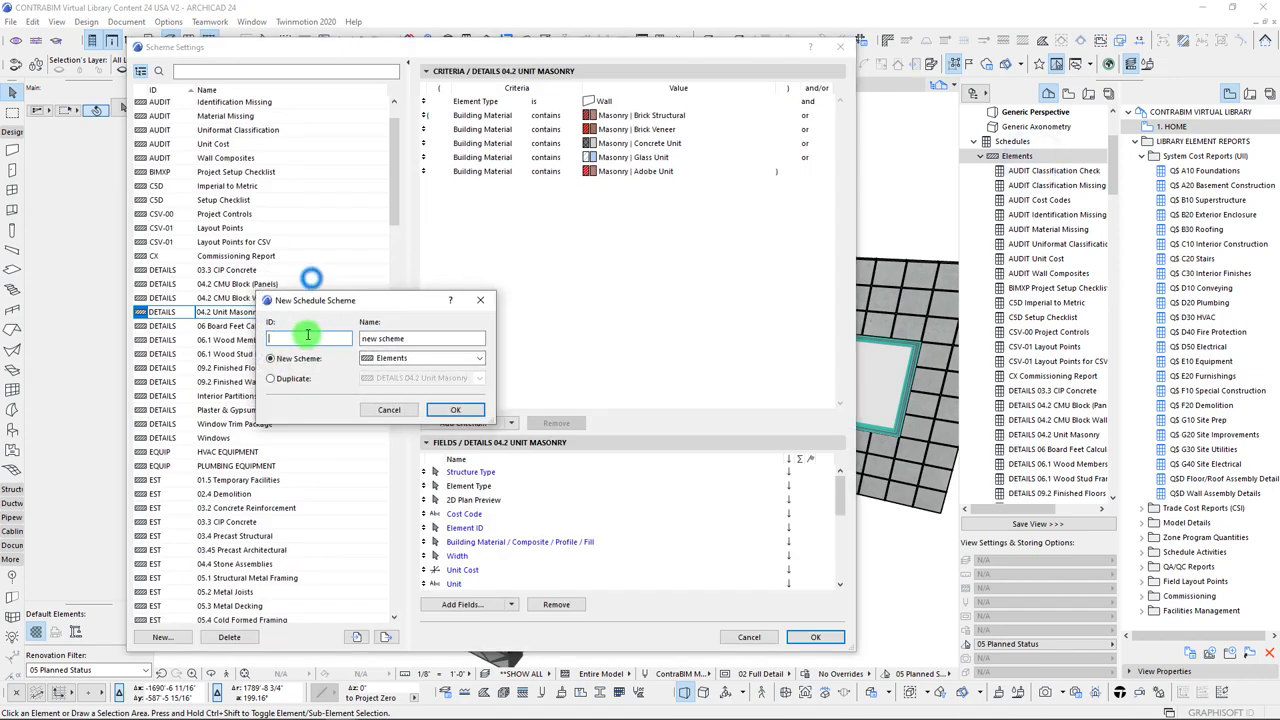
pyautogui.click(305, 337)
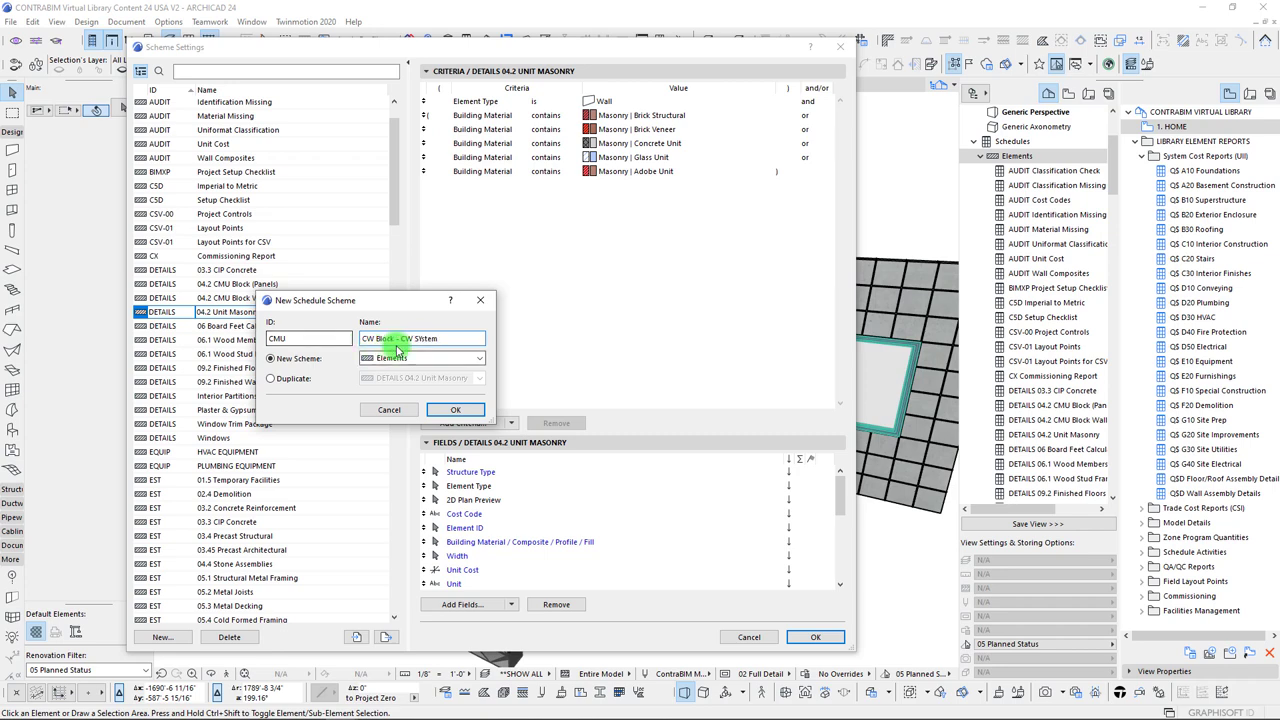
pyautogui.moveTo(422, 340); pyautogui.dragTo(417, 340)
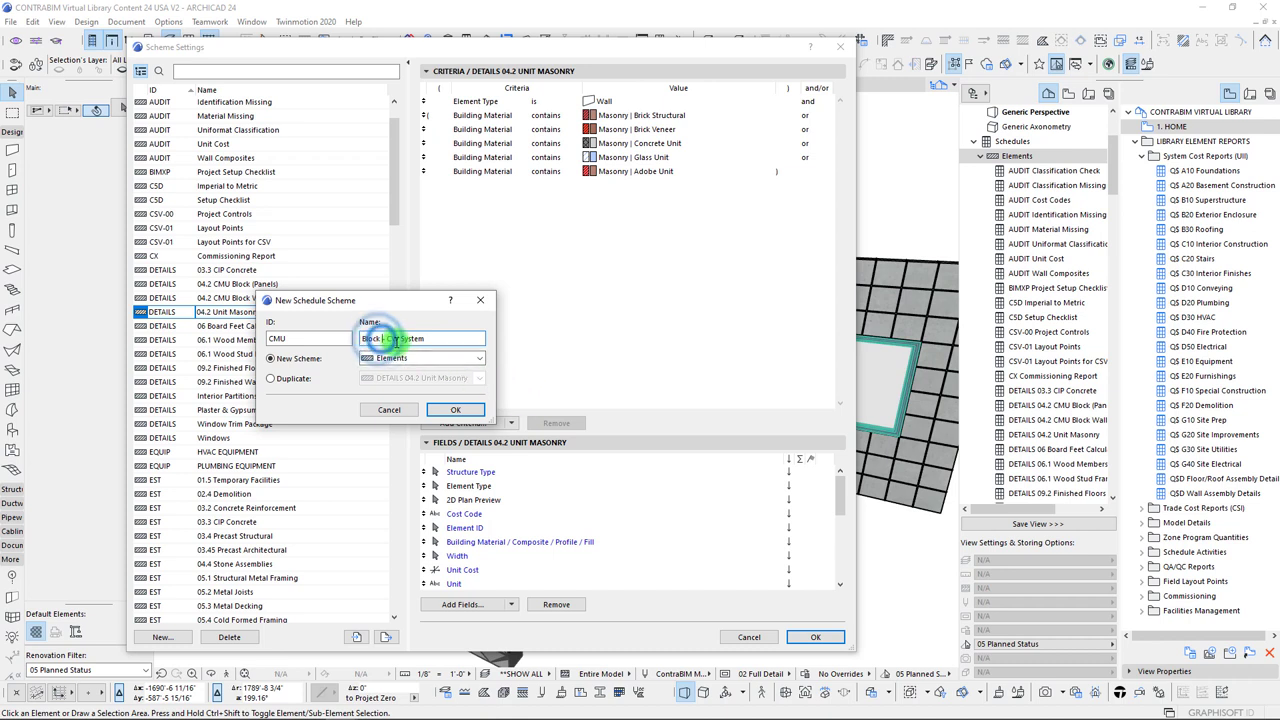
pyautogui.write('Wall')
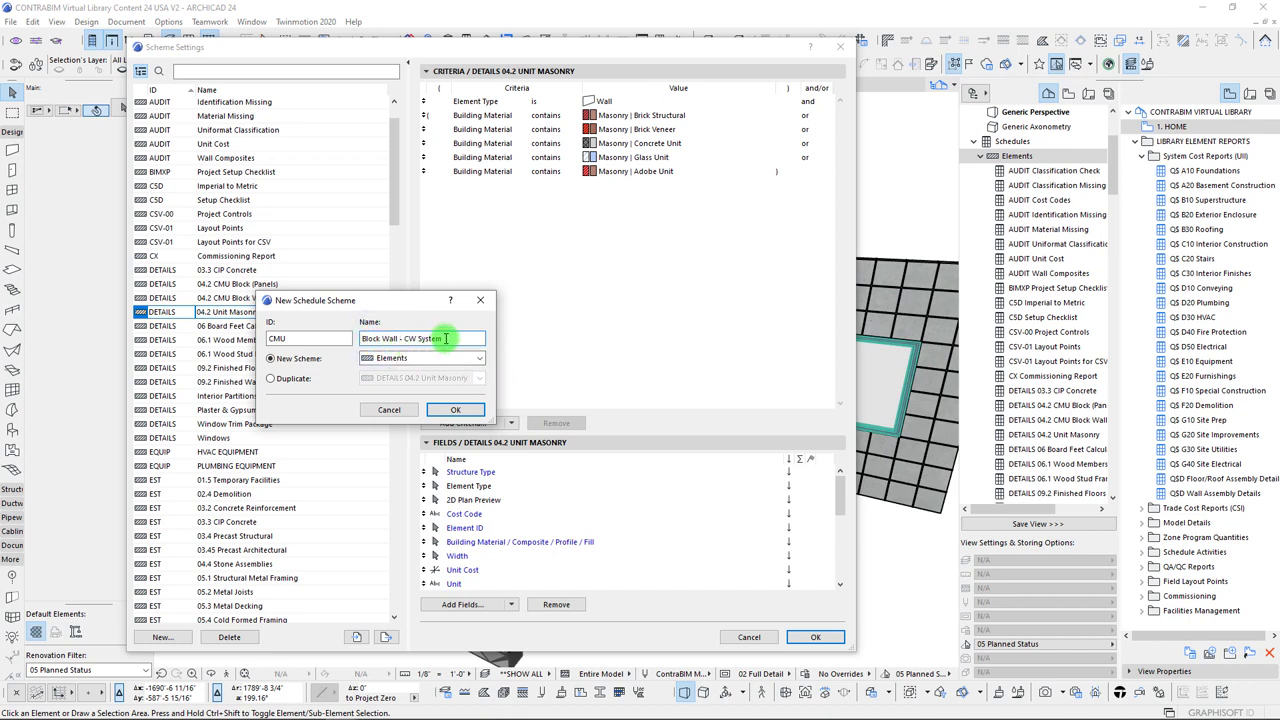
pyautogui.moveTo(411, 305); pyautogui.dragTo(490, 290)
pyautogui.click(531, 396)
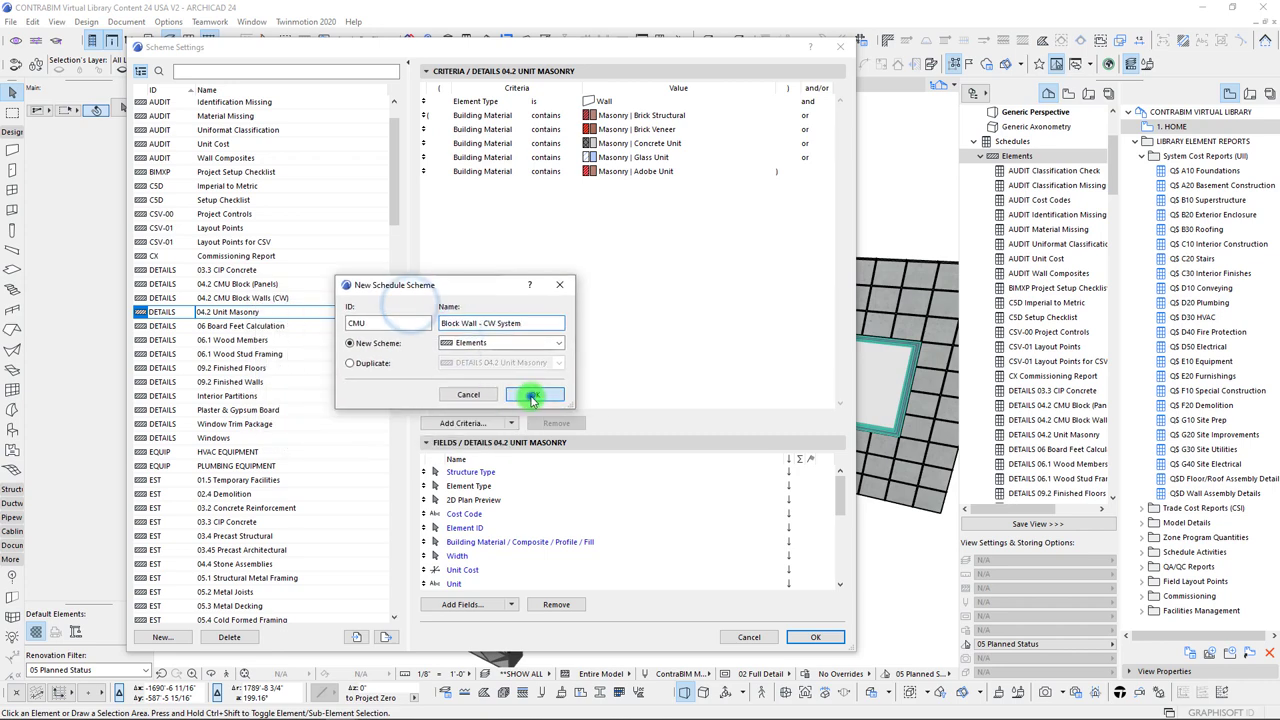
# Set the new scheme's Element Type criterion to Curtain Wall
pyautogui.click(632, 101)
pyautogui.click(765, 103)
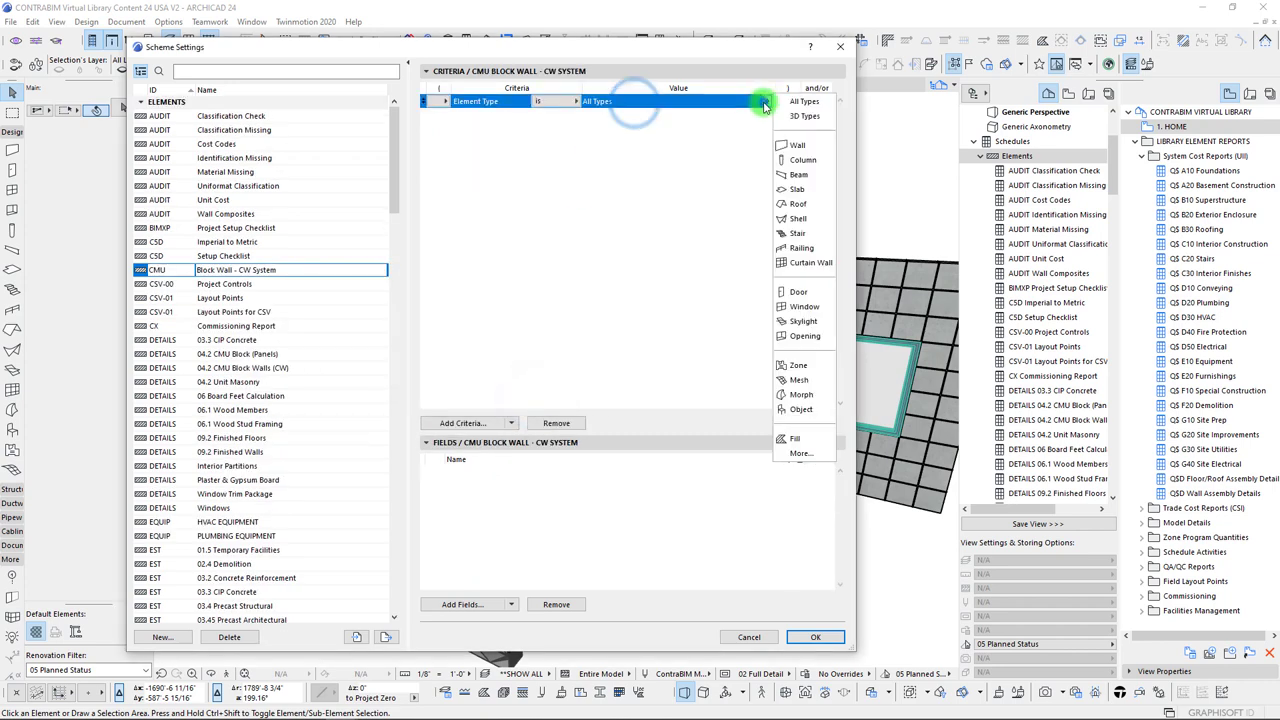
pyautogui.click(796, 264)
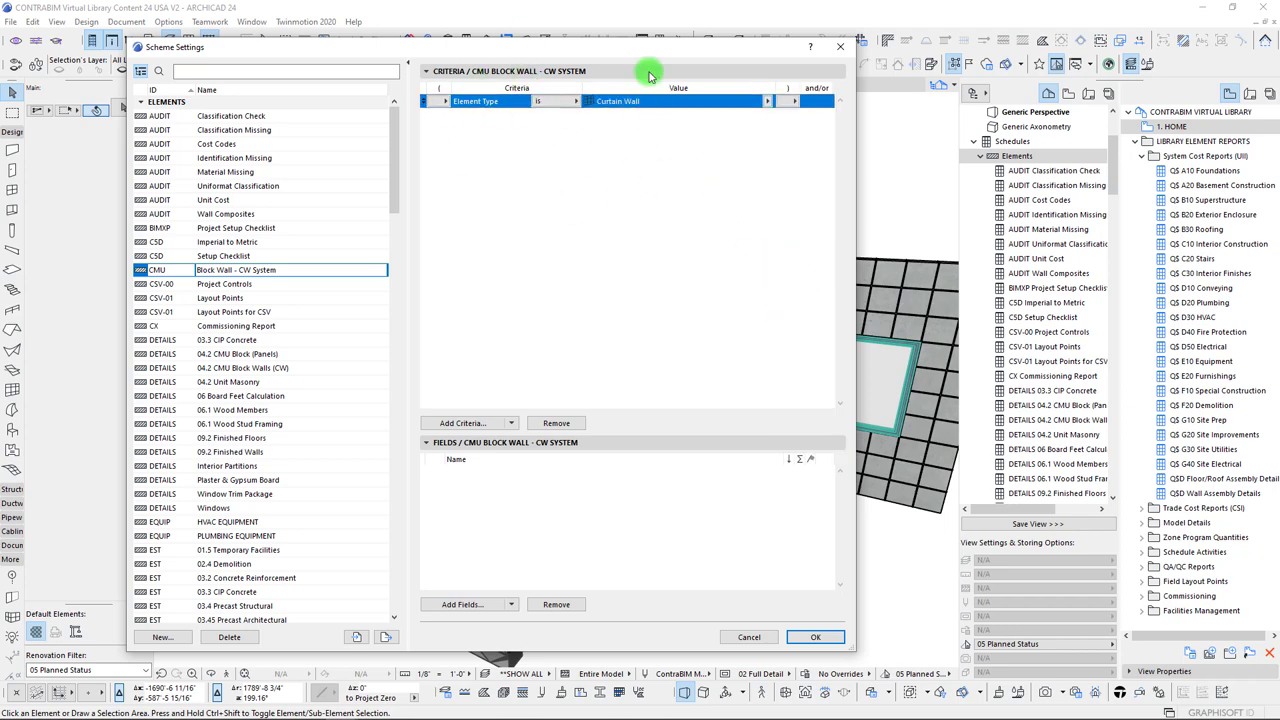
pyautogui.moveTo(645, 55); pyautogui.dragTo(661, 58)
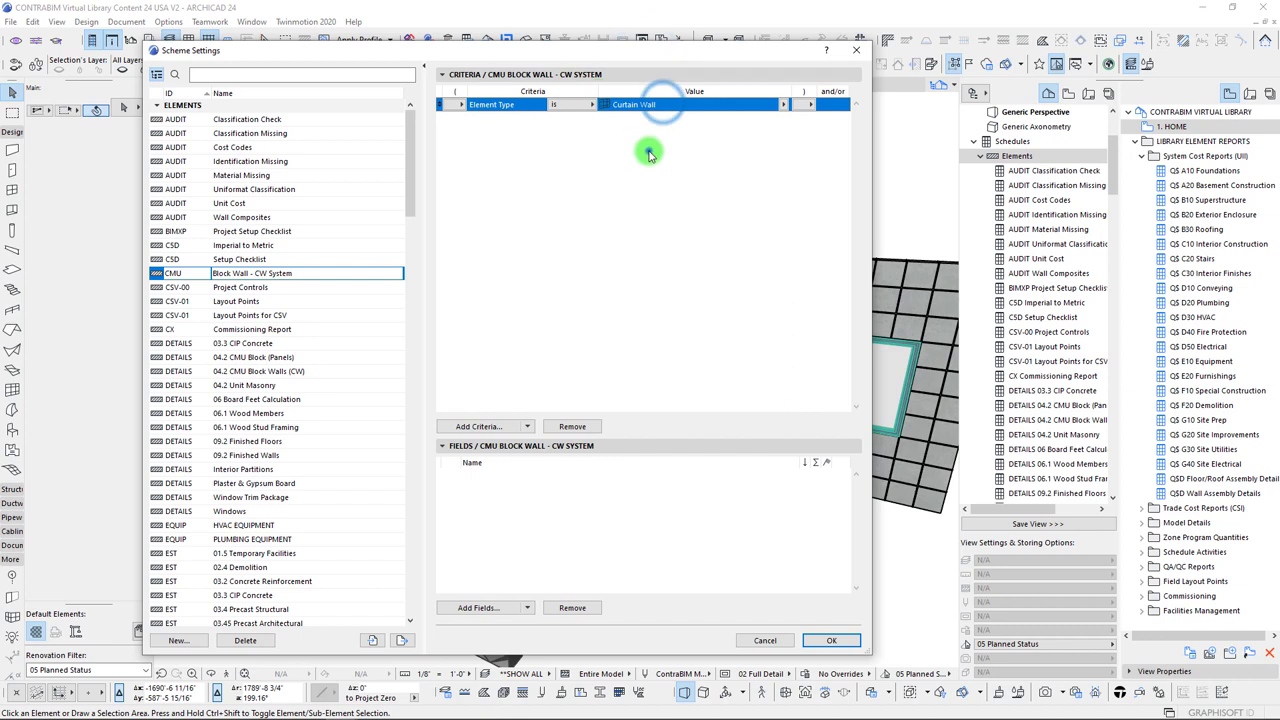
pyautogui.click(648, 150)
# Add a MasterFormat - 2016 Edition classification criterion limited to the branch 04 22 00 Concrete Unit Masonry
pyautogui.click(503, 427)
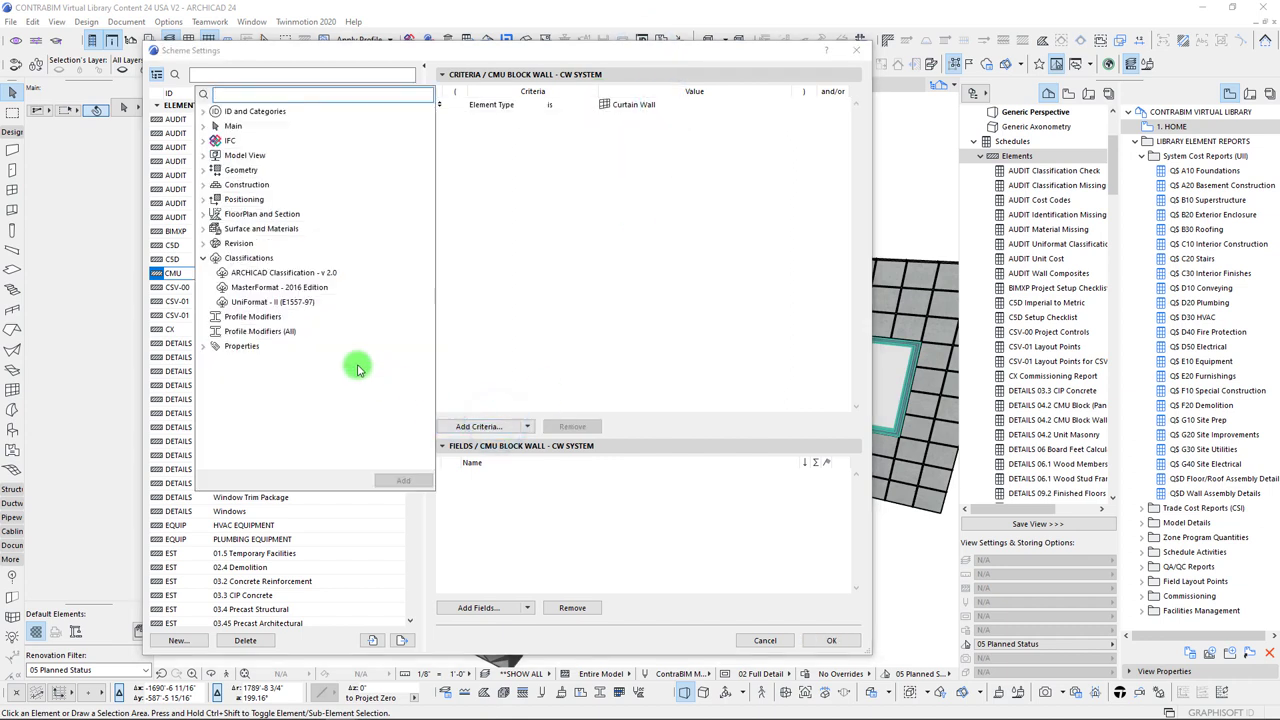
pyautogui.doubleClick(248, 288)
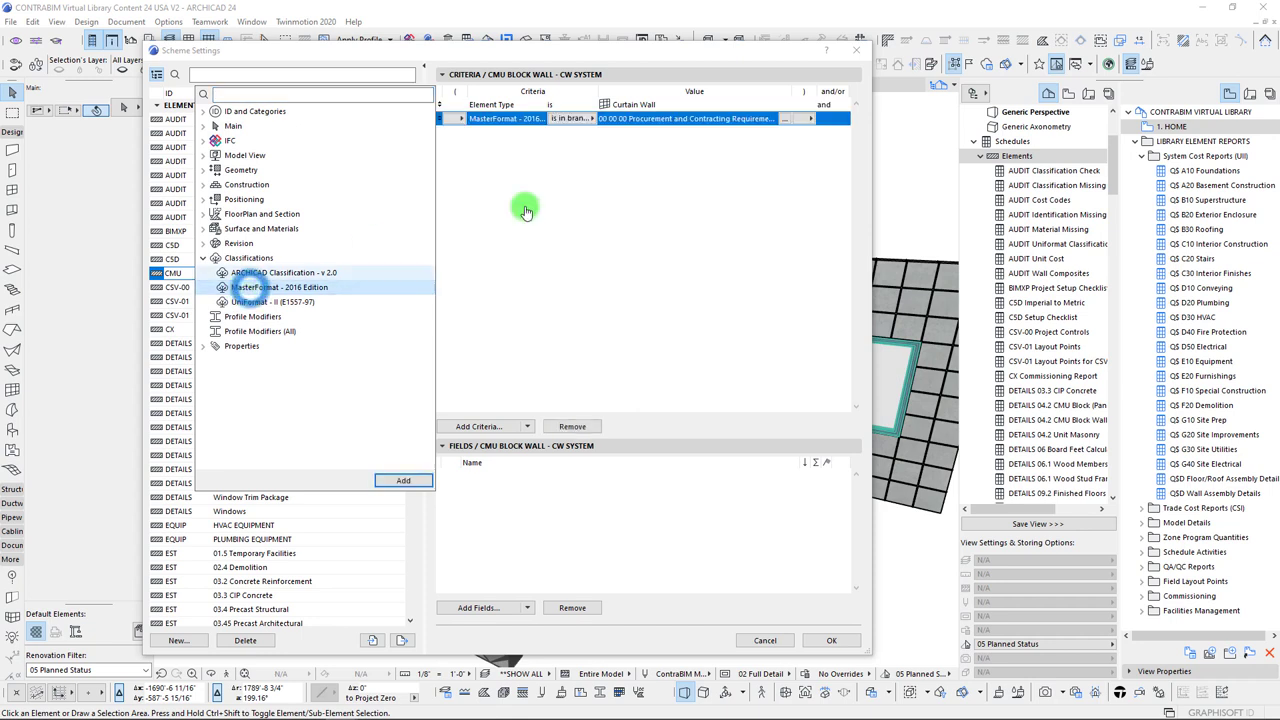
pyautogui.click(695, 170)
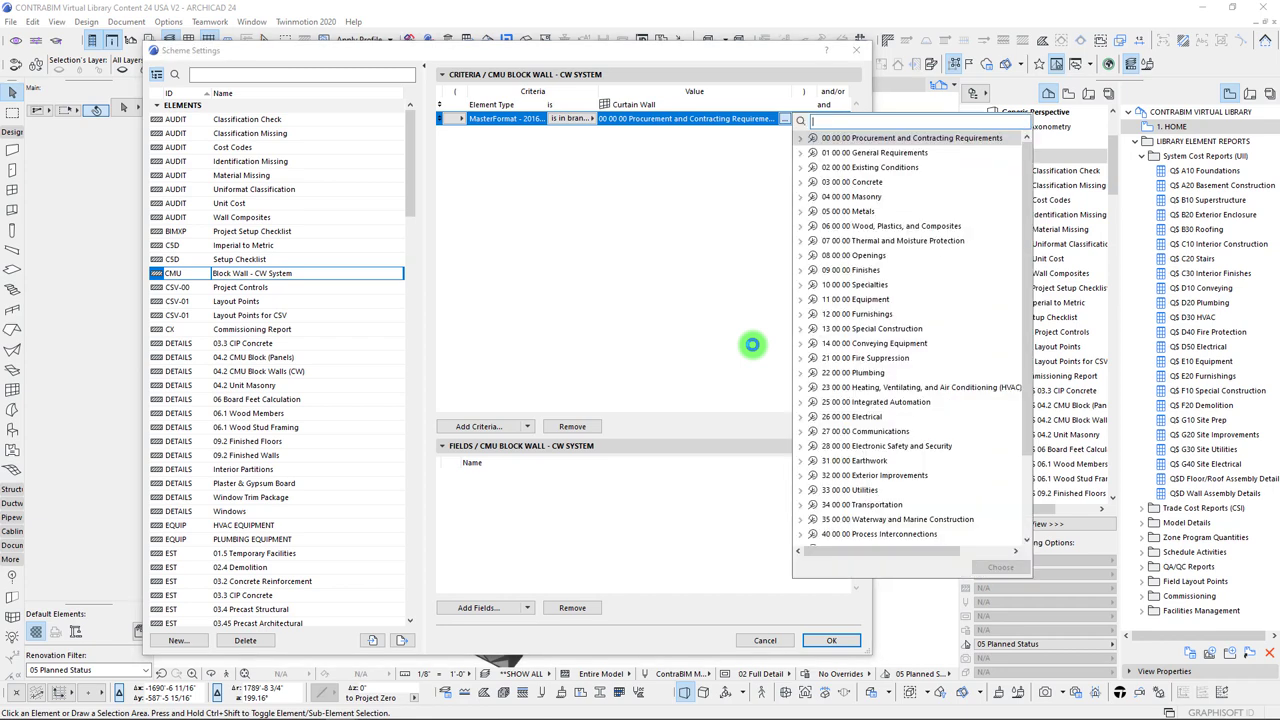
pyautogui.click(800, 197)
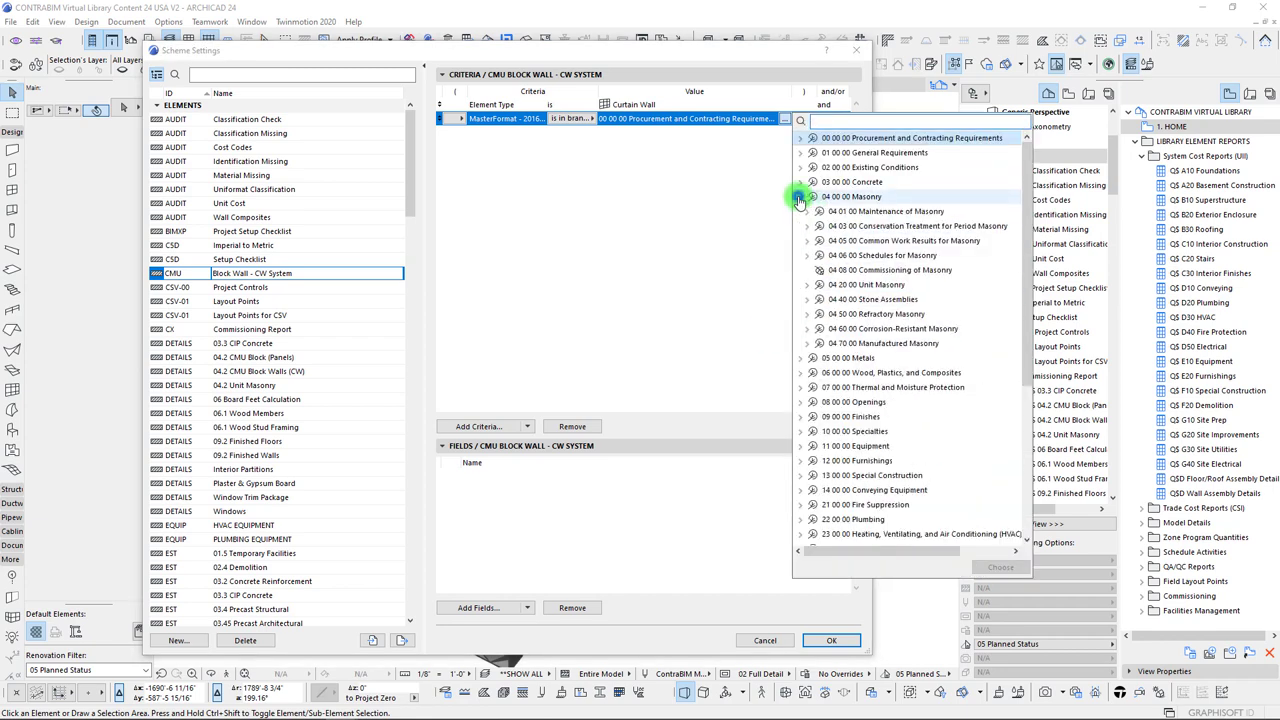
pyautogui.click(807, 285)
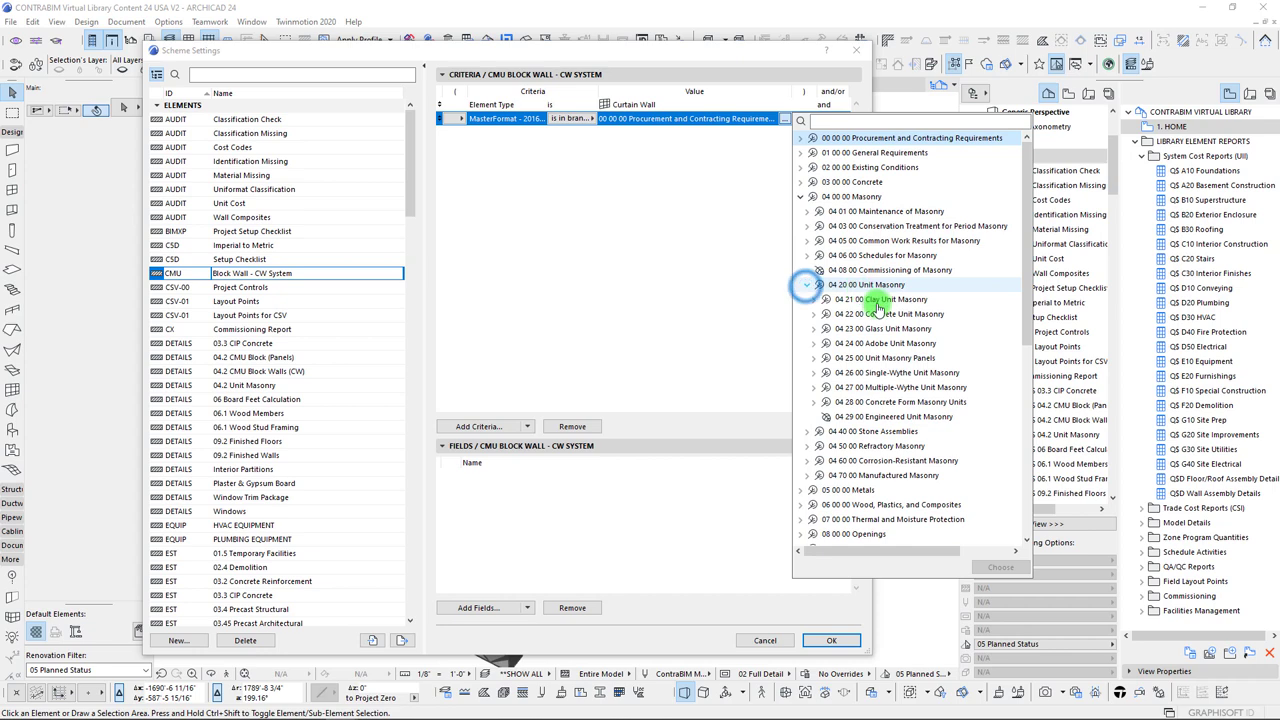
pyautogui.click(848, 287)
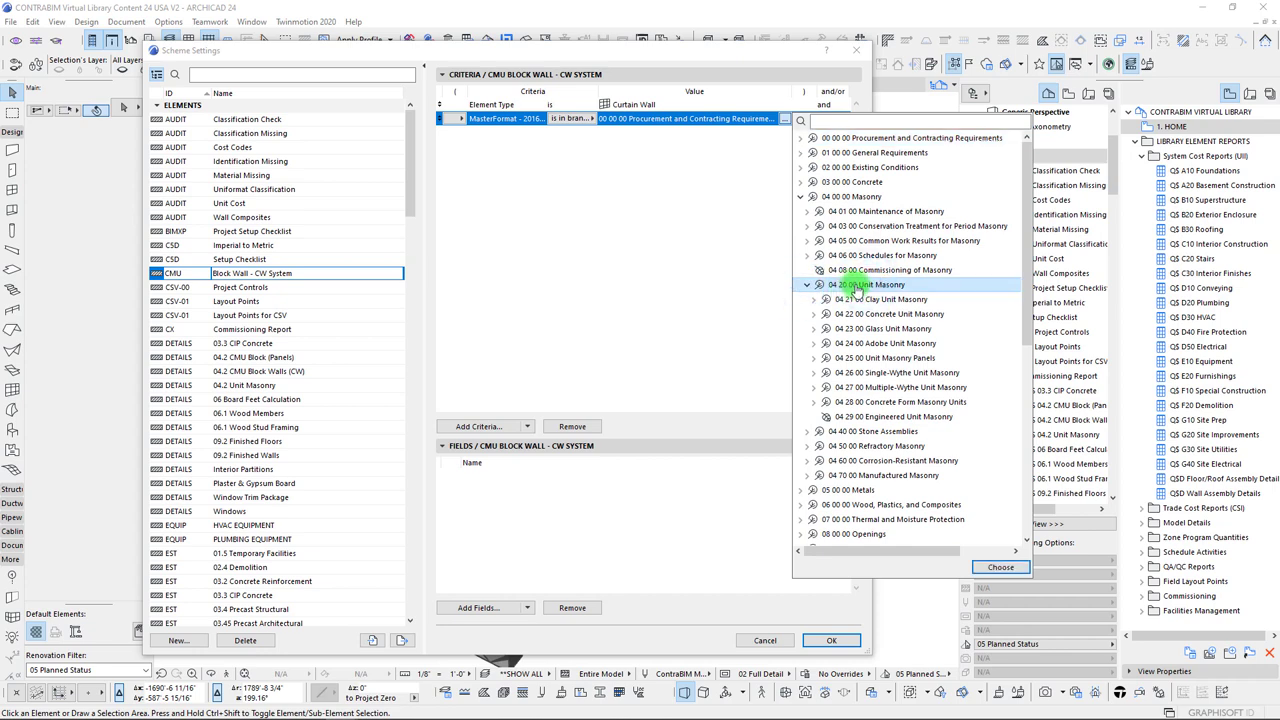
pyautogui.click(860, 314)
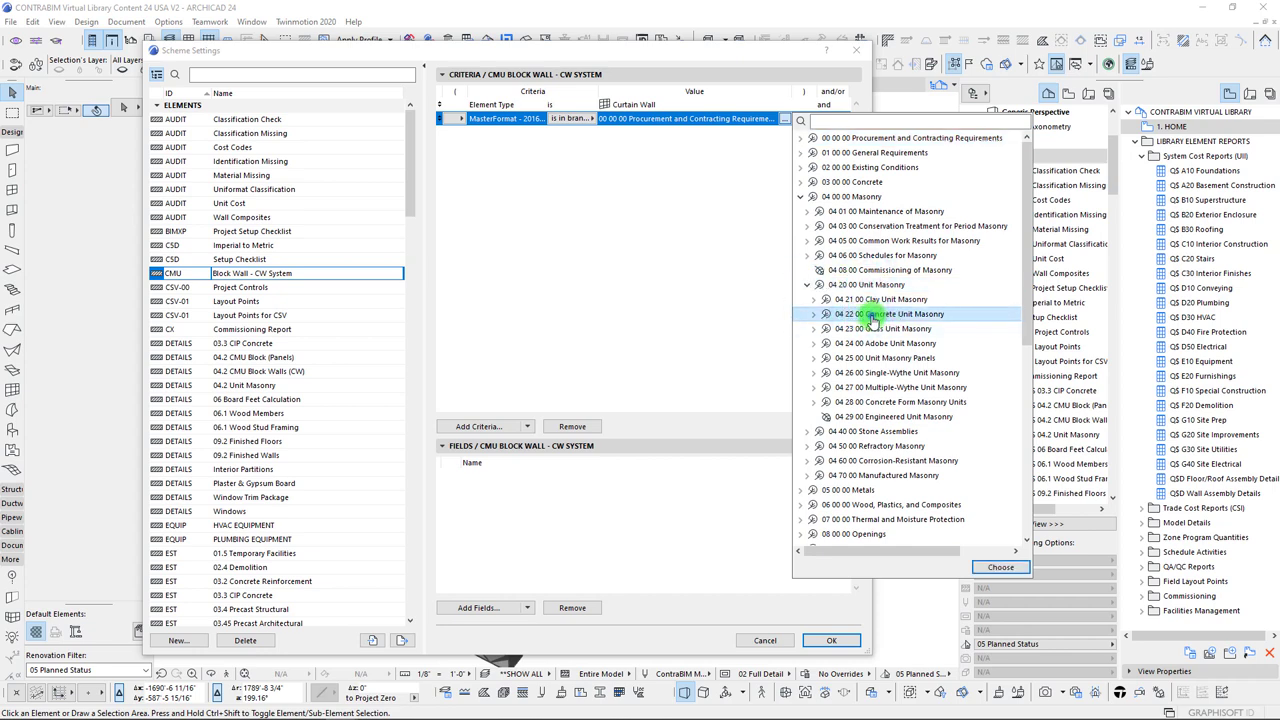
pyautogui.doubleClick(872, 316)
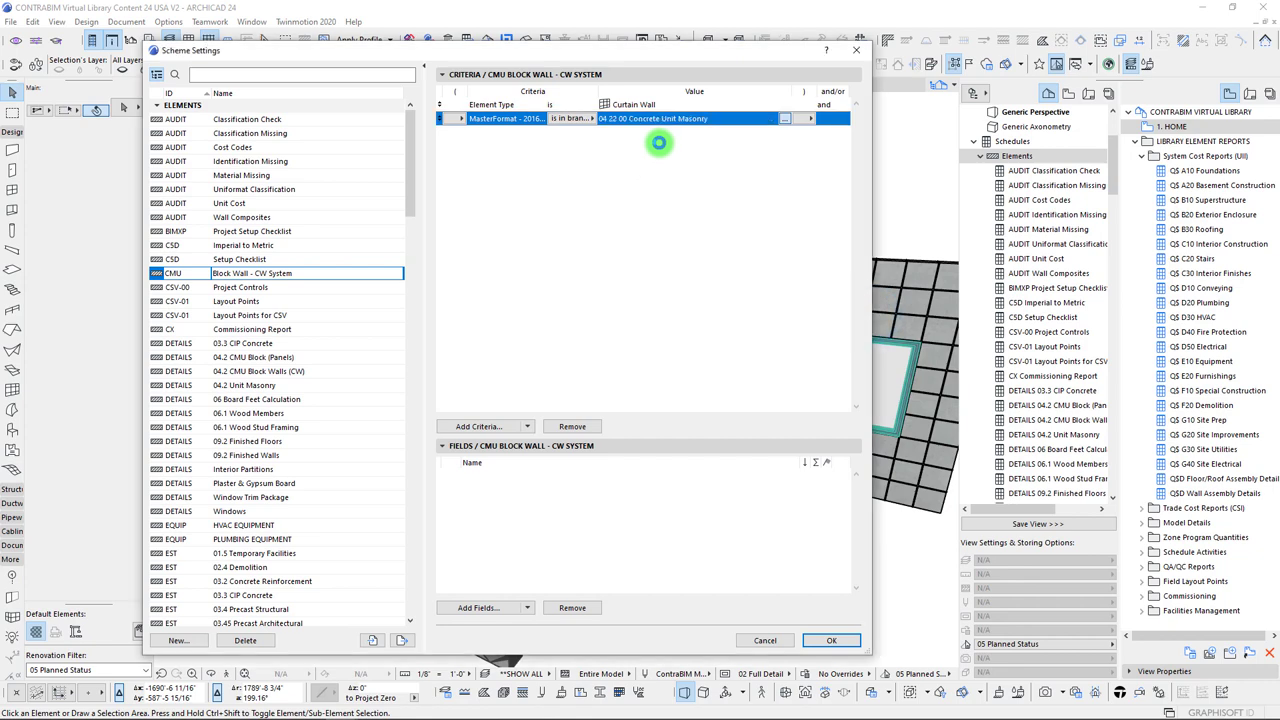
pyautogui.click(426, 105)
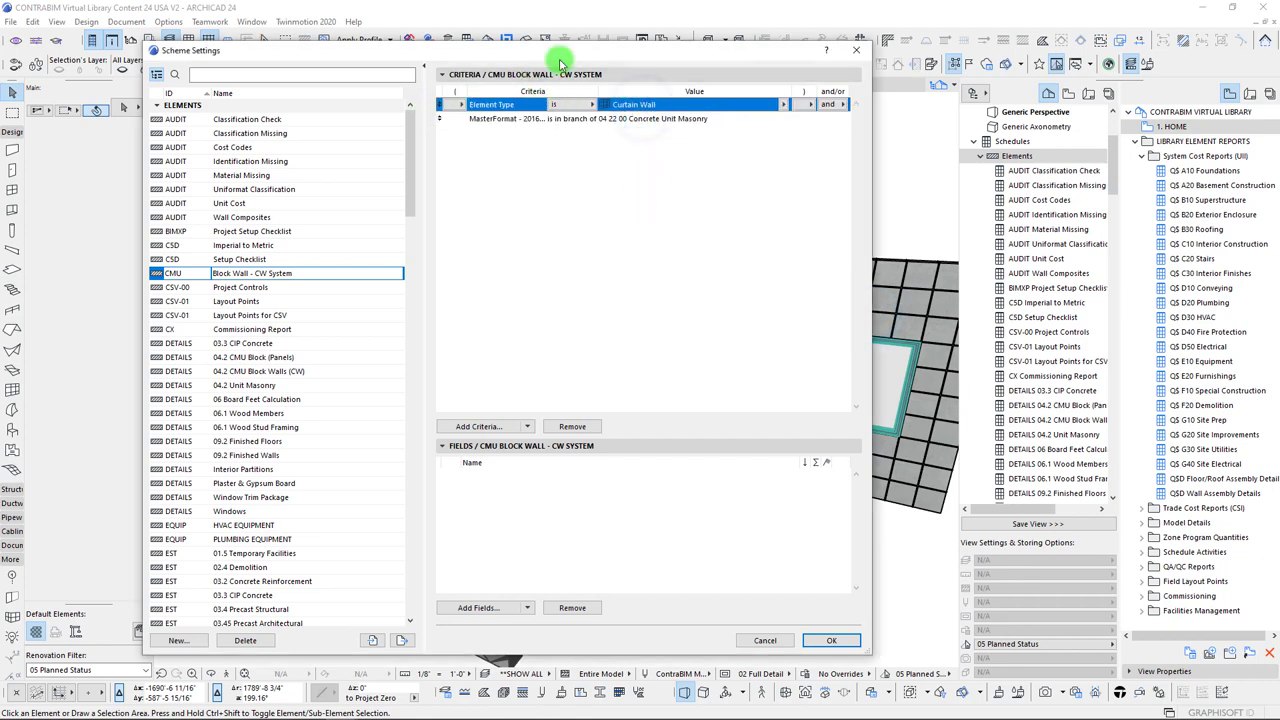
pyautogui.moveTo(578, 58); pyautogui.dragTo(536, 83)
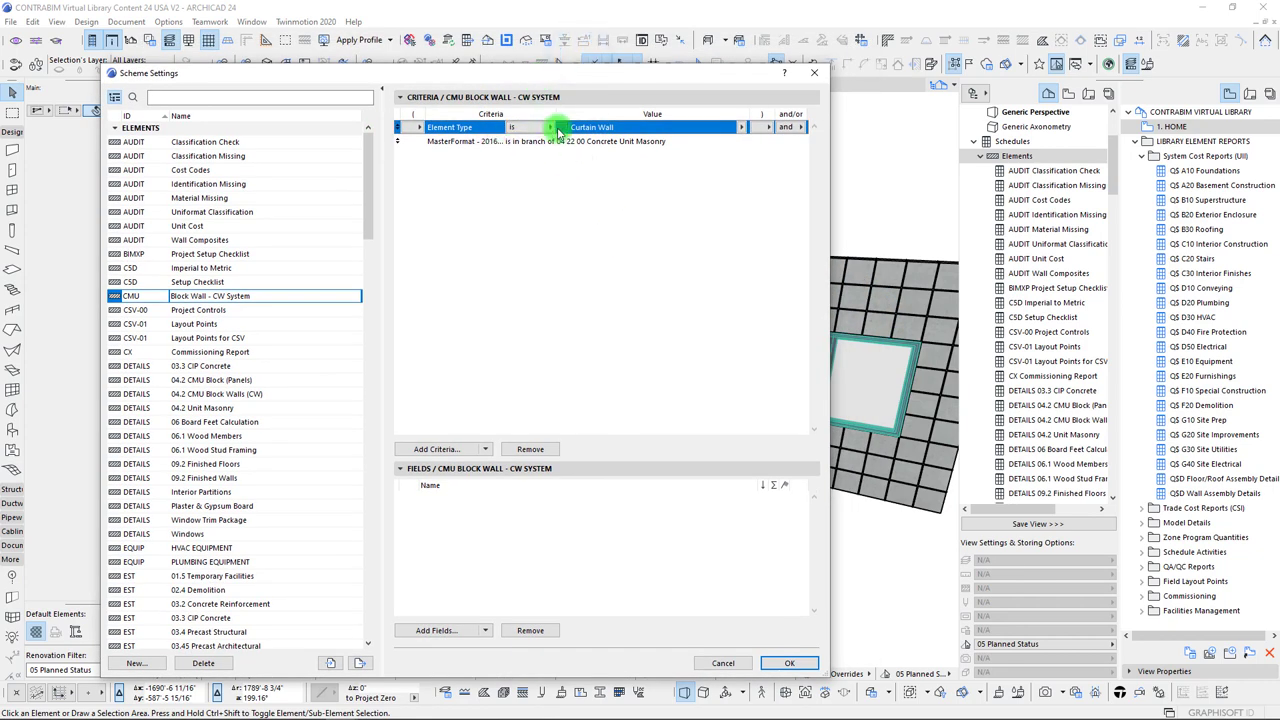
pyautogui.click(591, 143)
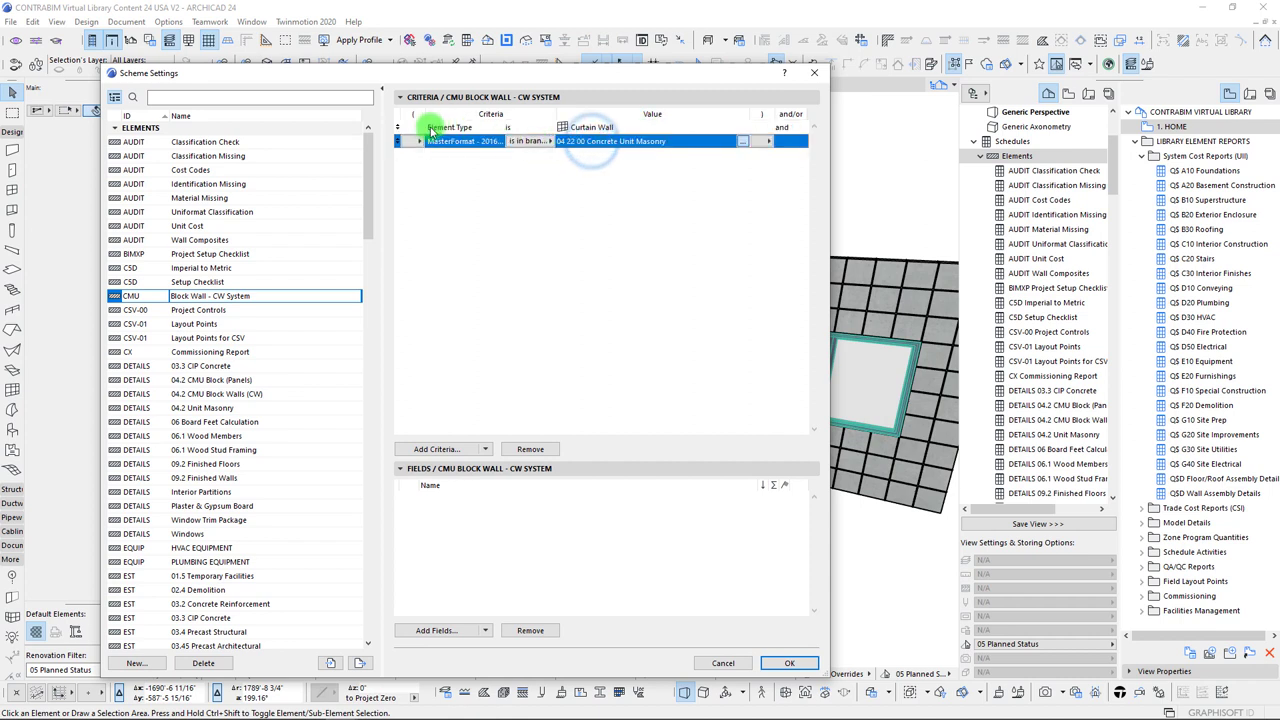
pyautogui.click(563, 355)
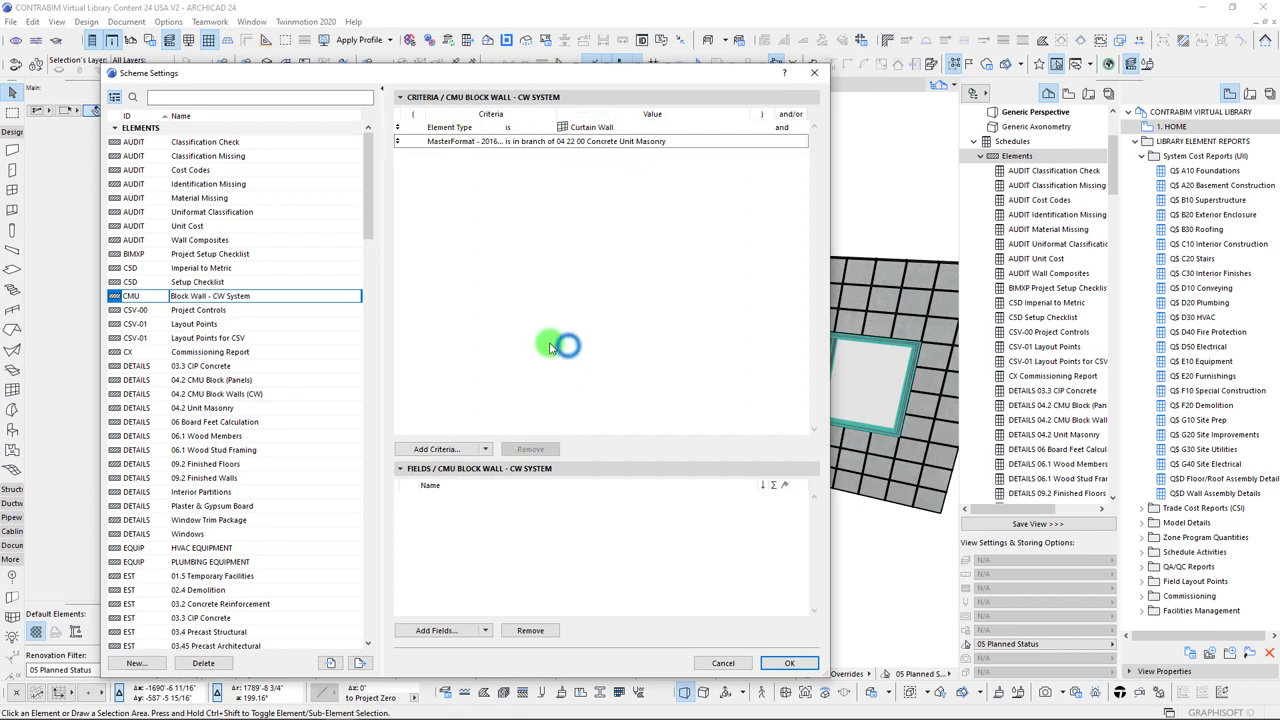
# Add the general Element ID parameter as the first field of the CMU Block Wall scheme
pyautogui.click(440, 632)
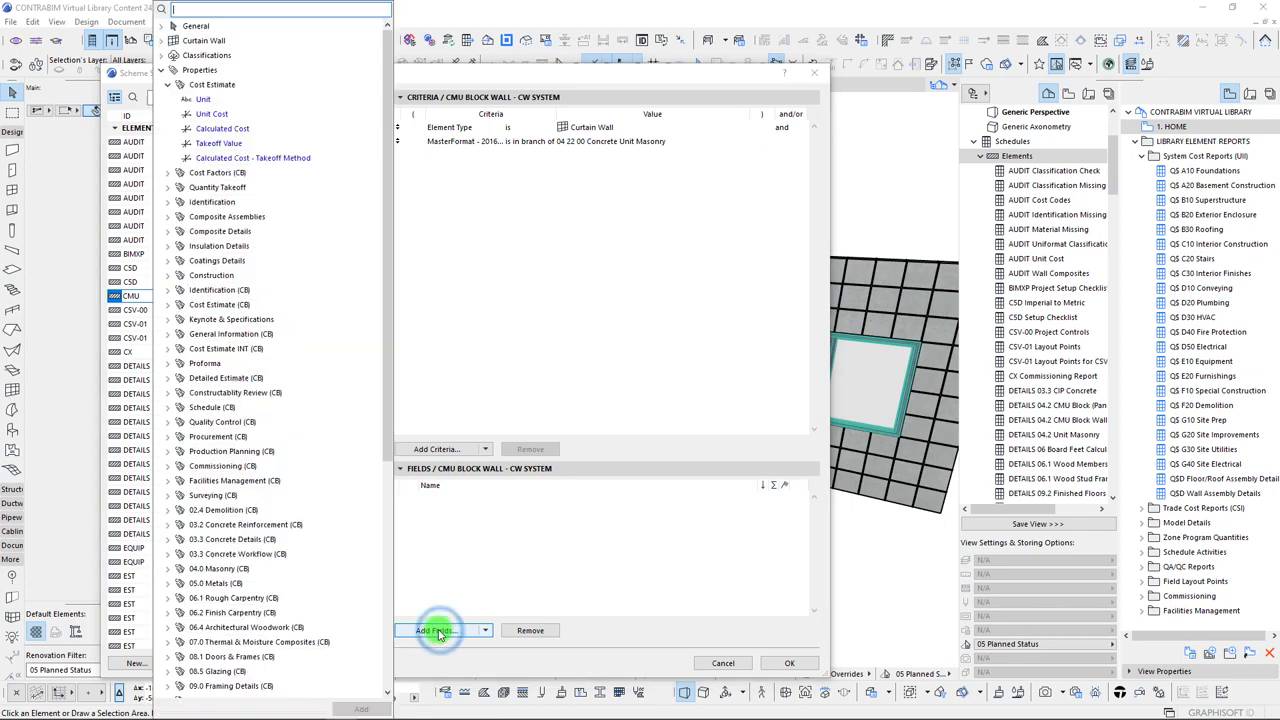
pyautogui.click(172, 86)
pyautogui.click(173, 70)
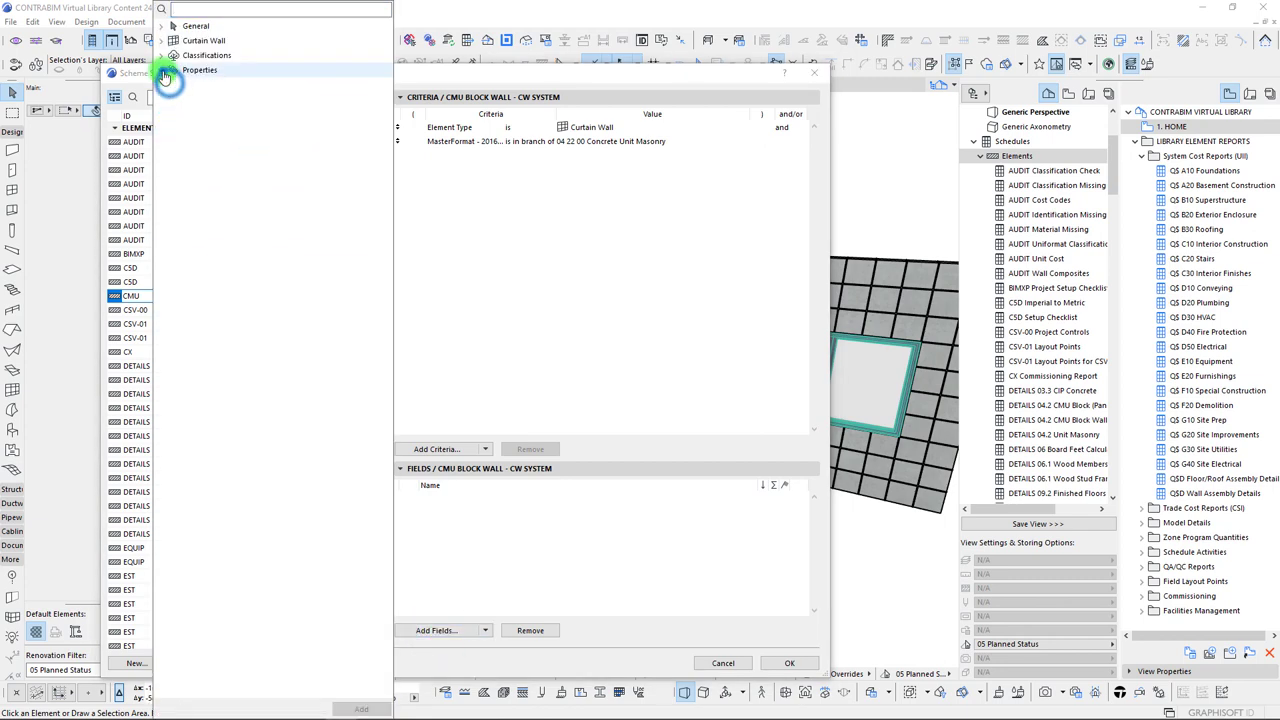
pyautogui.click(161, 26)
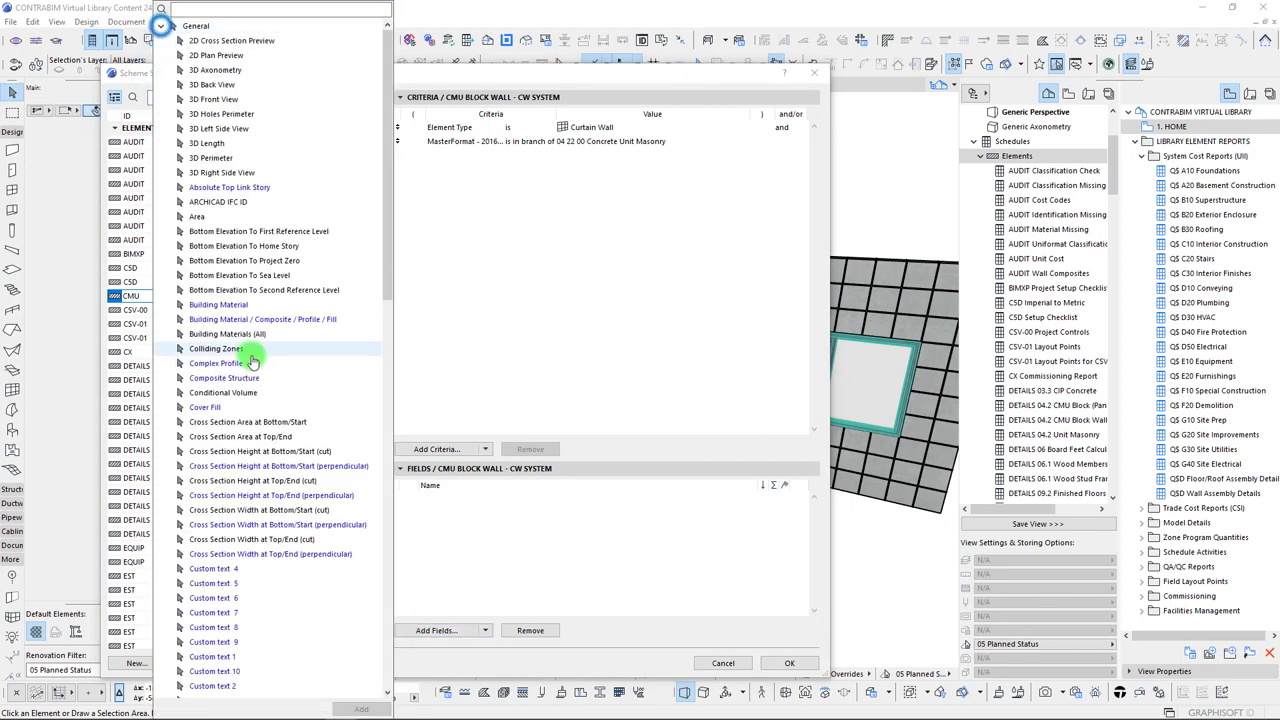
pyautogui.scroll(-5, 300, 420)
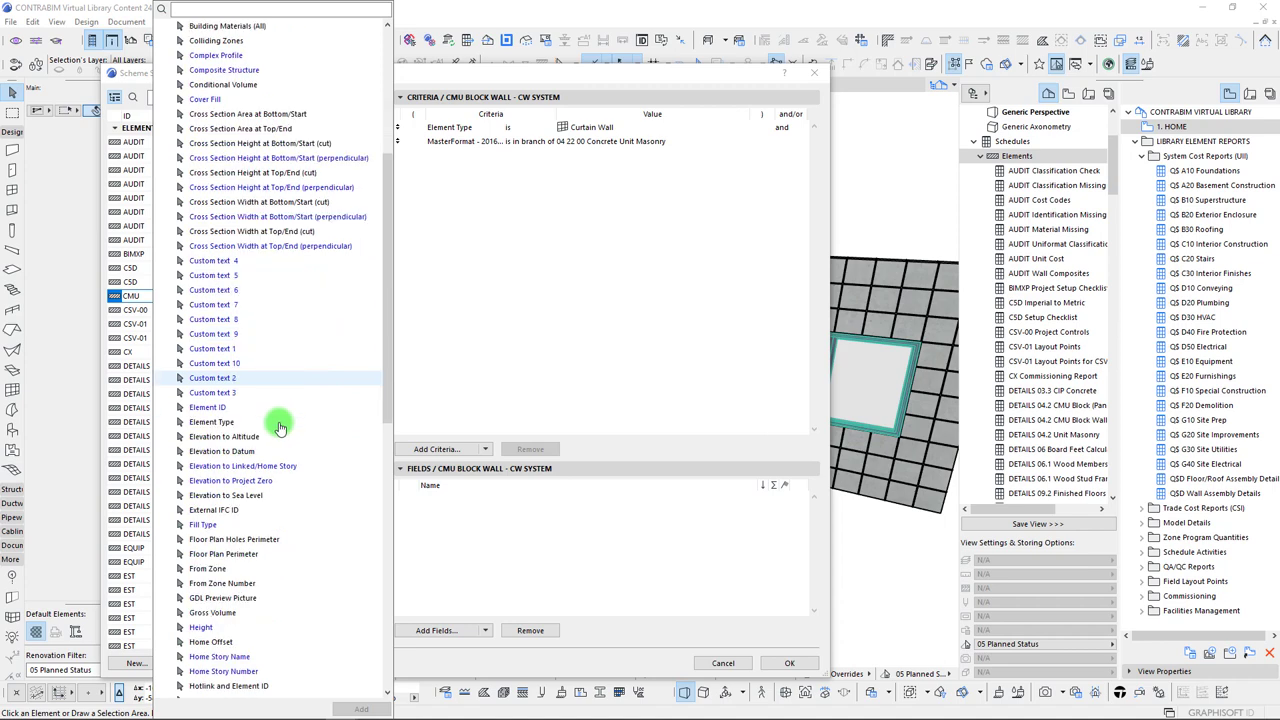
pyautogui.doubleClick(207, 407)
# Add the general parameters Element Type and 3D Length to the scheme's fields
pyautogui.scroll(7, 301, 374)
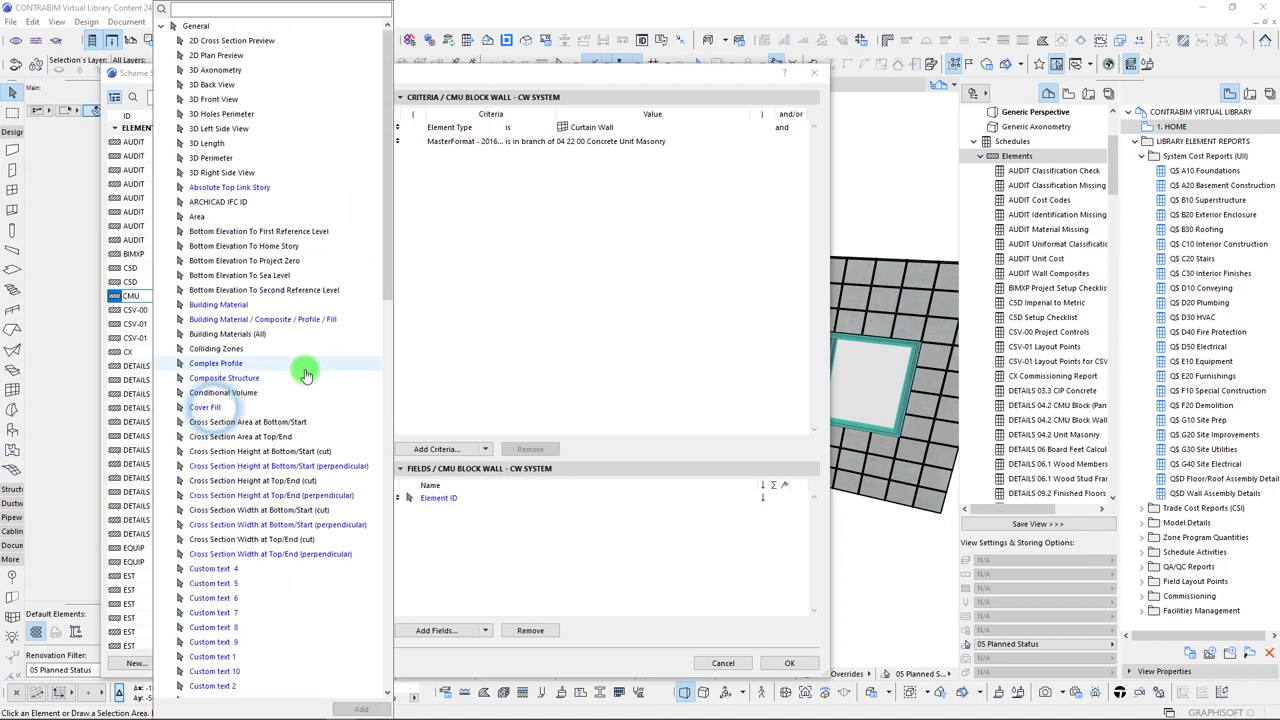
pyautogui.scroll(-10, 307, 386)
pyautogui.scroll(-9, 225, 617)
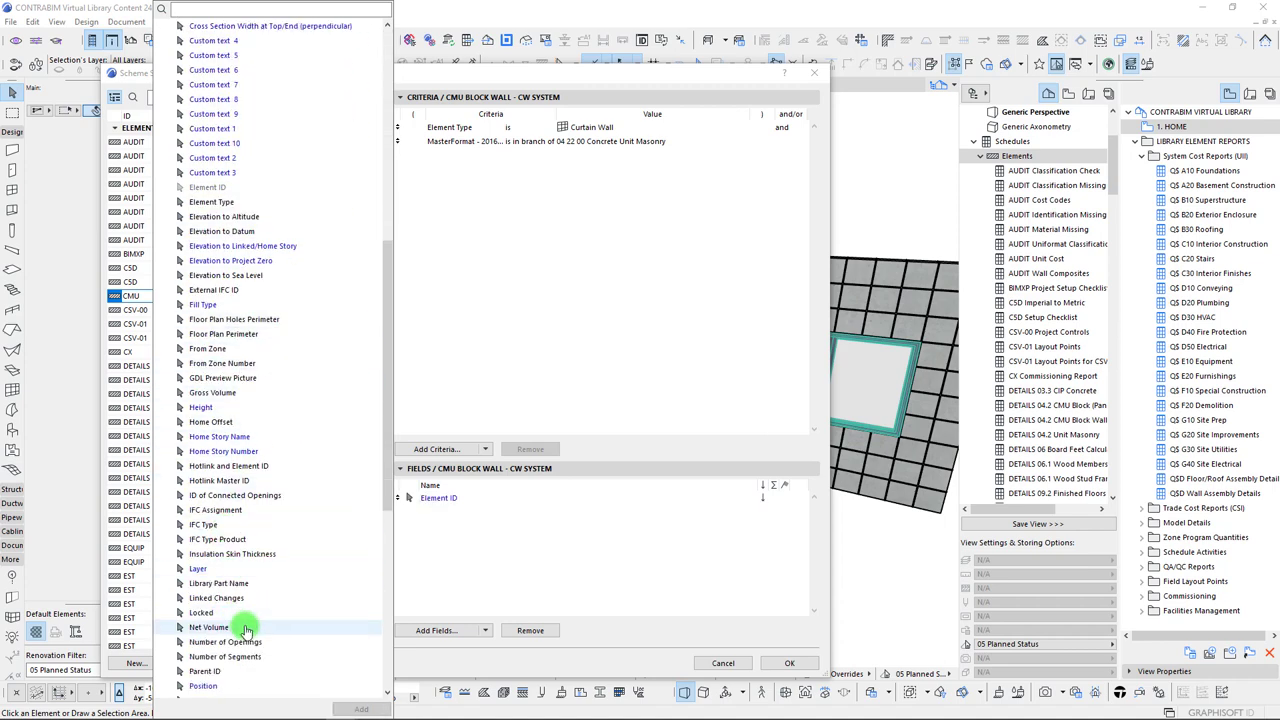
pyautogui.scroll(-1, 232, 595)
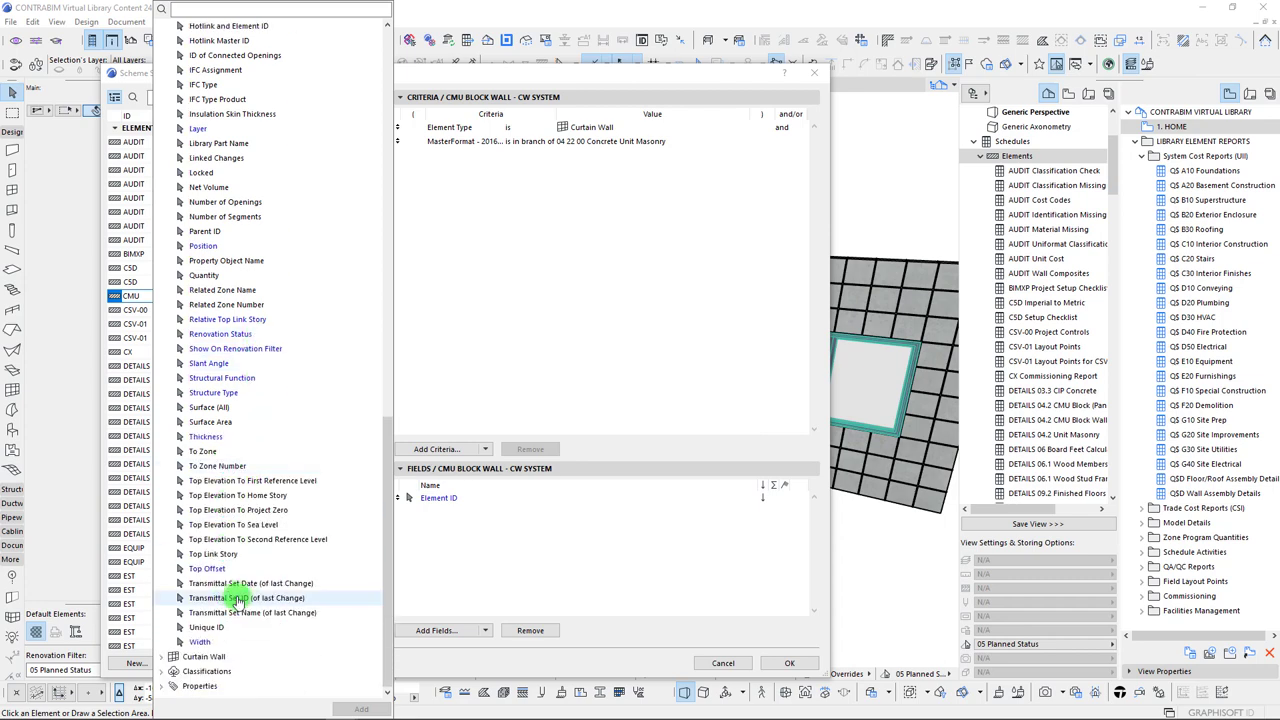
pyautogui.scroll(9, 266, 277)
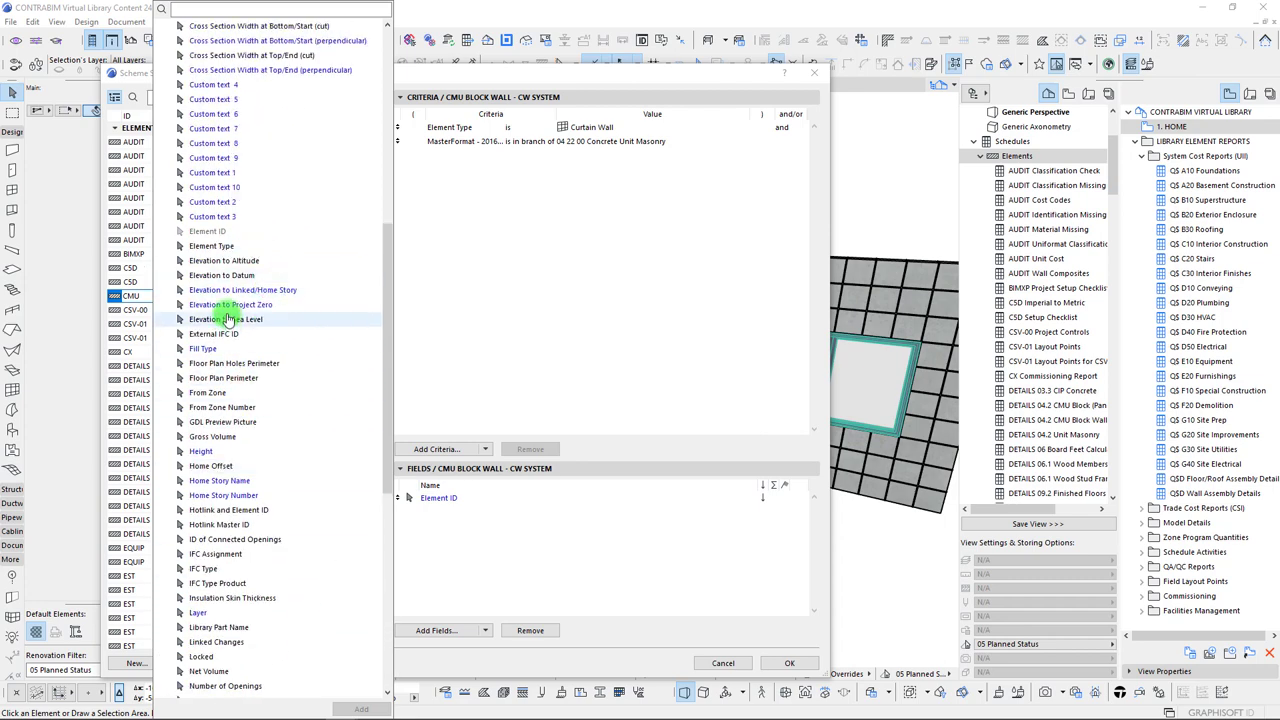
pyautogui.click(211, 245)
pyautogui.moveTo(388, 278); pyautogui.dragTo(392, 80)
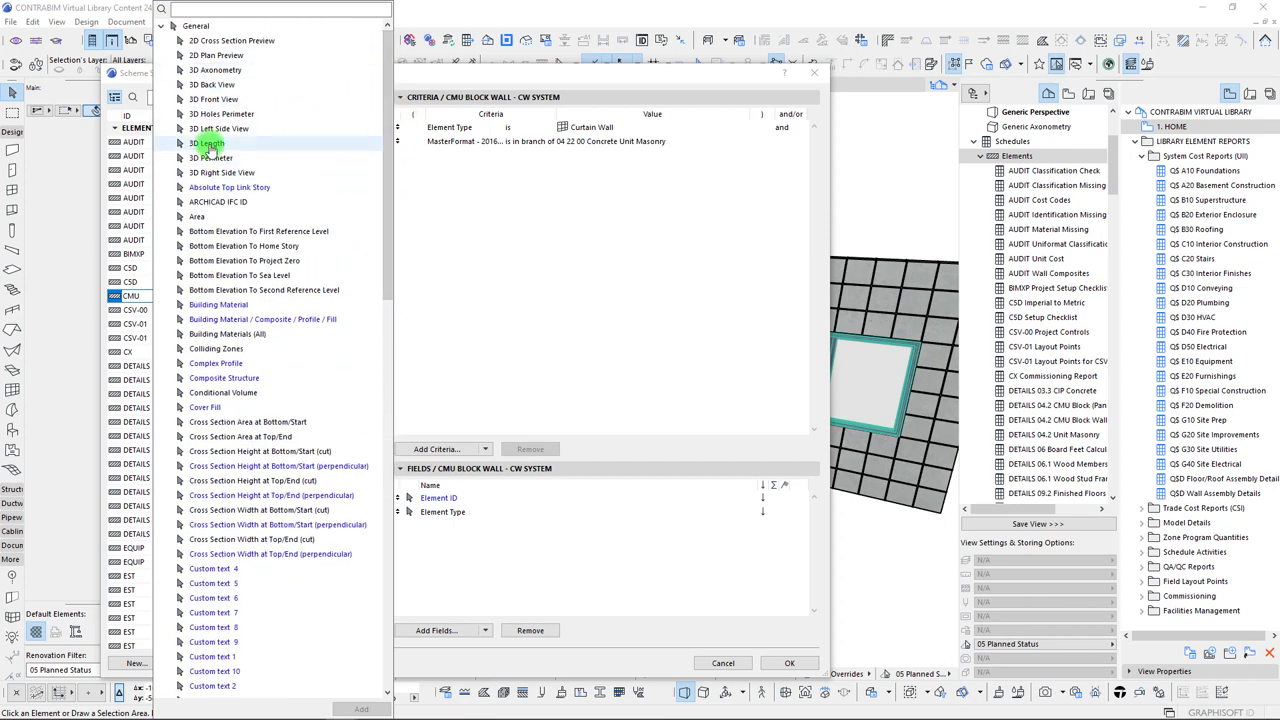
pyautogui.click(205, 144)
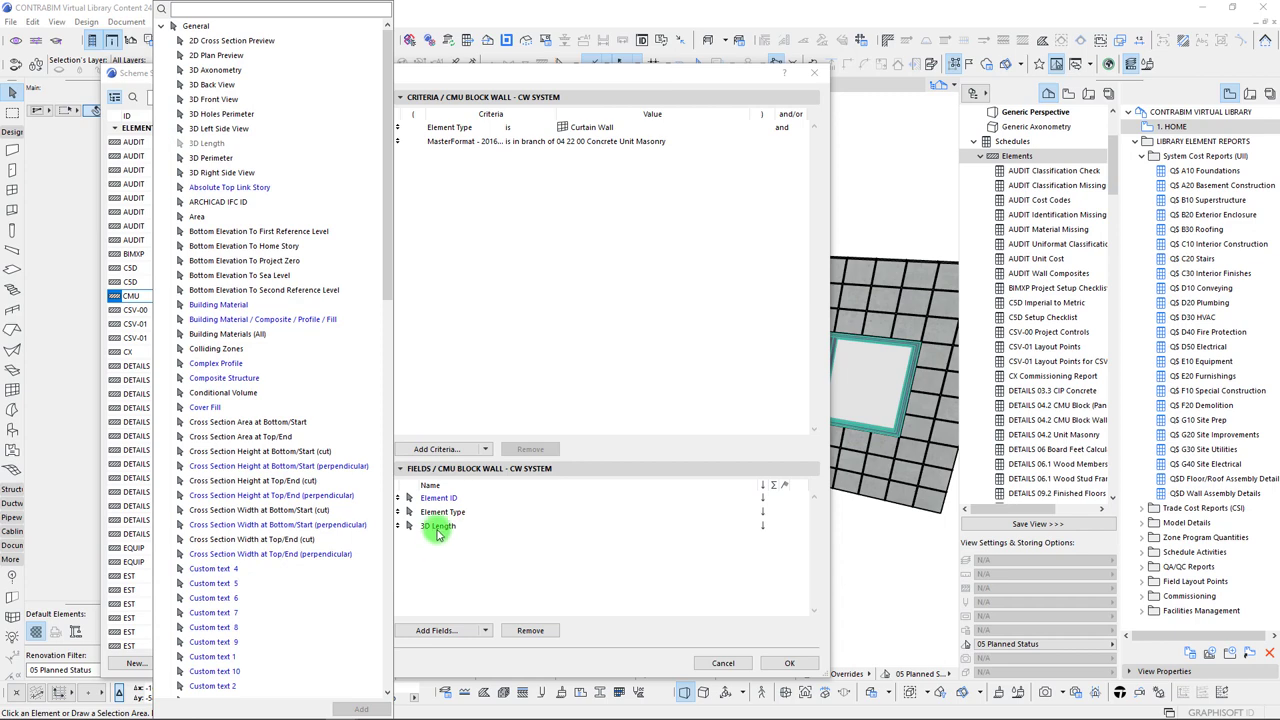
# Add the general parameters Surface Area and Height to the CMU Block Wall scheme's fields
pyautogui.moveTo(388, 178); pyautogui.dragTo(388, 540)
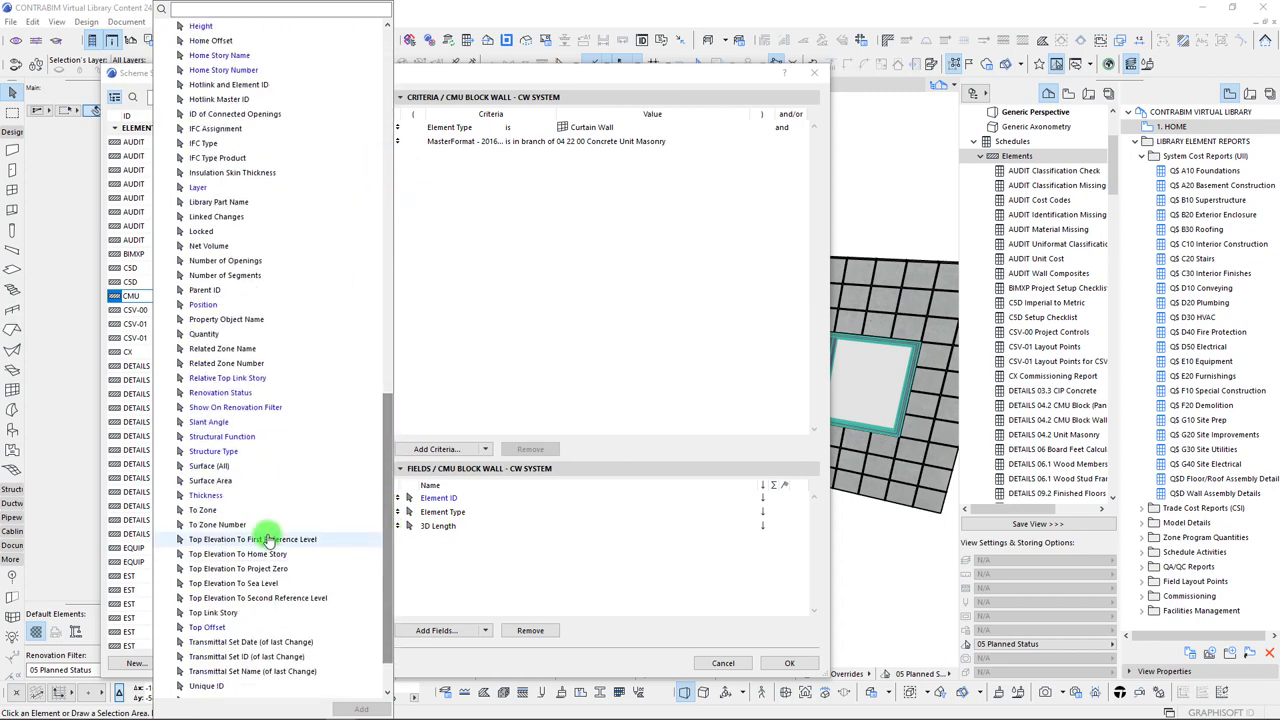
pyautogui.click(211, 481)
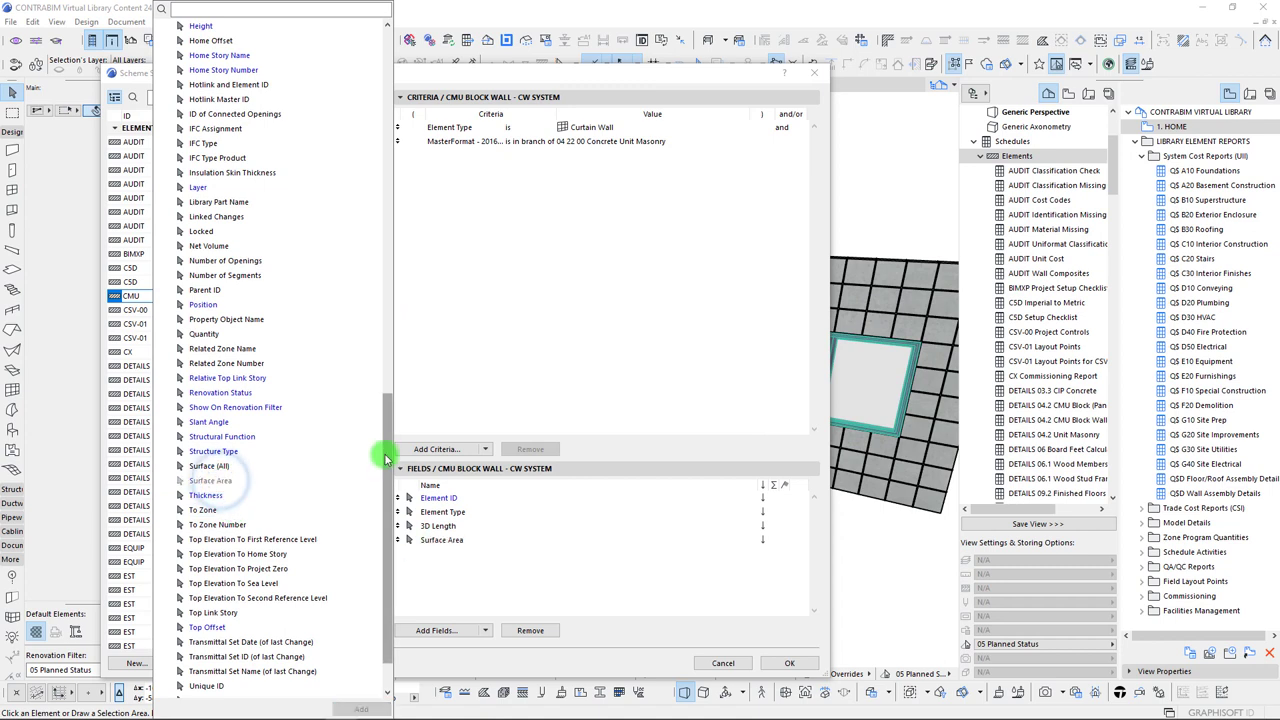
pyautogui.moveTo(383, 455); pyautogui.dragTo(388, 502)
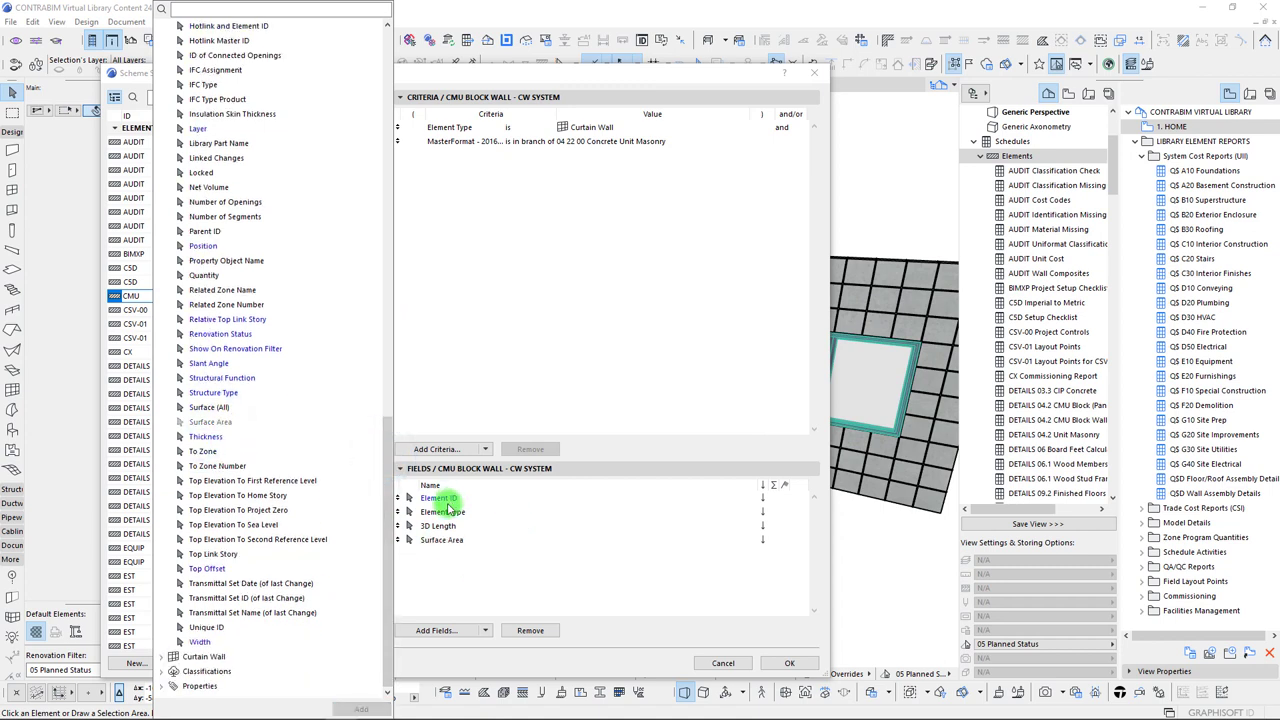
pyautogui.moveTo(390, 505); pyautogui.dragTo(386, 409)
pyautogui.click(186, 190)
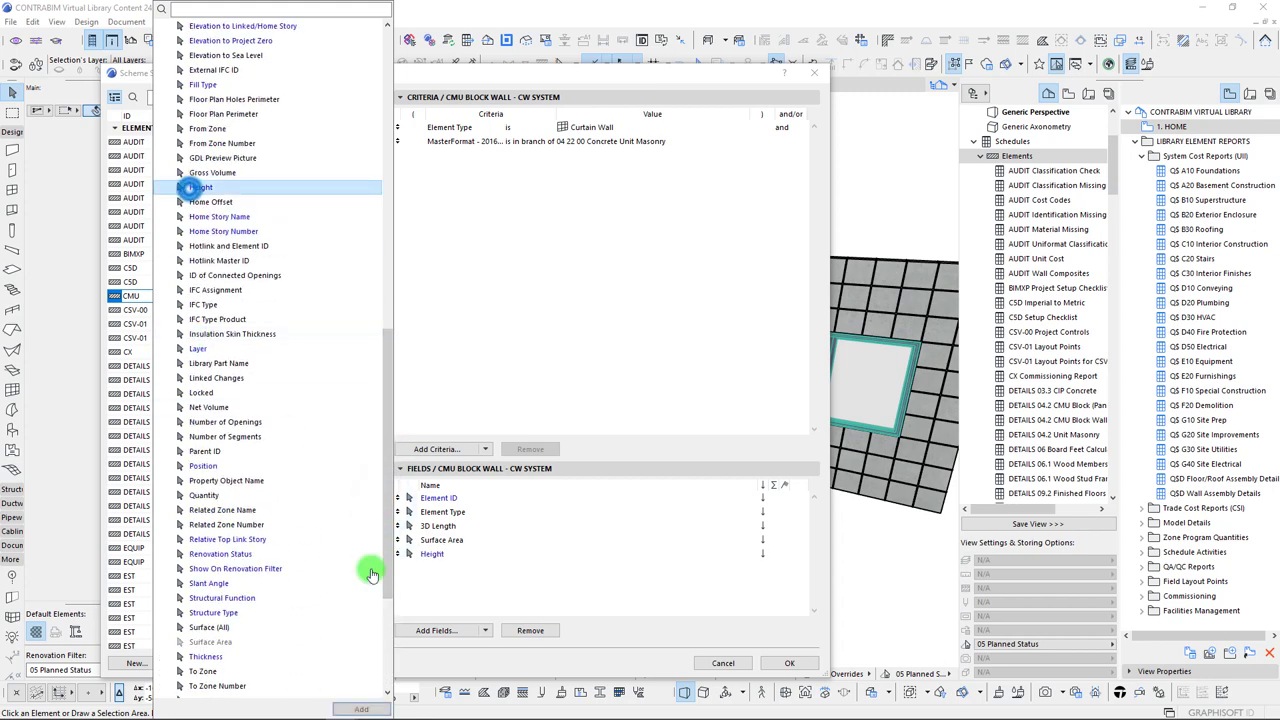
pyautogui.click(449, 538)
# Review the 3D Length, Surface Area and Height fields and the scheme's Curtain Wall element type criterion
pyautogui.click(447, 528)
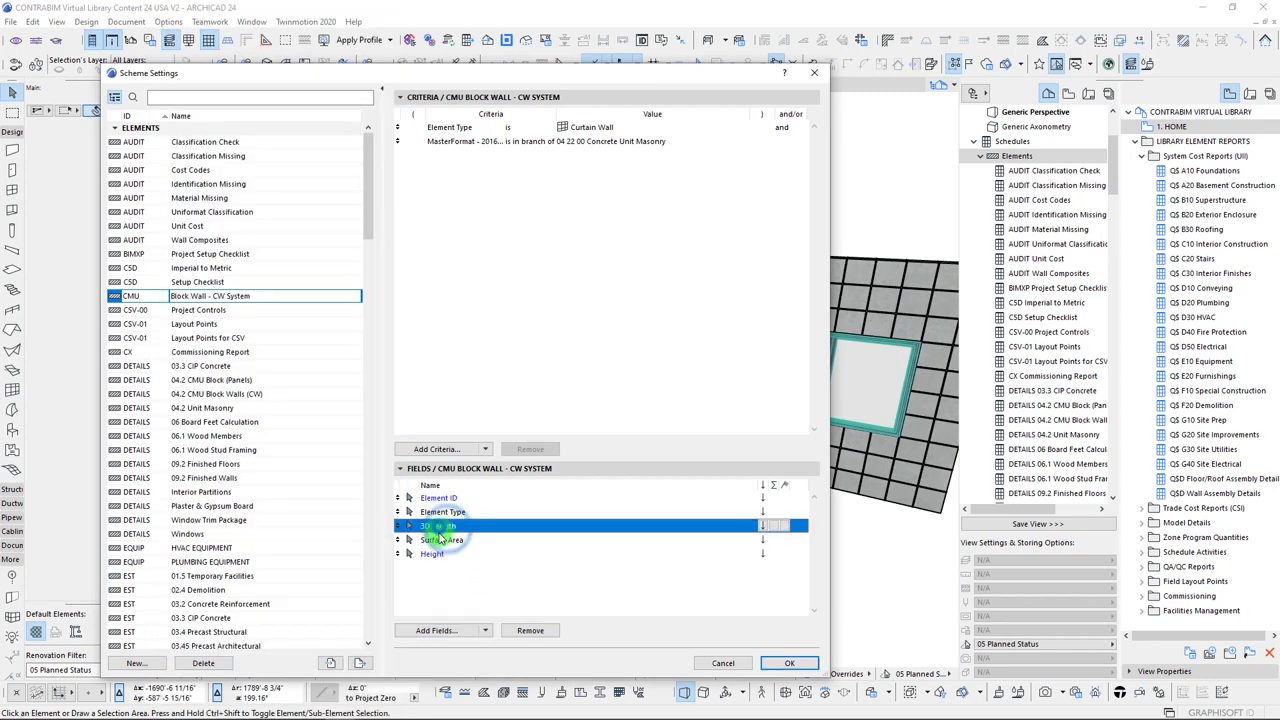
pyautogui.click(443, 541)
pyautogui.click(439, 555)
pyautogui.click(438, 527)
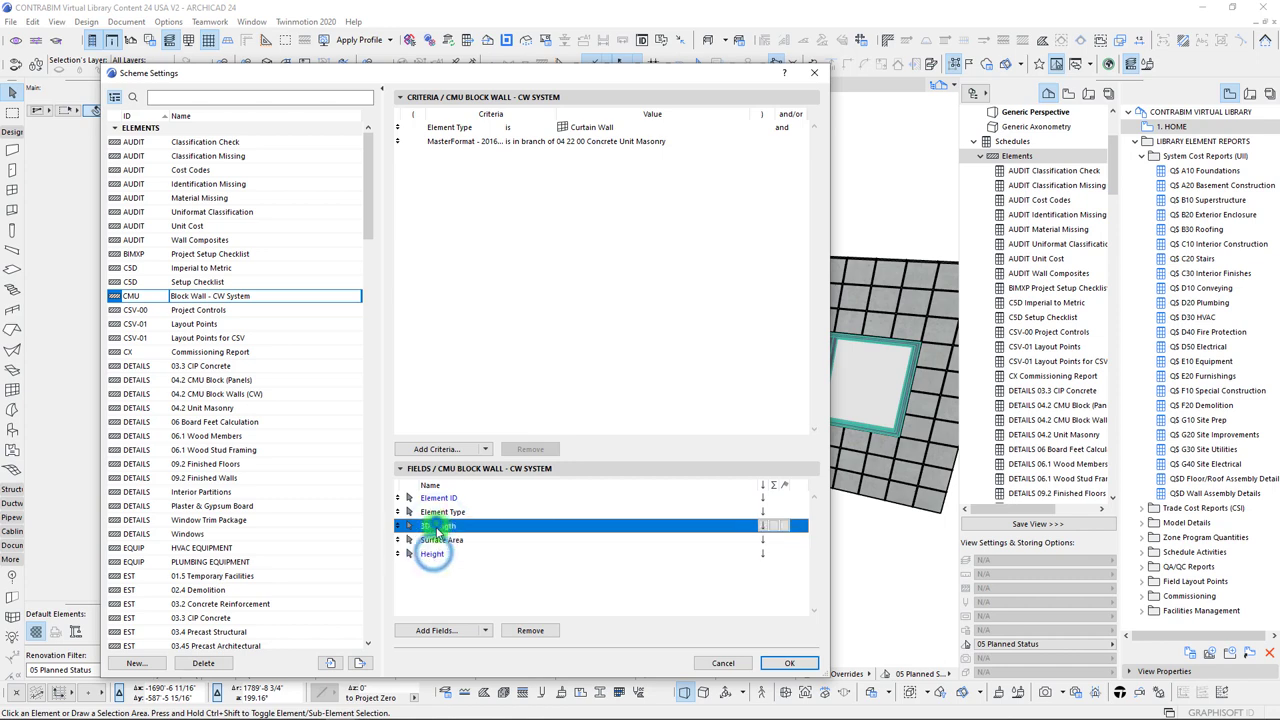
pyautogui.click(438, 541)
pyautogui.click(436, 554)
pyautogui.click(630, 127)
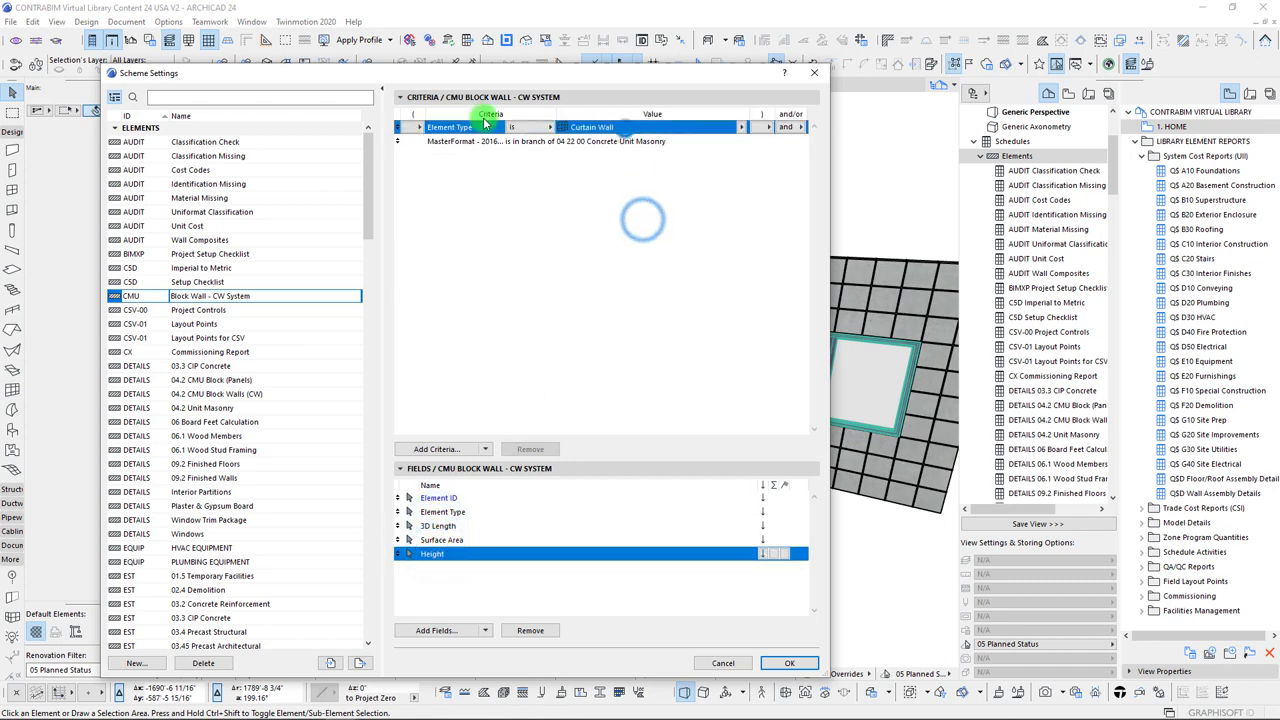
pyautogui.click(428, 133)
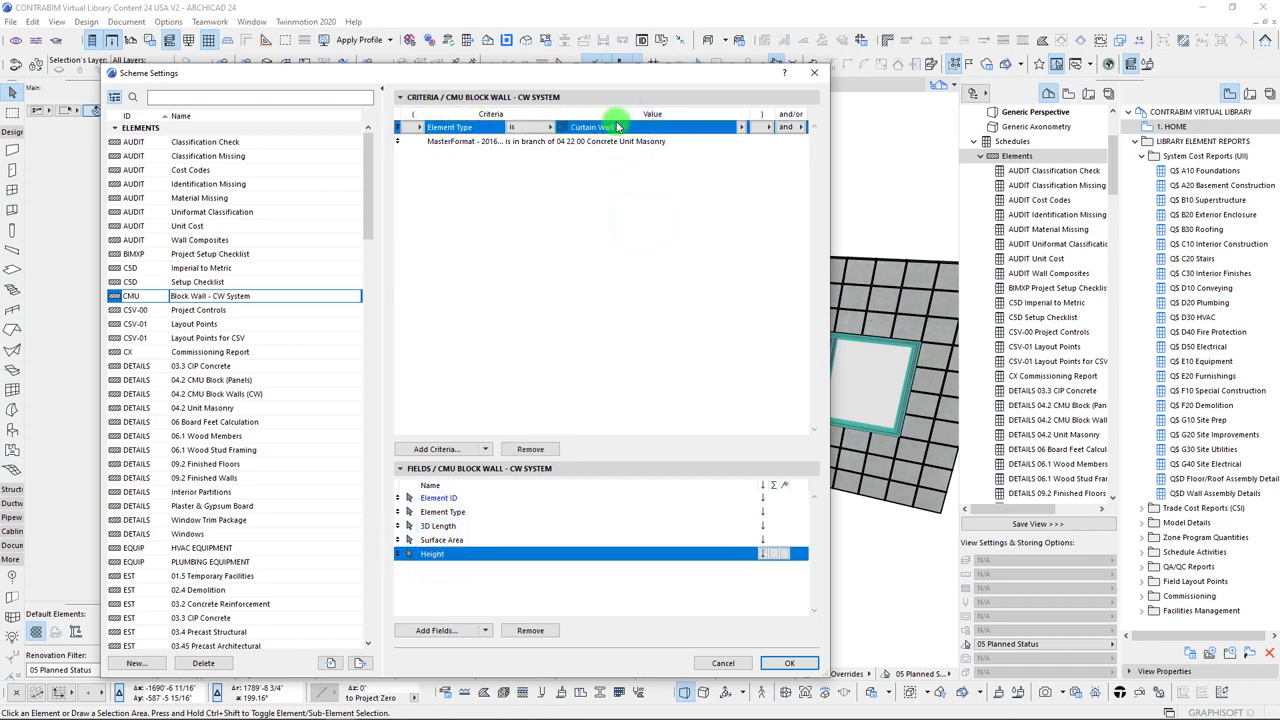
pyautogui.click(741, 127)
# Add the curtain wall parameters Total Length of Frames and Total Panel Surface Area to the scheme's fields
pyautogui.click(435, 631)
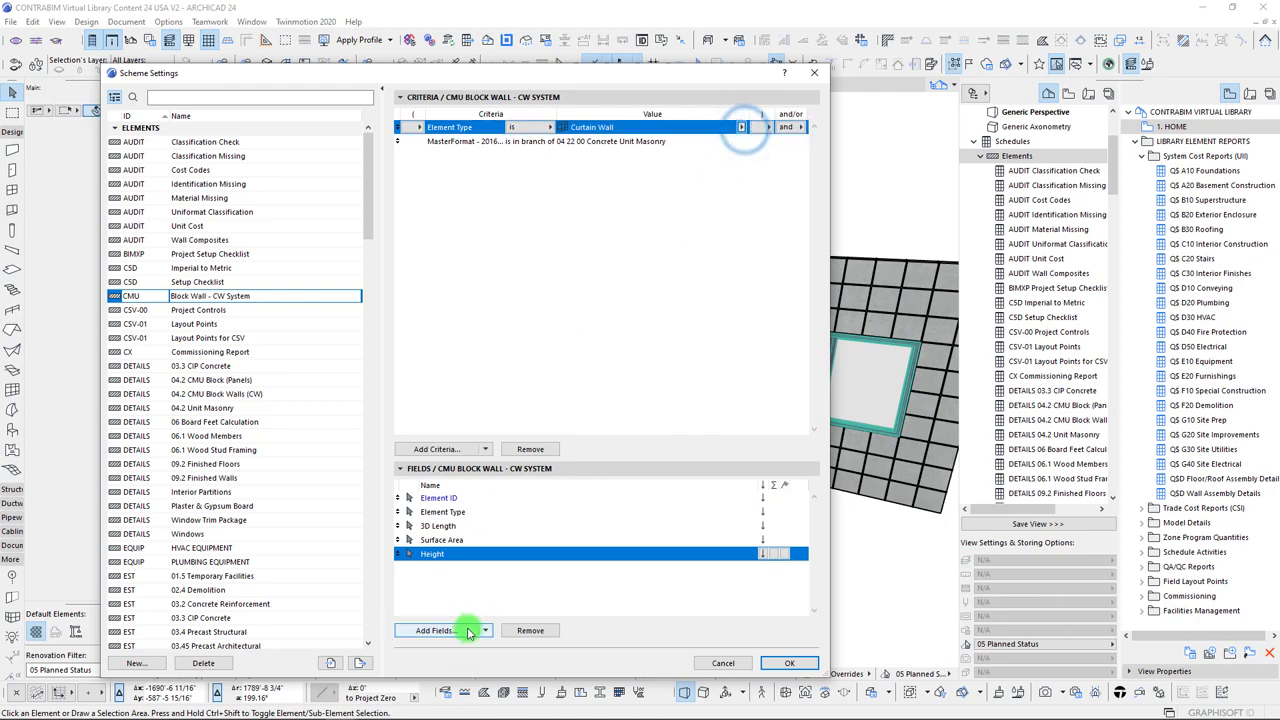
pyautogui.click(445, 631)
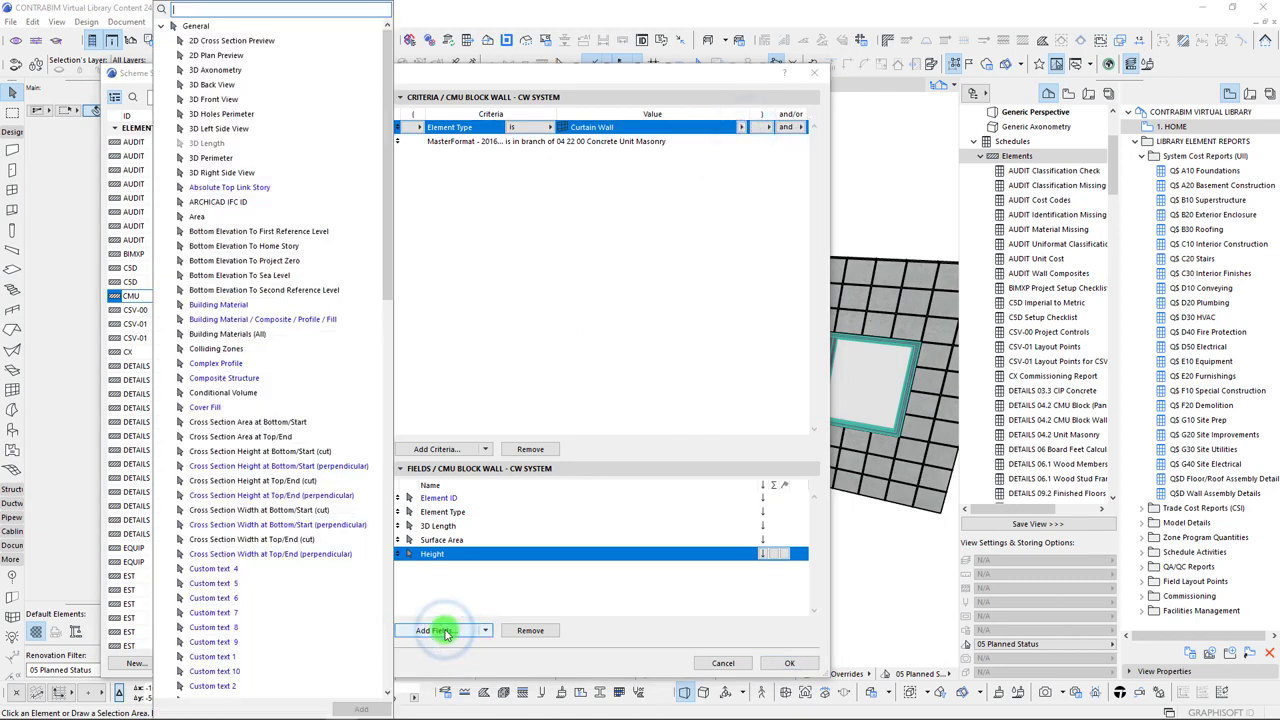
pyautogui.click(165, 20)
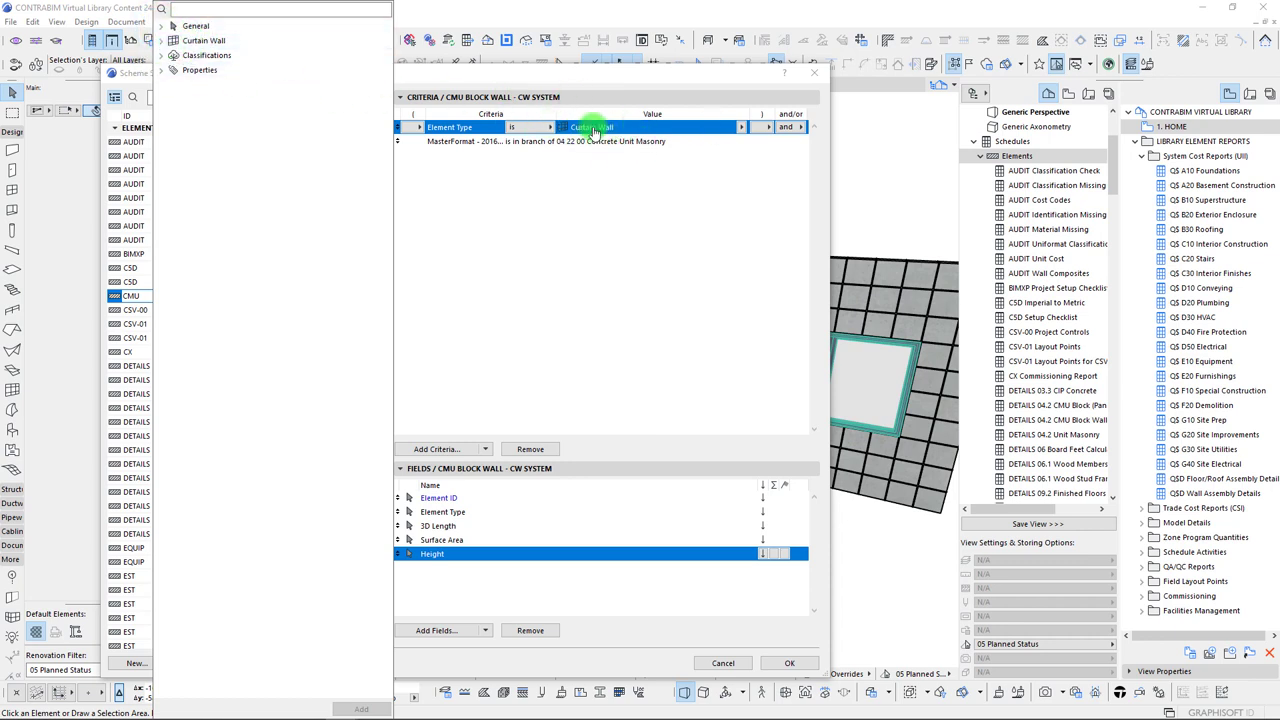
pyautogui.click(160, 41)
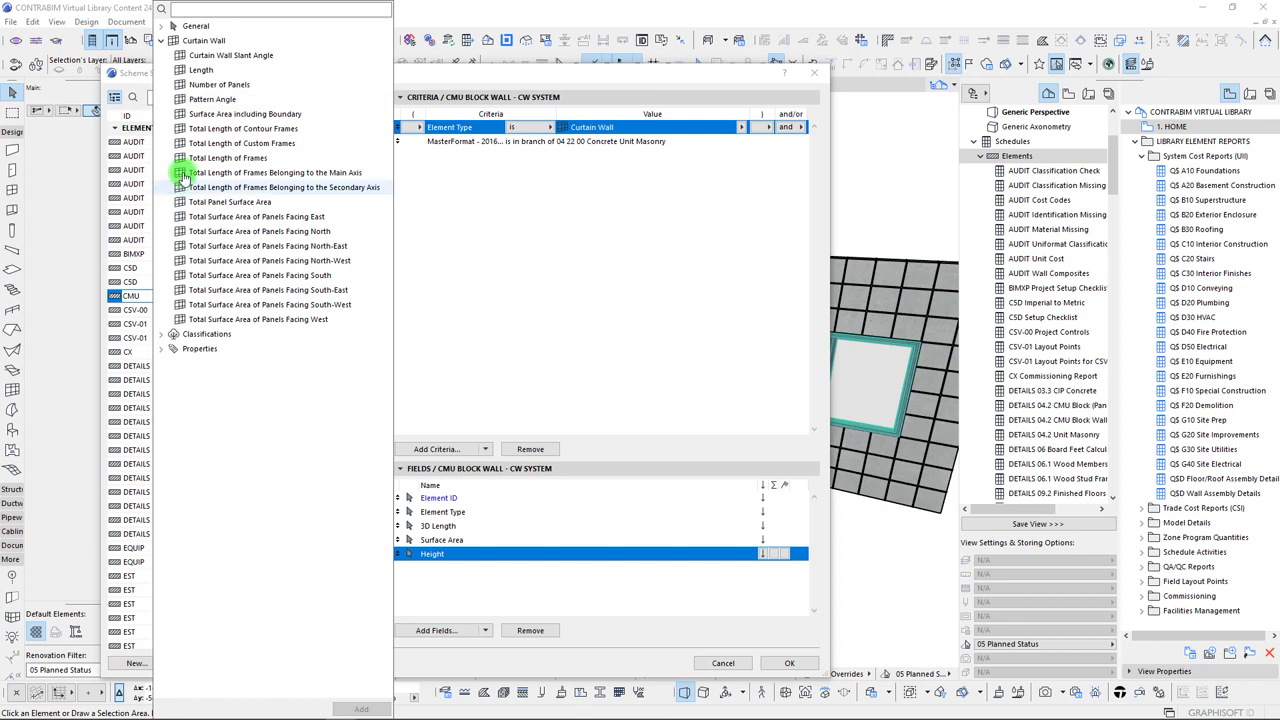
pyautogui.doubleClick(212, 158)
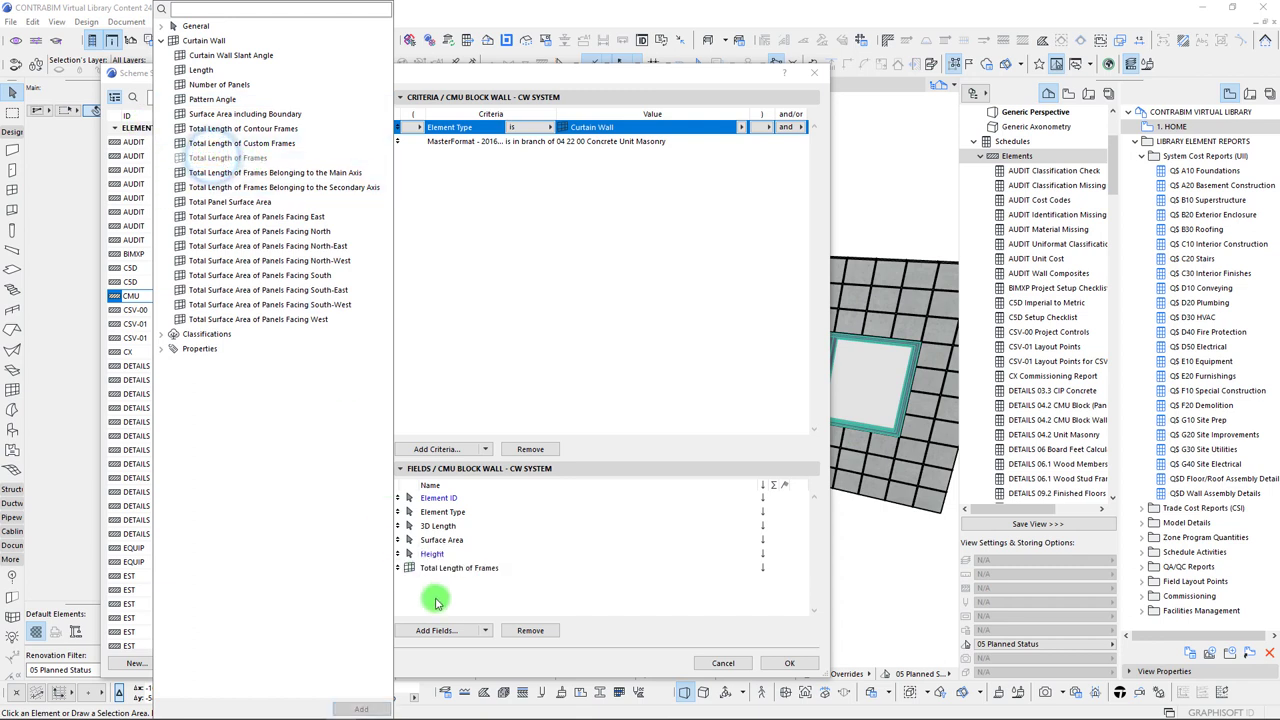
pyautogui.click(418, 569)
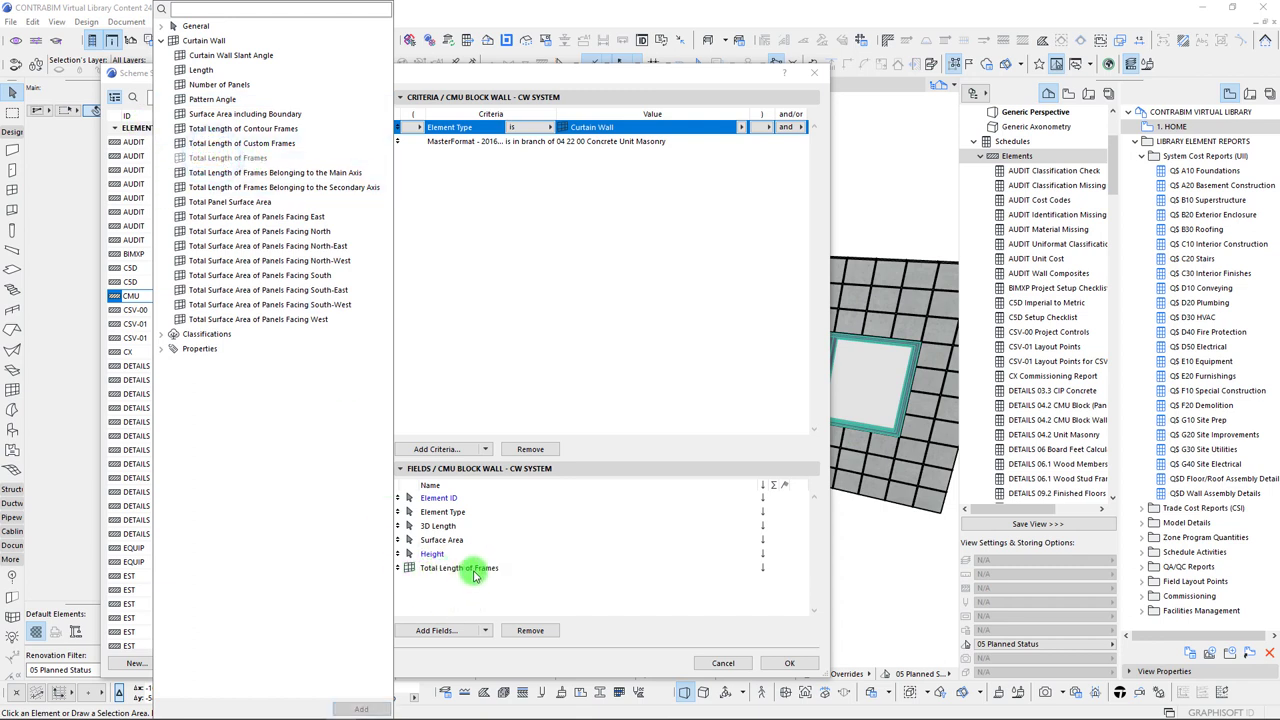
pyautogui.doubleClick(212, 203)
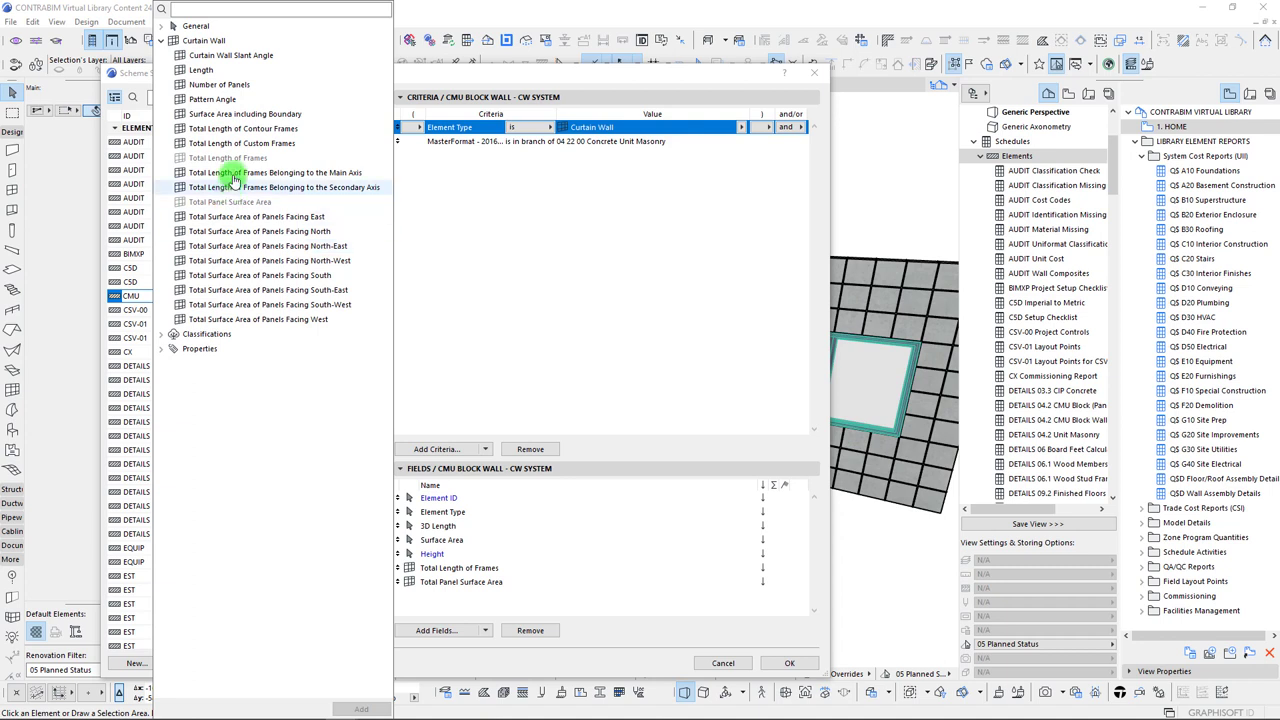
# Add the curtain wall parameters Surface Area including Boundary, Number of Panels and Length to the scheme's fields
pyautogui.doubleClick(210, 116)
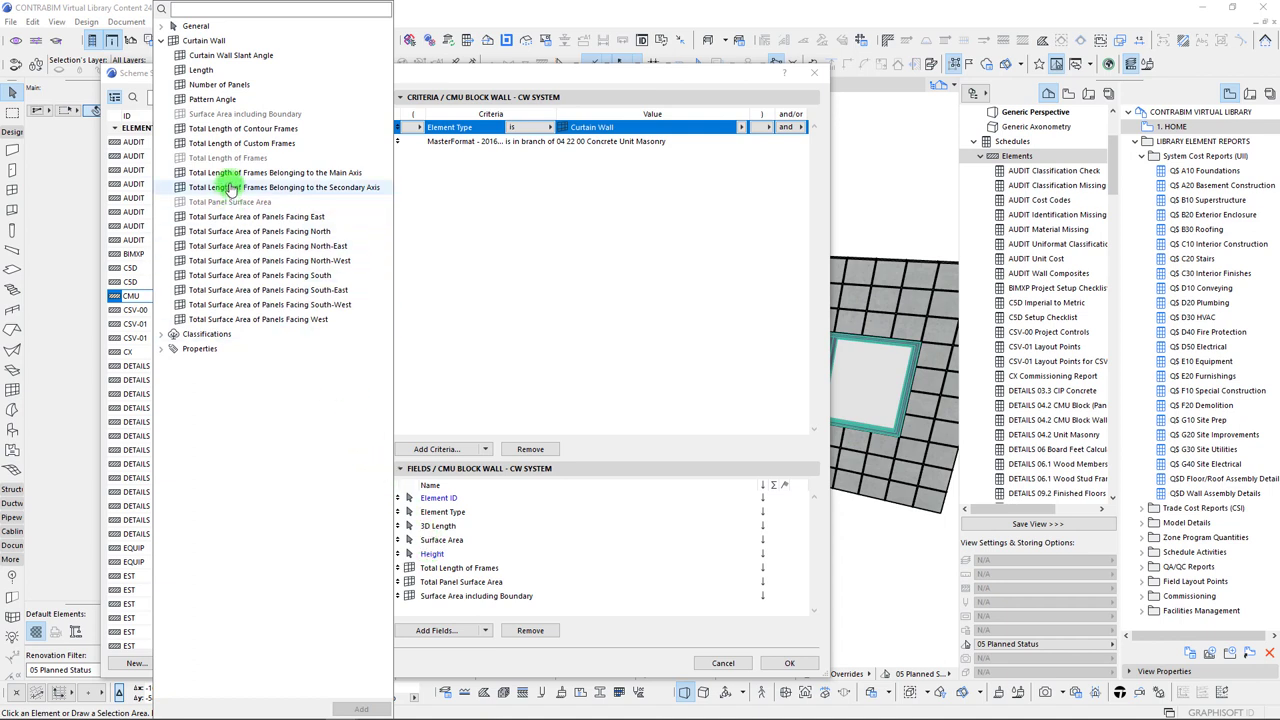
pyautogui.doubleClick(206, 88)
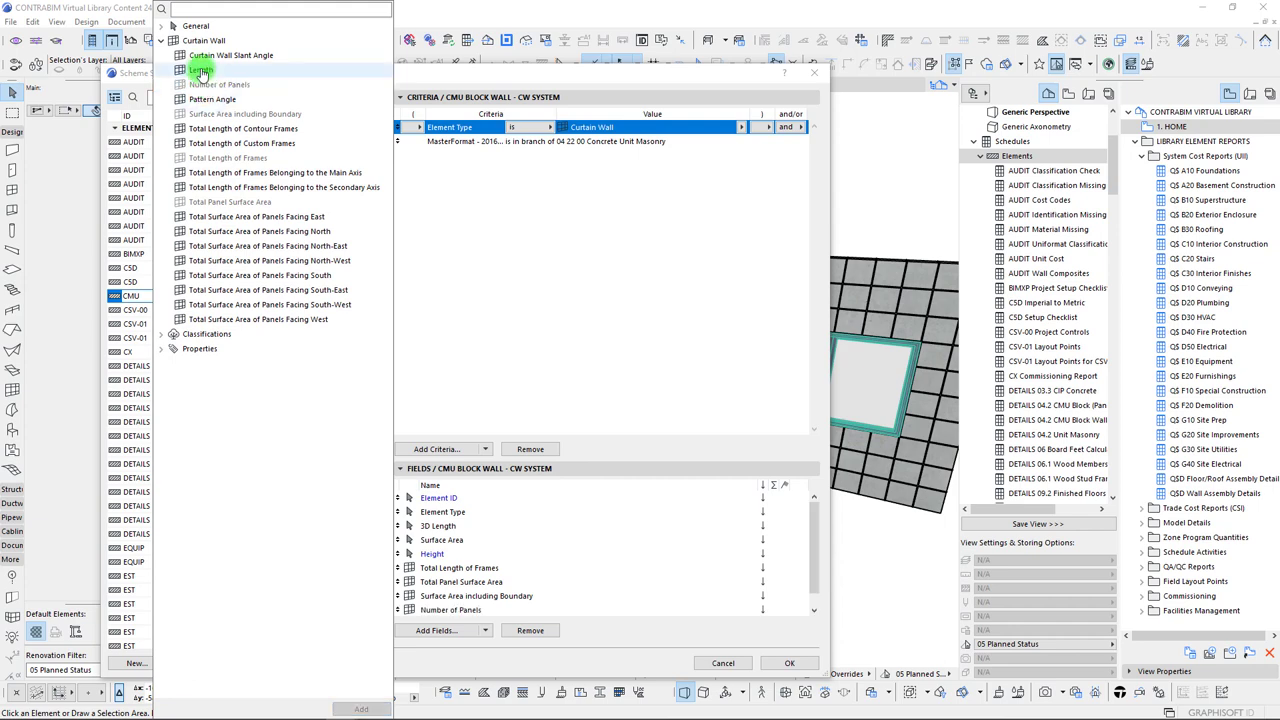
pyautogui.doubleClick(202, 71)
pyautogui.click(432, 588)
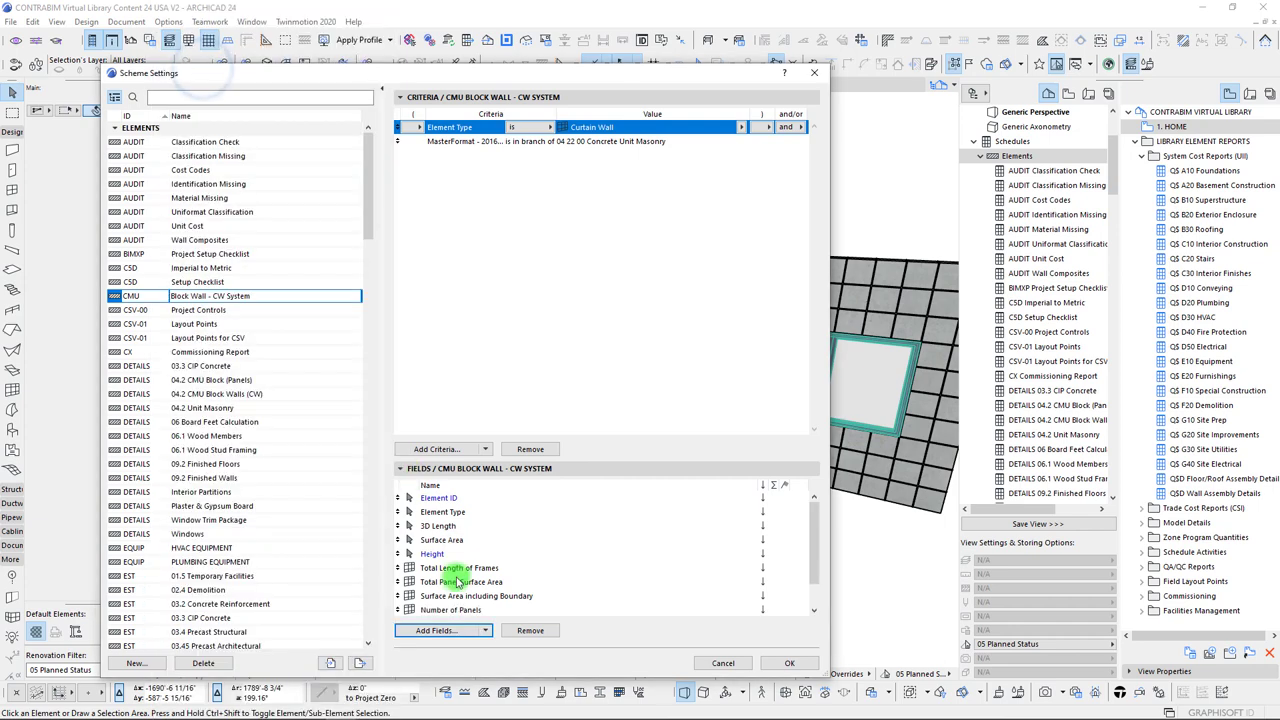
# Move the 3D Length field to the end of the field order, directly after Length
pyautogui.scroll(-1, 452, 592)
pyautogui.click(435, 597)
pyautogui.scroll(2, 443, 571)
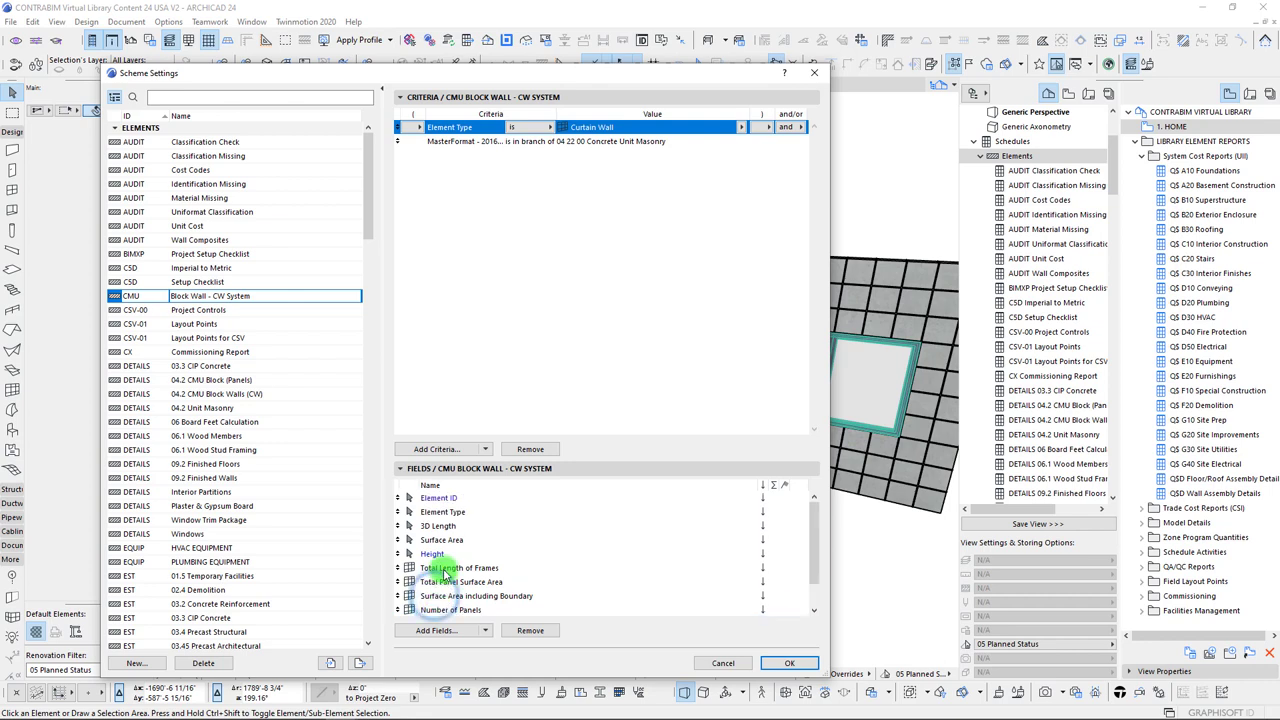
pyautogui.click(437, 526)
pyautogui.scroll(-2, 425, 515)
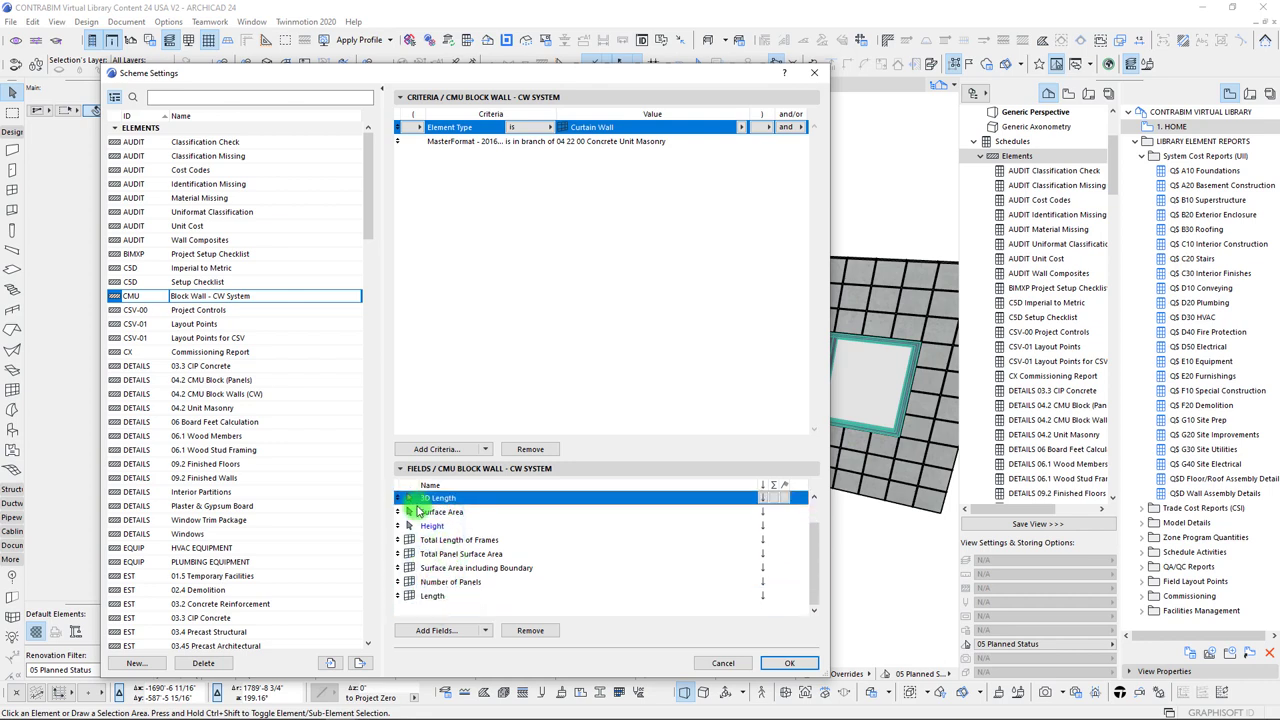
pyautogui.moveTo(397, 497); pyautogui.dragTo(485, 590)
pyautogui.scroll(1, 485, 590)
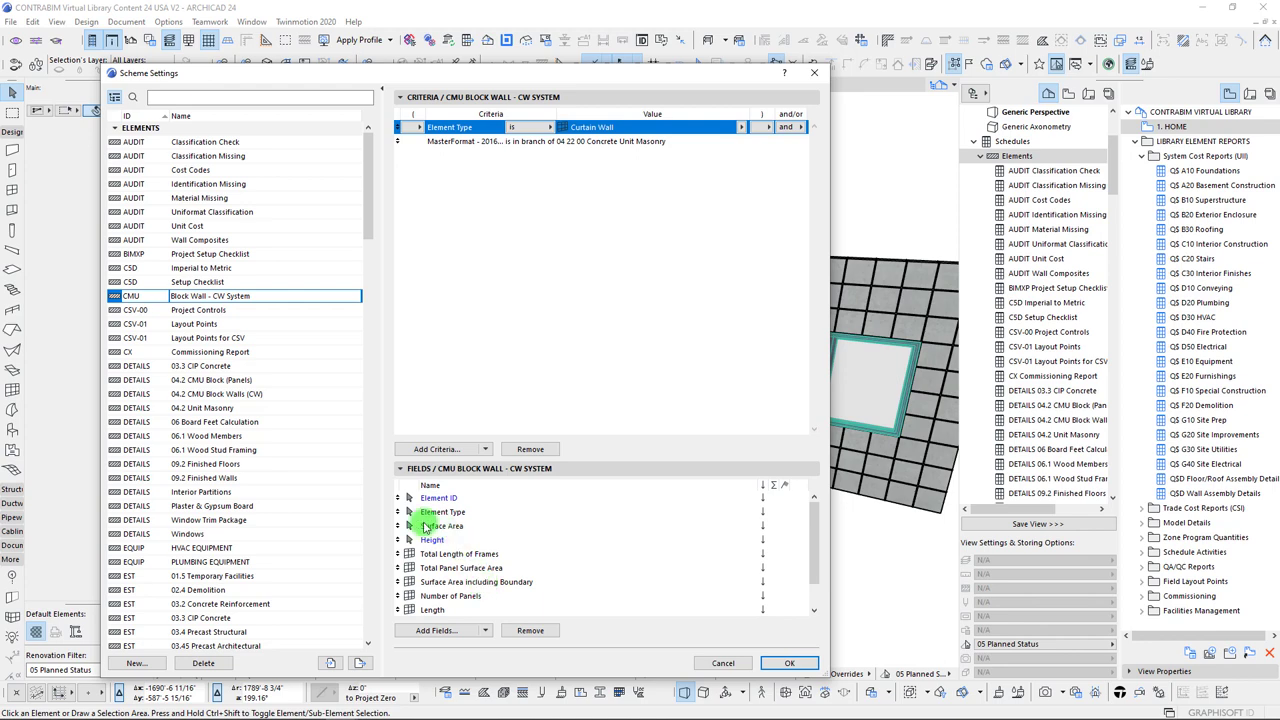
pyautogui.scroll(-2, 451, 543)
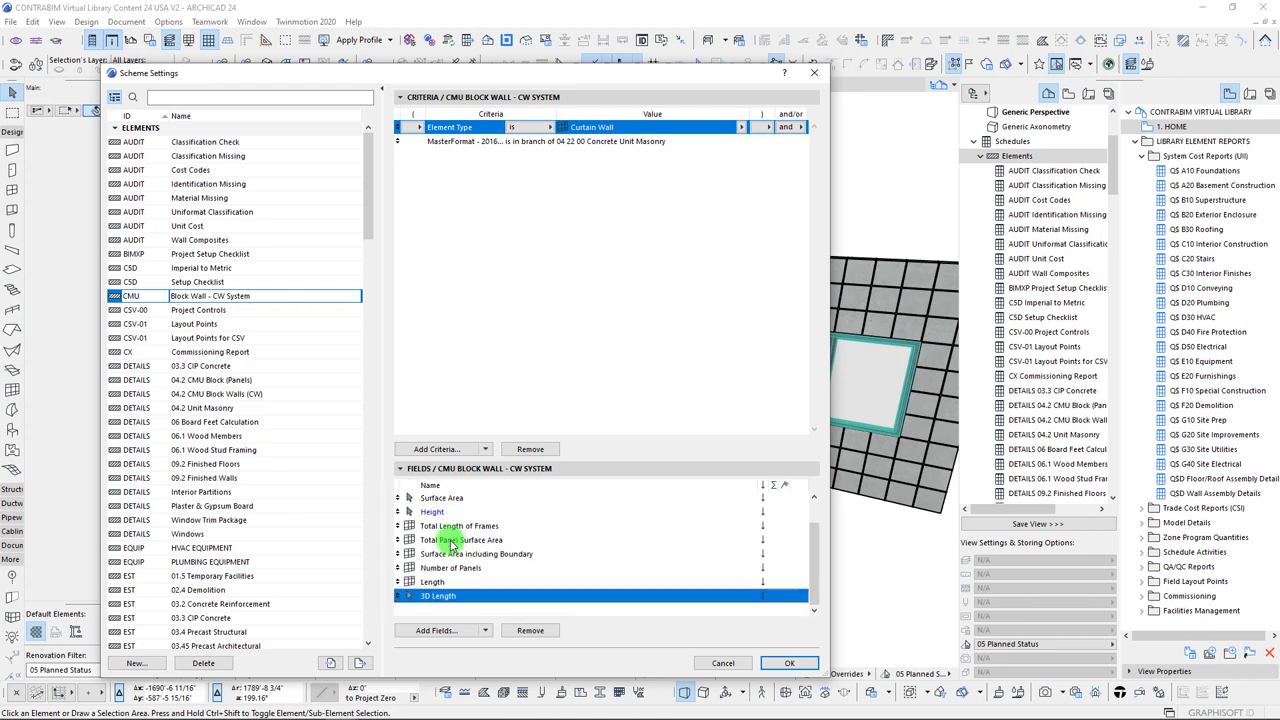
# Move the Surface Area field directly before Total Panel Surface Area so the area fields are grouped
pyautogui.scroll(2, 451, 543)
pyautogui.click(443, 527)
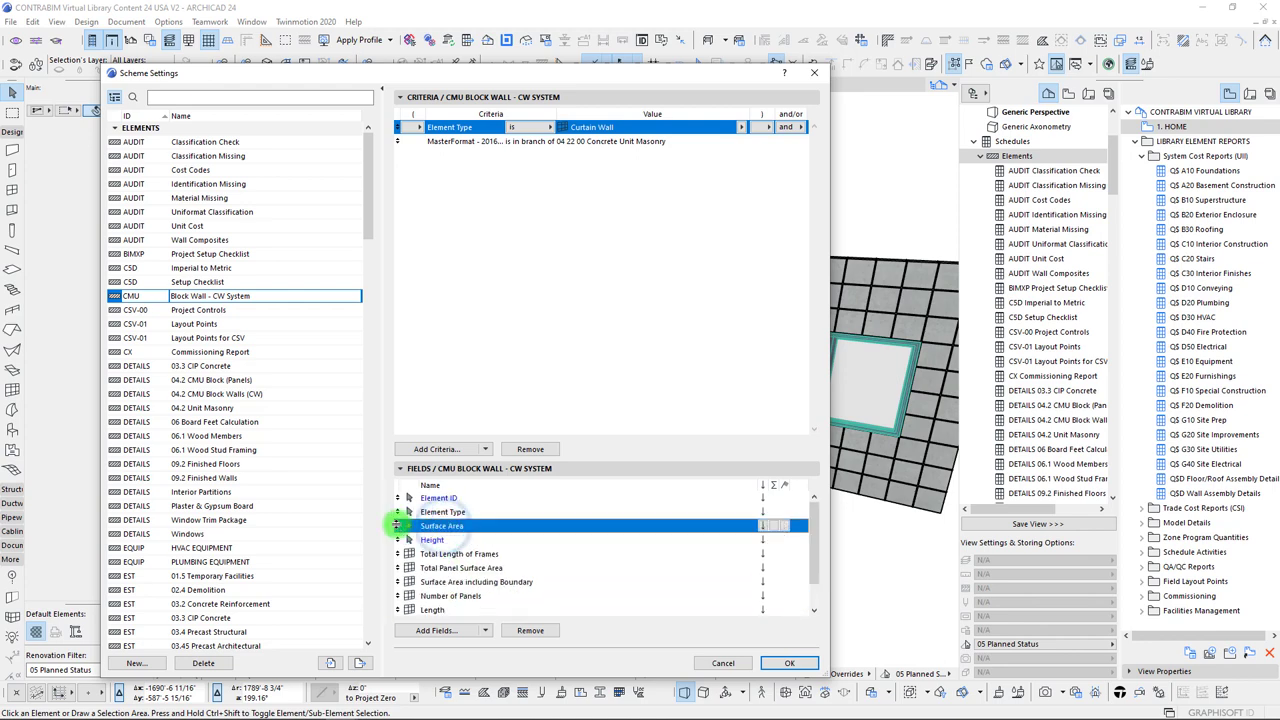
pyautogui.moveTo(397, 525); pyautogui.dragTo(400, 562)
pyautogui.click(455, 582)
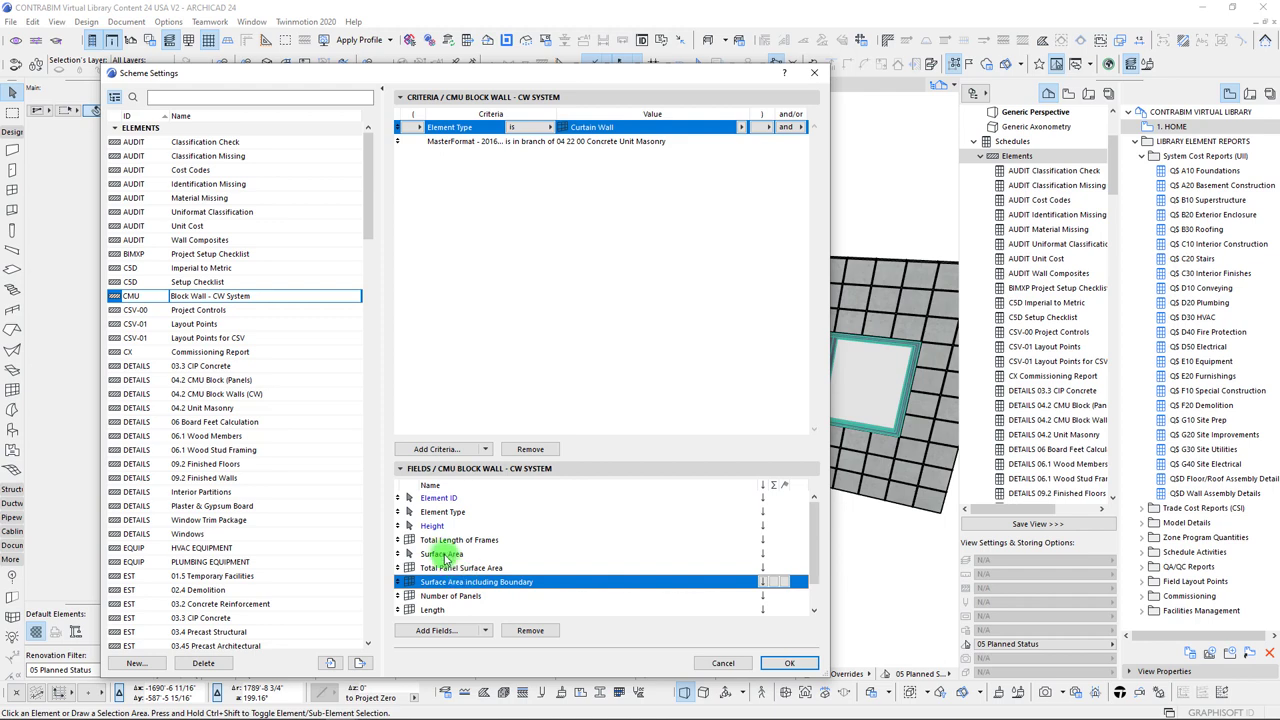
# Move Total Length of Frames between Number of Panels and Length, and accept the scheme settings
pyautogui.click(441, 540)
pyautogui.scroll(-1, 430, 550)
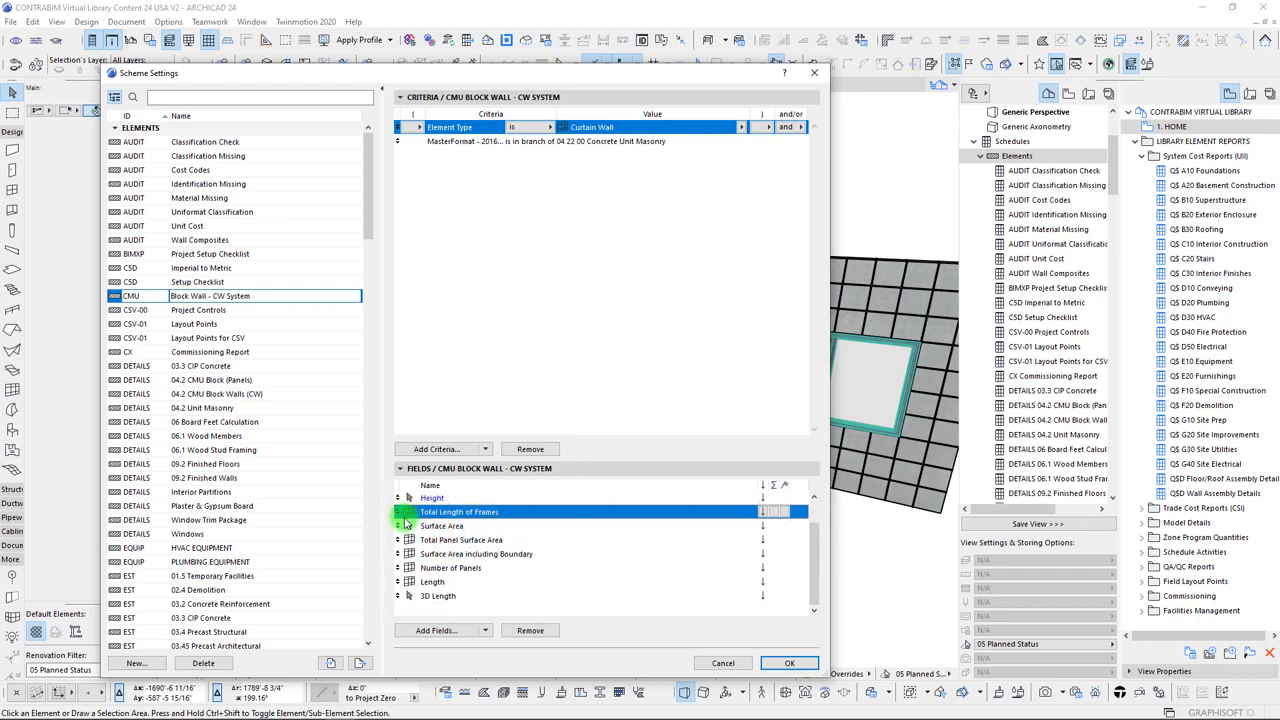
pyautogui.moveTo(399, 511); pyautogui.dragTo(402, 581)
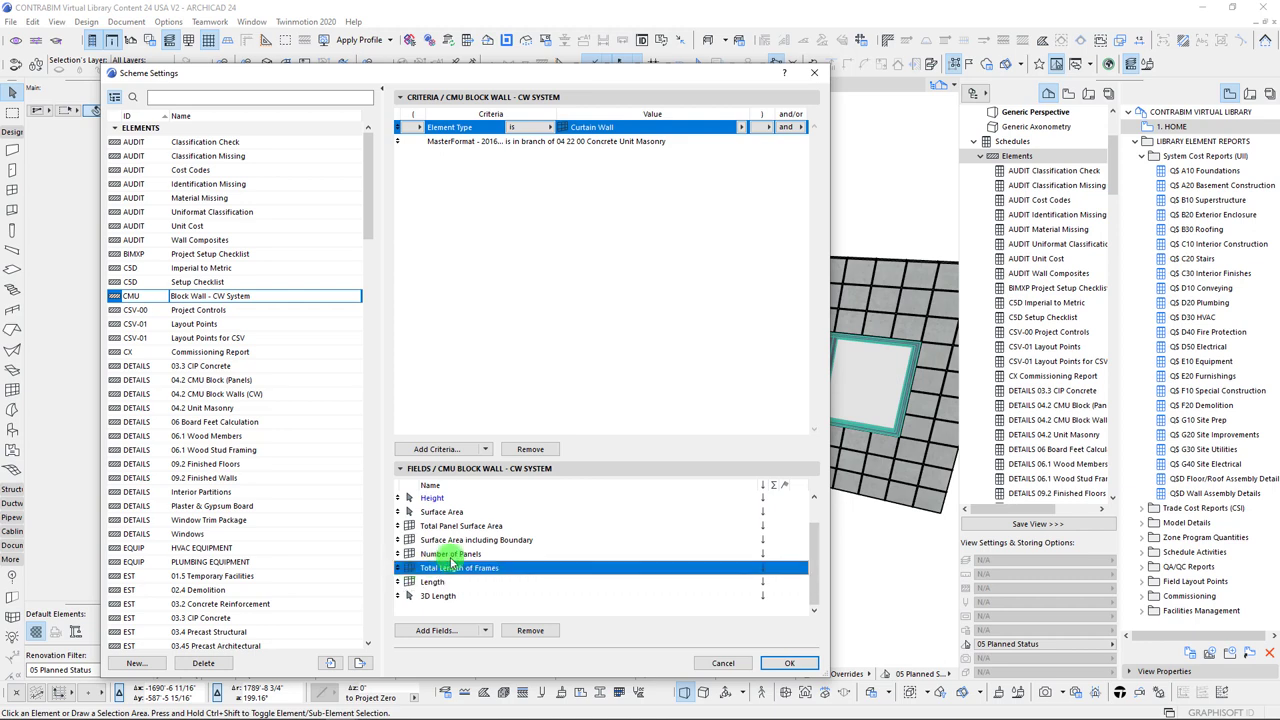
pyautogui.scroll(2, 450, 556)
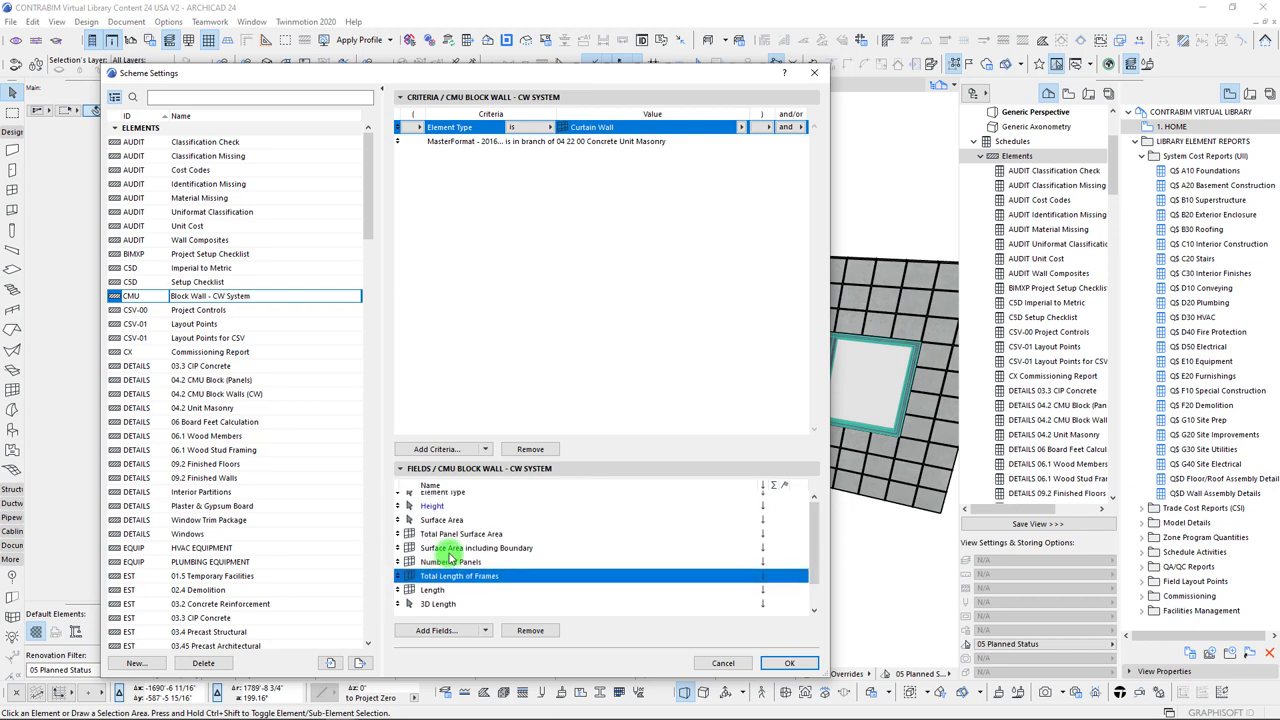
pyautogui.click(789, 665)
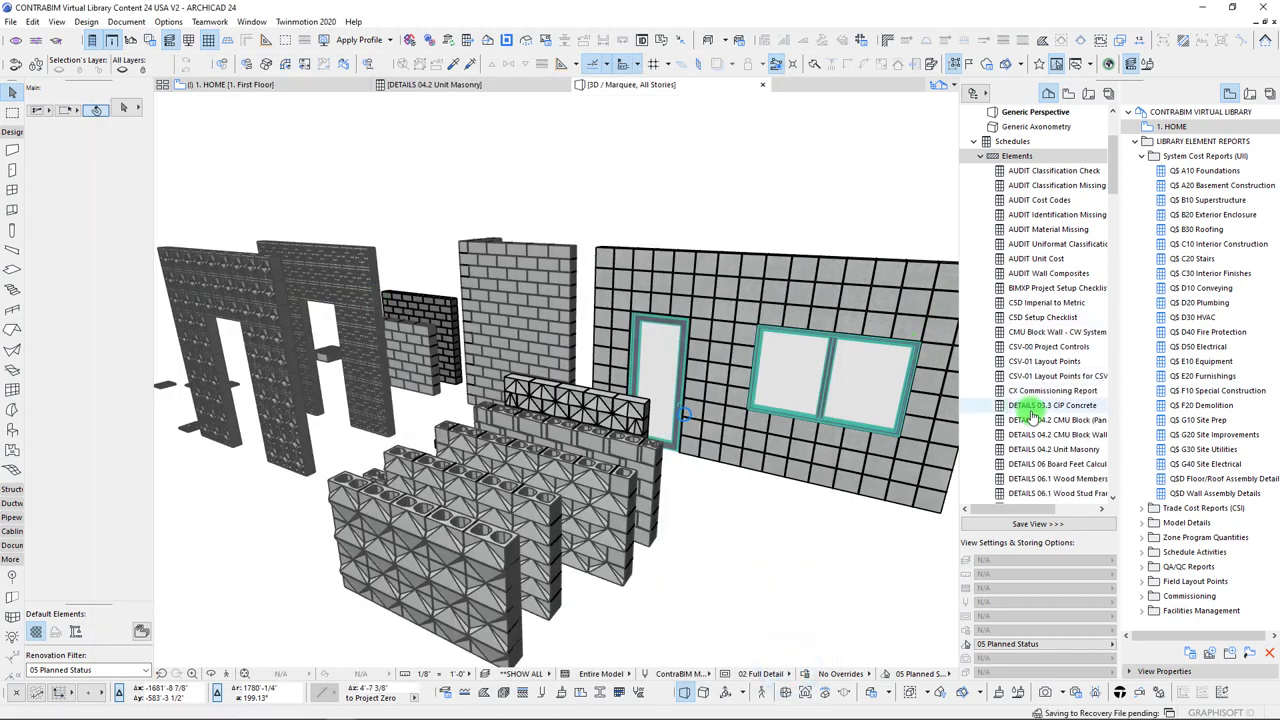
# Open the CMU Block Wall - CW System schedule and place Element Type before Element ID in its scheme fields
pyautogui.click(1030, 337)
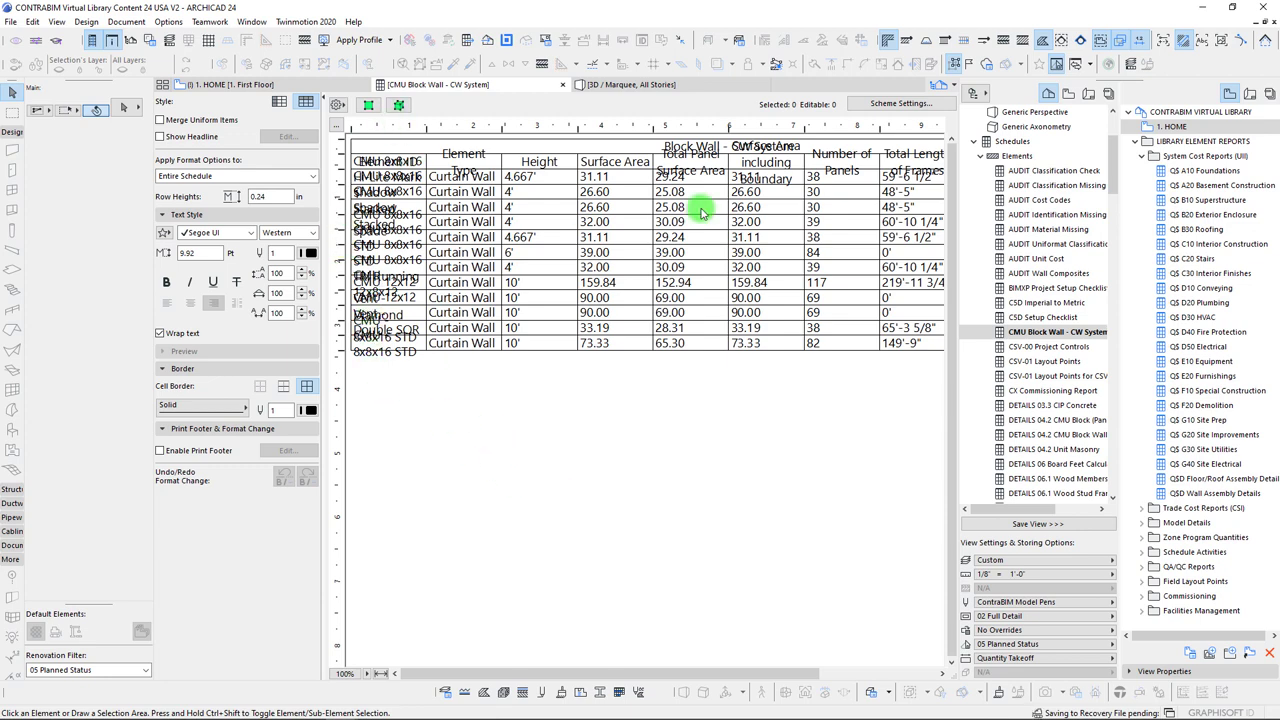
pyautogui.click(870, 105)
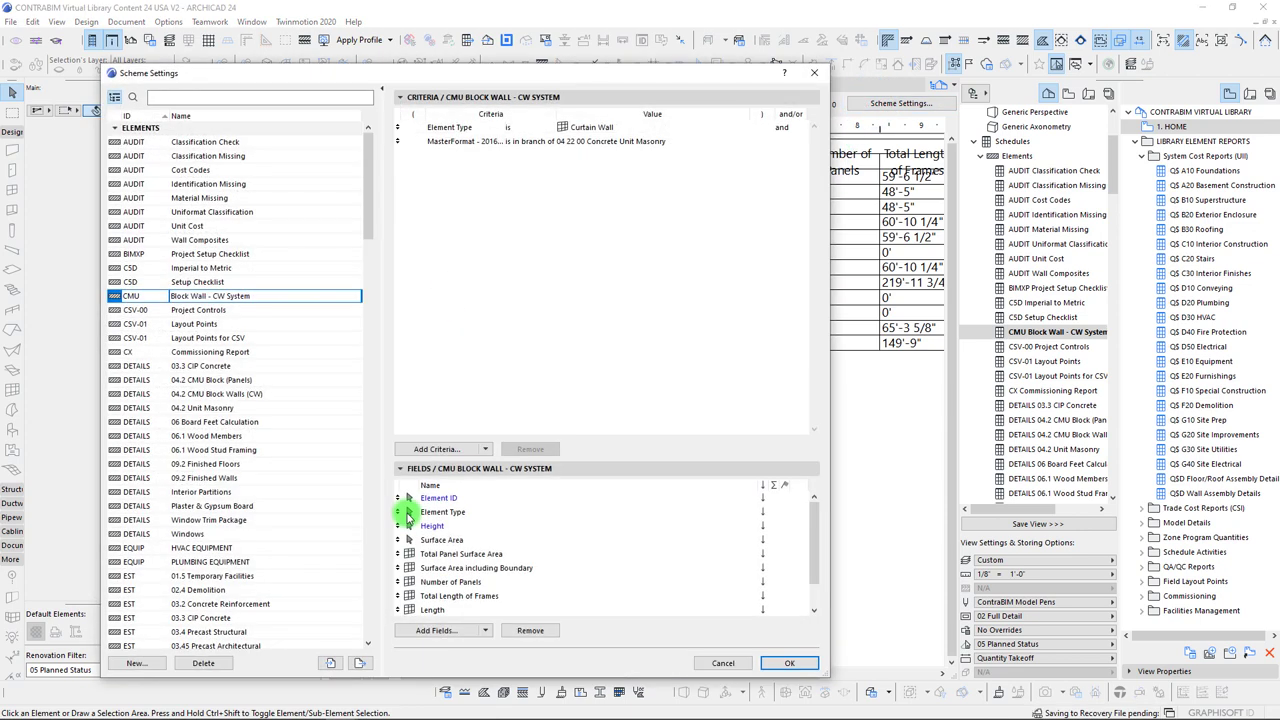
pyautogui.click(789, 663)
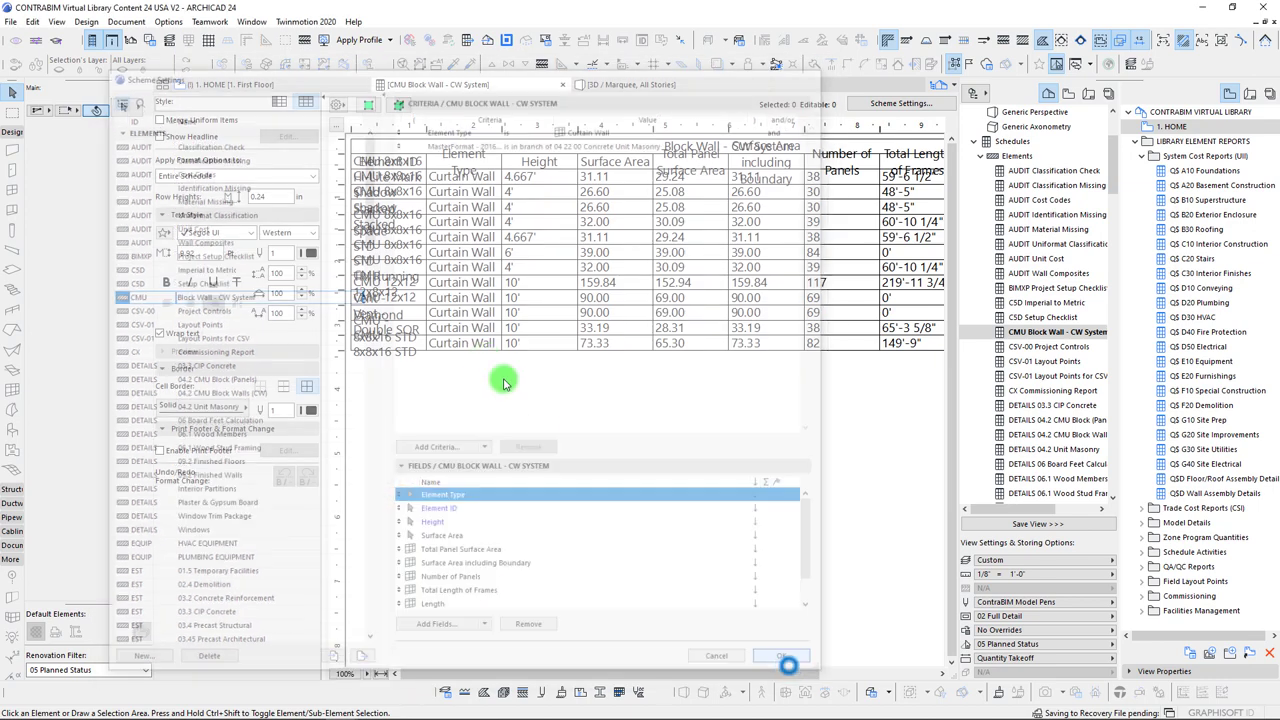
# Turn on headlines for the CMU Block Wall schedule
pyautogui.click(160, 136)
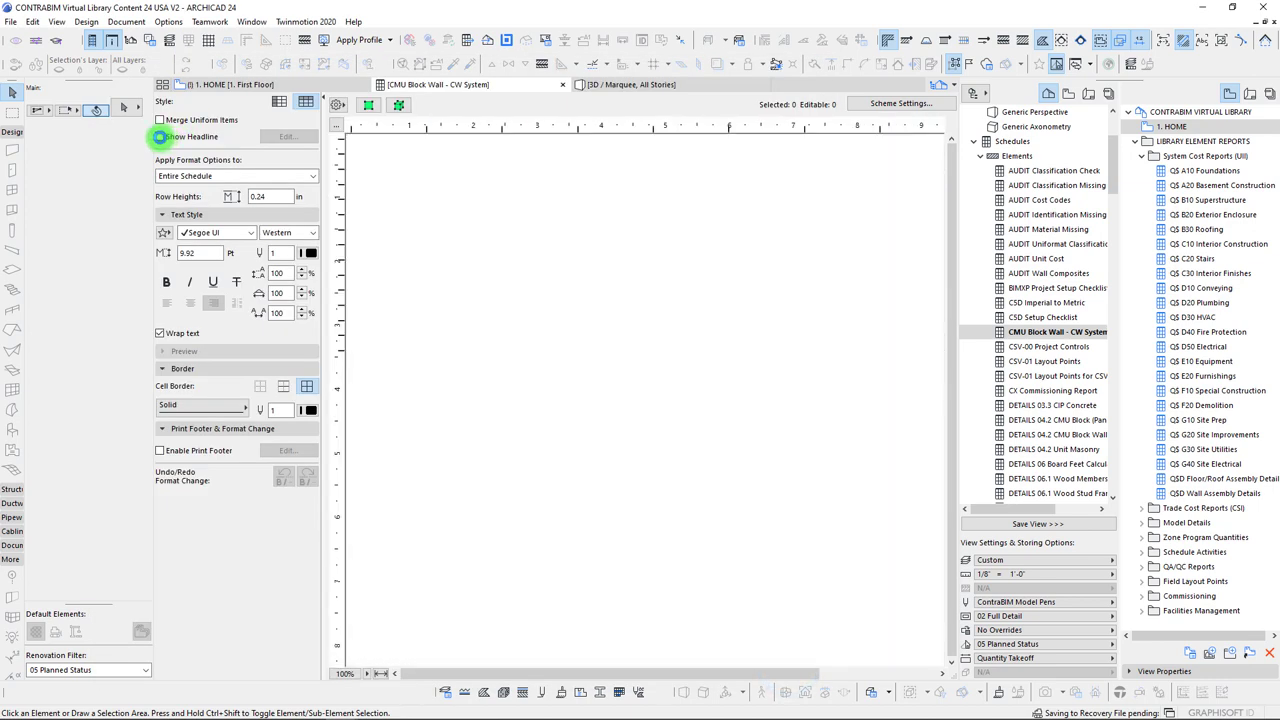
pyautogui.click(160, 136)
pyautogui.click(418, 434)
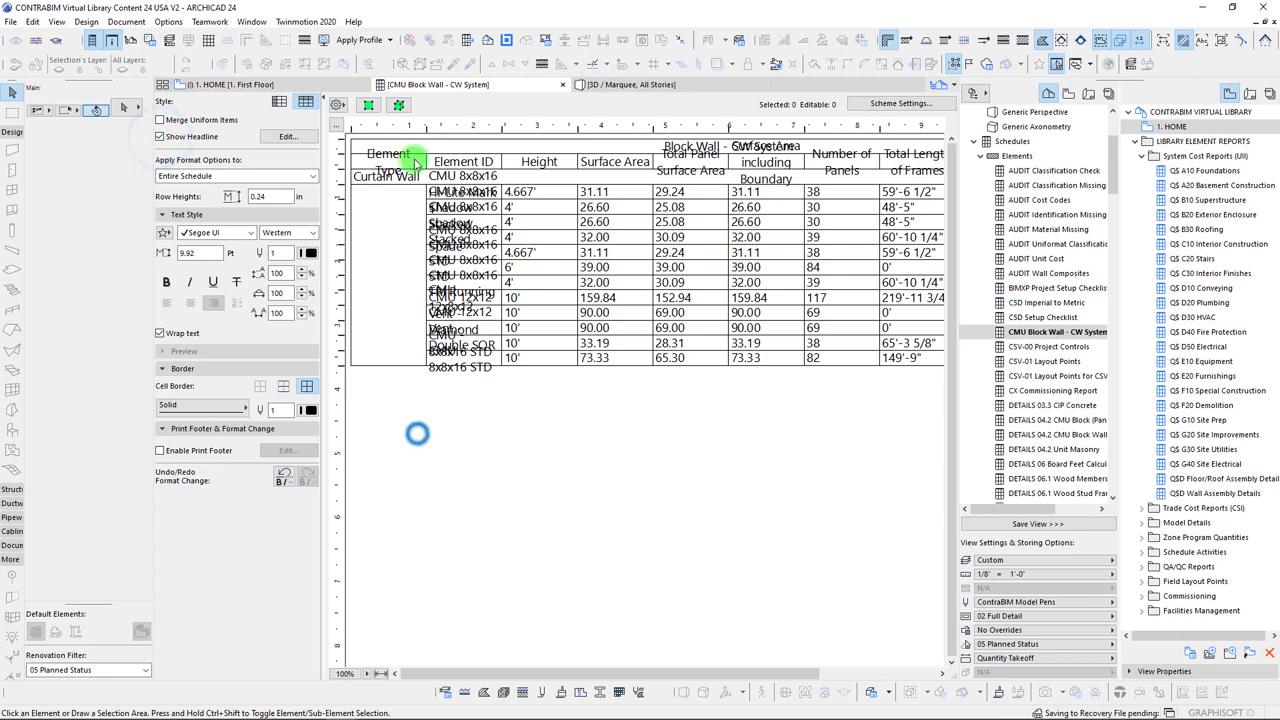
# Increase the schedule's header row height and widen the Element ID column so each ID fits on one line
pyautogui.moveTo(341, 168); pyautogui.dragTo(339, 186)
pyautogui.click(305, 102)
pyautogui.click(341, 129)
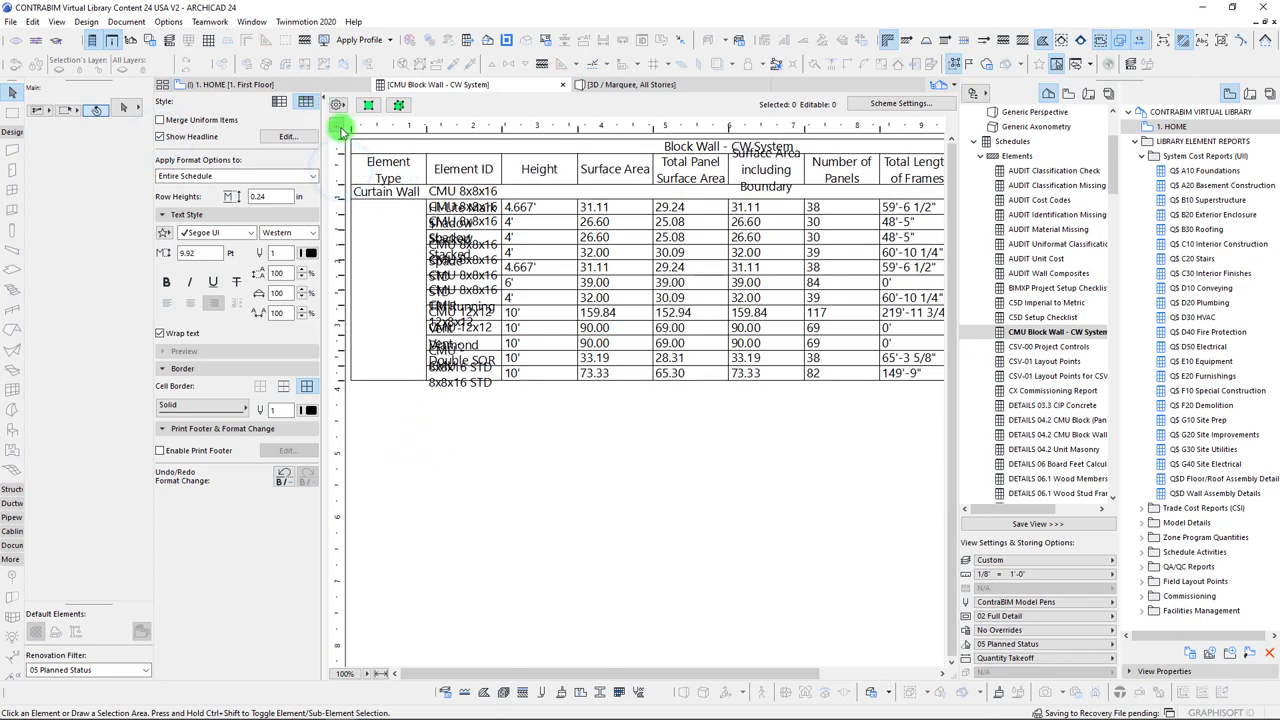
pyautogui.moveTo(502, 128); pyautogui.dragTo(625, 130)
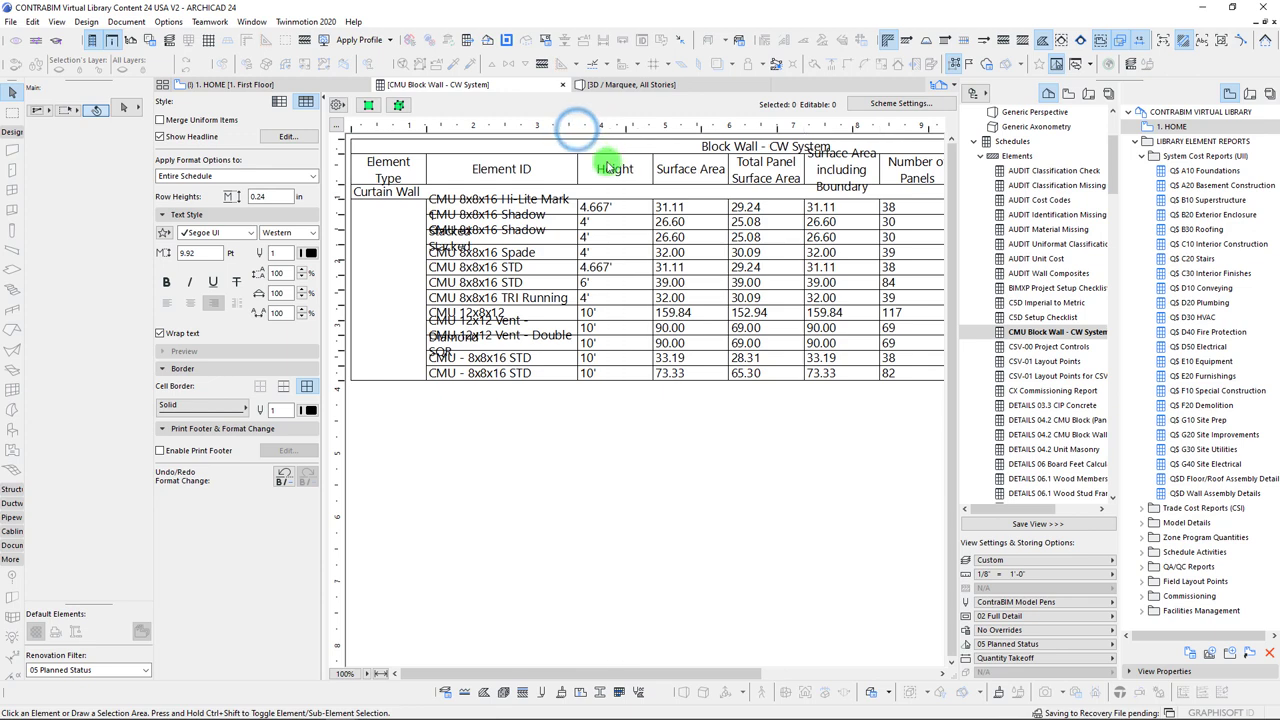
# Examine the schedule's Element ID entries, the Curtain Wall headline row and the first row's surface area values
pyautogui.click(497, 210)
pyautogui.click(480, 268)
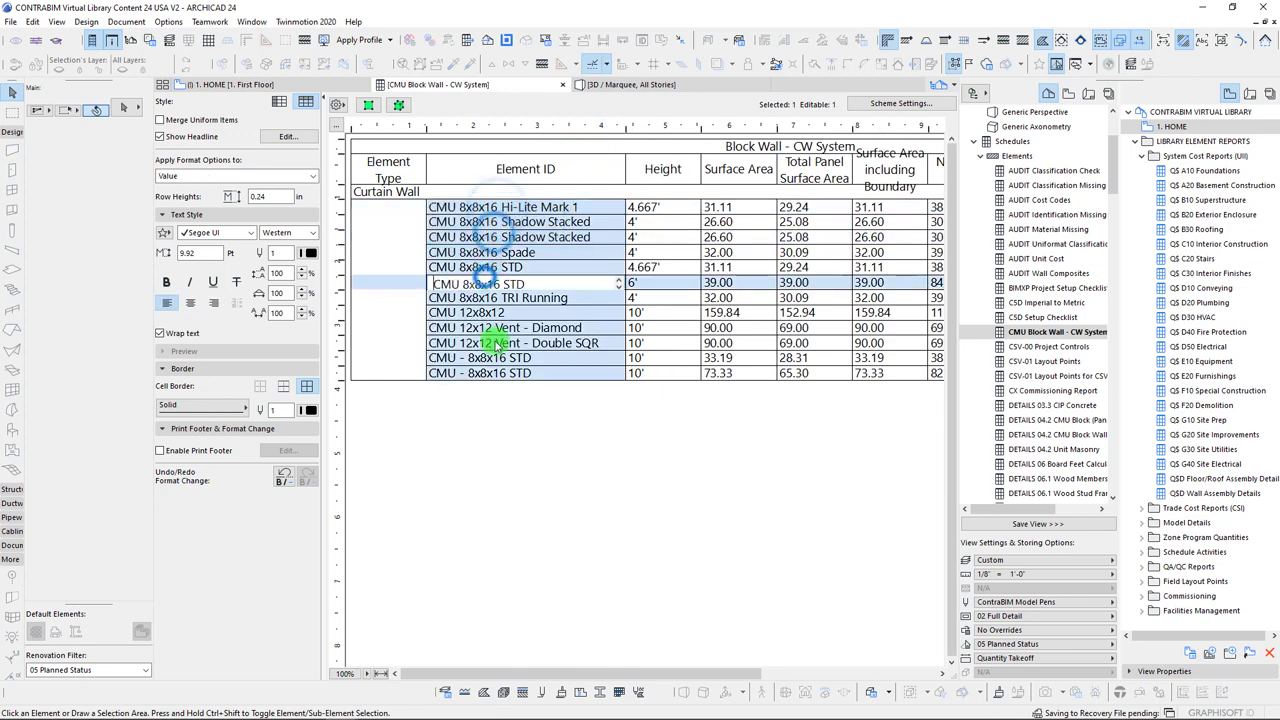
pyautogui.click(497, 222)
pyautogui.click(398, 202)
pyautogui.click(399, 192)
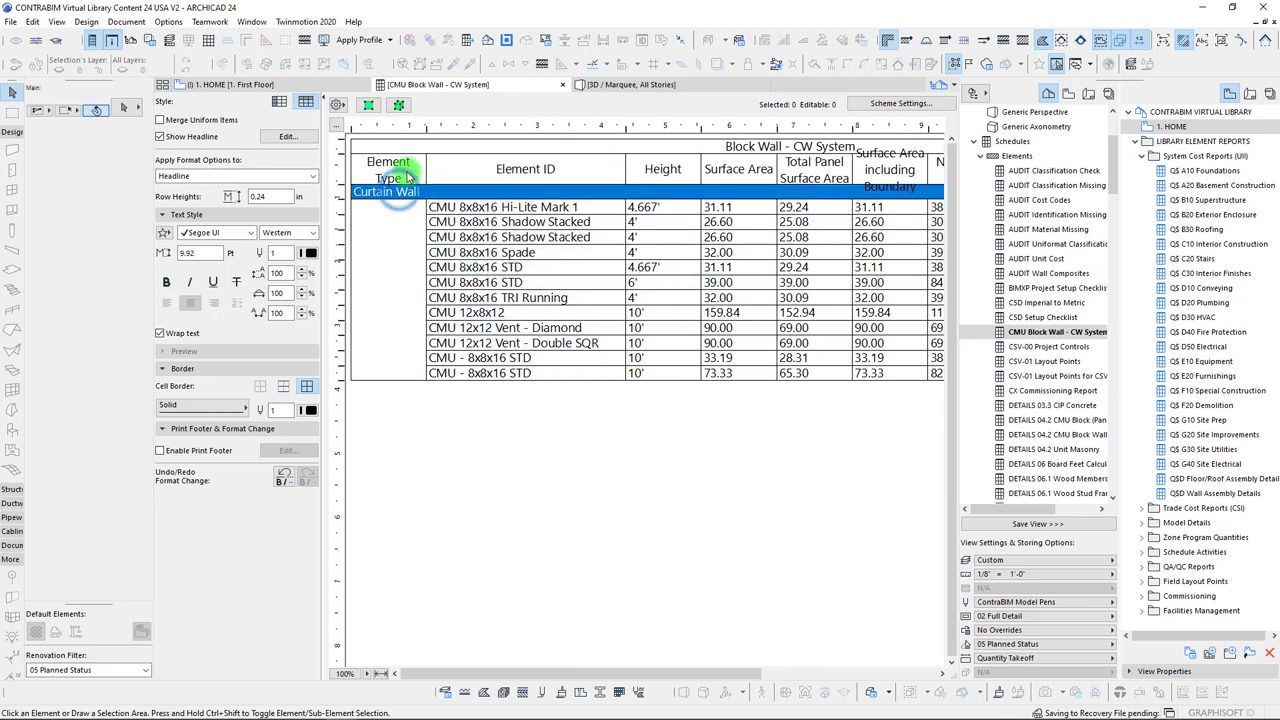
pyautogui.click(480, 404)
pyautogui.click(654, 431)
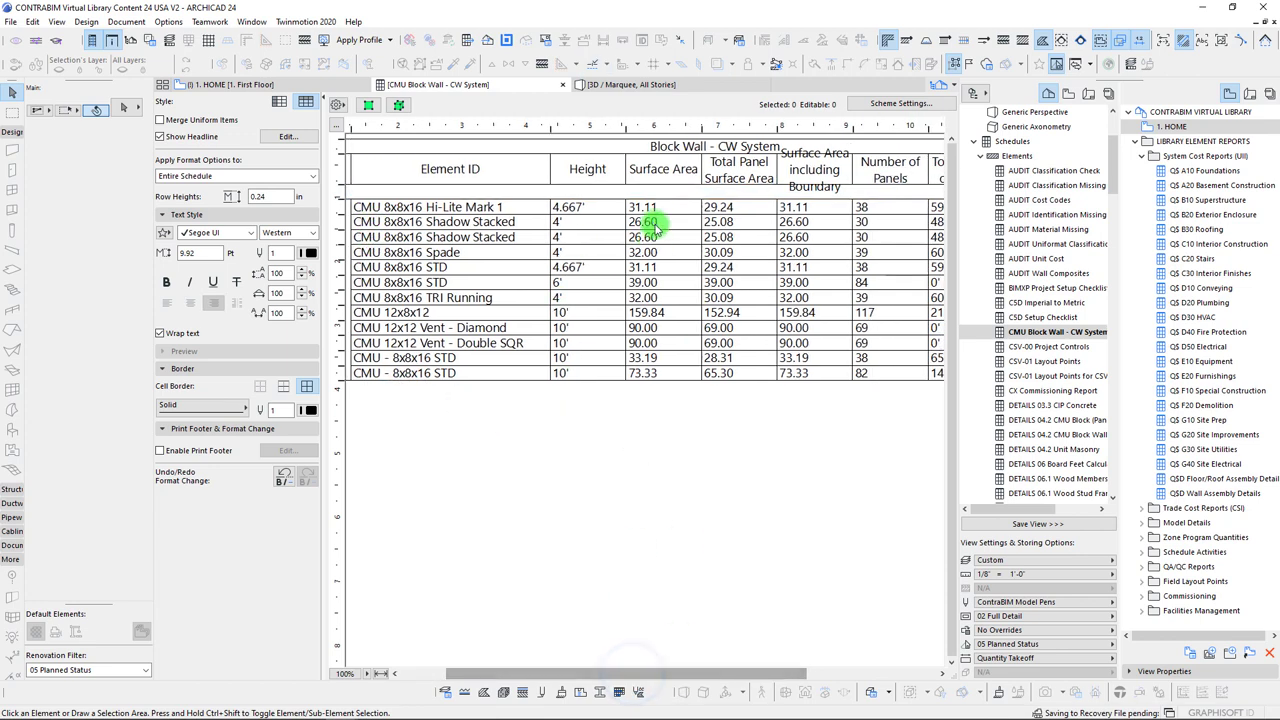
pyautogui.click(655, 210)
pyautogui.click(730, 207)
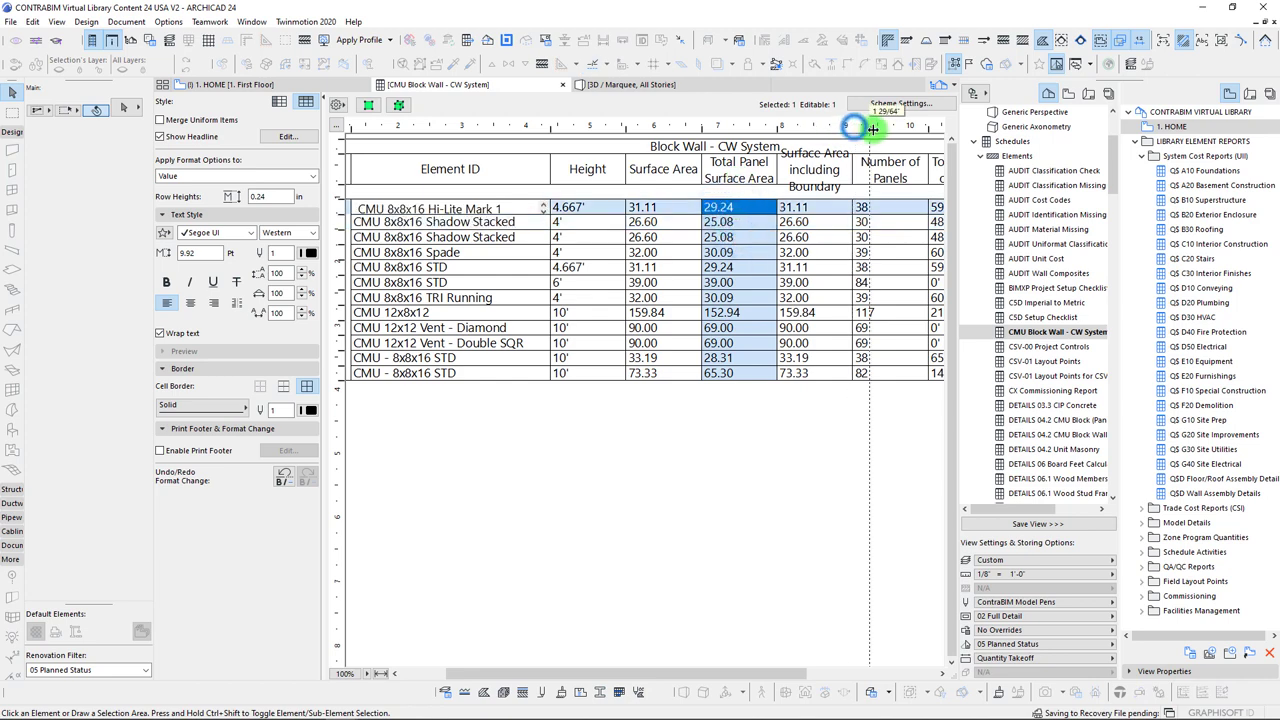
# Widen the Total Panel Surface Area and Surface Area including Boundary columns so each header fits on two lines
pyautogui.moveTo(872, 130); pyautogui.dragTo(872, 130)
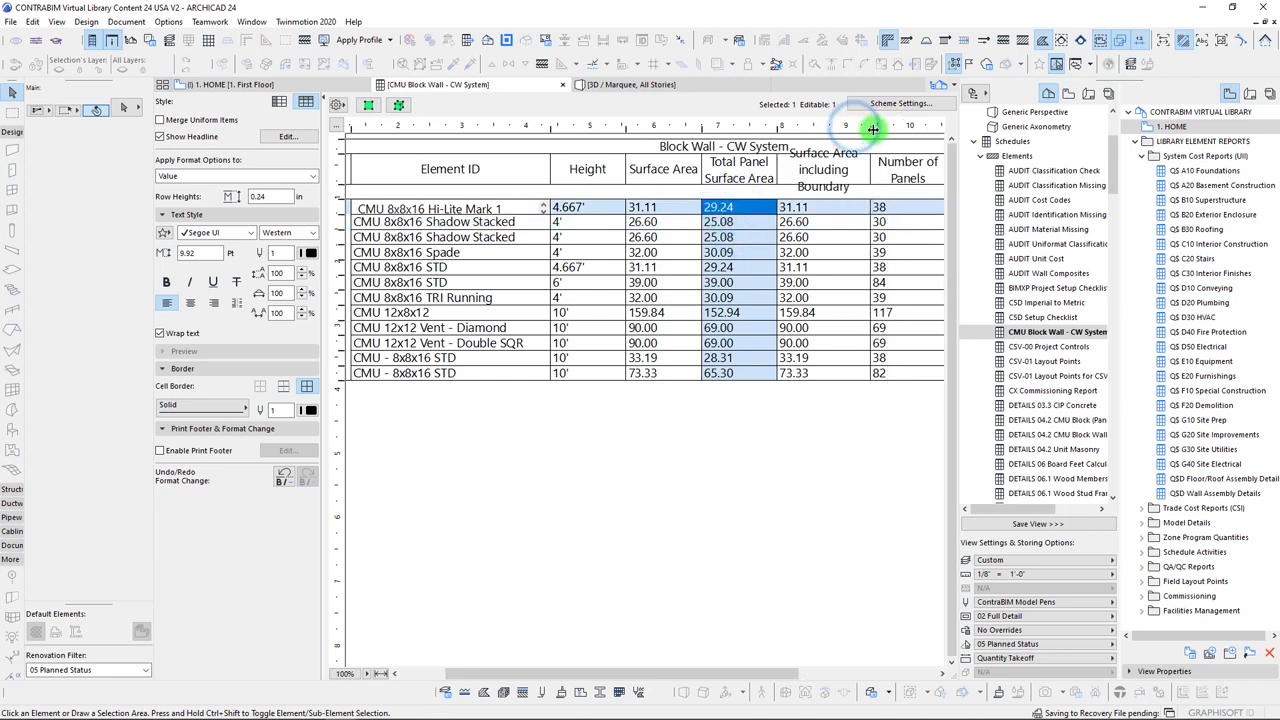
pyautogui.click(758, 496)
pyautogui.moveTo(682, 672); pyautogui.dragTo(779, 679)
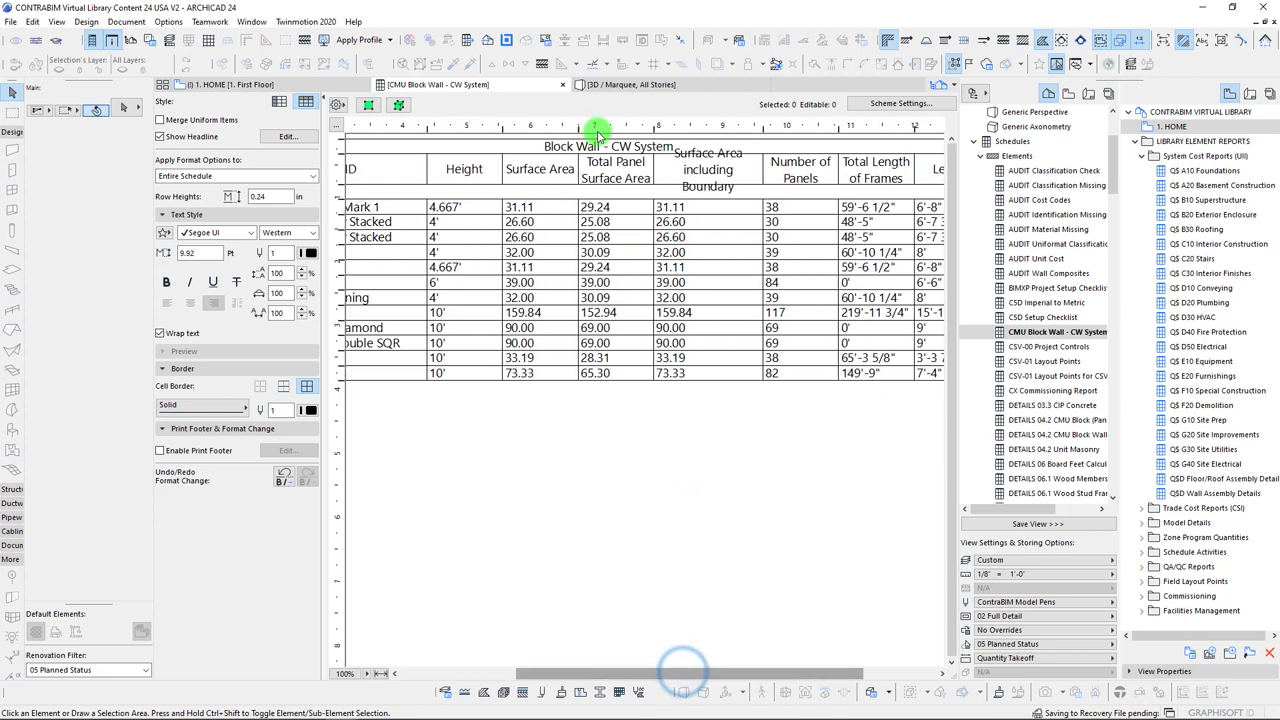
pyautogui.doubleClick(612, 170)
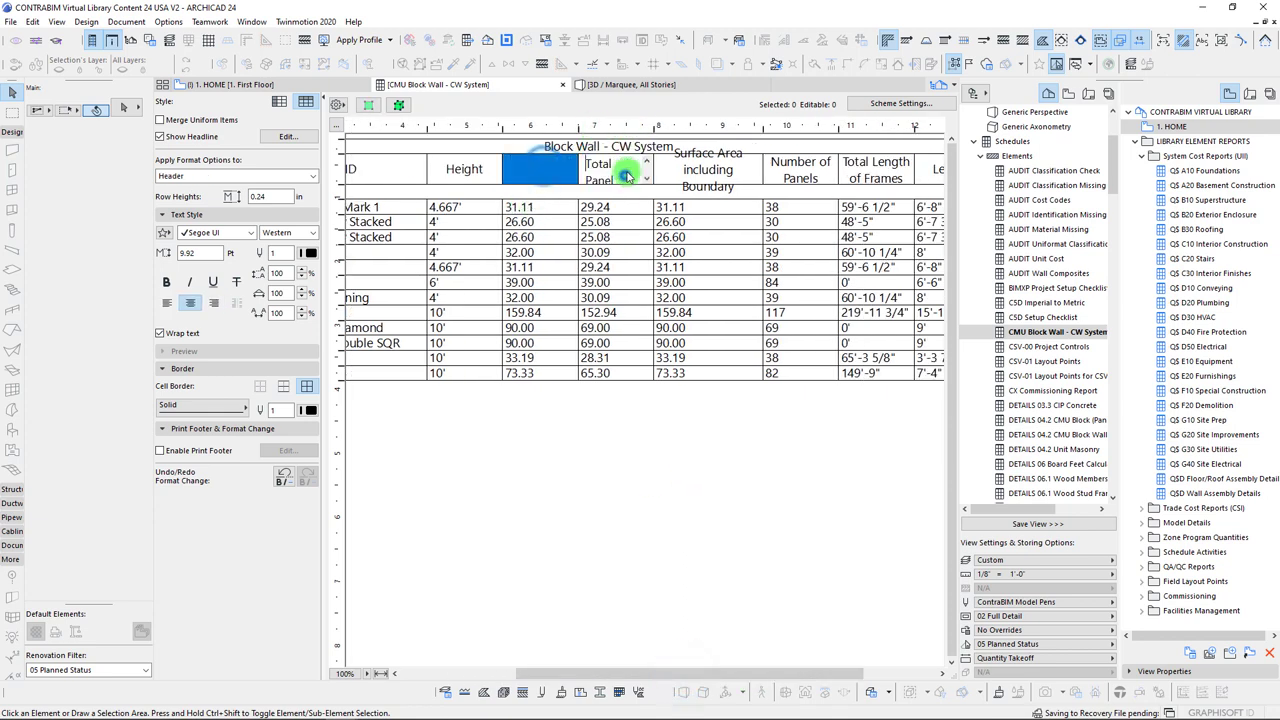
pyautogui.moveTo(653, 128); pyautogui.dragTo(675, 128)
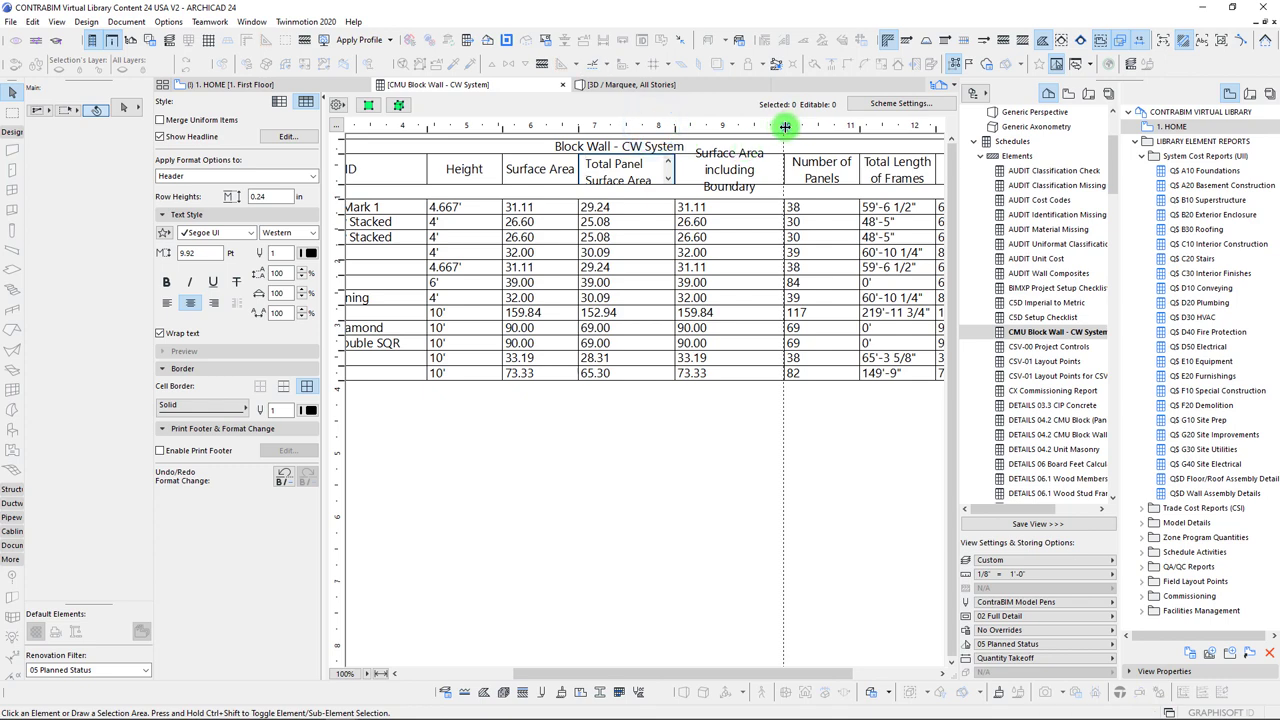
pyautogui.moveTo(785, 127); pyautogui.dragTo(810, 128)
pyautogui.click(768, 437)
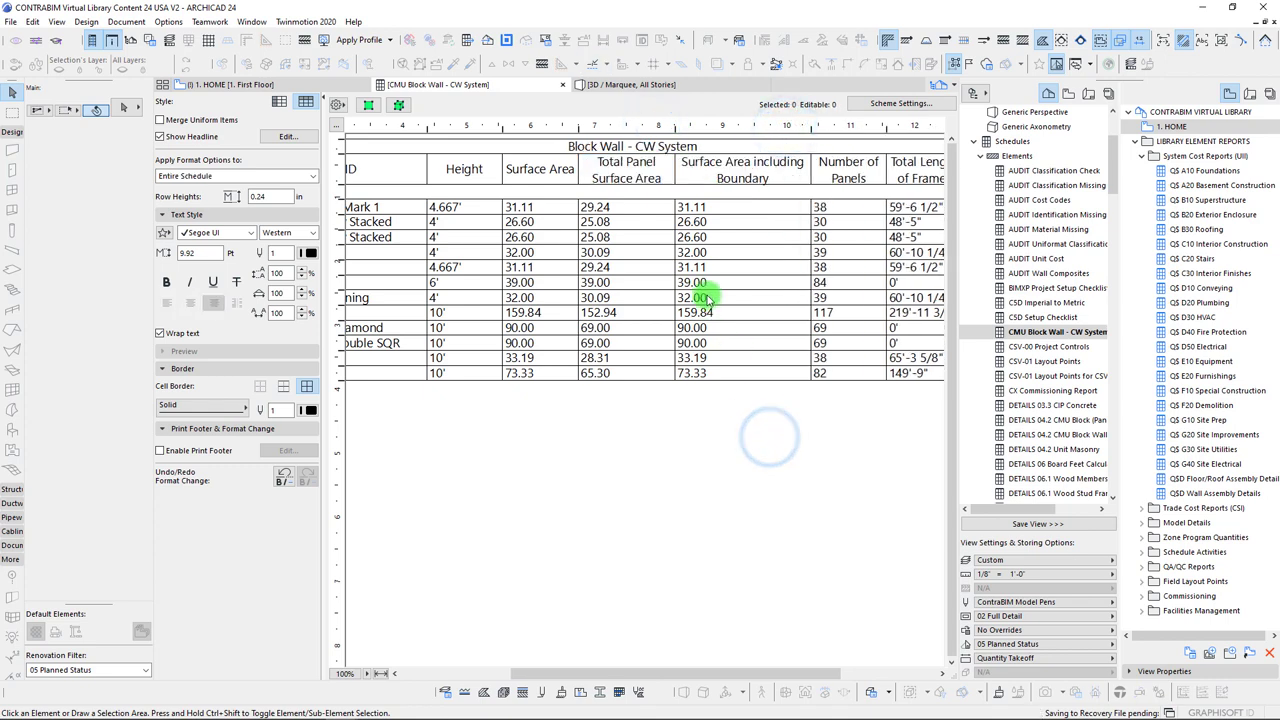
# Compare the values in the Surface Area, Total Panel Surface Area and Surface Area including Boundary columns across several rows
pyautogui.click(521, 207)
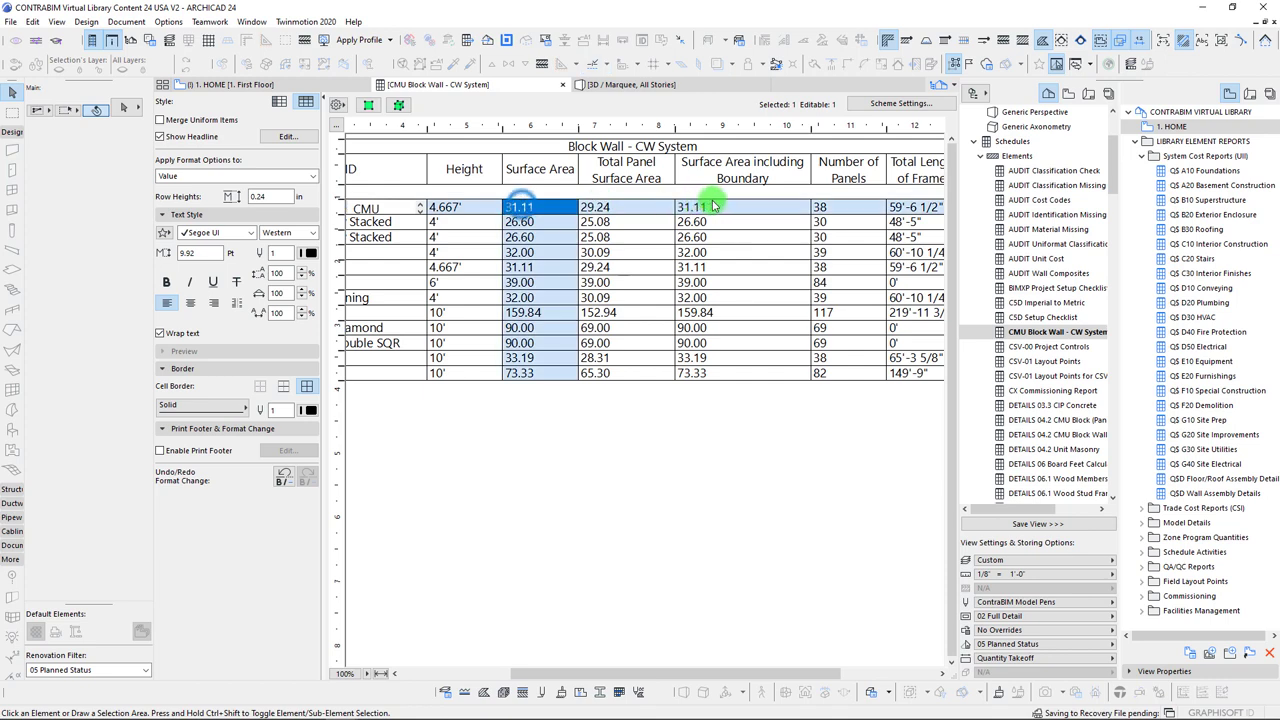
pyautogui.click(700, 207)
pyautogui.click(705, 223)
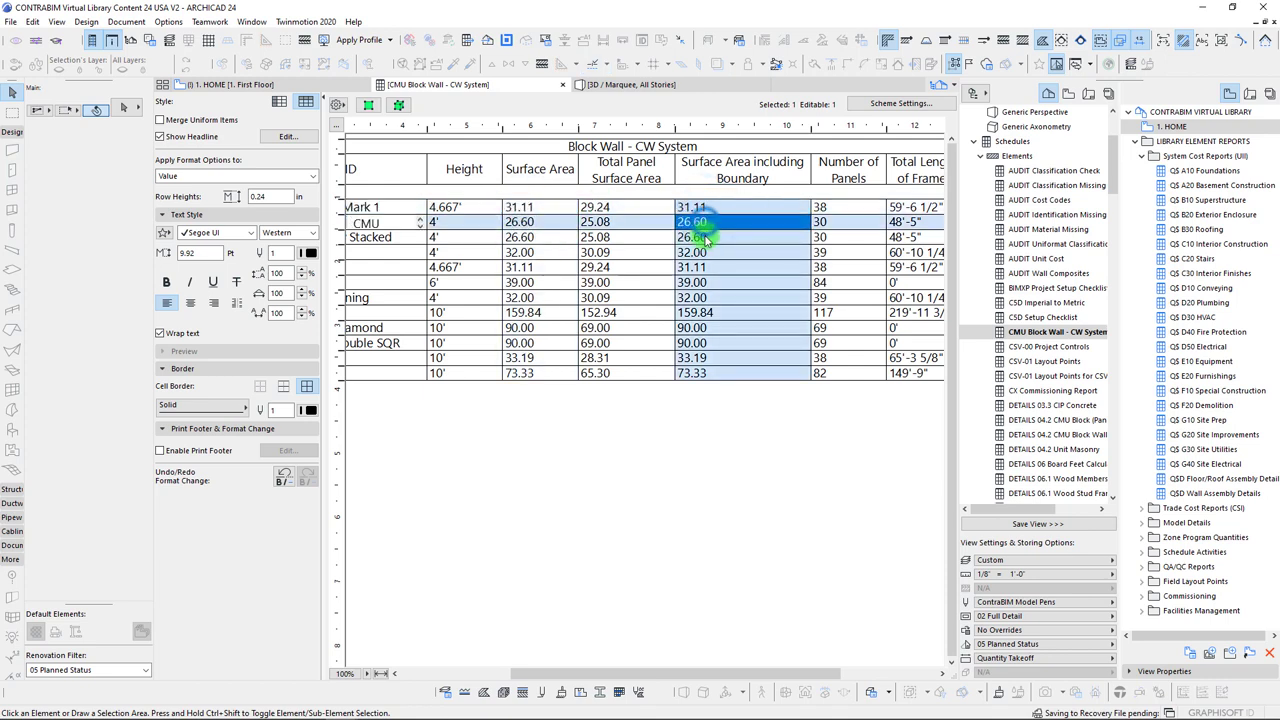
pyautogui.click(705, 238)
pyautogui.click(708, 254)
pyautogui.click(715, 298)
pyautogui.click(710, 425)
pyautogui.click(710, 427)
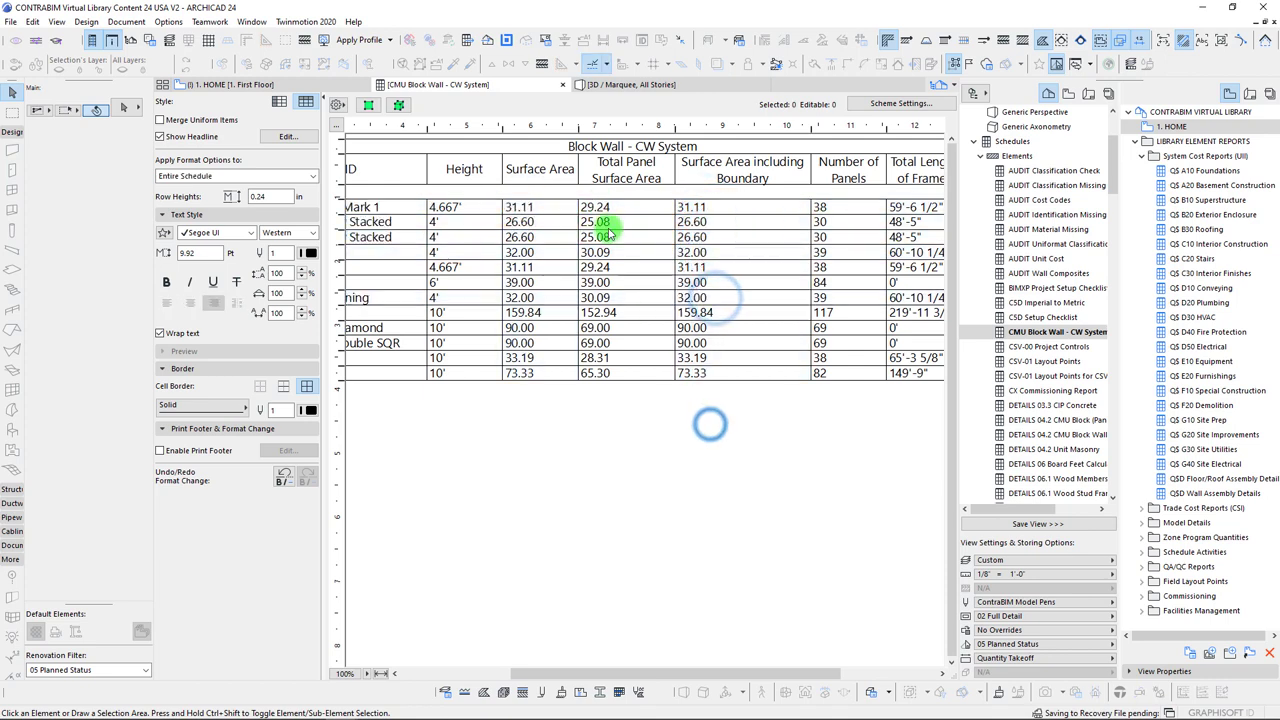
pyautogui.click(618, 168)
pyautogui.click(600, 207)
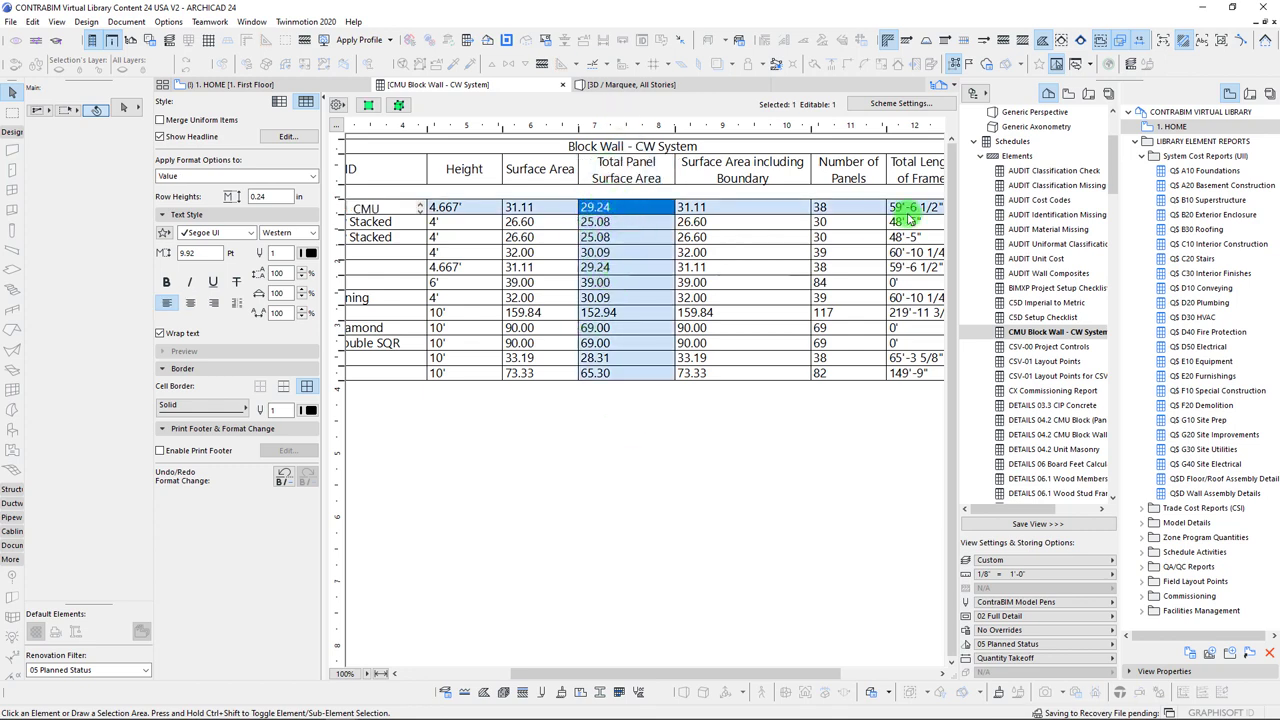
pyautogui.click(692, 281)
pyautogui.click(525, 272)
pyautogui.click(713, 251)
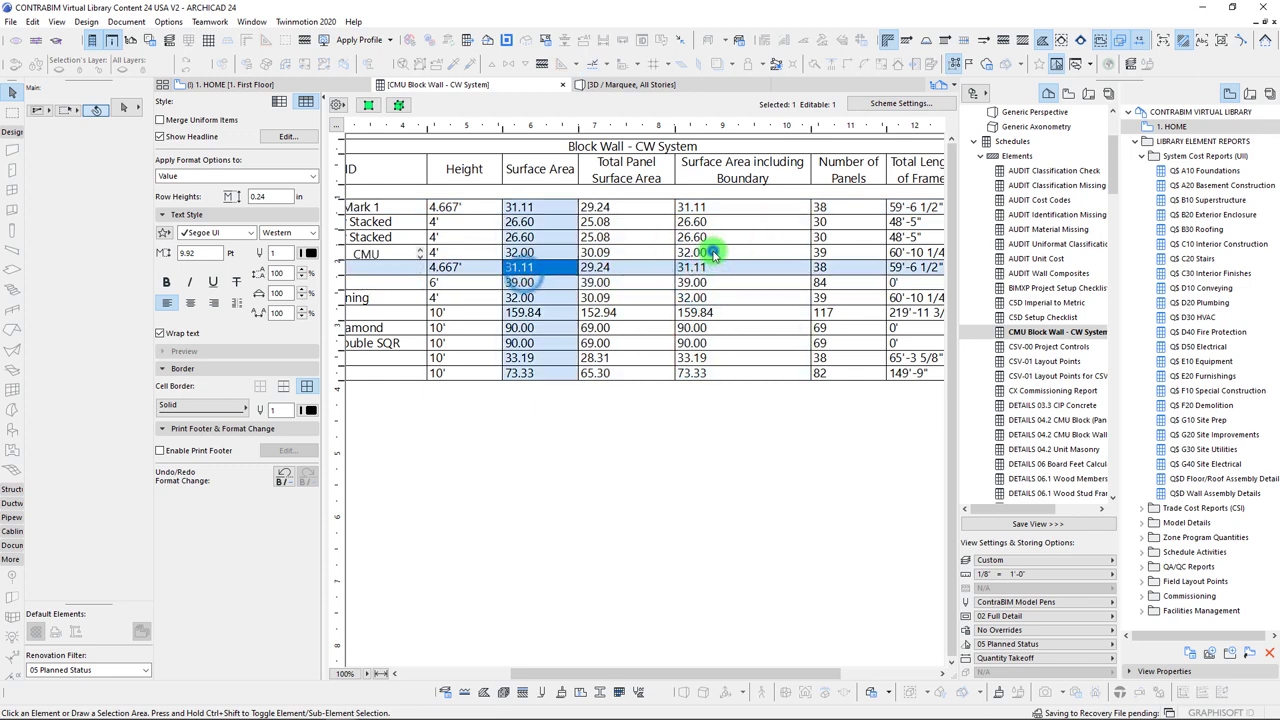
pyautogui.click(594, 237)
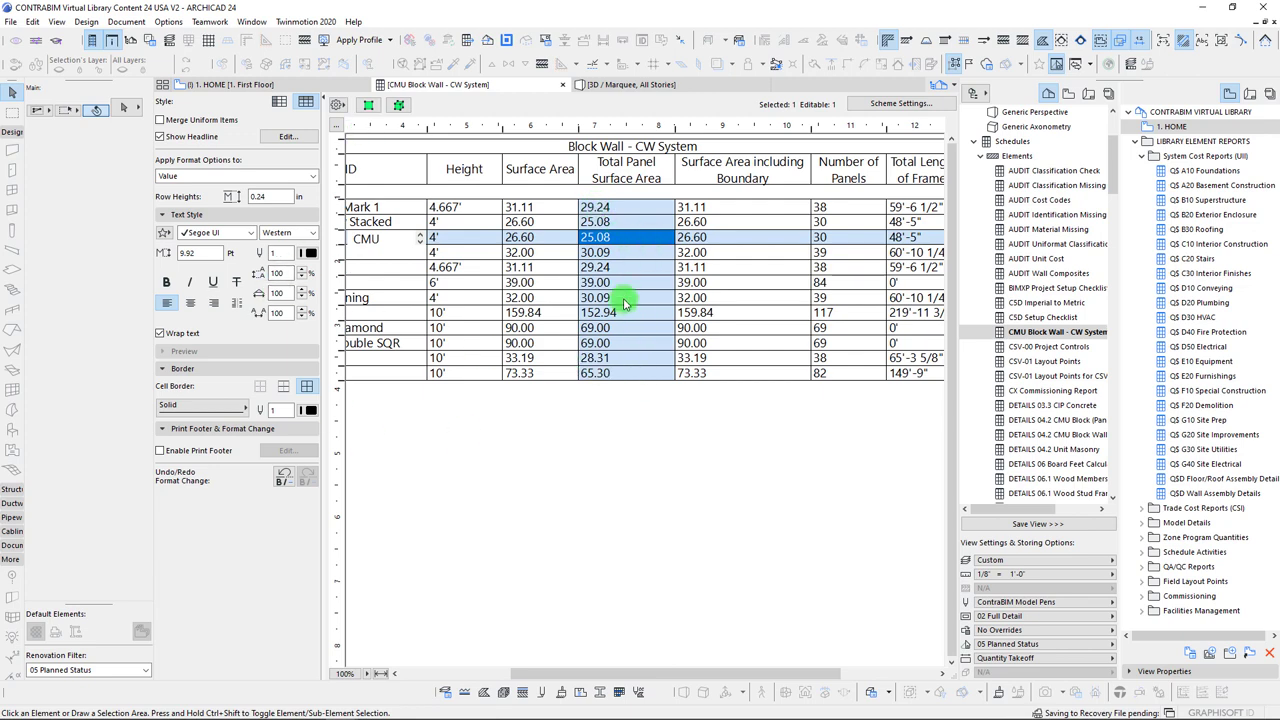
# Remove the Surface Area and Total Panel Surface Area fields from the CMU Block Wall - CW System scheme
pyautogui.click(882, 105)
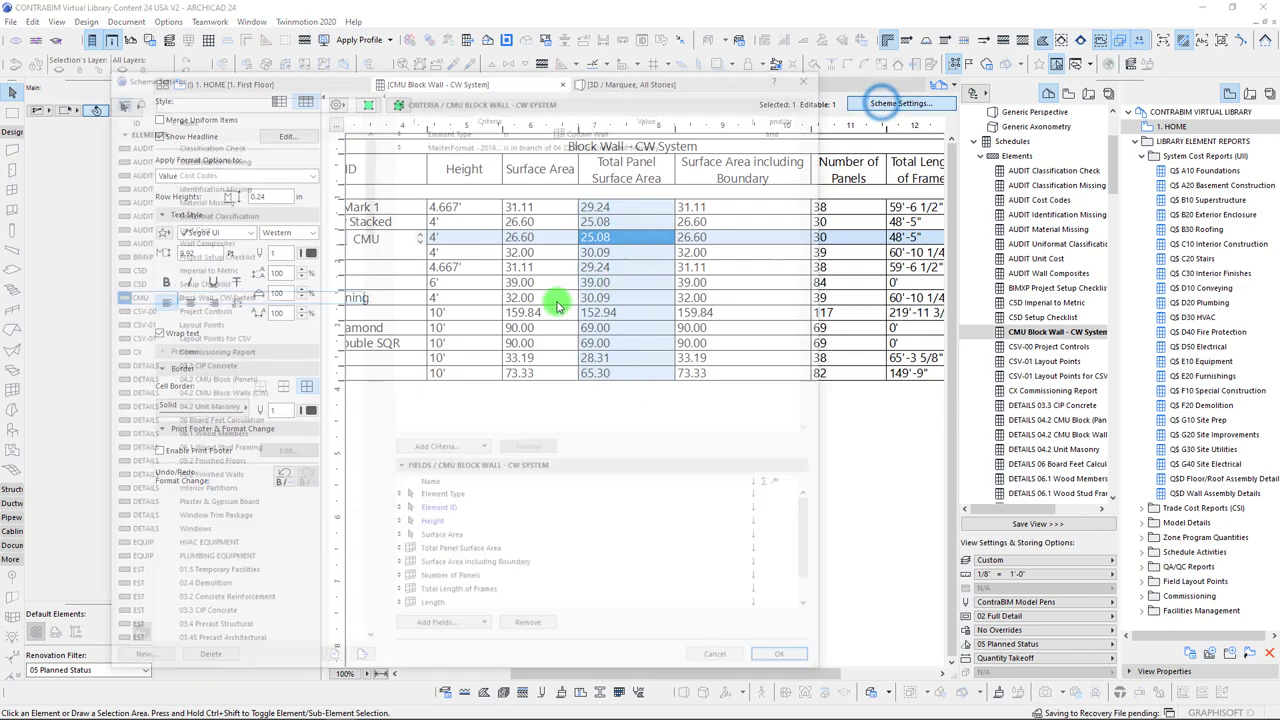
pyautogui.click(441, 541)
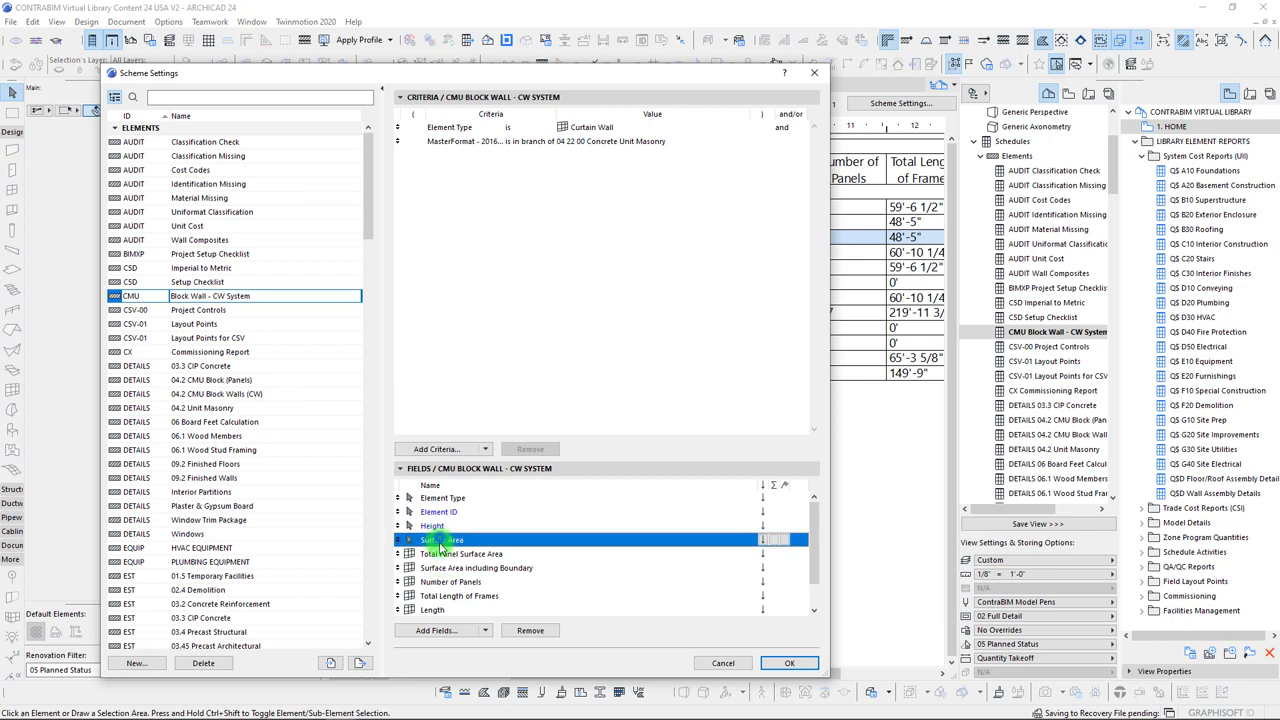
pyautogui.click(530, 630)
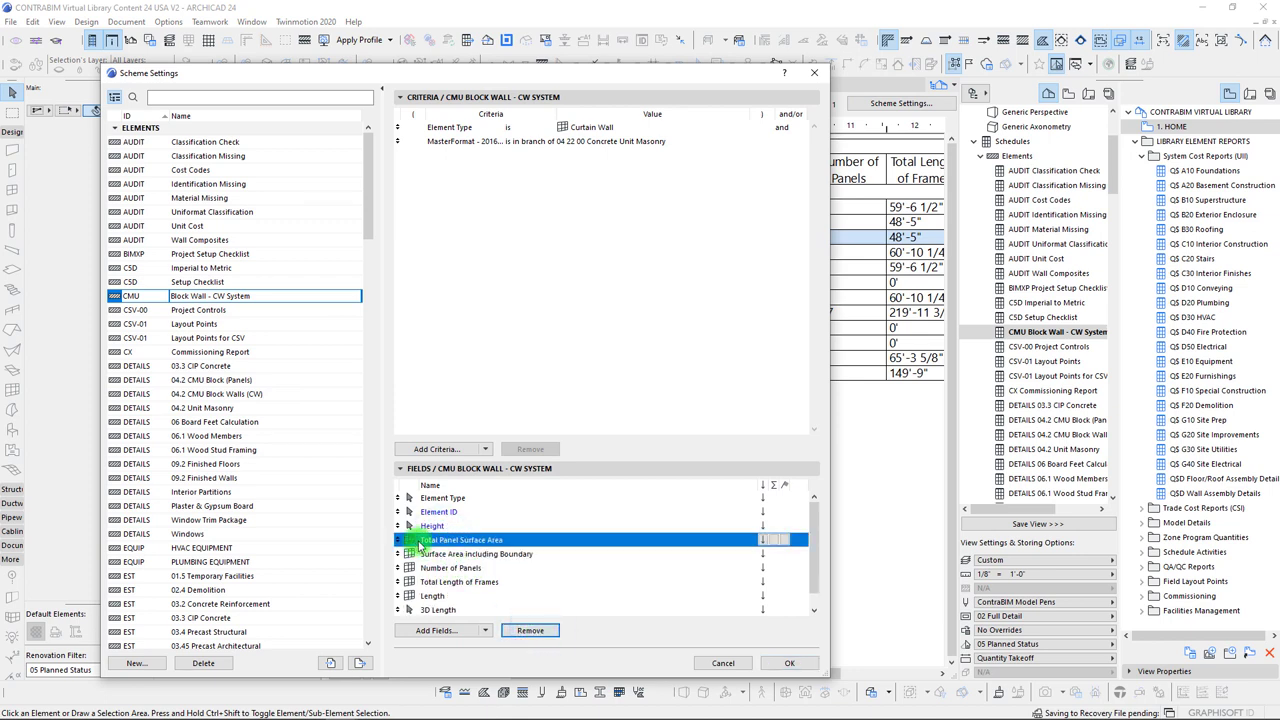
pyautogui.click(528, 627)
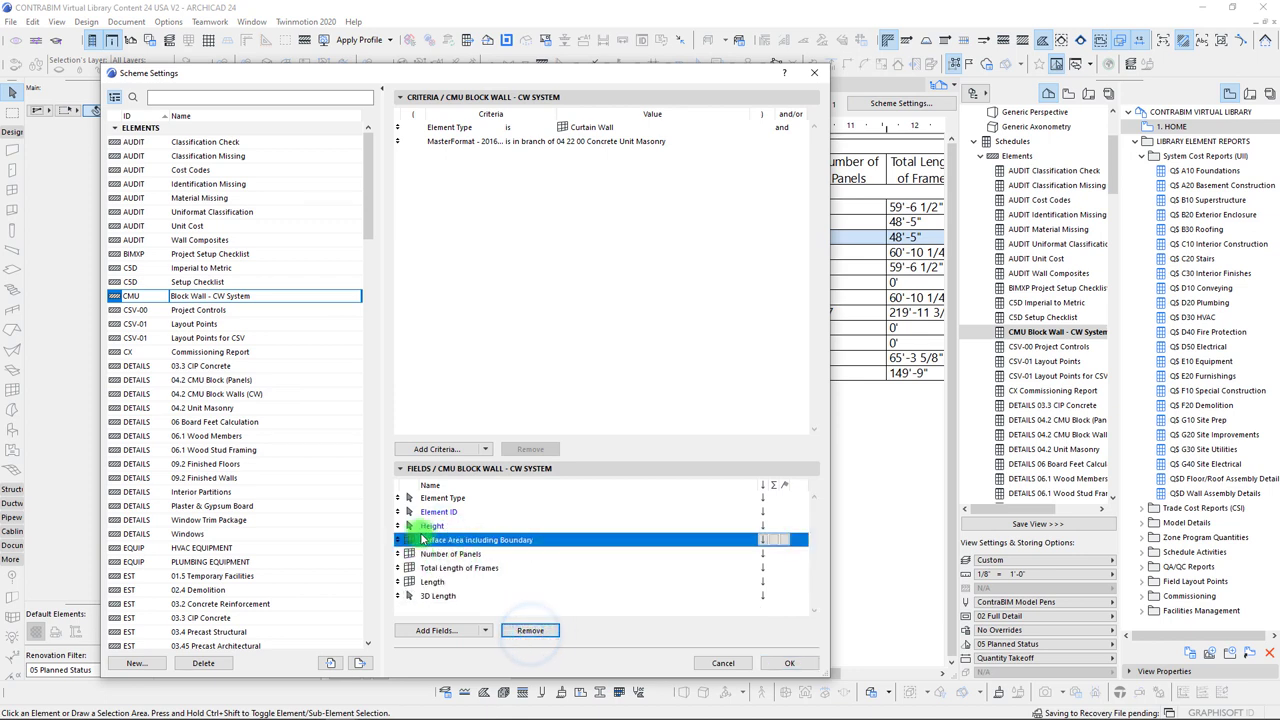
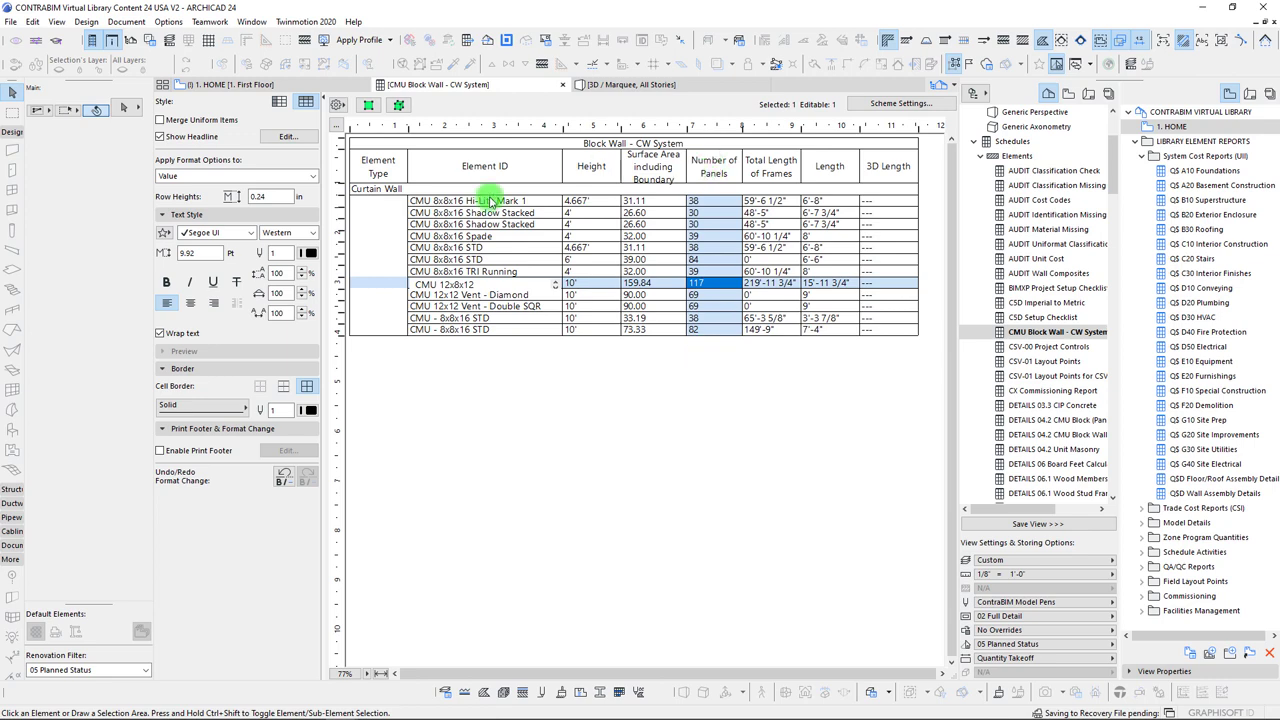
# Examine the Element ID, Number of Panels, Total Length of Frames, Length and 3D Length columns across several rows
pyautogui.click(463, 204)
pyautogui.click(456, 225)
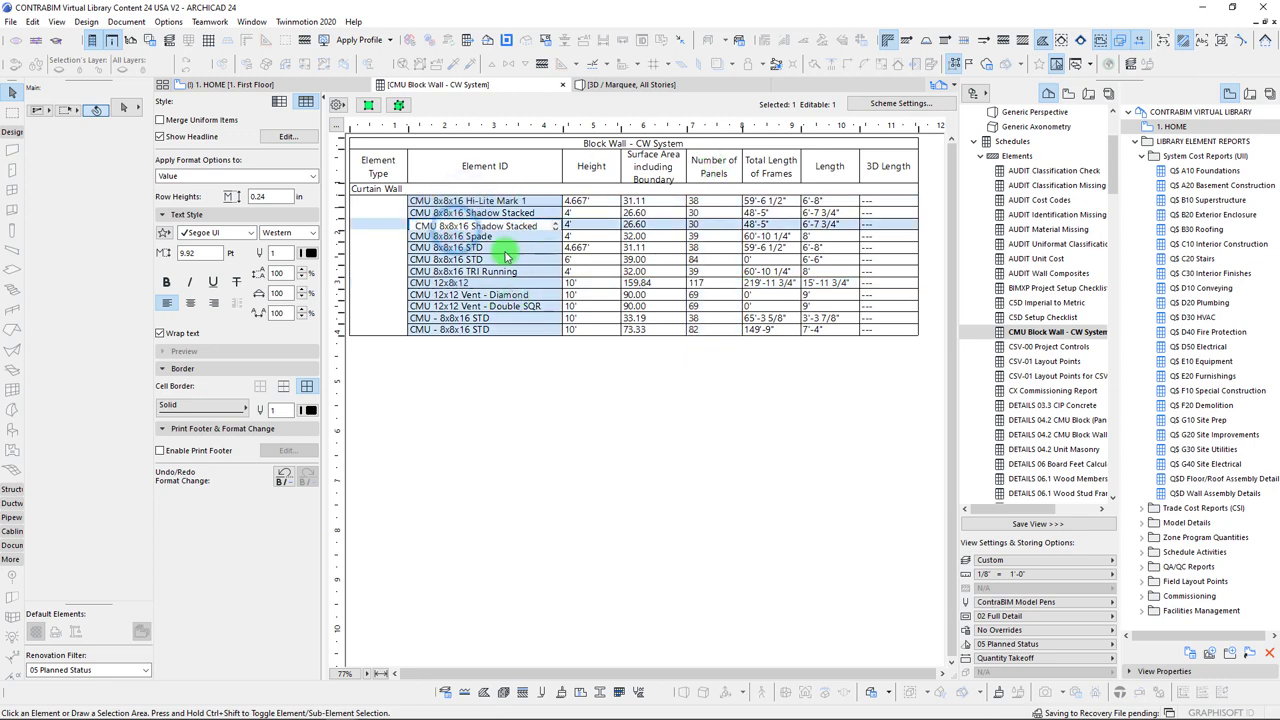
pyautogui.click(710, 250)
pyautogui.click(767, 236)
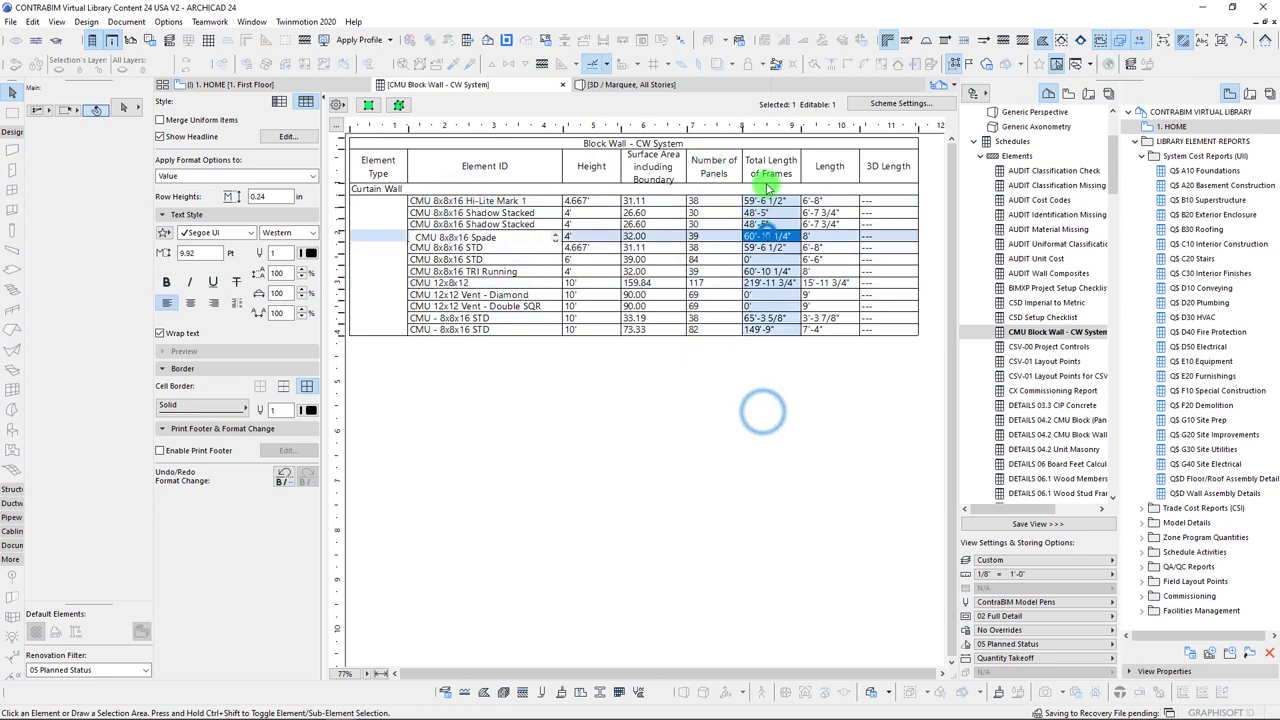
pyautogui.moveTo(768, 192); pyautogui.dragTo(776, 262)
pyautogui.click(833, 227)
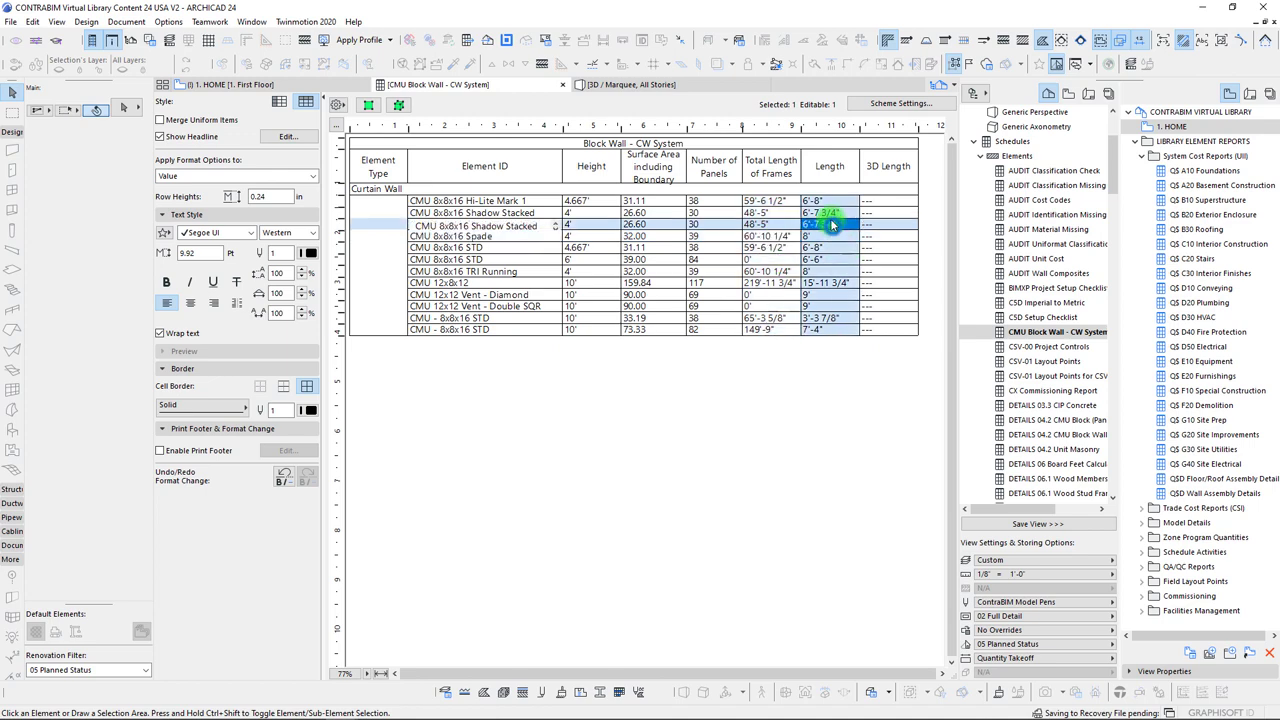
pyautogui.click(821, 201)
pyautogui.moveTo(838, 203); pyautogui.dragTo(855, 177)
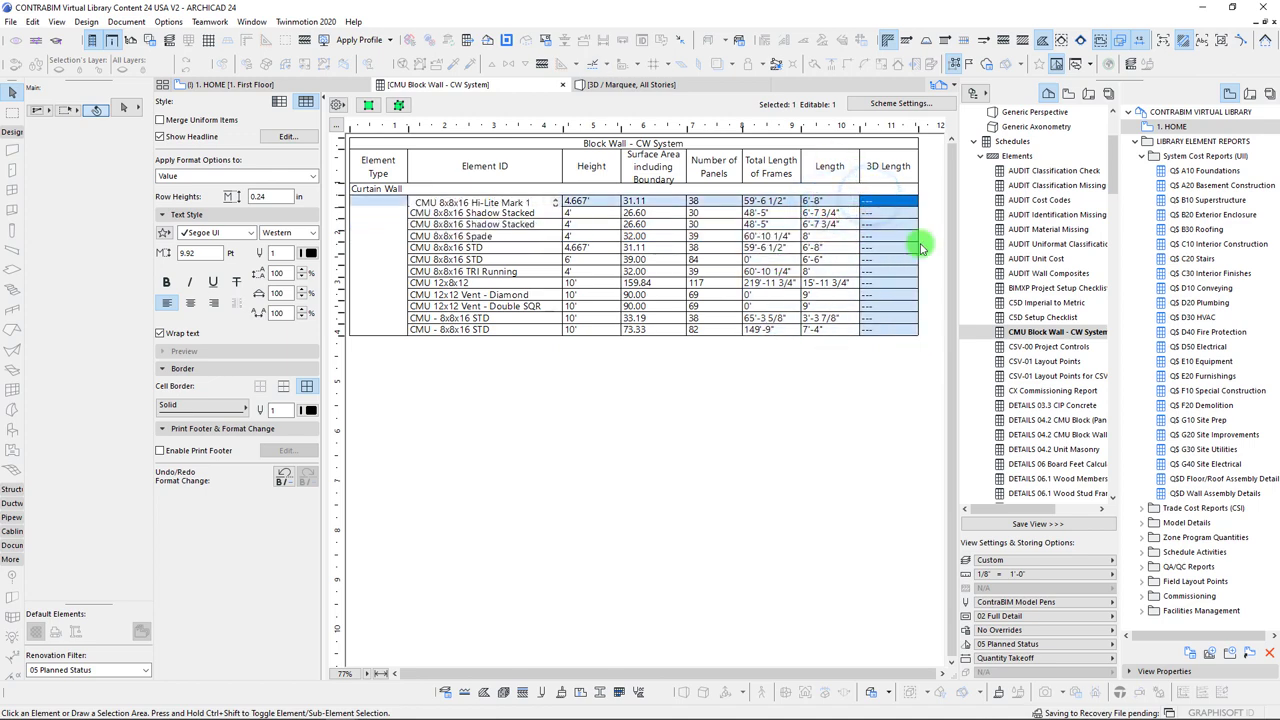
# Remove the 3D Length field from the CMU Block Wall - CW System scheme
pyautogui.click(896, 106)
pyautogui.click(438, 595)
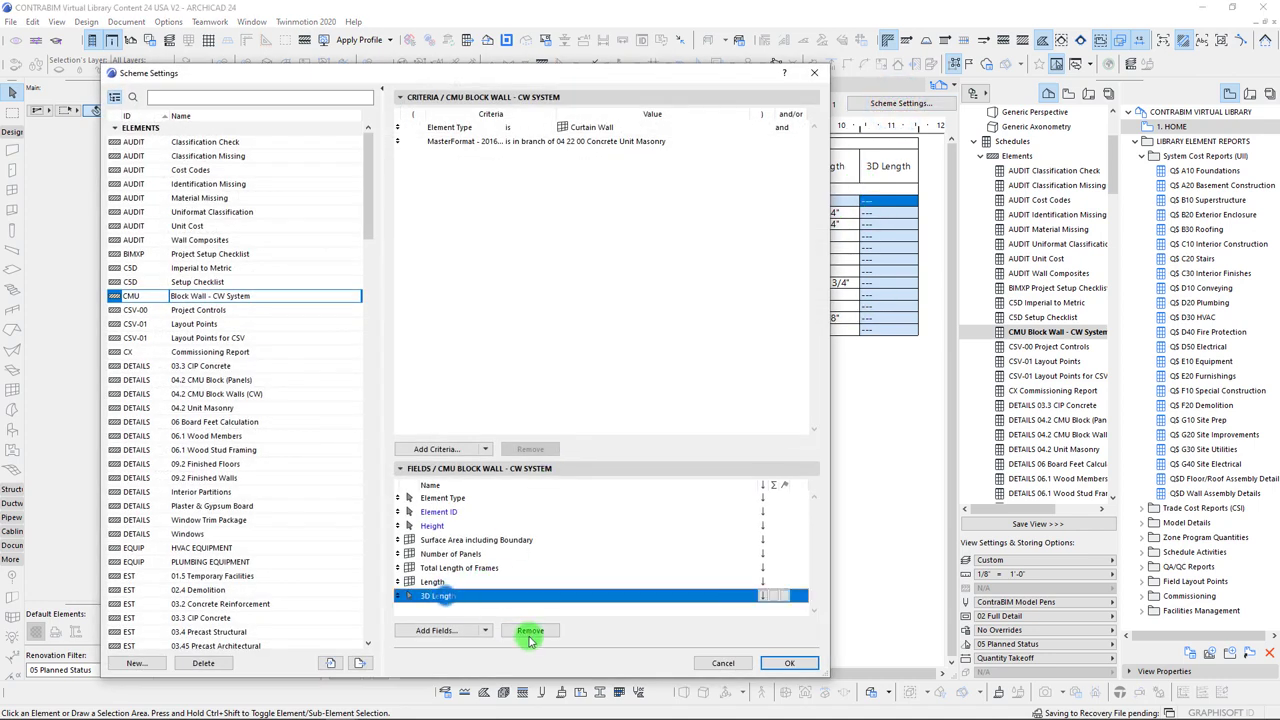
pyautogui.click(532, 631)
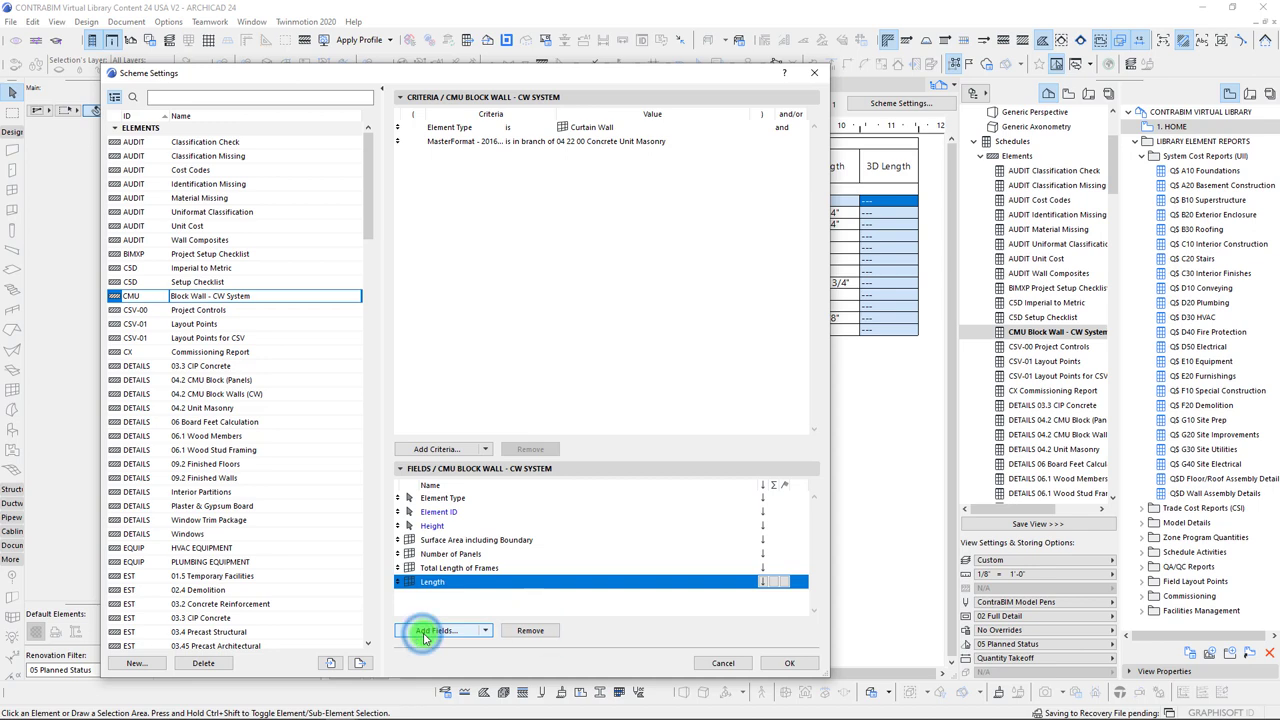
# Add the general fields 2D Cross Section Preview and 3D Axonometry to the CMU Block Wall - CW System scheme
pyautogui.click(430, 631)
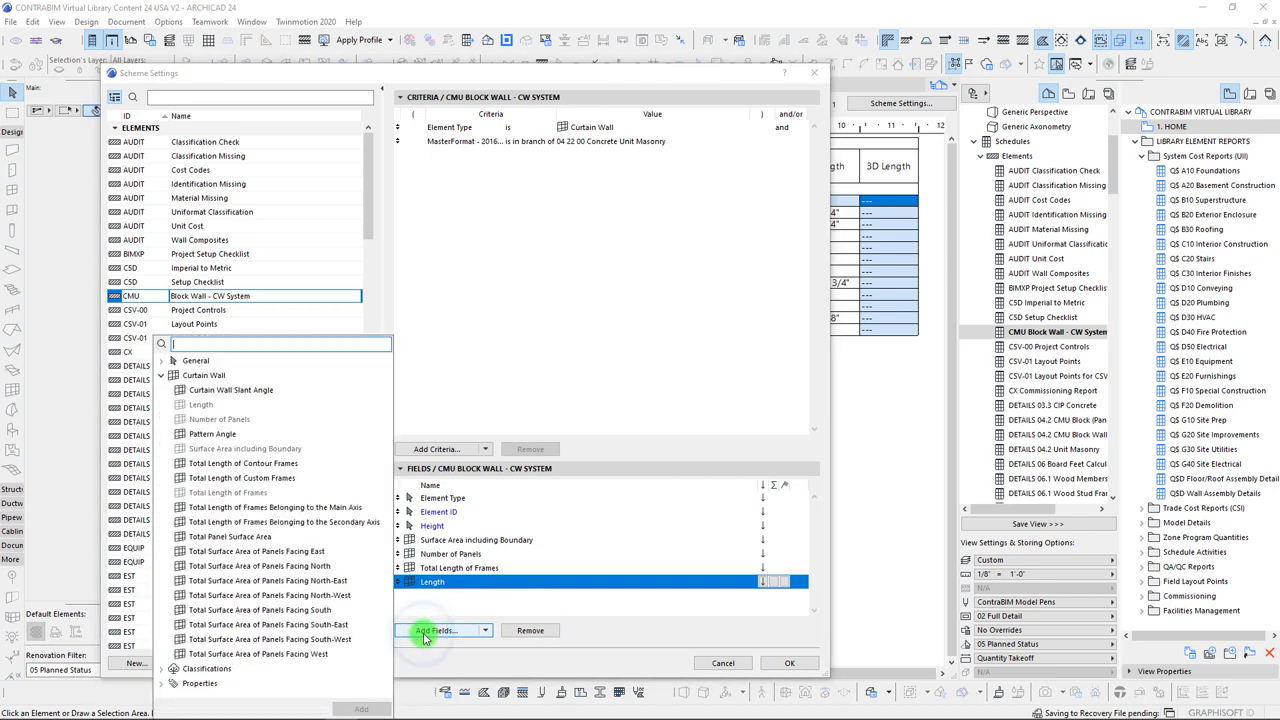
pyautogui.click(157, 377)
pyautogui.click(160, 360)
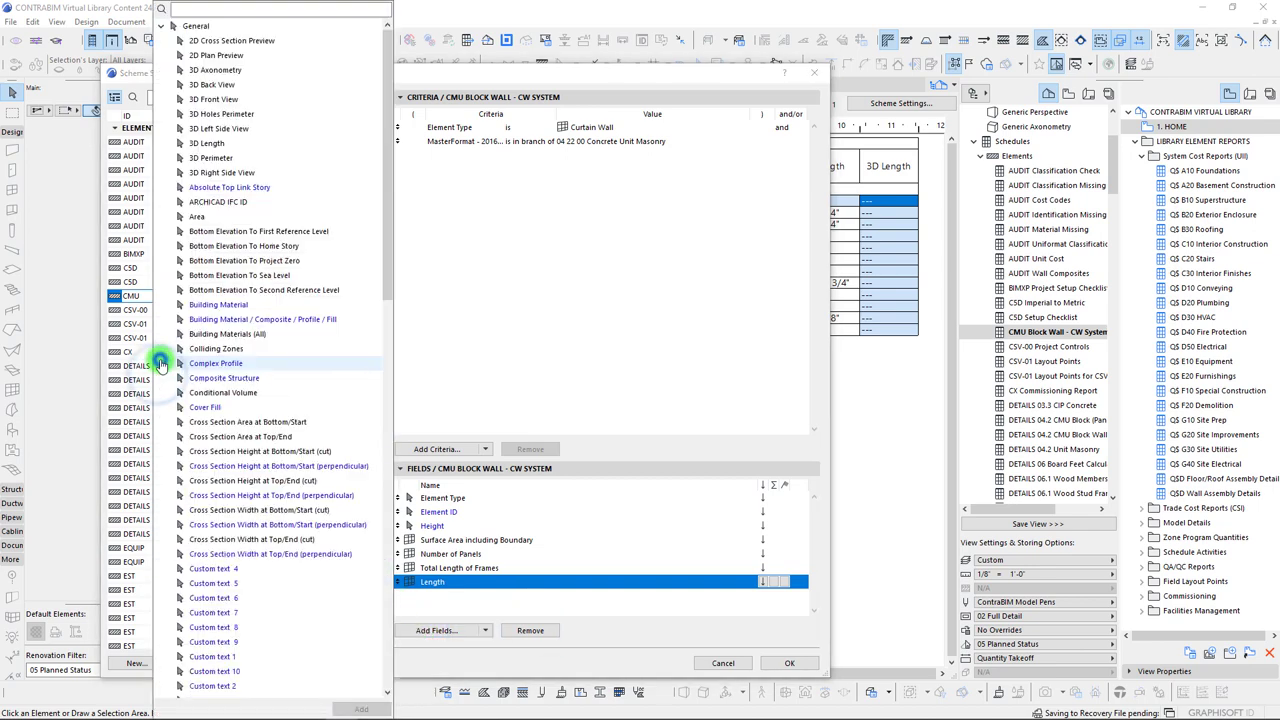
pyautogui.doubleClick(205, 42)
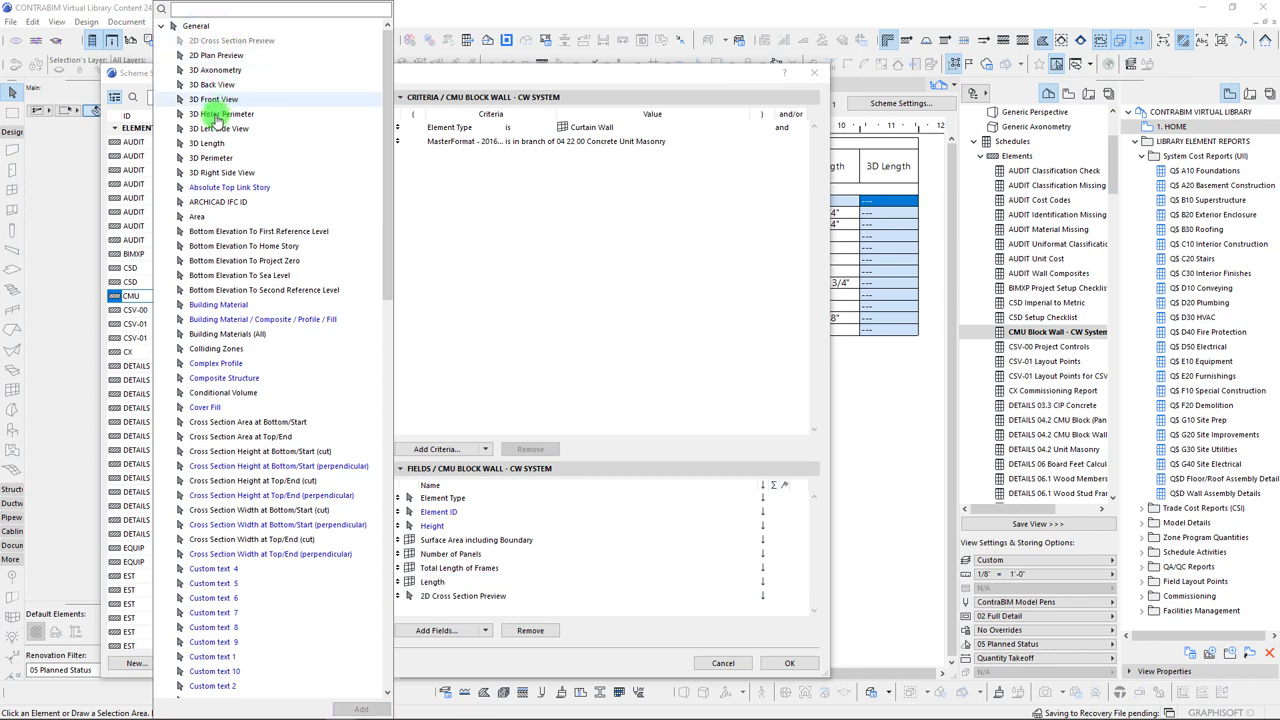
pyautogui.doubleClick(205, 70)
# Move the 2D Cross Section Preview and 3D Axonometry fields directly below Element ID and apply the scheme settings
pyautogui.click(457, 600)
pyautogui.click(457, 599)
pyautogui.keyDown('shift'); pyautogui.click(455, 610); pyautogui.keyUp('shift')
pyautogui.moveTo(455, 582); pyautogui.dragTo(440, 514)
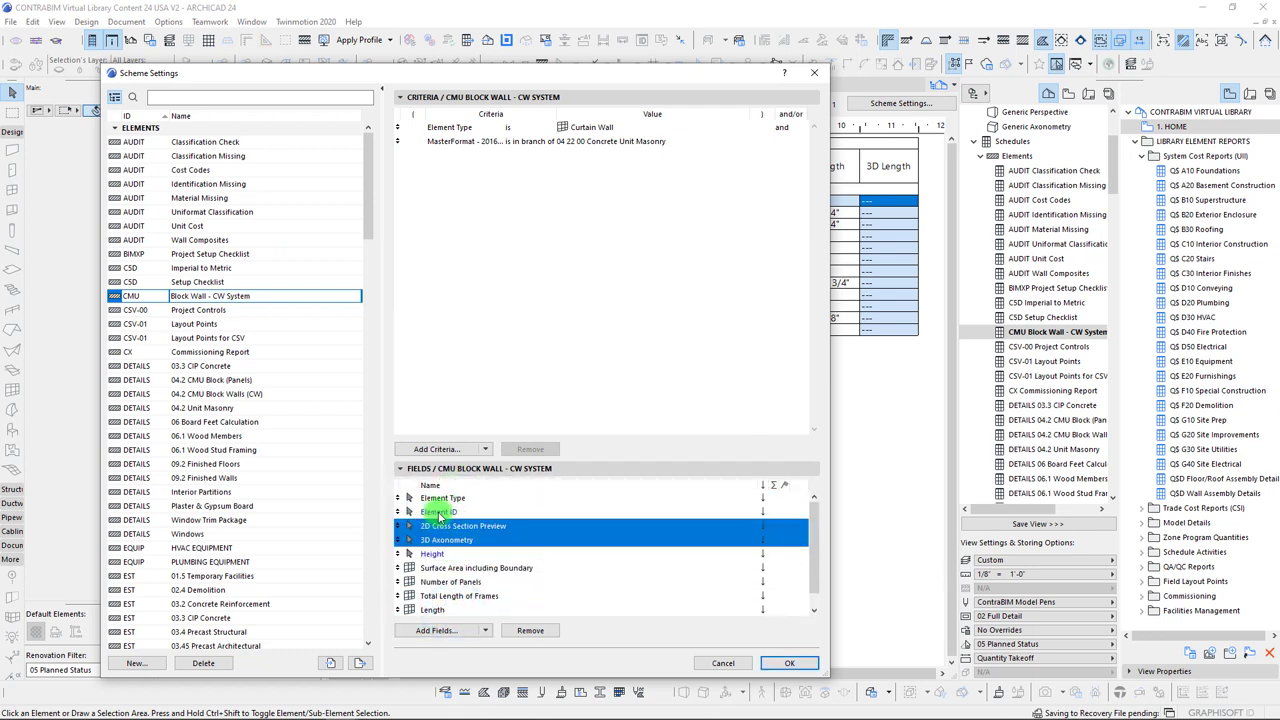
pyautogui.click(433, 512)
pyautogui.click(789, 663)
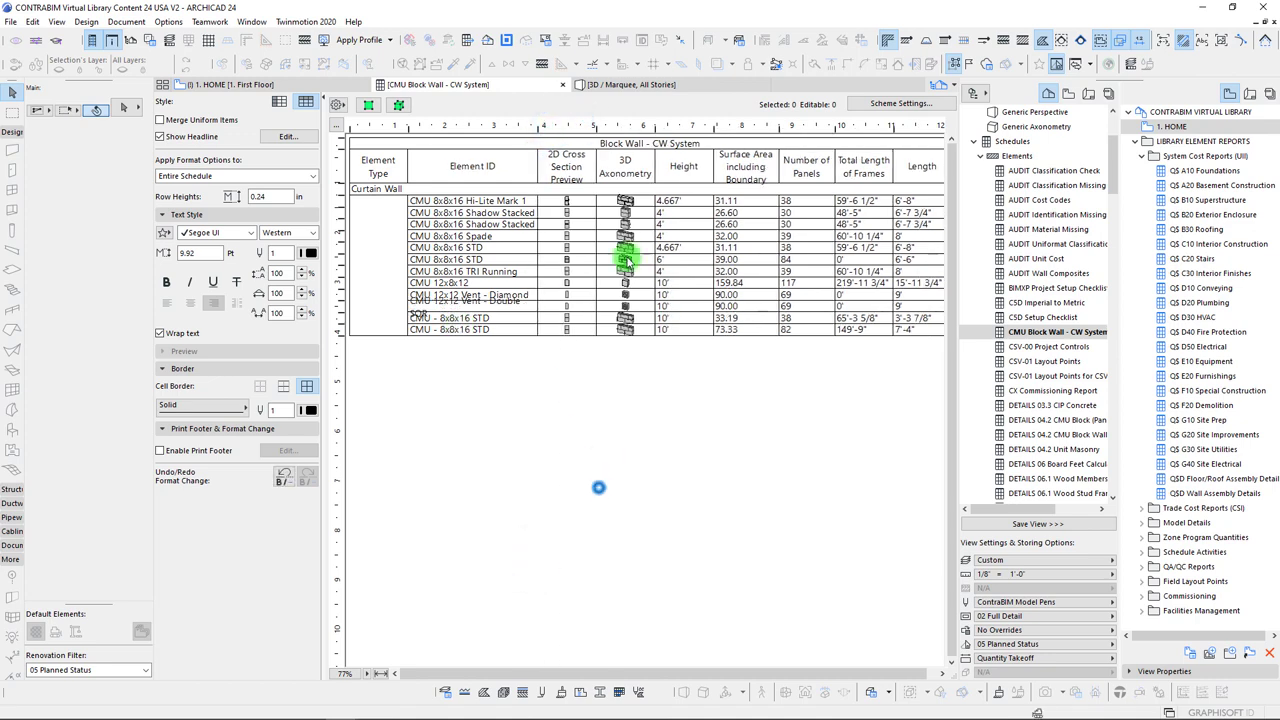
# Widen the 3D Axonometry column so its header fits on one line
pyautogui.click(628, 203)
pyautogui.click(656, 125)
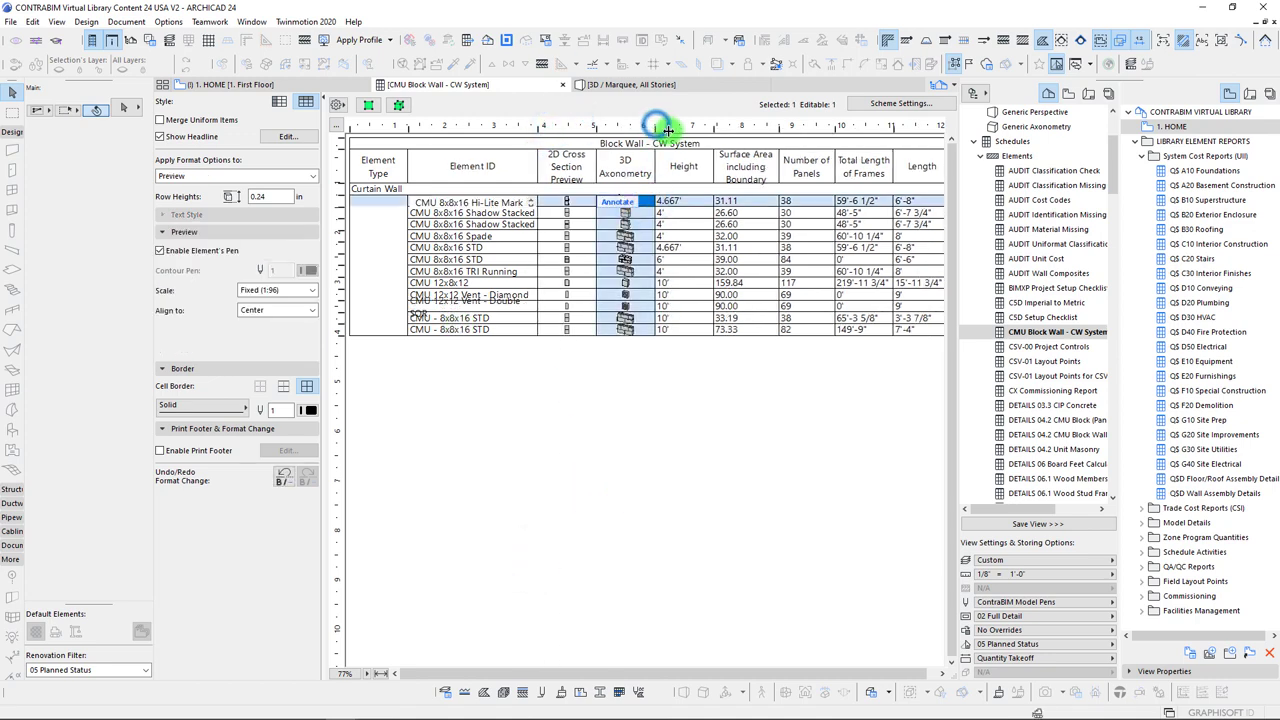
pyautogui.moveTo(655, 130); pyautogui.dragTo(668, 130)
pyautogui.click(663, 423)
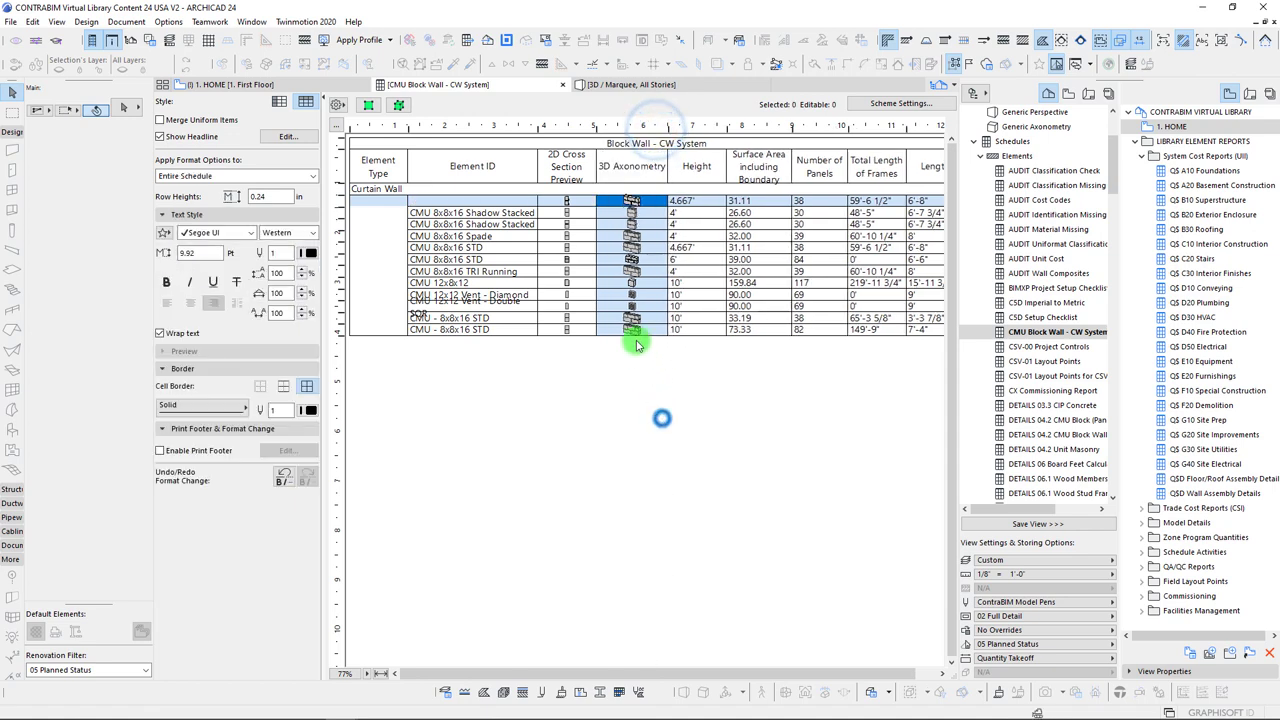
# Set the schedule's preview row height to 1.00 in
pyautogui.click(617, 296)
pyautogui.click(631, 170)
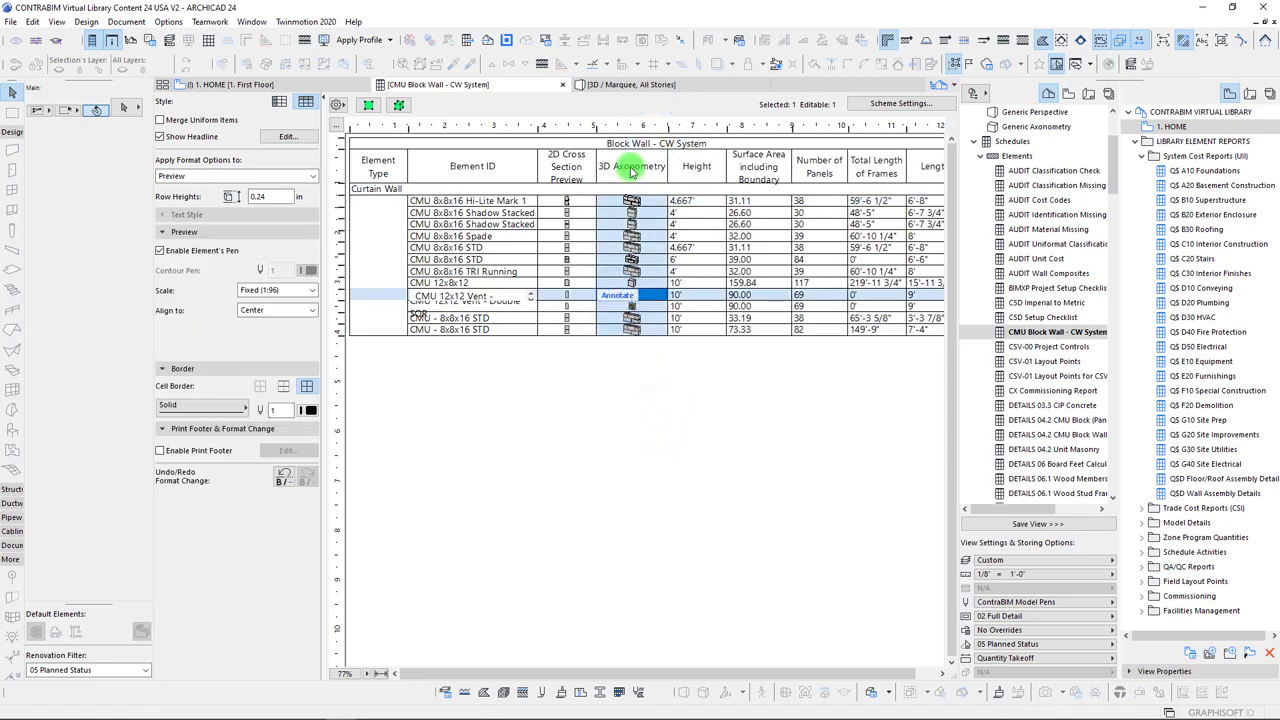
pyautogui.moveTo(260, 197); pyautogui.dragTo(220, 208)
pyautogui.write('1')
pyautogui.click(516, 491)
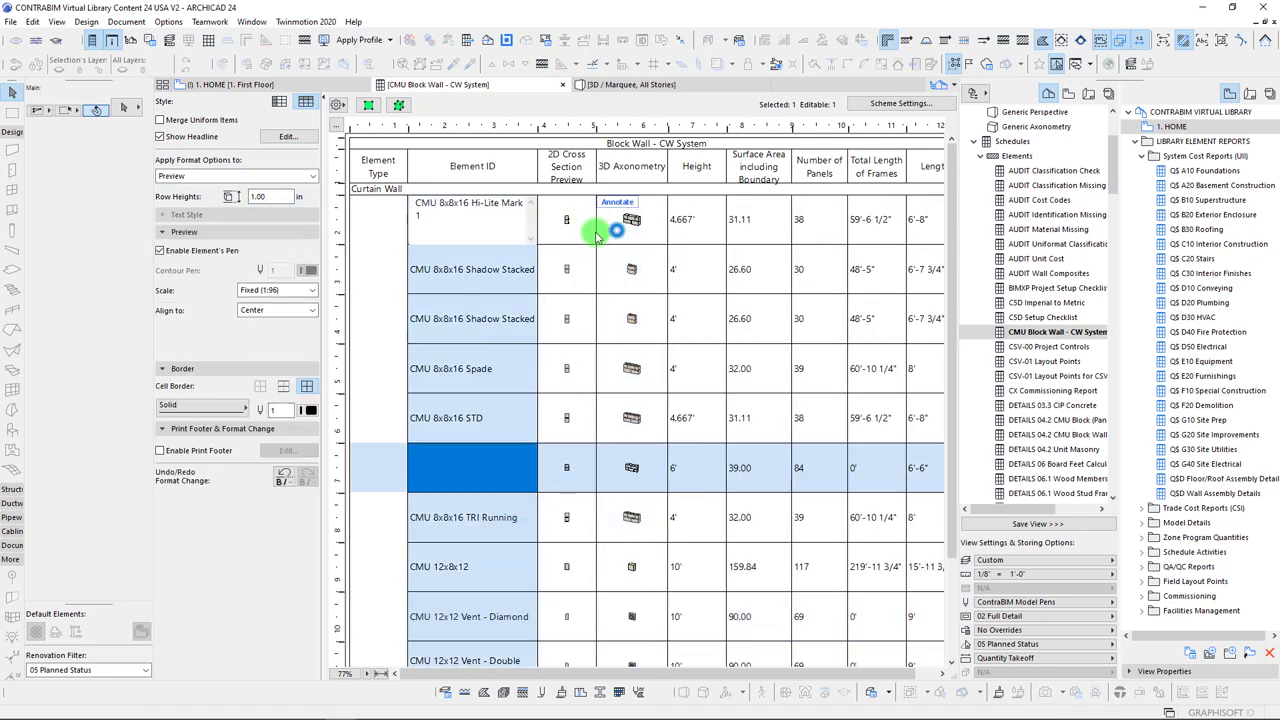
# Set the preview drawing scale to a fixed 1:24 and widen the 3D Axonometry column slightly around the enlarged images
pyautogui.click(628, 220)
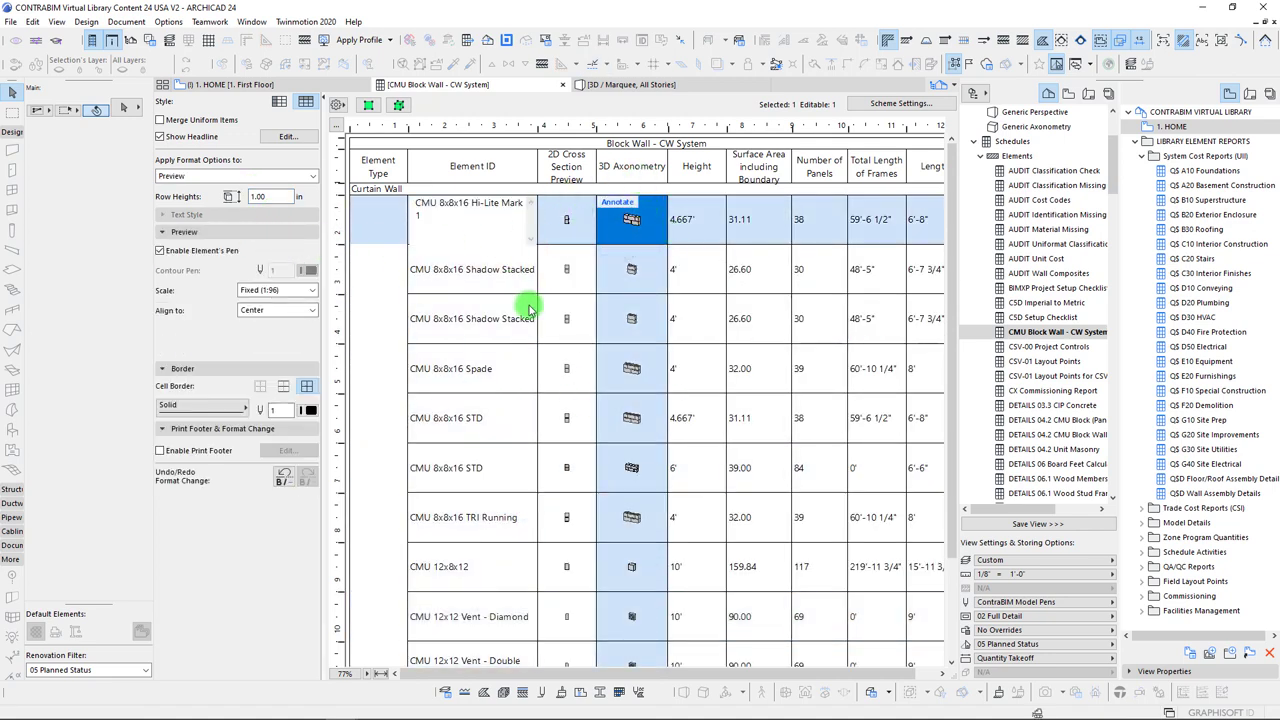
pyautogui.click(256, 289)
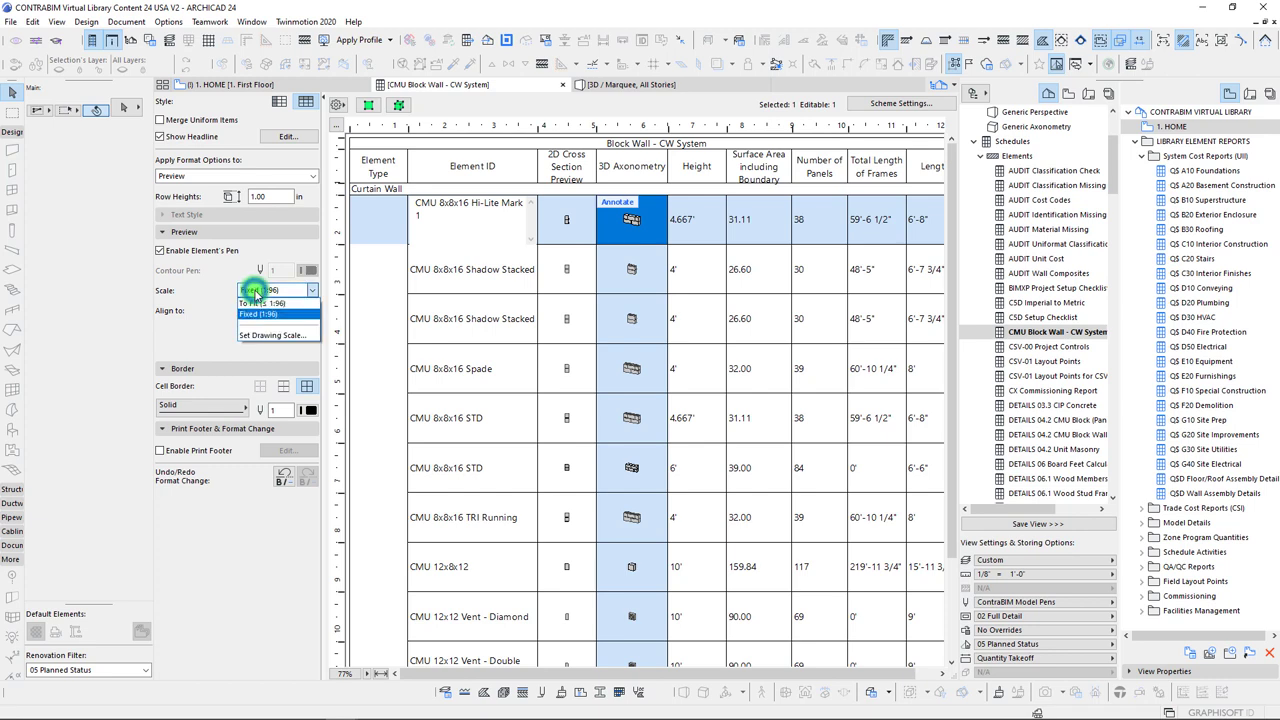
pyautogui.click(254, 336)
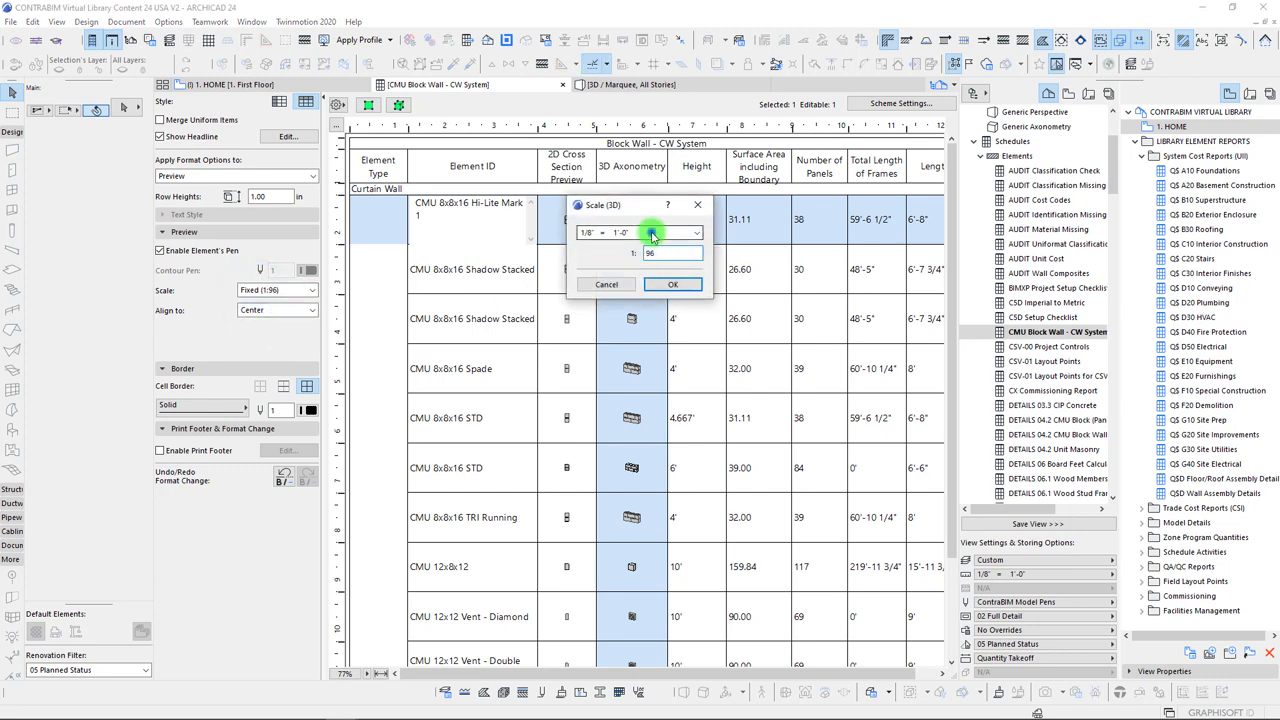
pyautogui.click(650, 232)
pyautogui.click(620, 320)
pyautogui.click(686, 286)
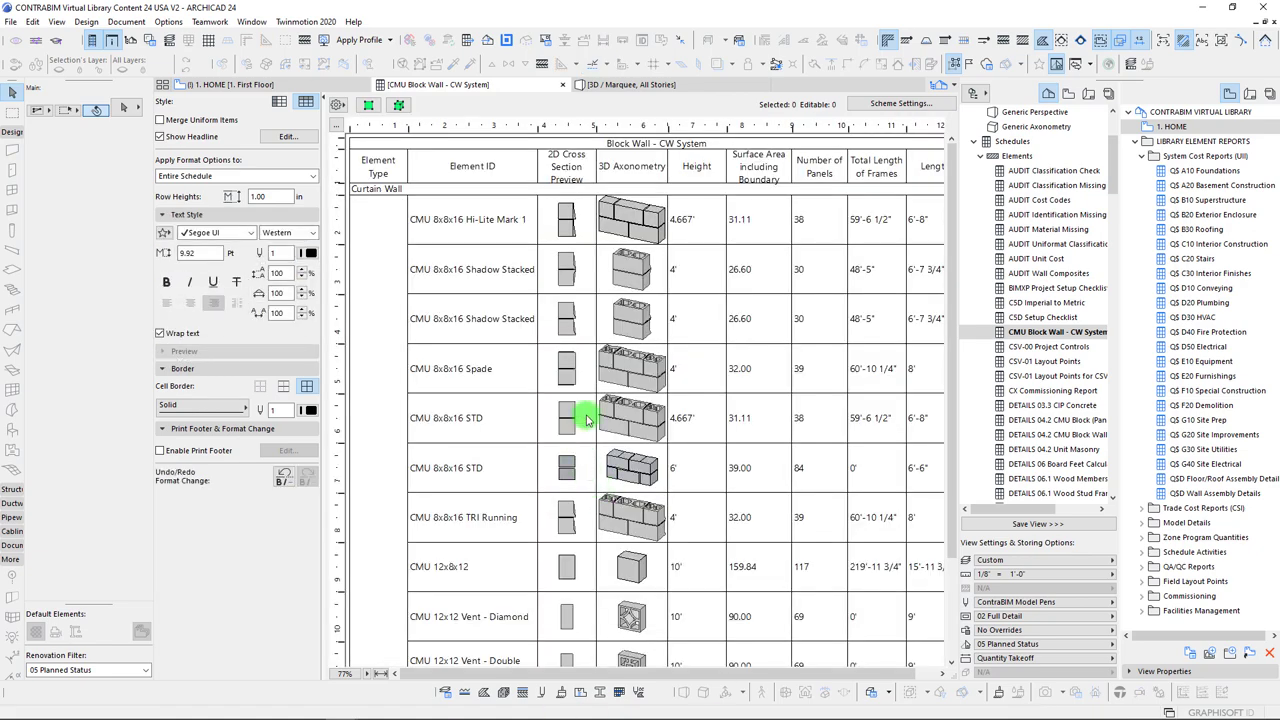
pyautogui.moveTo(679, 129); pyautogui.dragTo(680, 129)
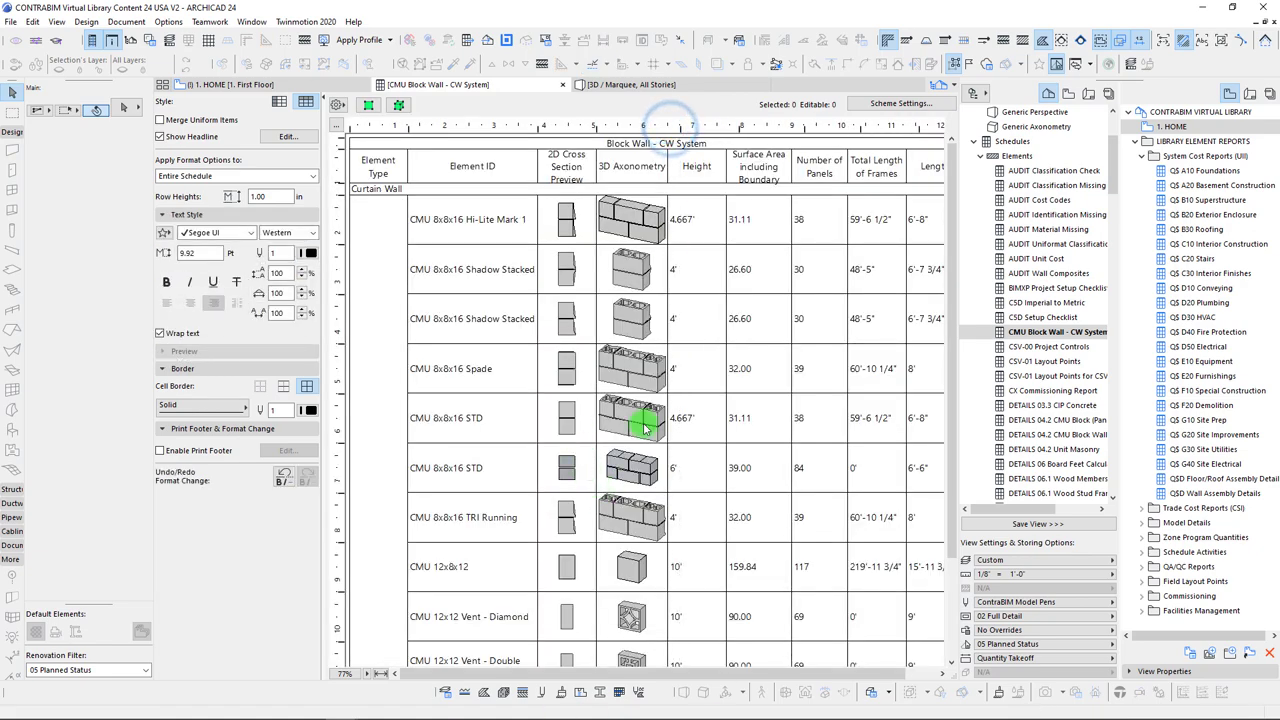
pyautogui.click(657, 522)
# Examine the 3D Axonometry previews of the different block types from the first row to the last
pyautogui.click(624, 366)
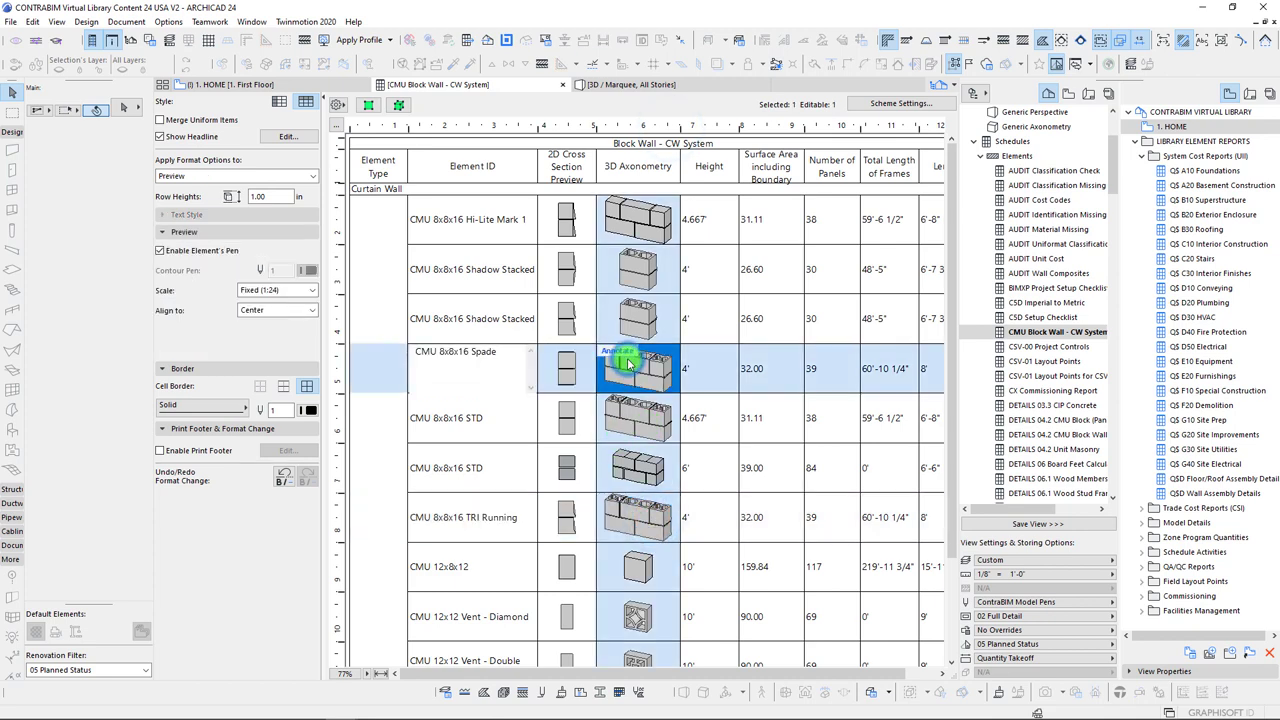
pyautogui.click(630, 420)
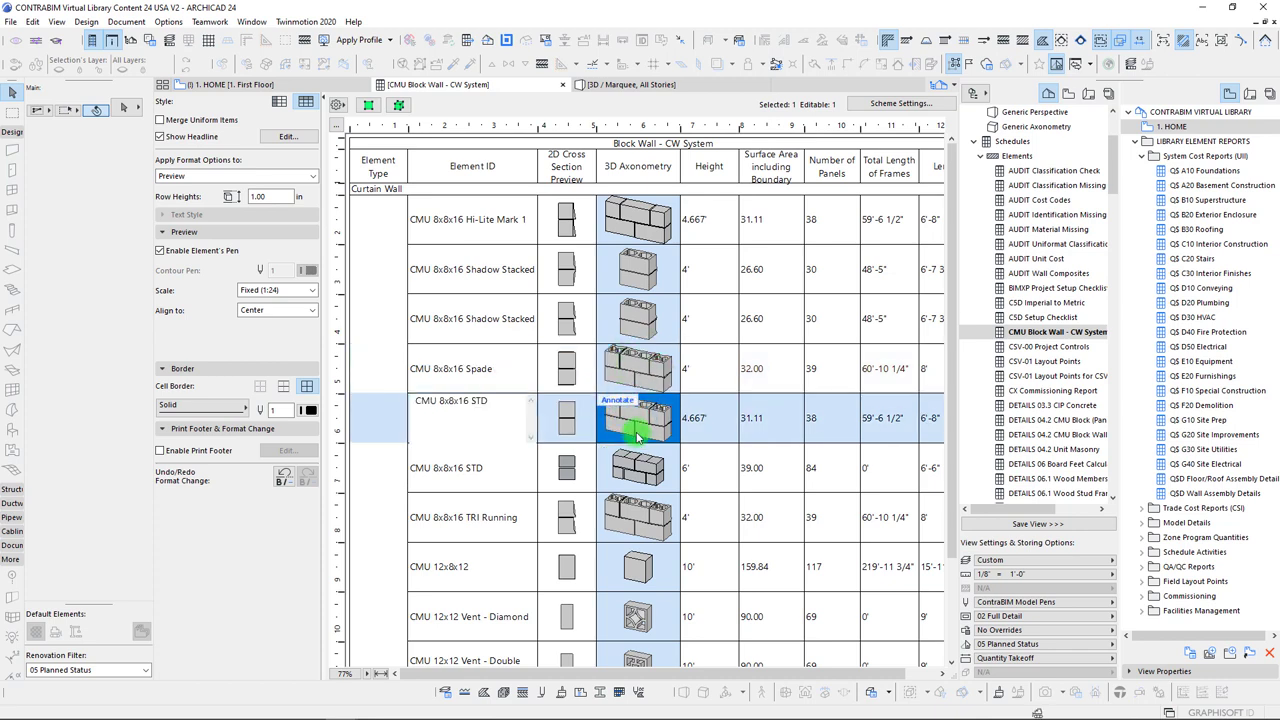
pyautogui.click(650, 203)
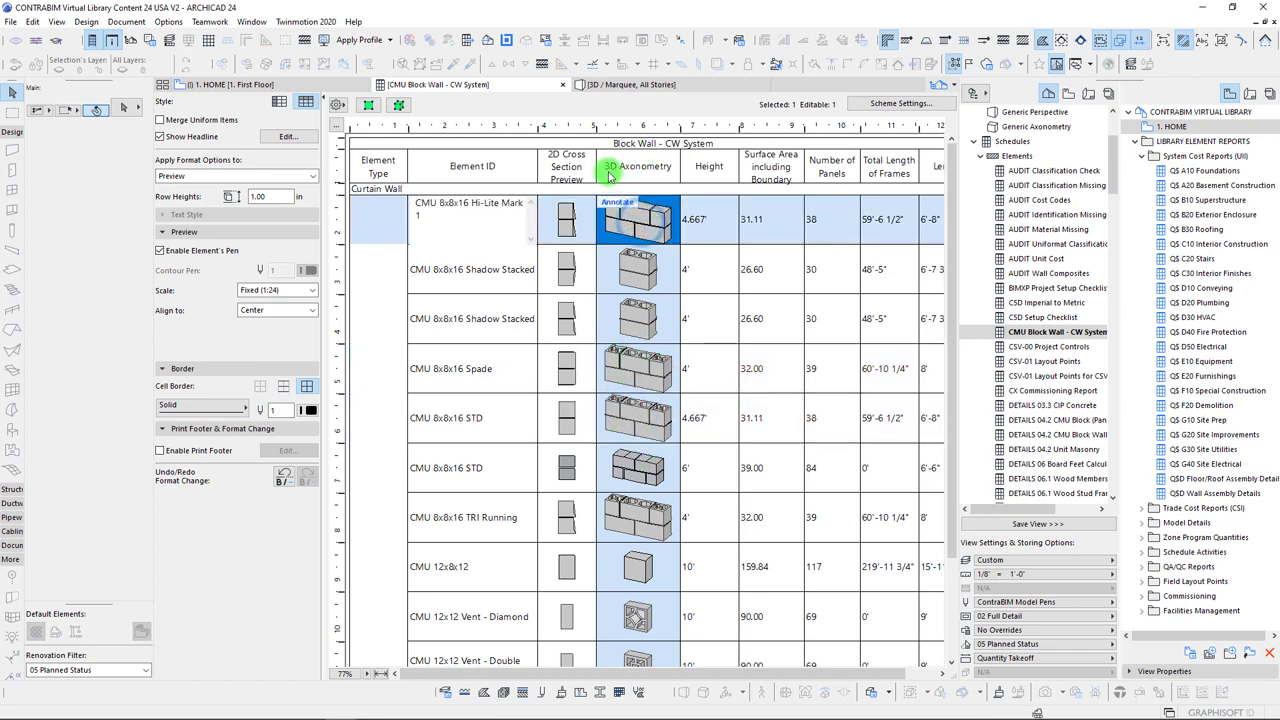
pyautogui.click(644, 265)
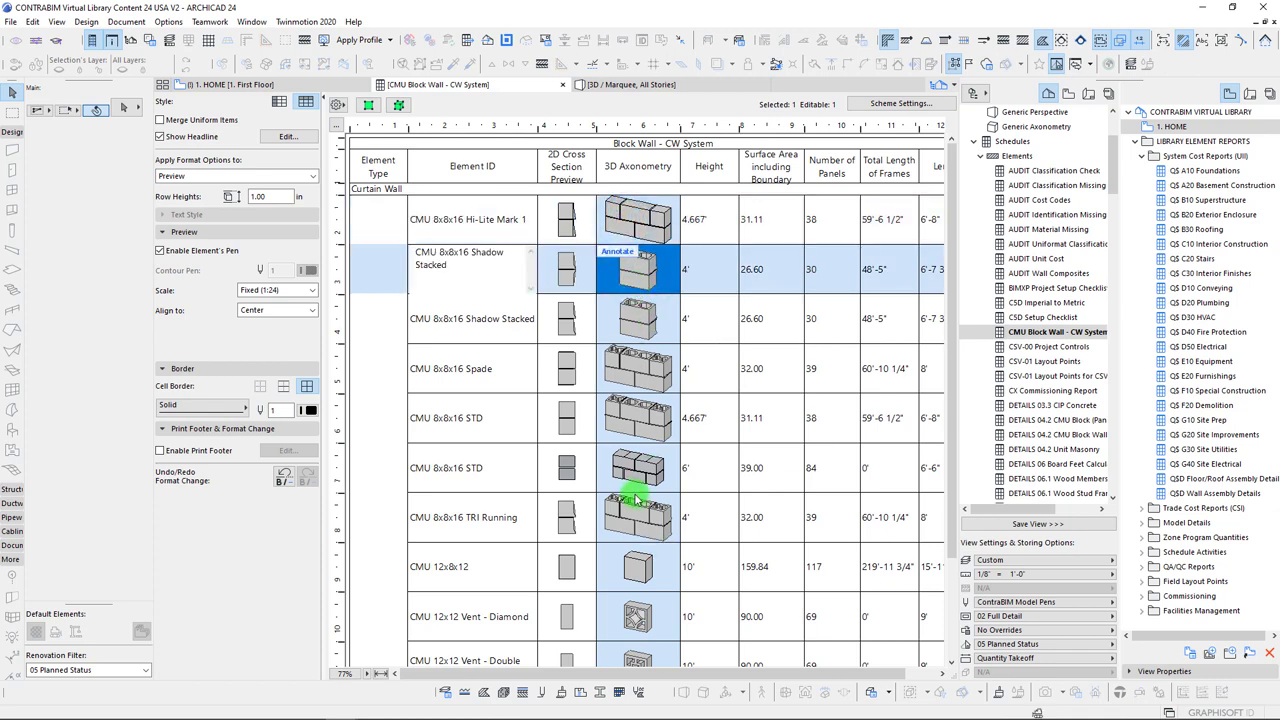
pyautogui.scroll(-3, 945, 350)
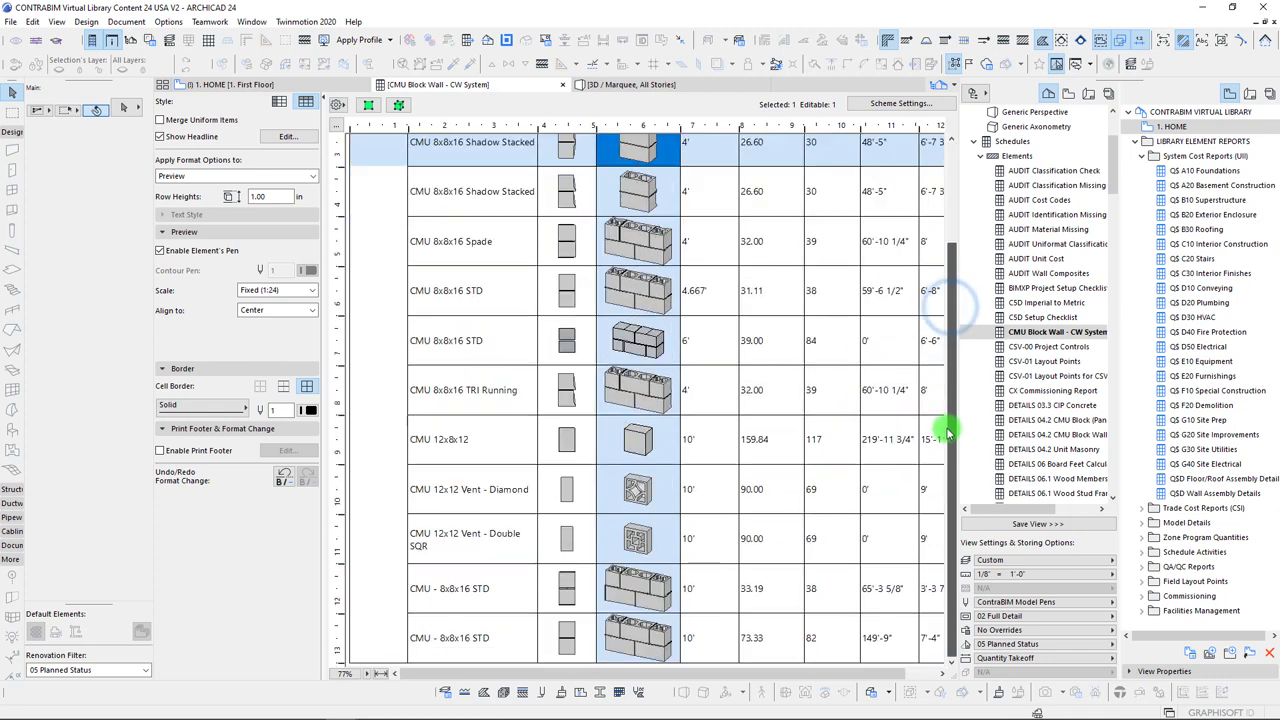
pyautogui.click(643, 592)
pyautogui.click(645, 632)
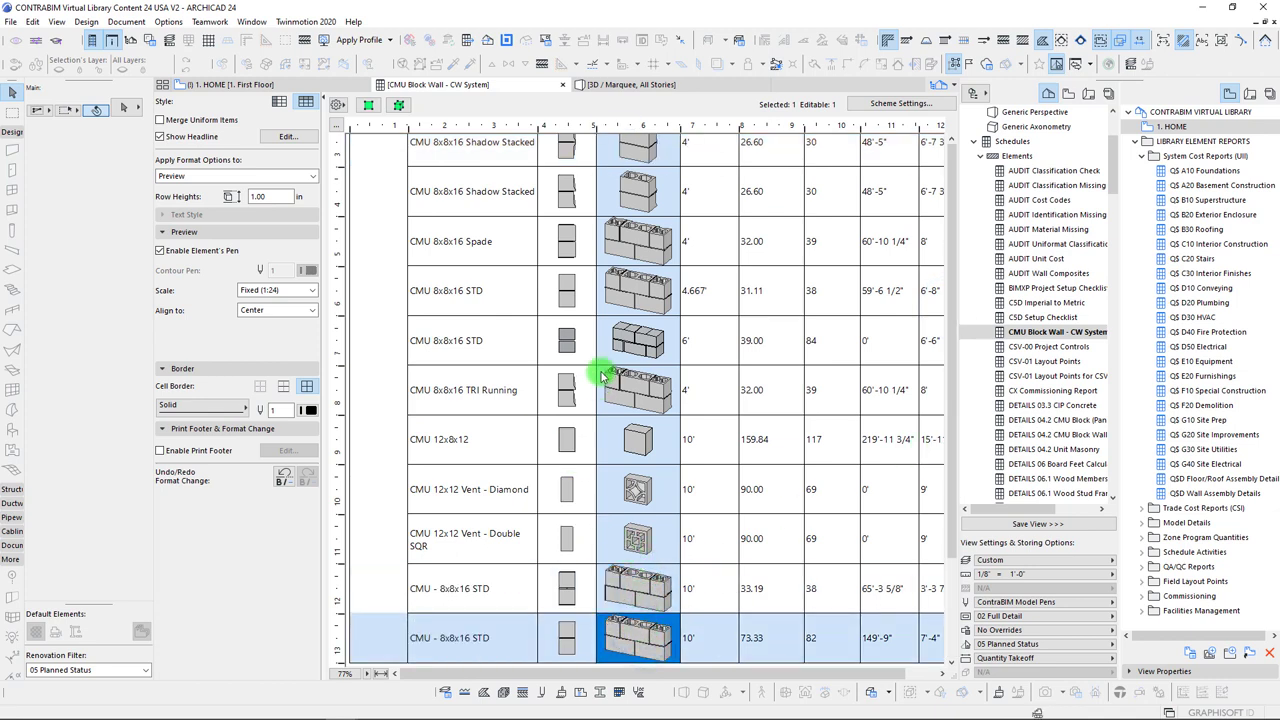
pyautogui.scroll(3, 636, 230)
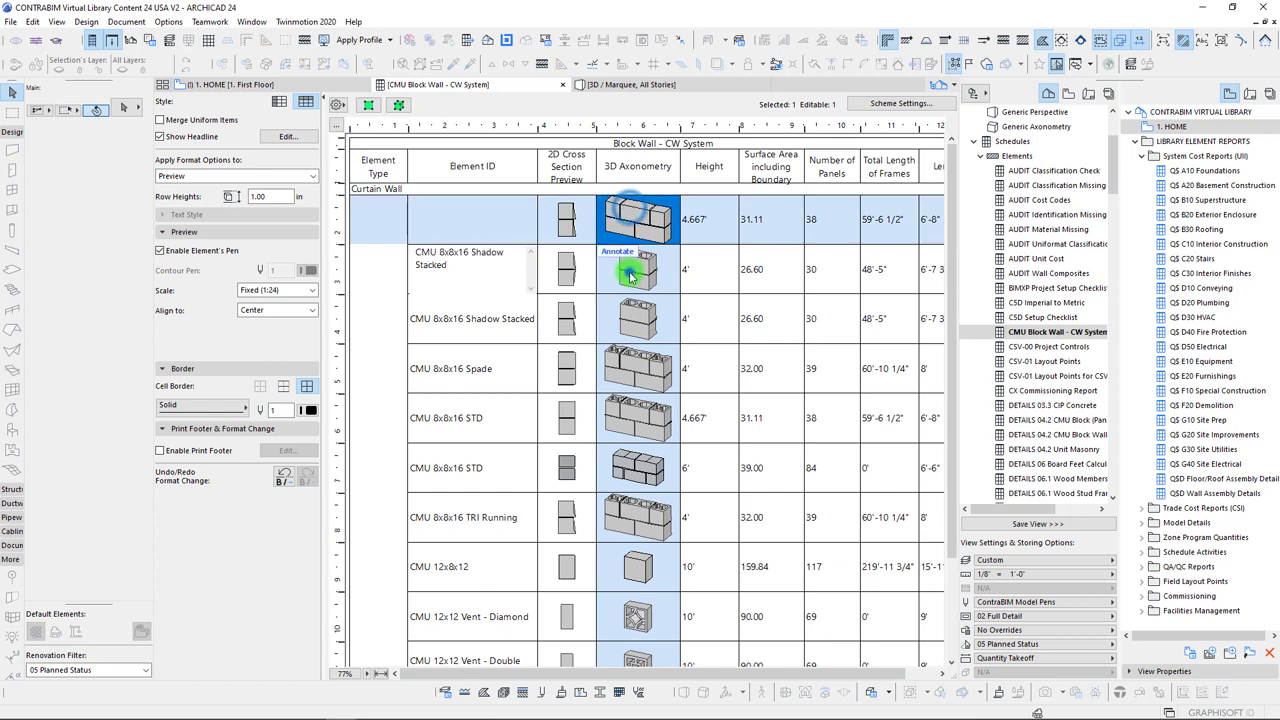
pyautogui.click(635, 262)
pyautogui.click(656, 216)
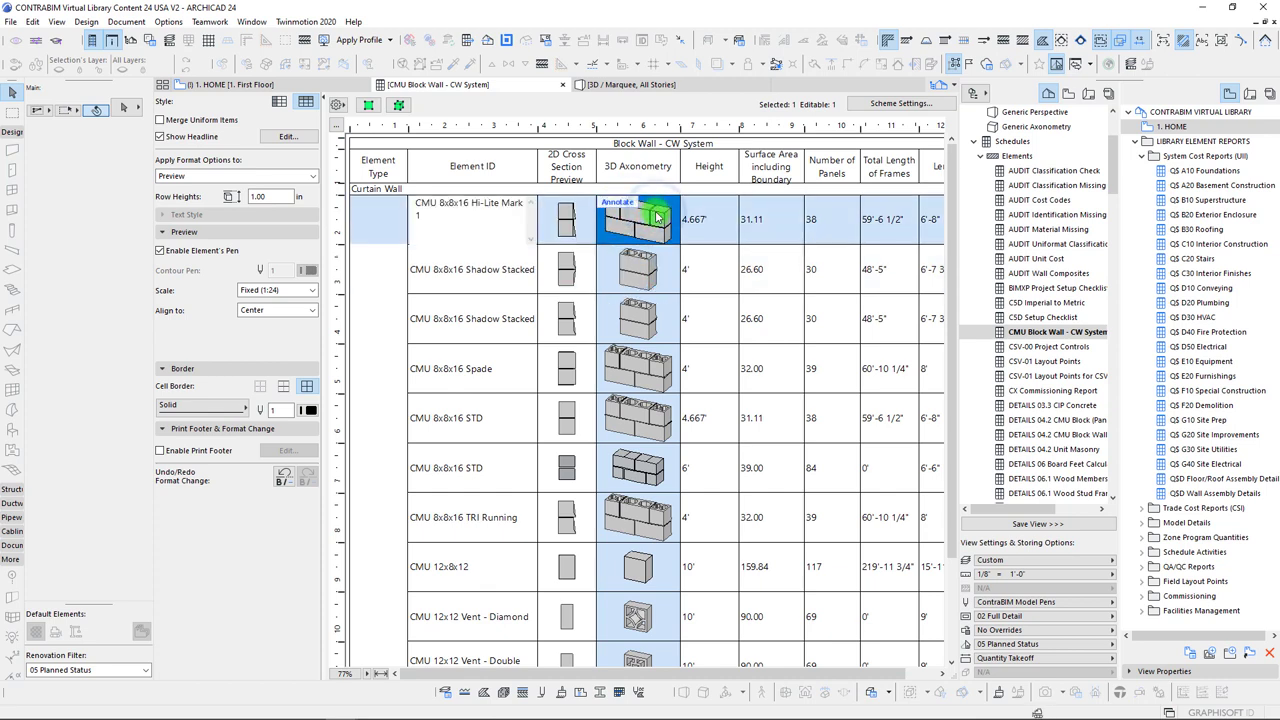
pyautogui.click(365, 192)
pyautogui.click(648, 232)
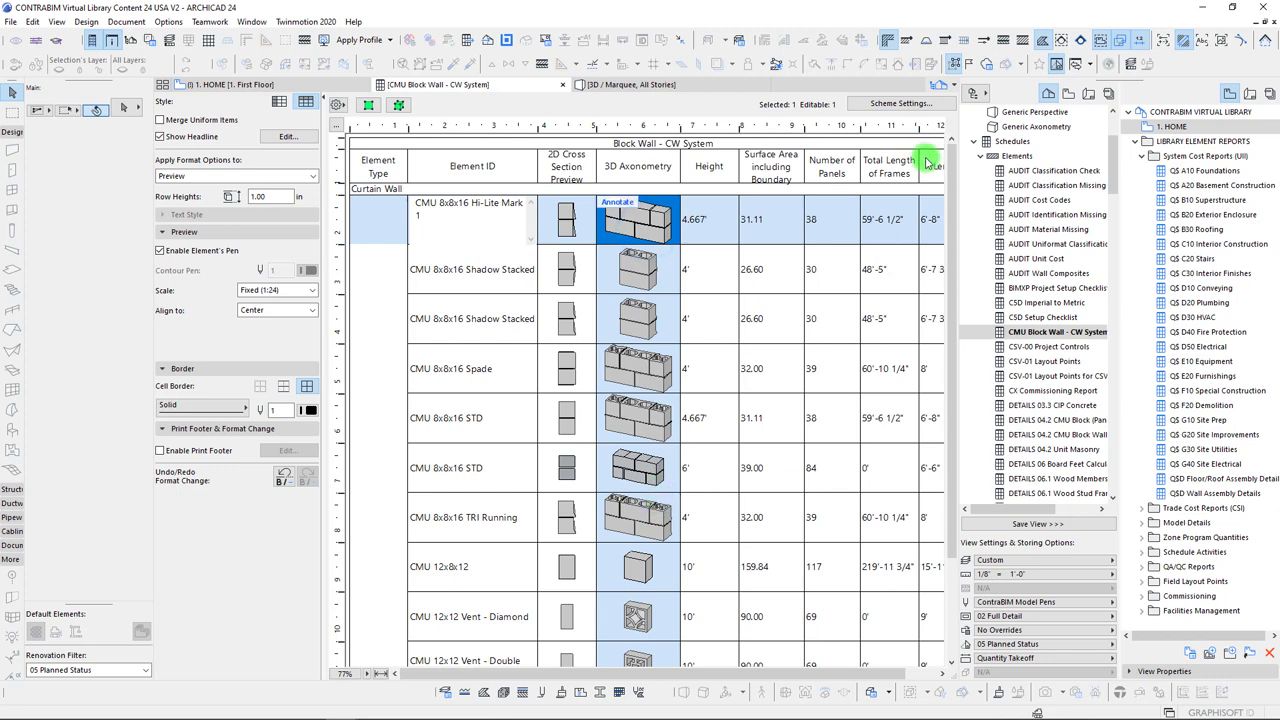
# Add the Cost Estimate properties Unit, Unit Cost, Takeoff Value and Calculated Cost - Takeoff Method to the scheme's fields
pyautogui.click(881, 106)
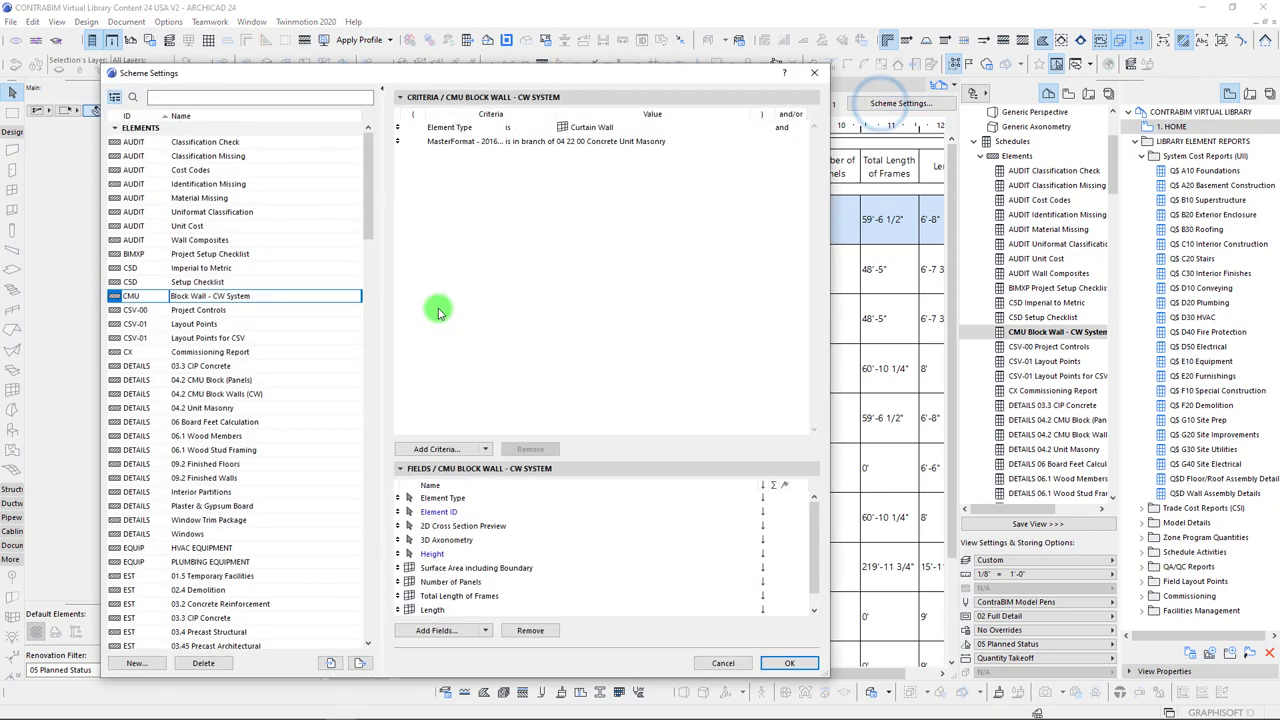
pyautogui.click(464, 636)
pyautogui.click(173, 40)
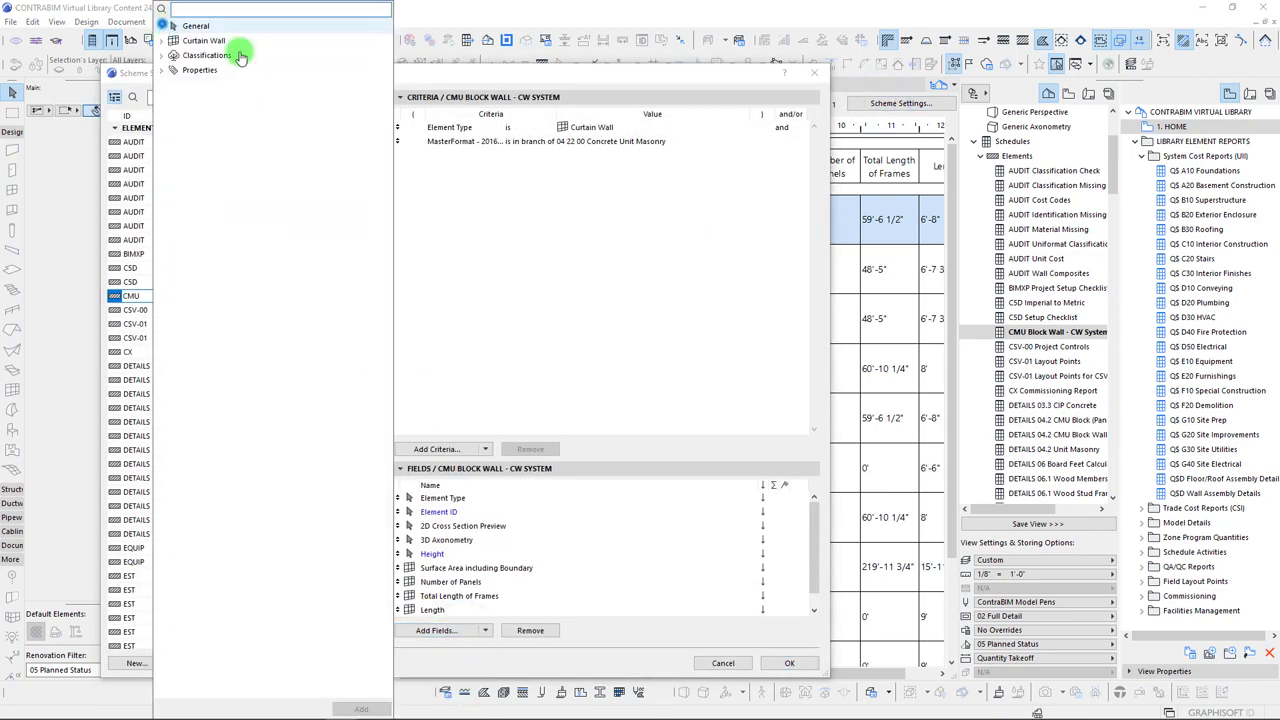
pyautogui.click(173, 70)
pyautogui.click(172, 40)
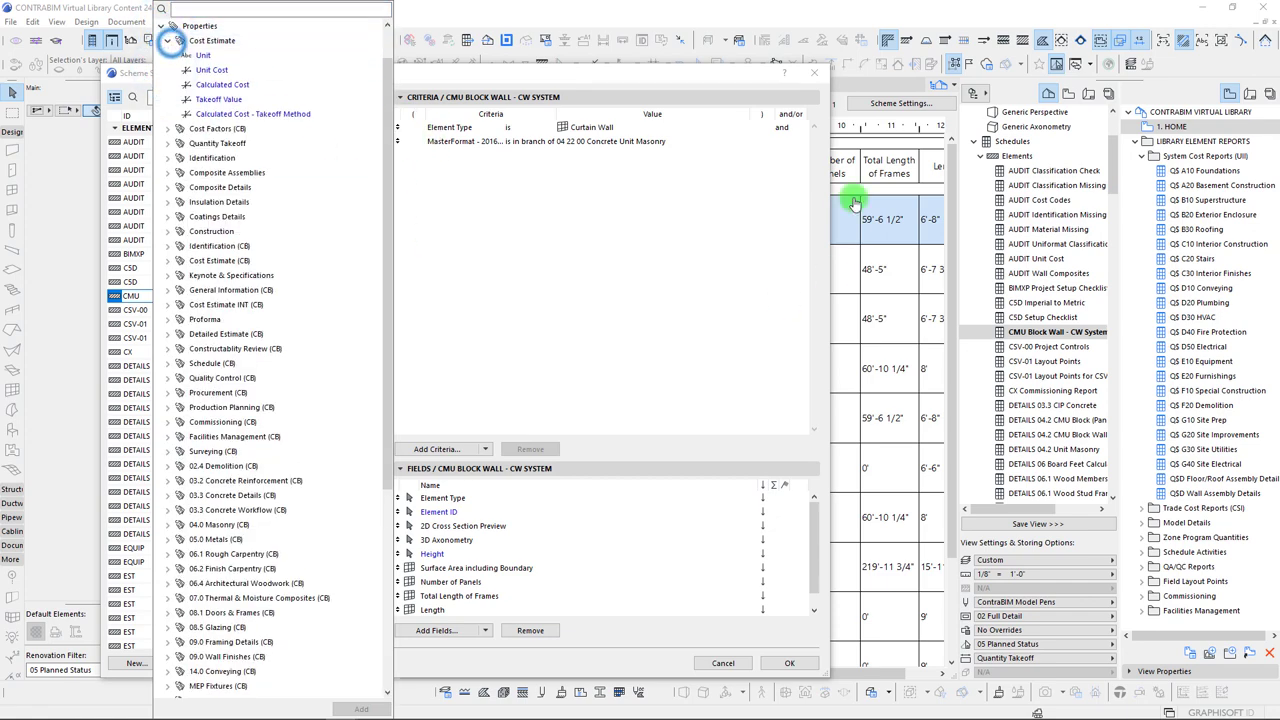
pyautogui.click(200, 56)
pyautogui.doubleClick(200, 56)
pyautogui.doubleClick(210, 70)
pyautogui.click(213, 100)
pyautogui.doubleClick(216, 100)
pyautogui.click(210, 114)
pyautogui.doubleClick(210, 115)
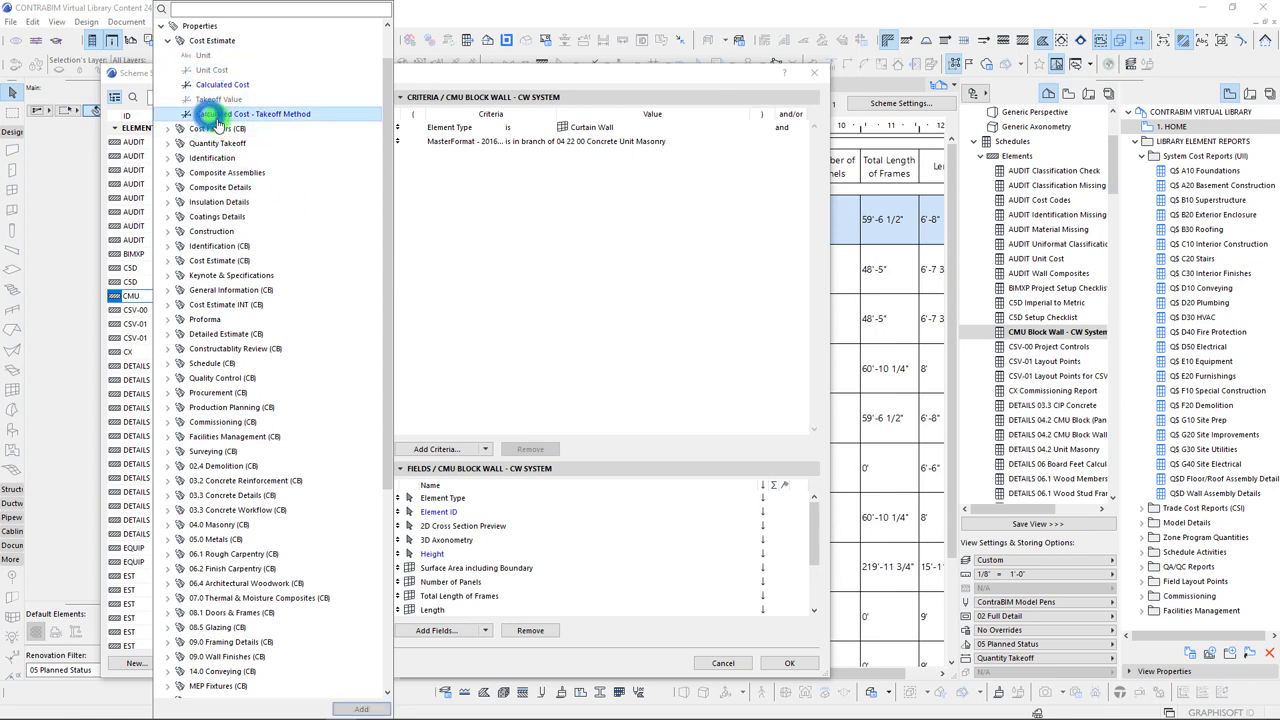
# Move the Unit Cost field above Unit in the scheme's field order
pyautogui.click(814, 530)
pyautogui.moveTo(815, 530); pyautogui.dragTo(815, 597)
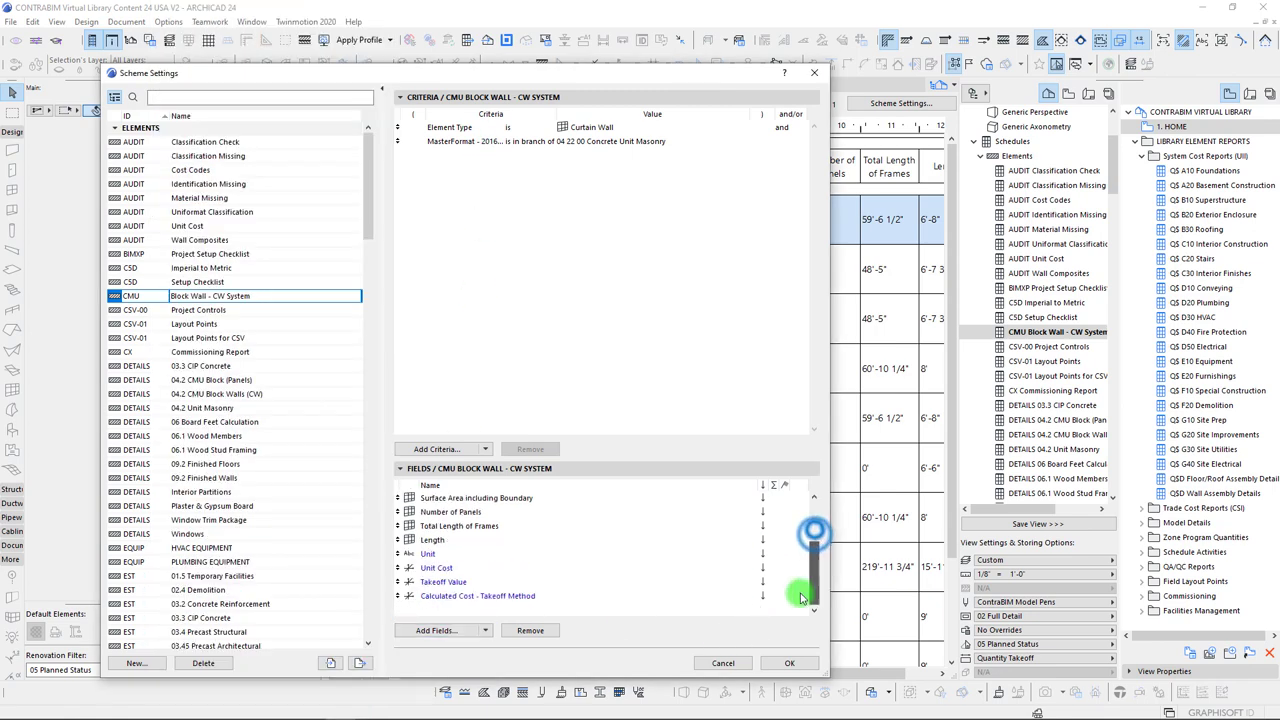
pyautogui.click(409, 568)
pyautogui.moveTo(398, 567); pyautogui.dragTo(438, 558)
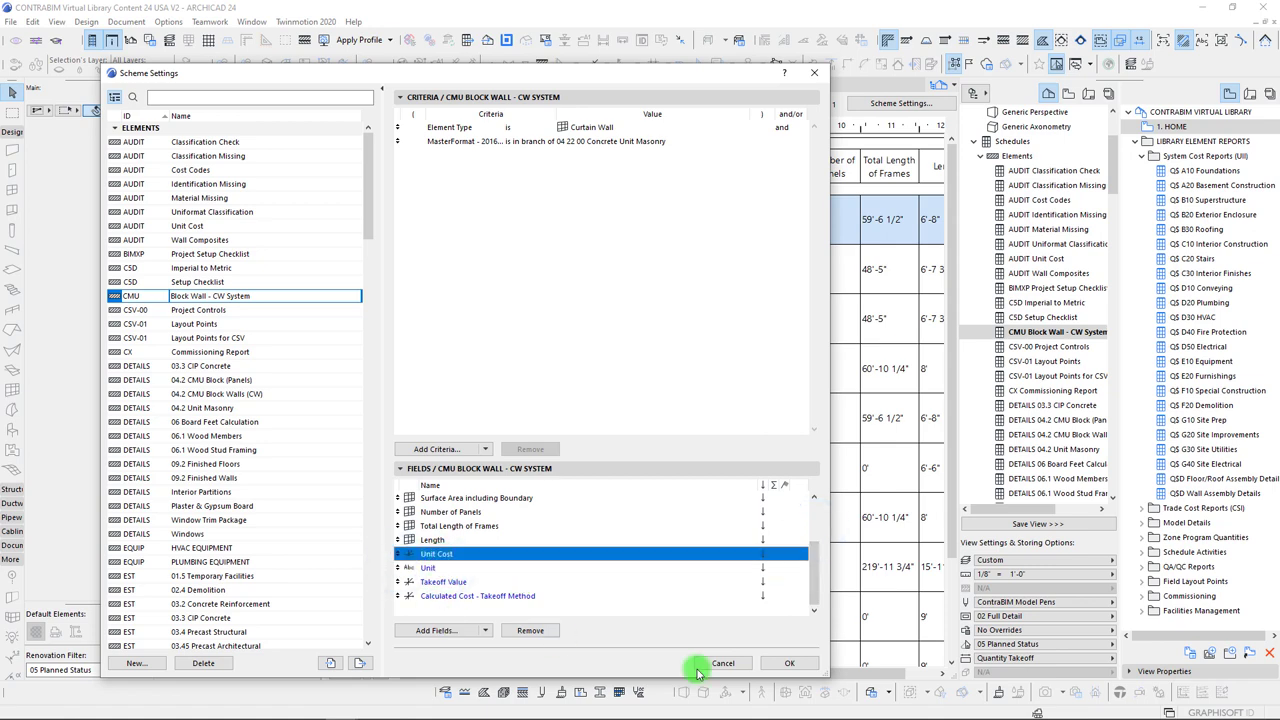
# Apply the scheme's field changes and fit the full schedule width into view with the format options hidden
pyautogui.click(787, 664)
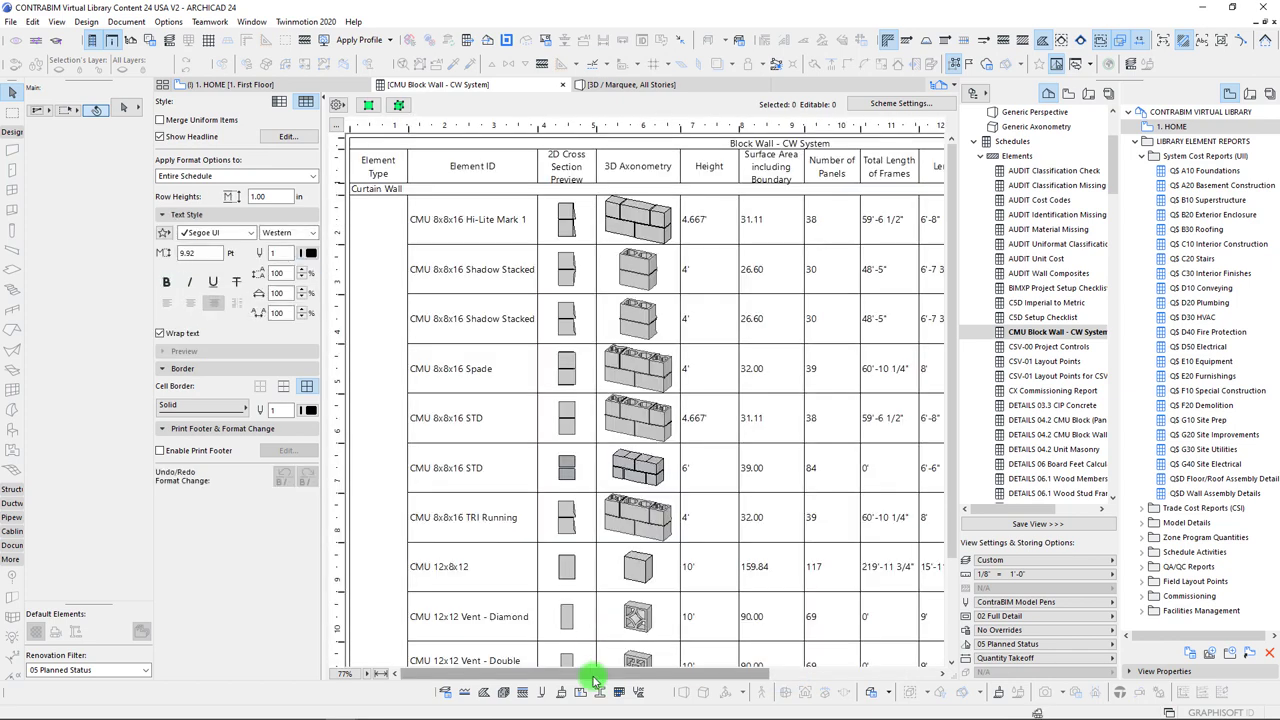
pyautogui.moveTo(694, 679); pyautogui.dragTo(806, 676)
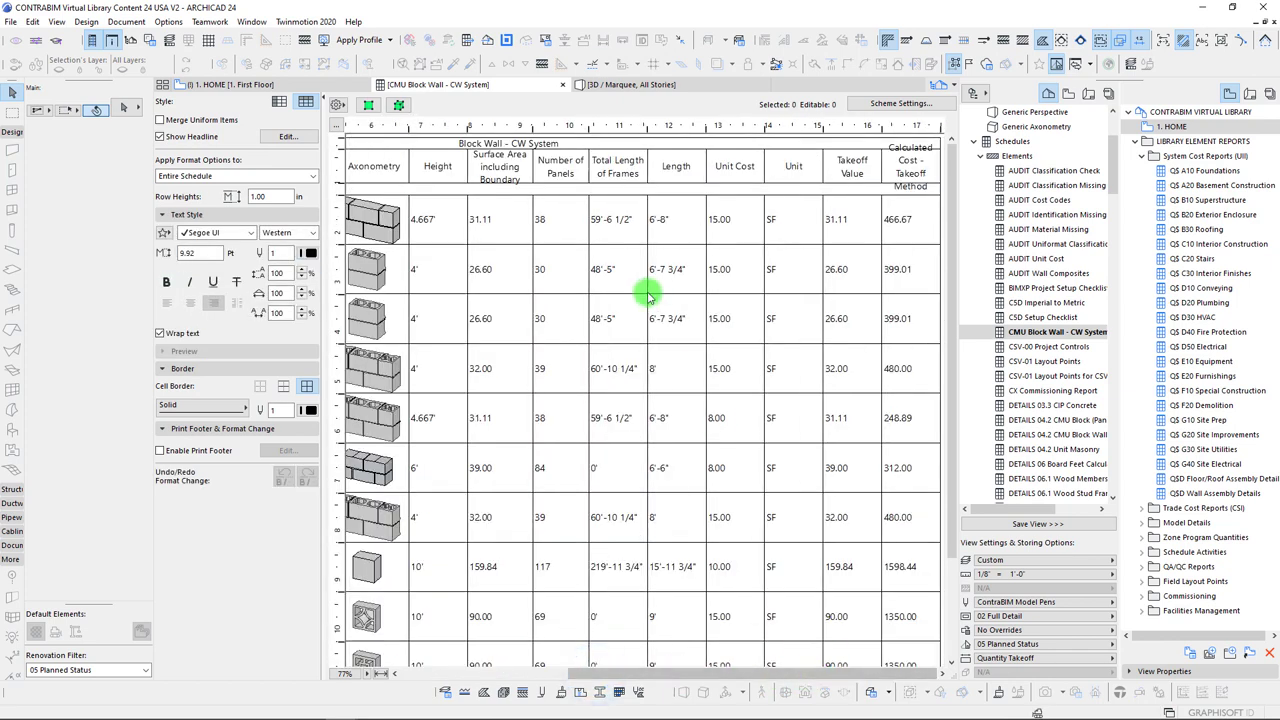
pyautogui.click(699, 230)
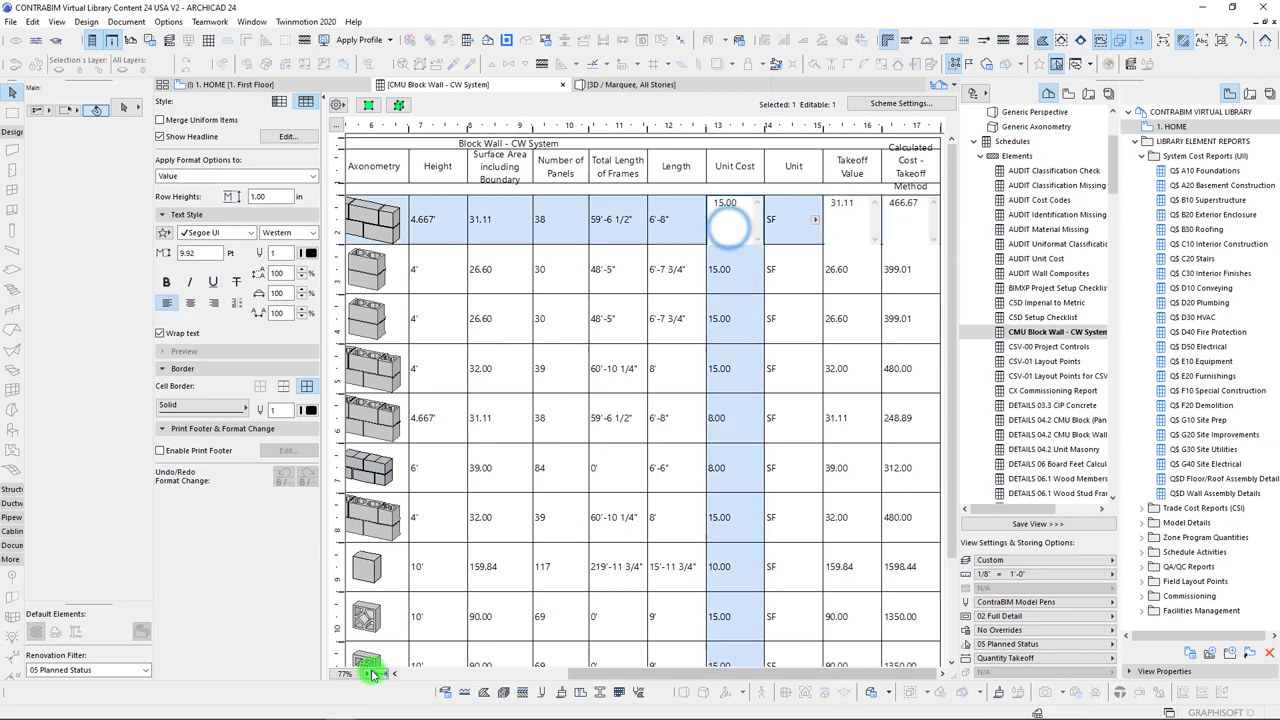
pyautogui.click(328, 107)
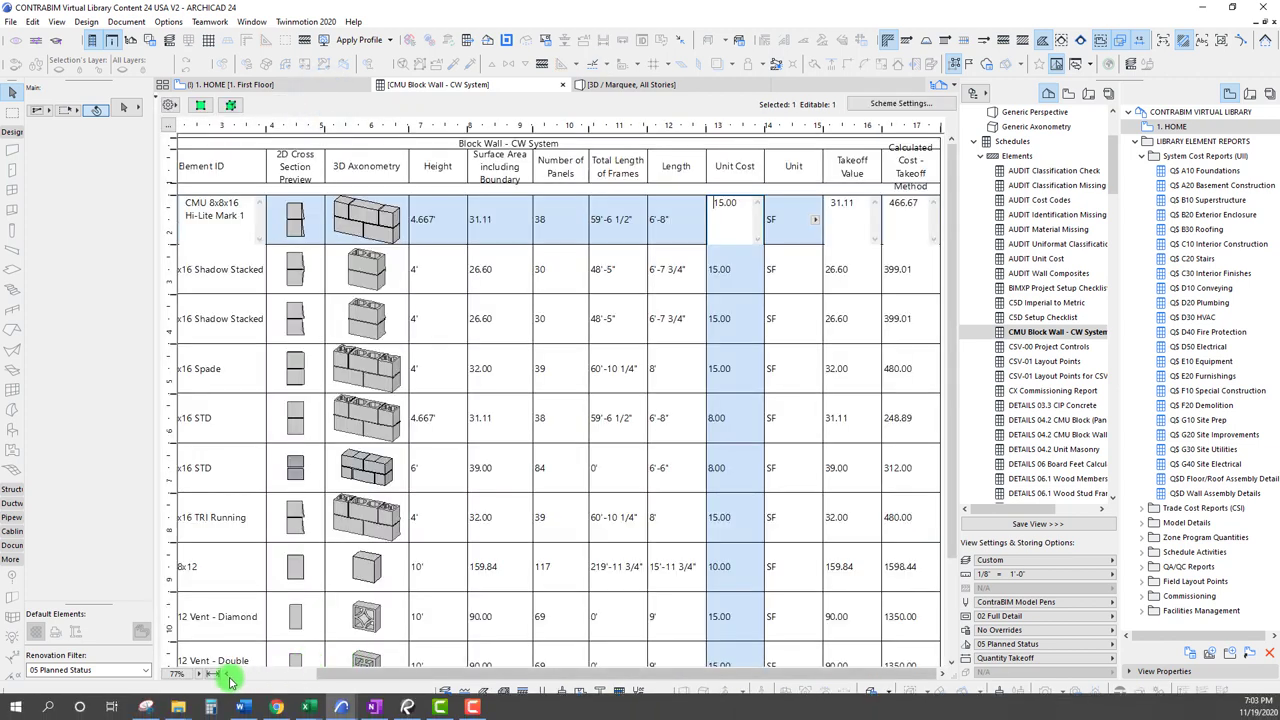
pyautogui.click(226, 675)
# Examine the CMU 8x8x16 Hi-Lite Mark 1 row's unit cost, available unit options, takeoff value and surface area
pyautogui.click(708, 297)
pyautogui.click(303, 215)
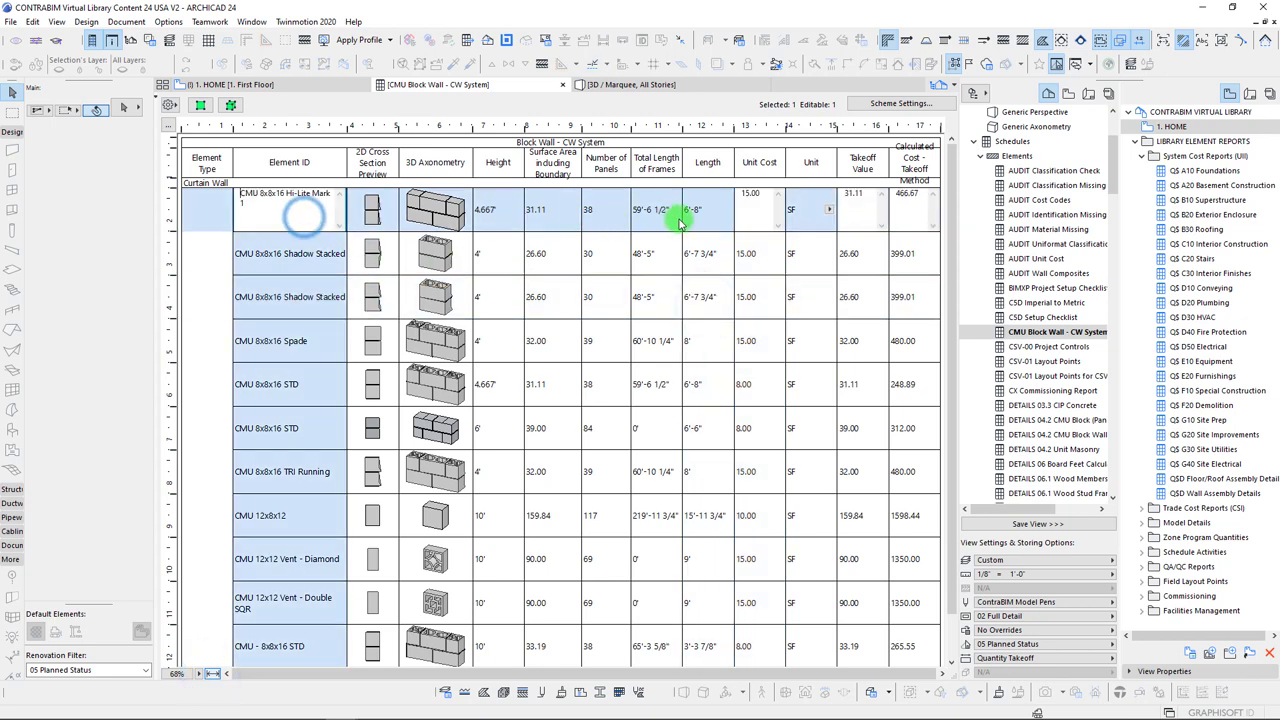
pyautogui.click(722, 218)
pyautogui.click(751, 204)
pyautogui.click(793, 203)
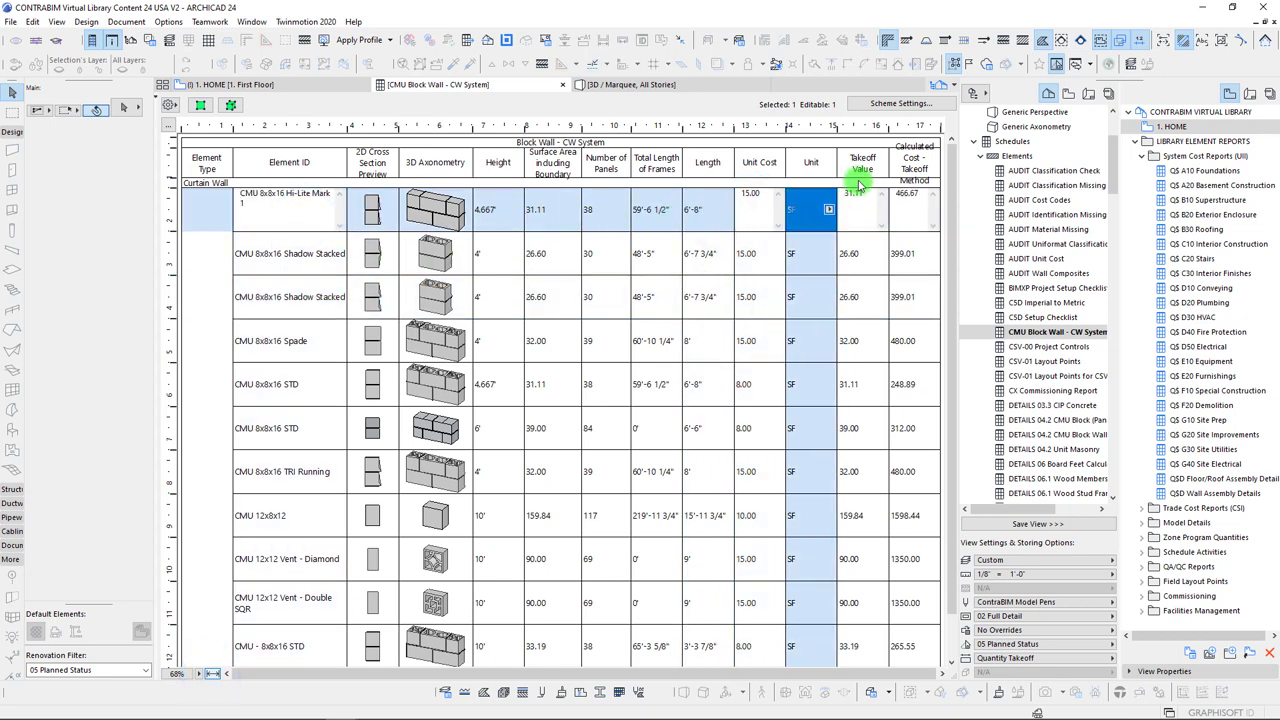
pyautogui.click(859, 208)
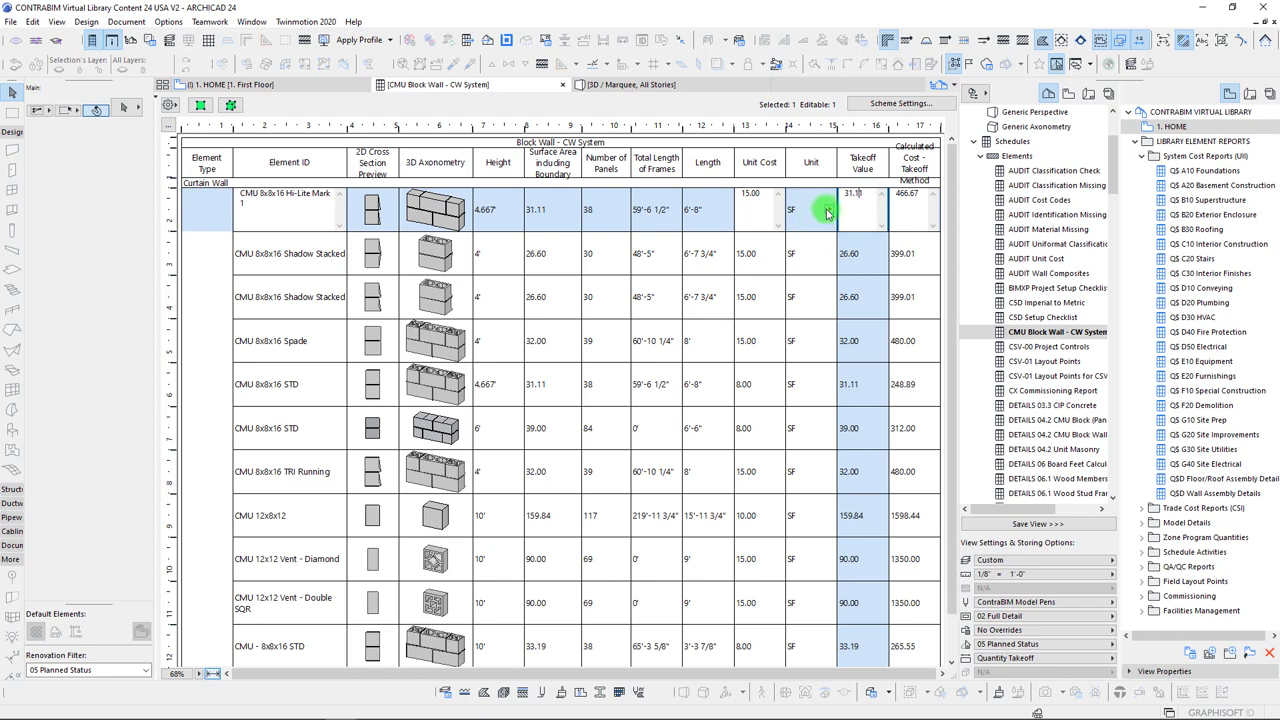
pyautogui.click(828, 210)
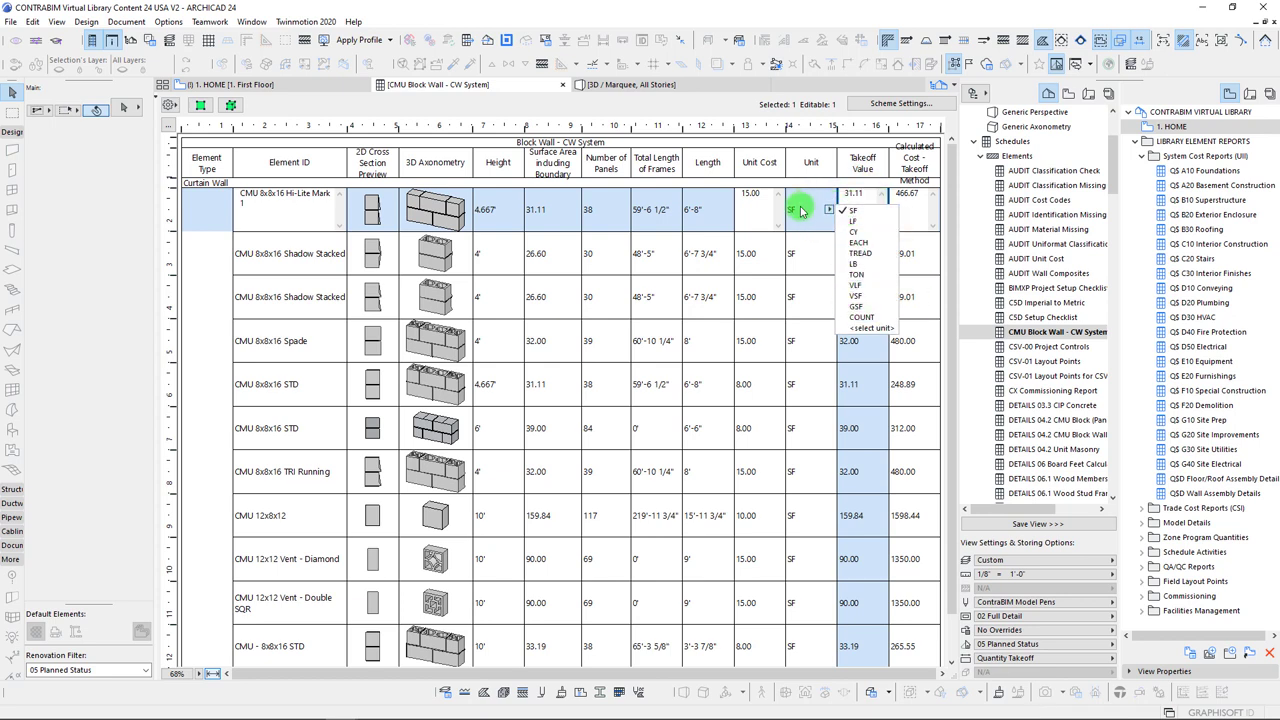
pyautogui.click(804, 210)
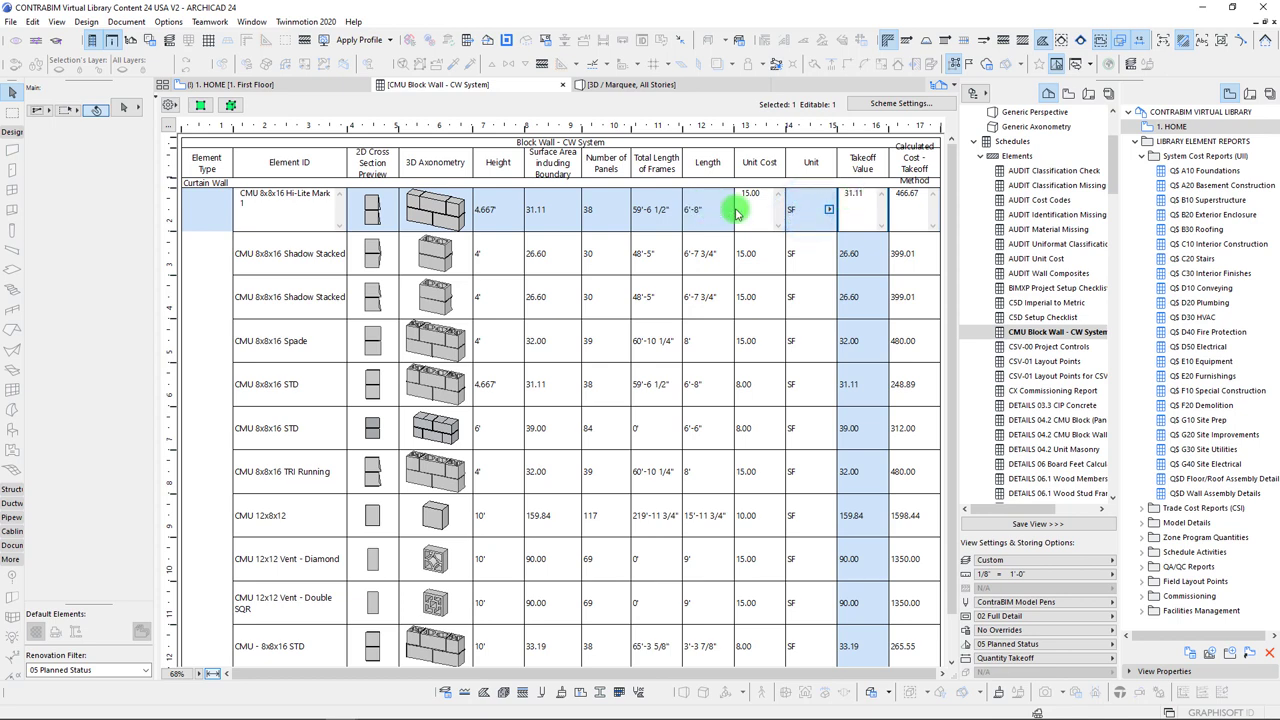
pyautogui.click(543, 207)
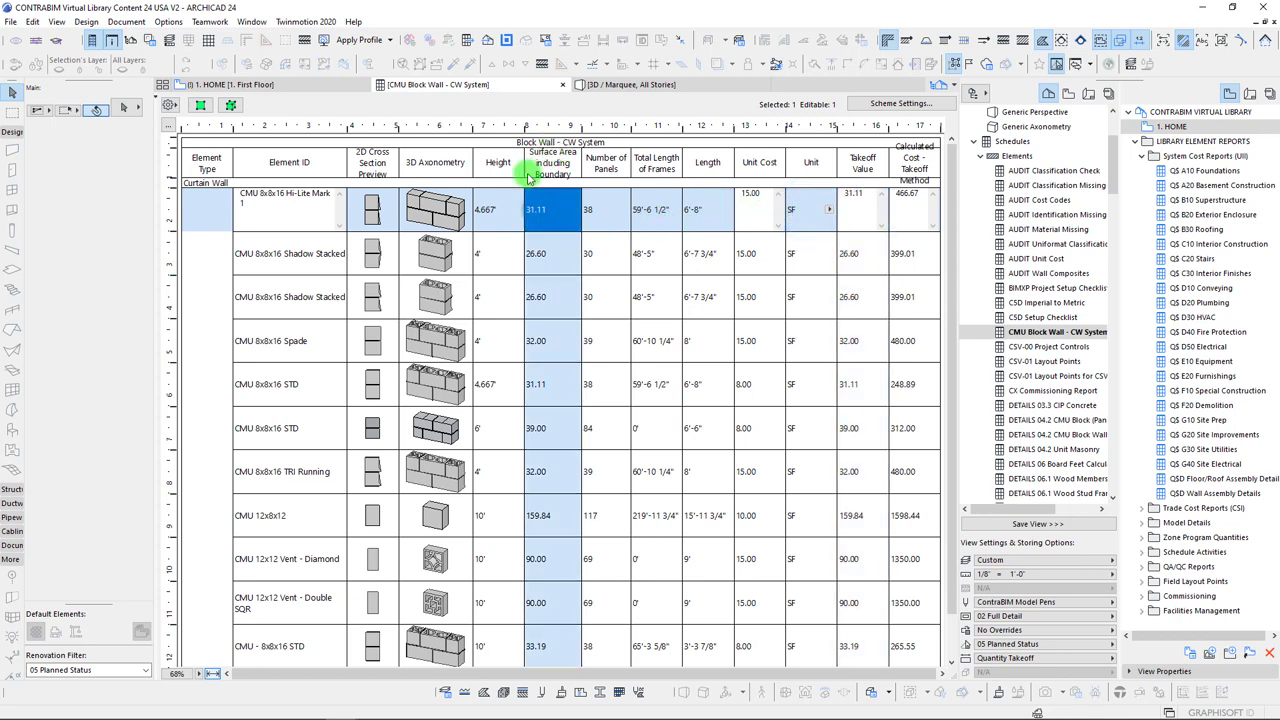
# Try LF as the unit of the CMU 8x8x16 Hi-Lite Mark 1 row and set it back to SF
pyautogui.click(816, 222)
pyautogui.click(831, 210)
pyautogui.click(860, 221)
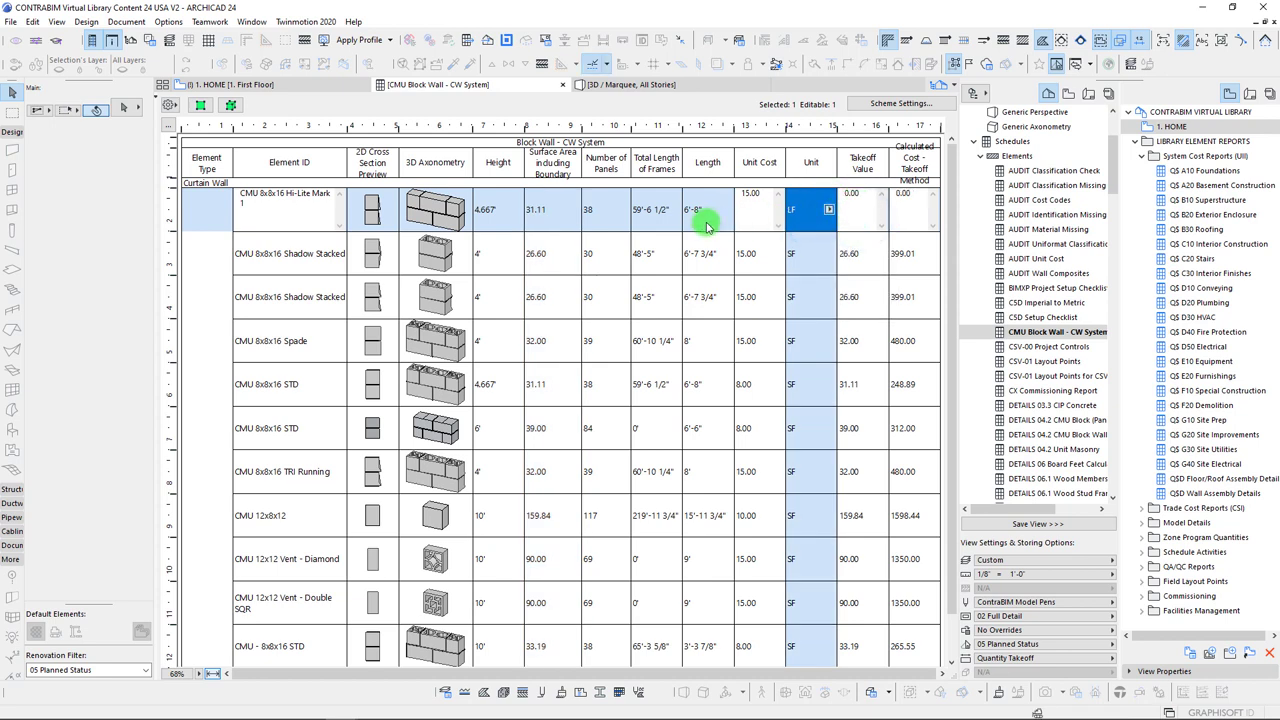
pyautogui.click(829, 211)
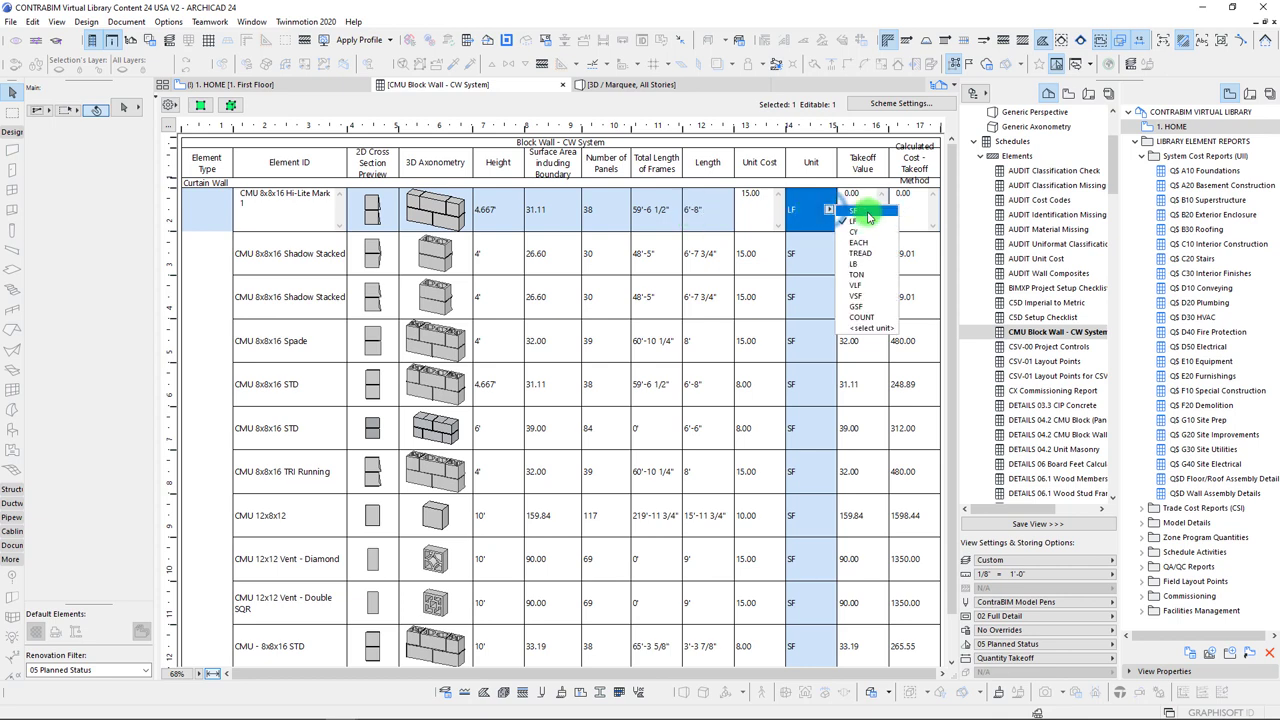
pyautogui.click(866, 212)
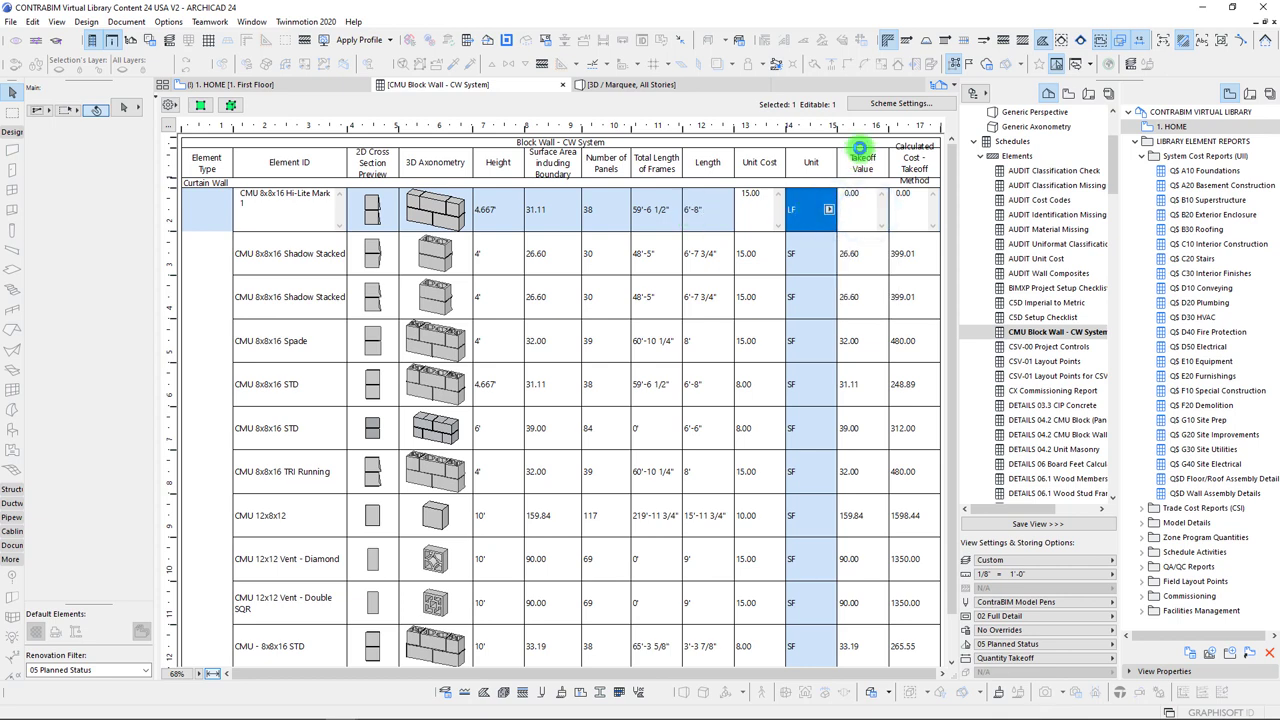
pyautogui.click(865, 212)
# Review the first row's unit cost, takeoff value and calculated cost, and compare the unit costs of the different block walls
pyautogui.click(765, 212)
pyautogui.click(857, 208)
pyautogui.click(911, 205)
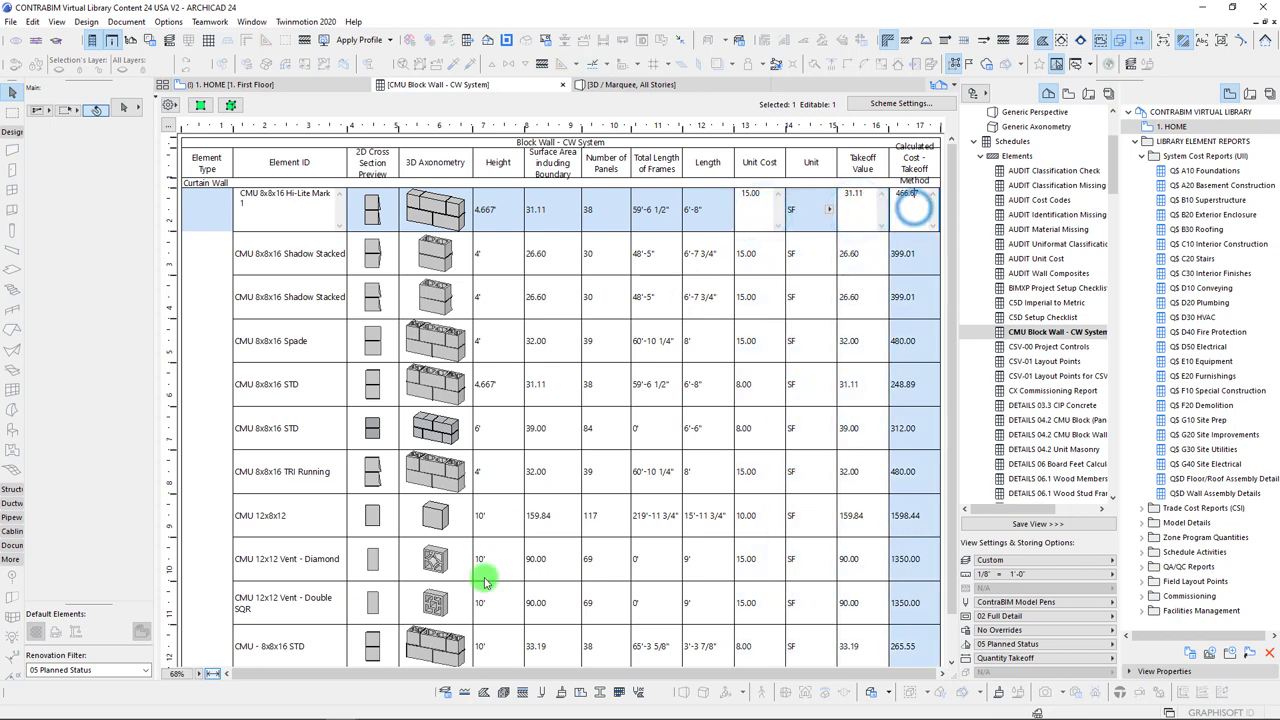
pyautogui.click(903, 197)
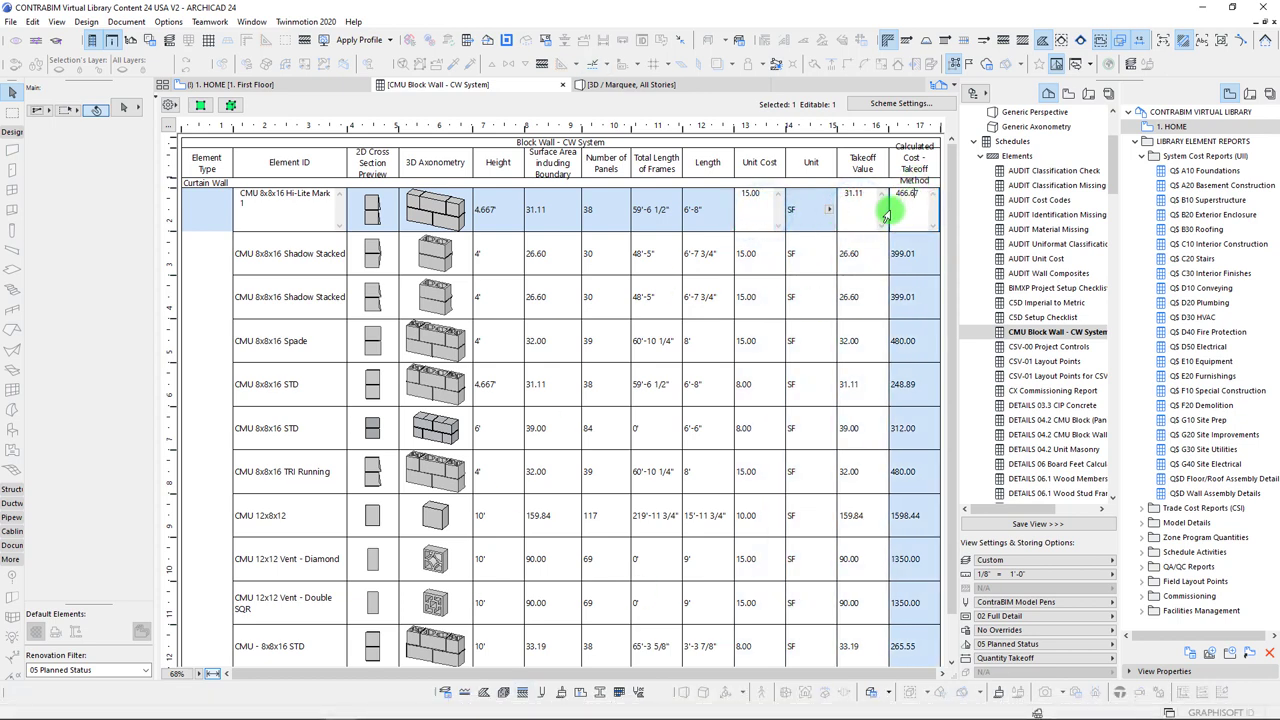
pyautogui.click(763, 270)
pyautogui.click(751, 300)
pyautogui.click(751, 343)
pyautogui.click(751, 394)
pyautogui.click(748, 430)
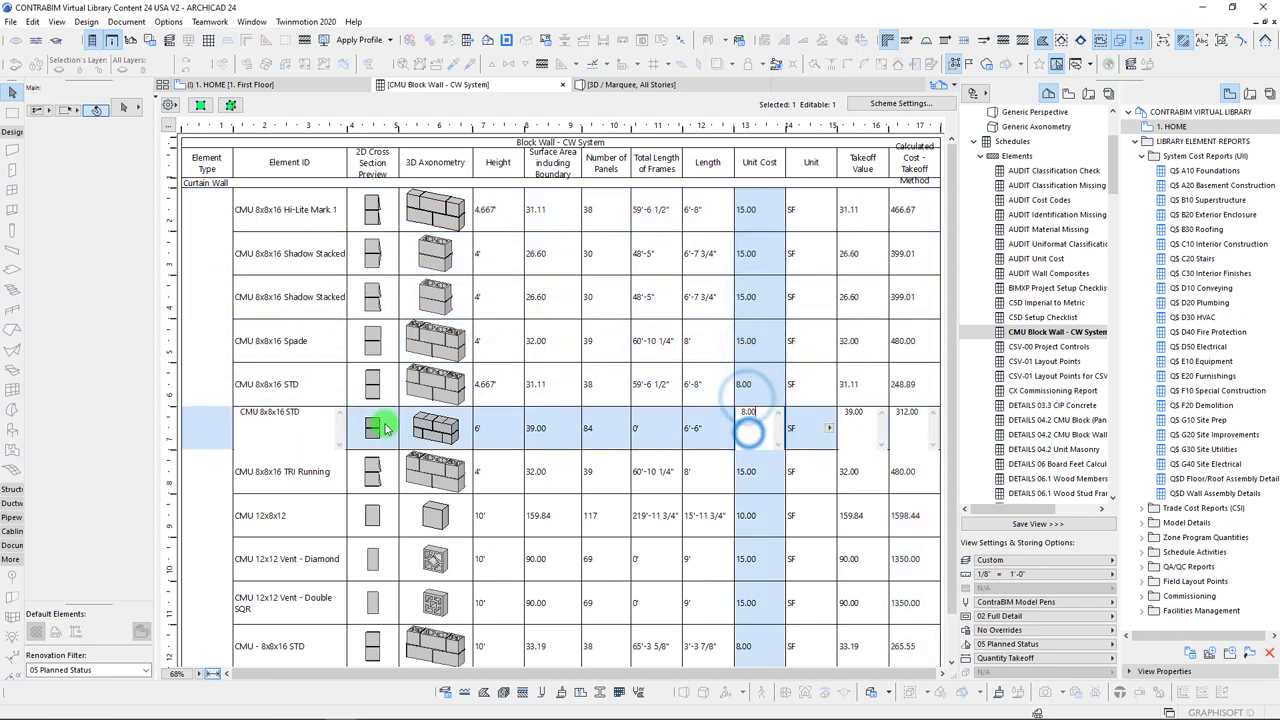
pyautogui.moveTo(951, 338); pyautogui.dragTo(954, 600)
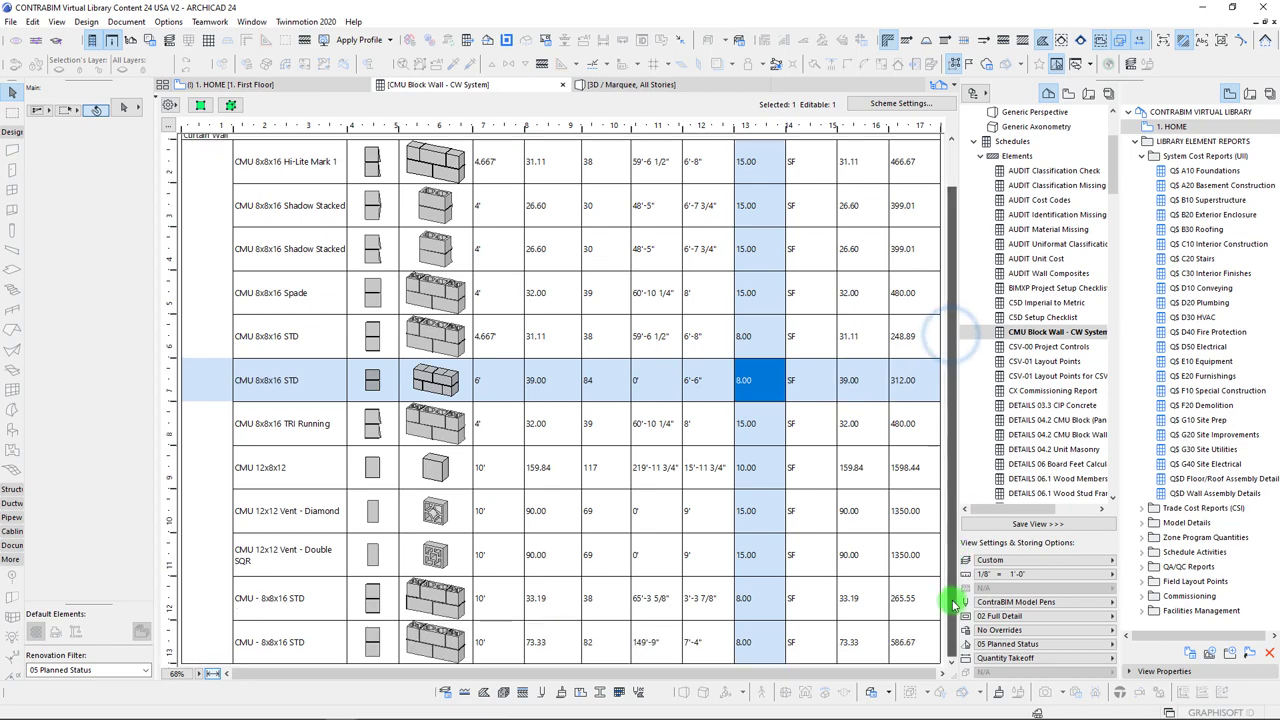
# Enable sums for the Takeoff Value and Calculated Cost - Takeoff Method fields in the scheme settings
pyautogui.click(900, 104)
pyautogui.scroll(-5, 650, 595)
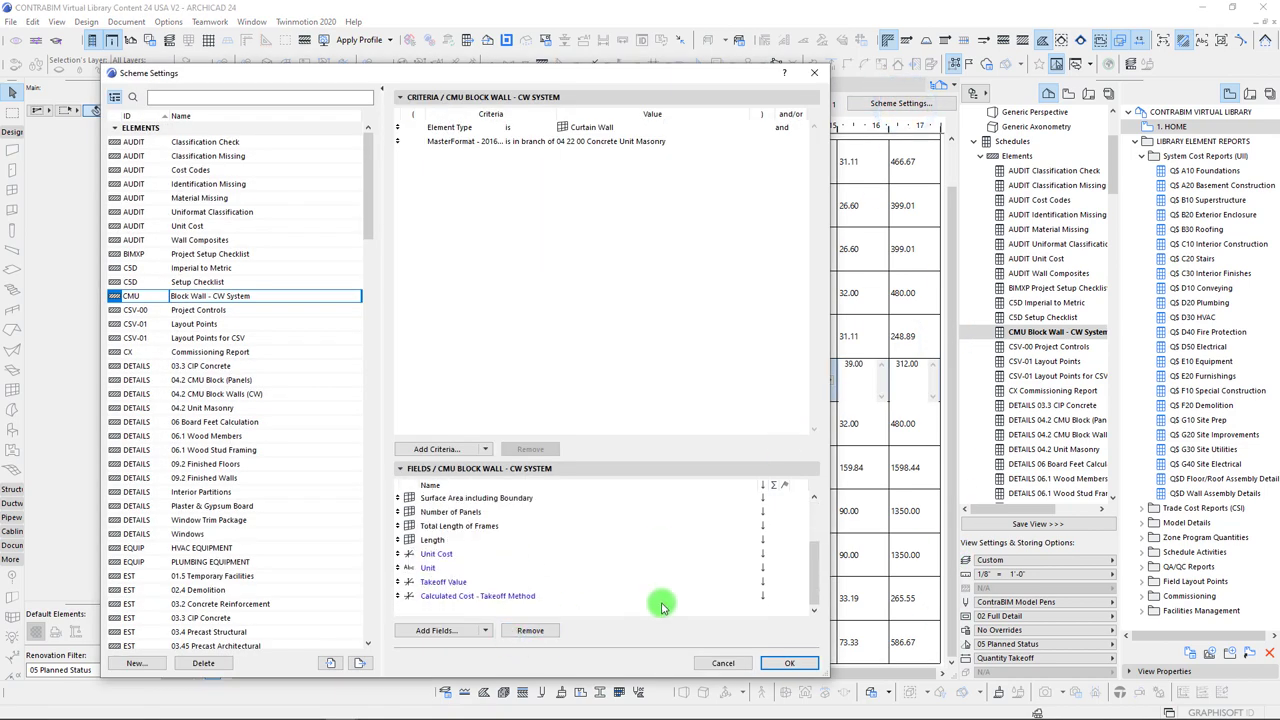
pyautogui.click(774, 583)
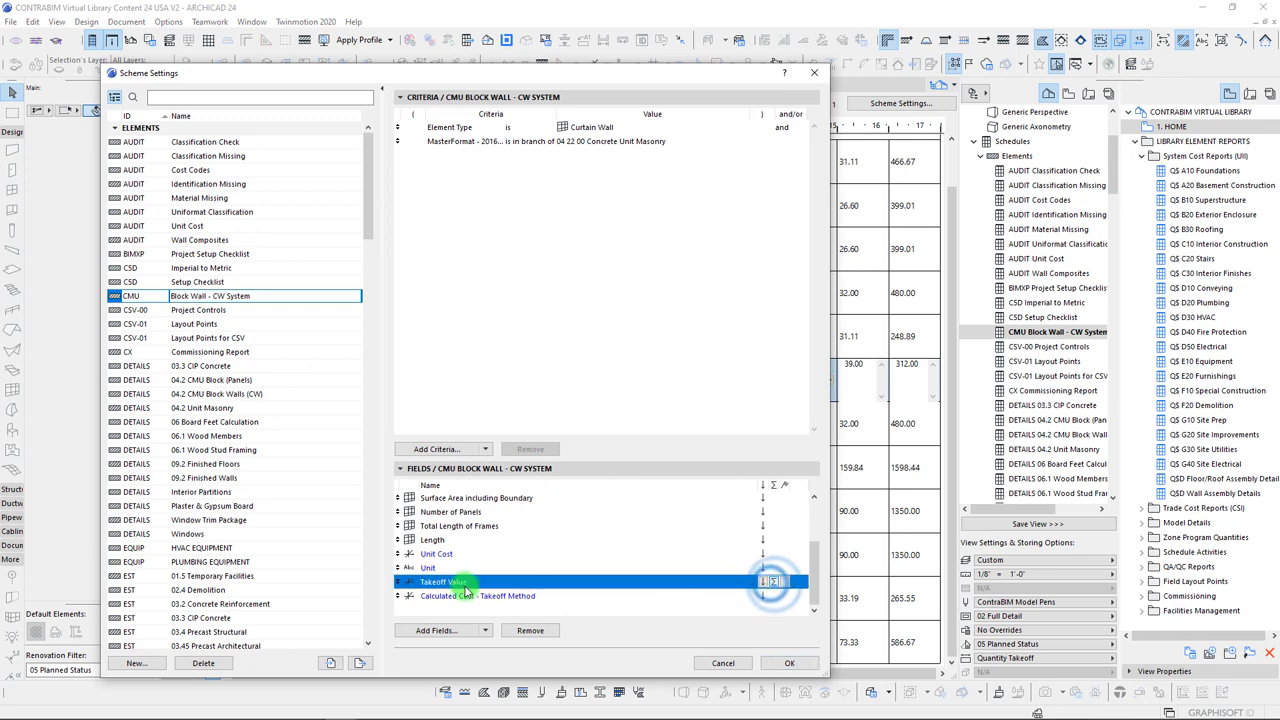
pyautogui.click(773, 597)
pyautogui.click(788, 665)
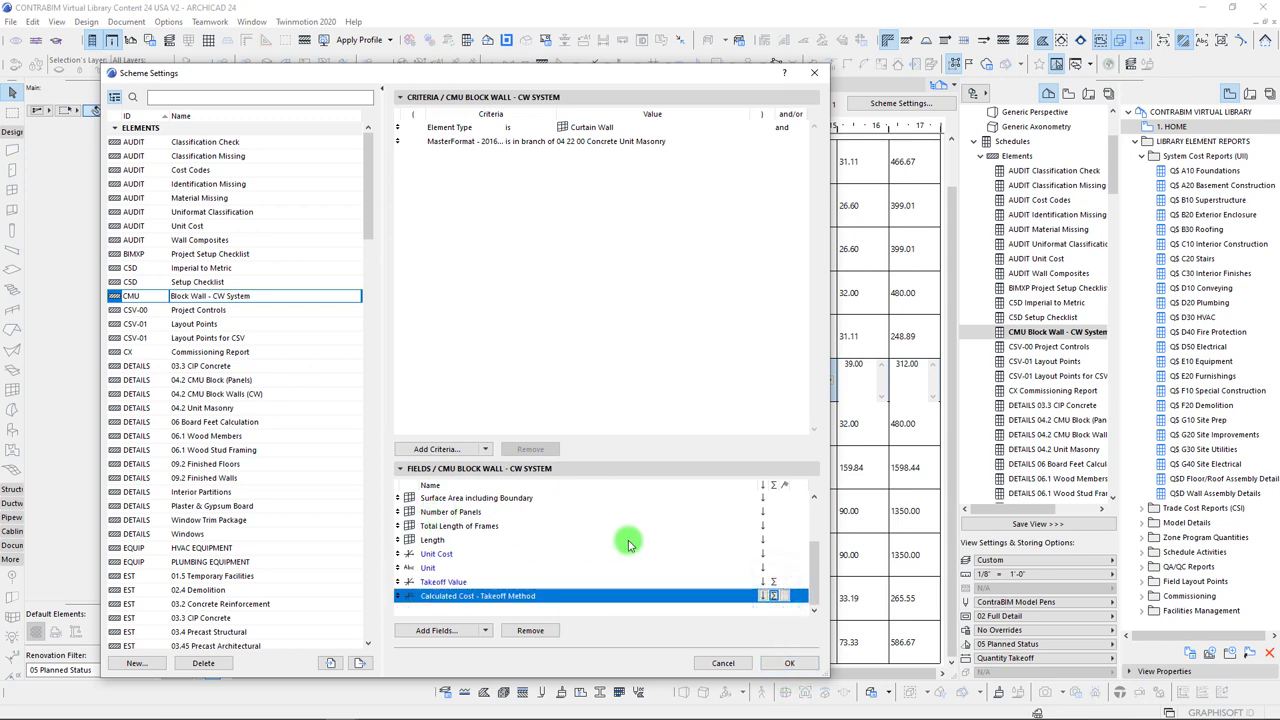
# Enable the sum for the Surface Area including Boundary field and apply the scheme settings
pyautogui.scroll(1, 629, 544)
pyautogui.scroll(-1, 731, 575)
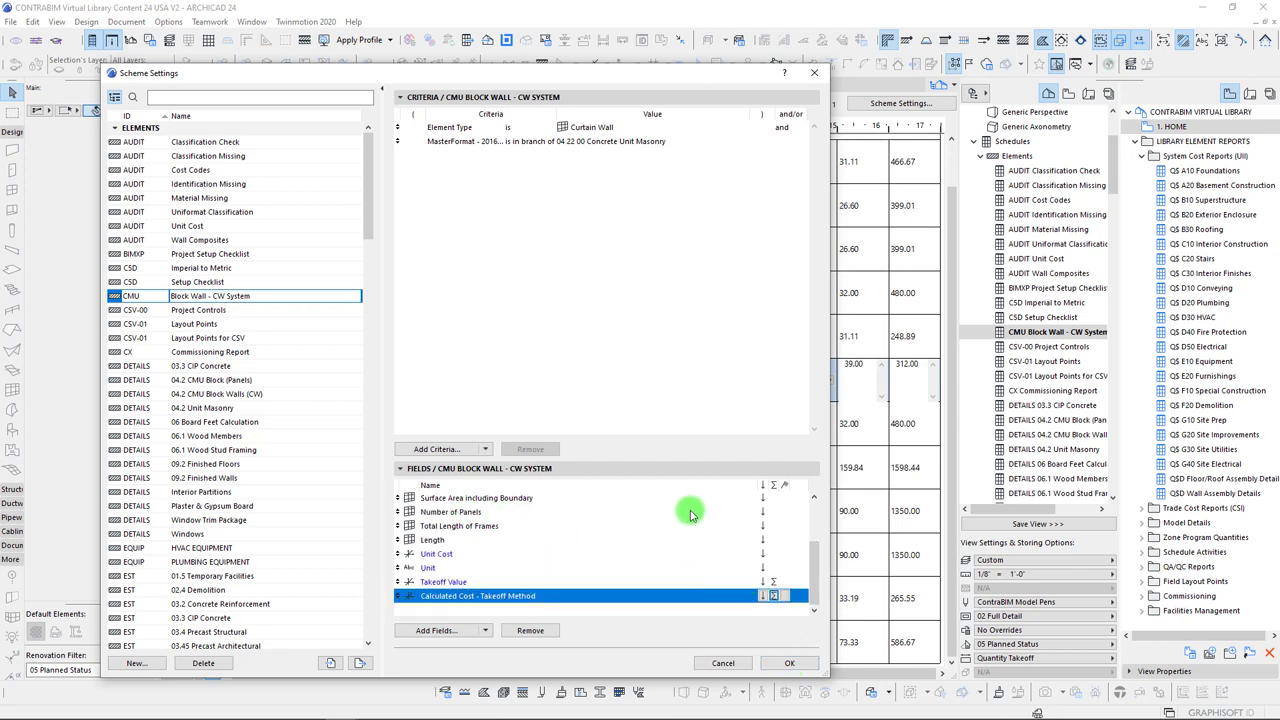
pyautogui.click(775, 499)
pyautogui.click(775, 499)
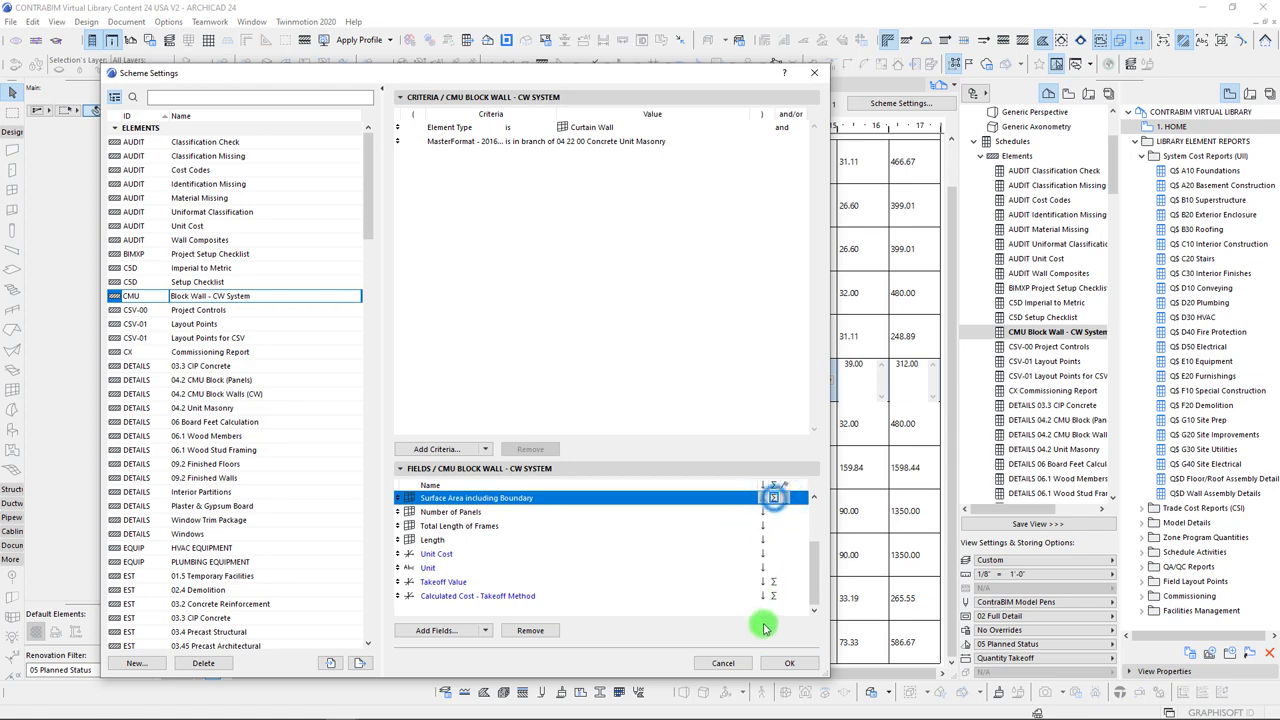
pyautogui.click(790, 664)
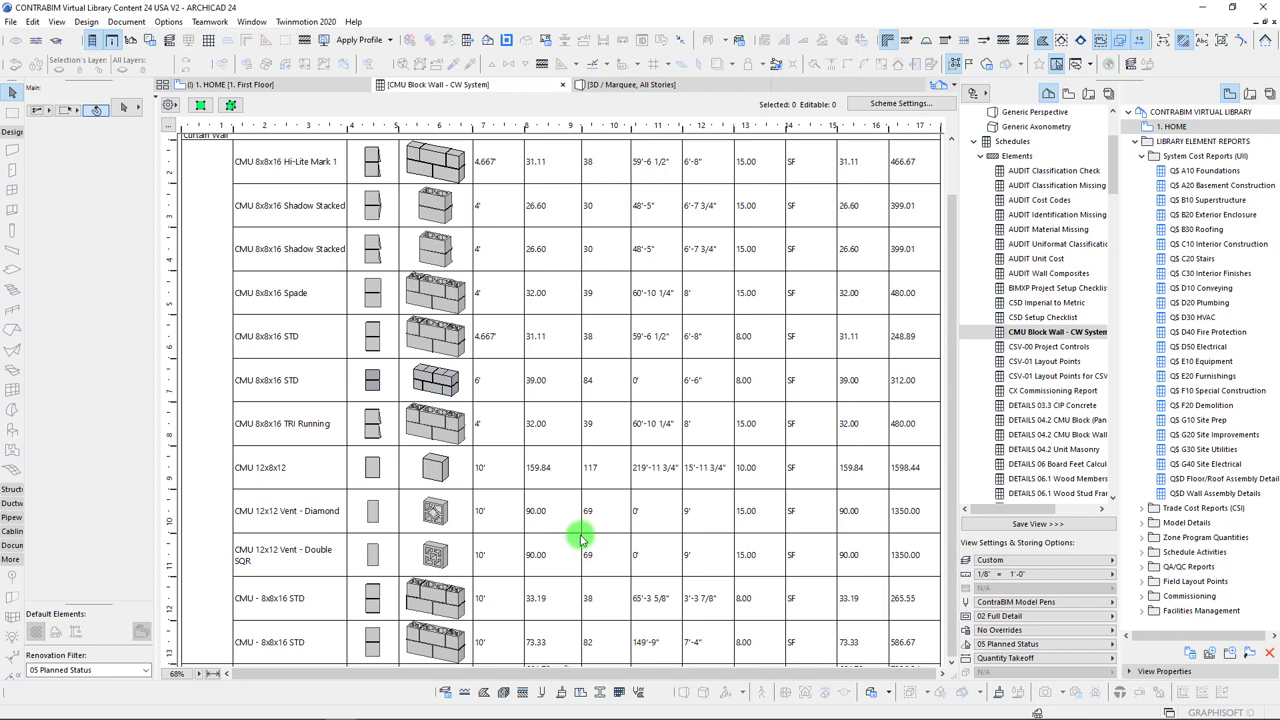
# Check the totals of surface area, takeoff value and calculated cost at the end of the schedule
pyautogui.scroll(-1, 580, 539)
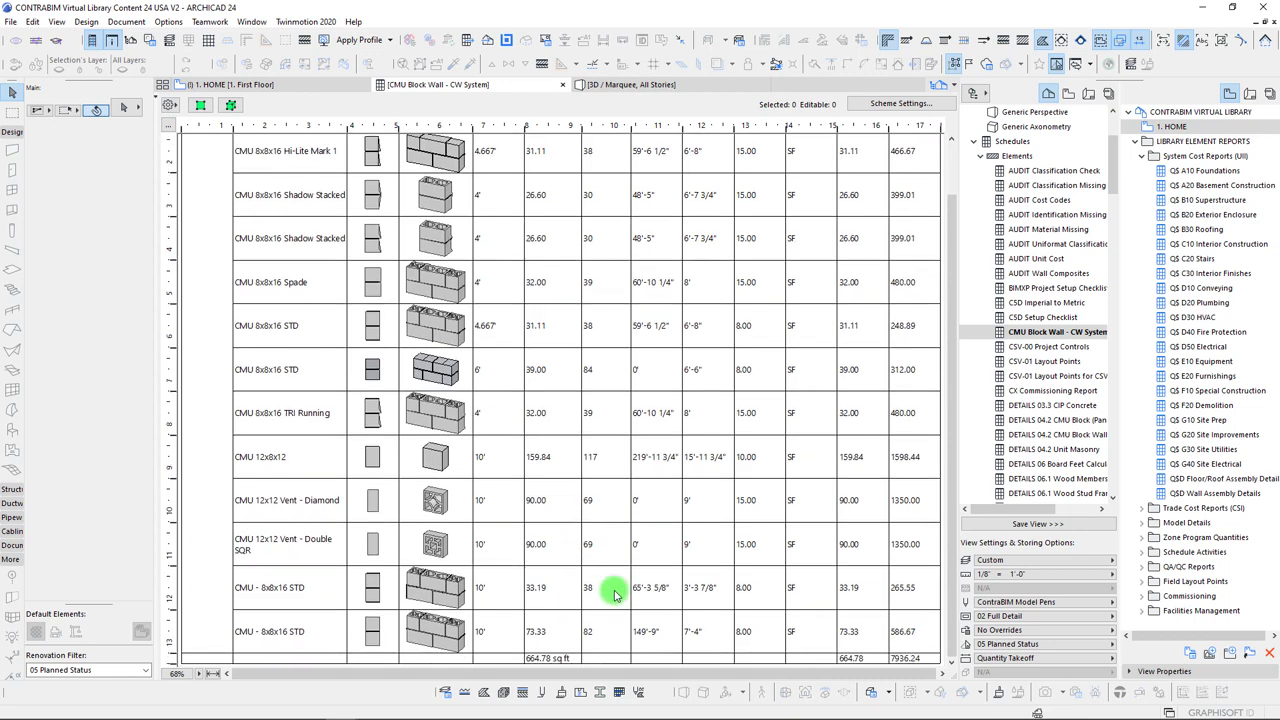
pyautogui.click(537, 660)
pyautogui.click(852, 660)
pyautogui.click(910, 658)
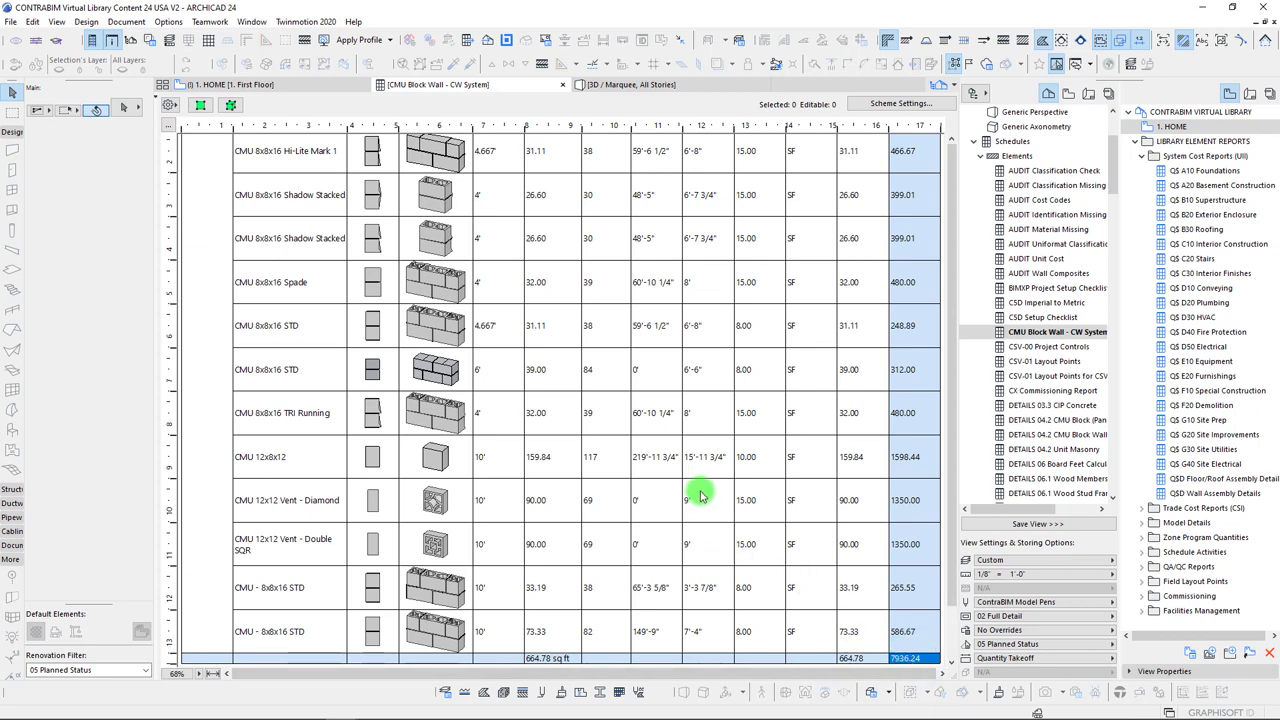
# Freeze the schedule's header above the first block wall row
pyautogui.scroll(2, 397, 187)
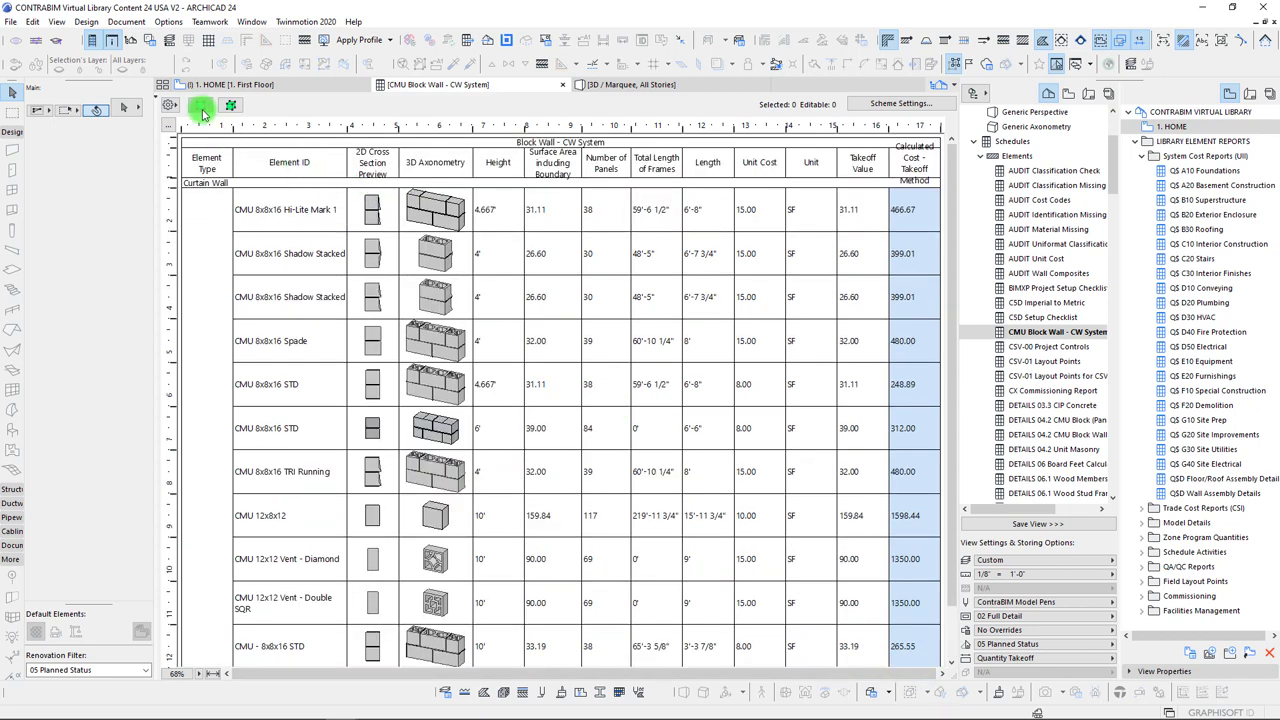
pyautogui.click(204, 108)
pyautogui.click(205, 116)
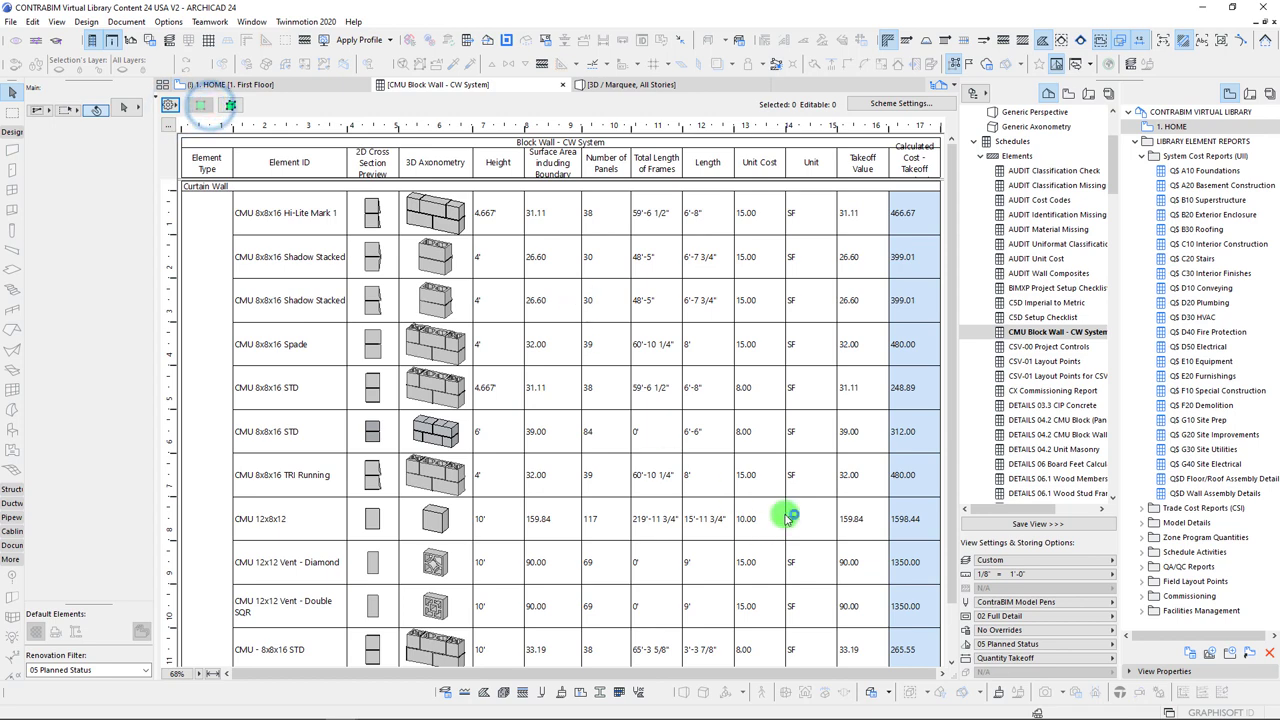
# Review the Element ID entries, the Curtain Wall heading, and the 2D cross section and 3D axonometry previews in the schedule
pyautogui.click(287, 214)
pyautogui.click(289, 256)
pyautogui.click(209, 186)
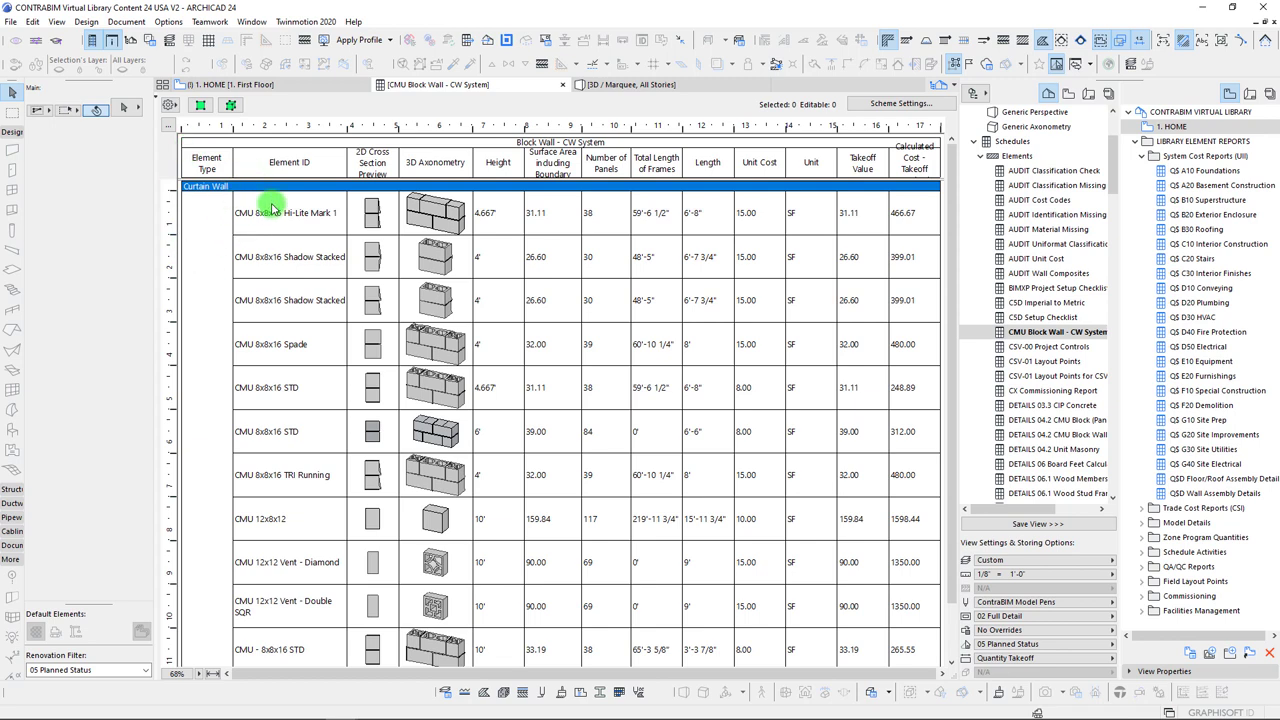
pyautogui.click(271, 233)
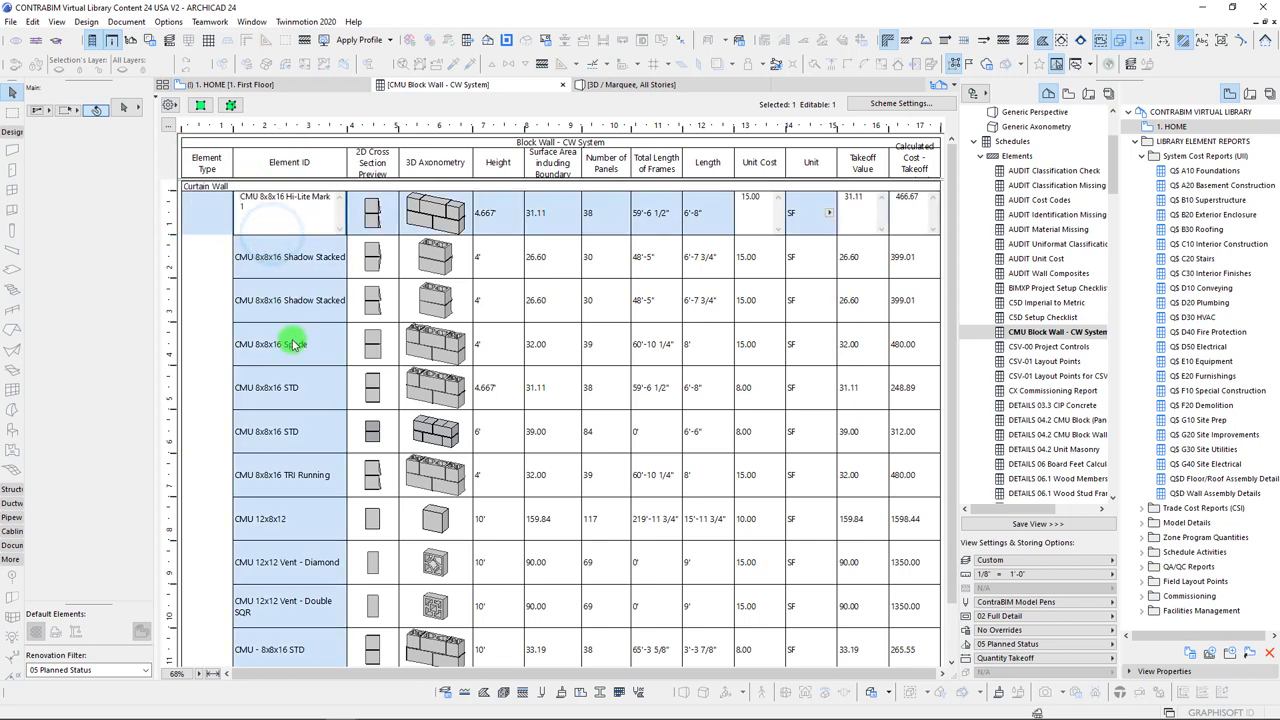
pyautogui.click(453, 214)
pyautogui.click(453, 345)
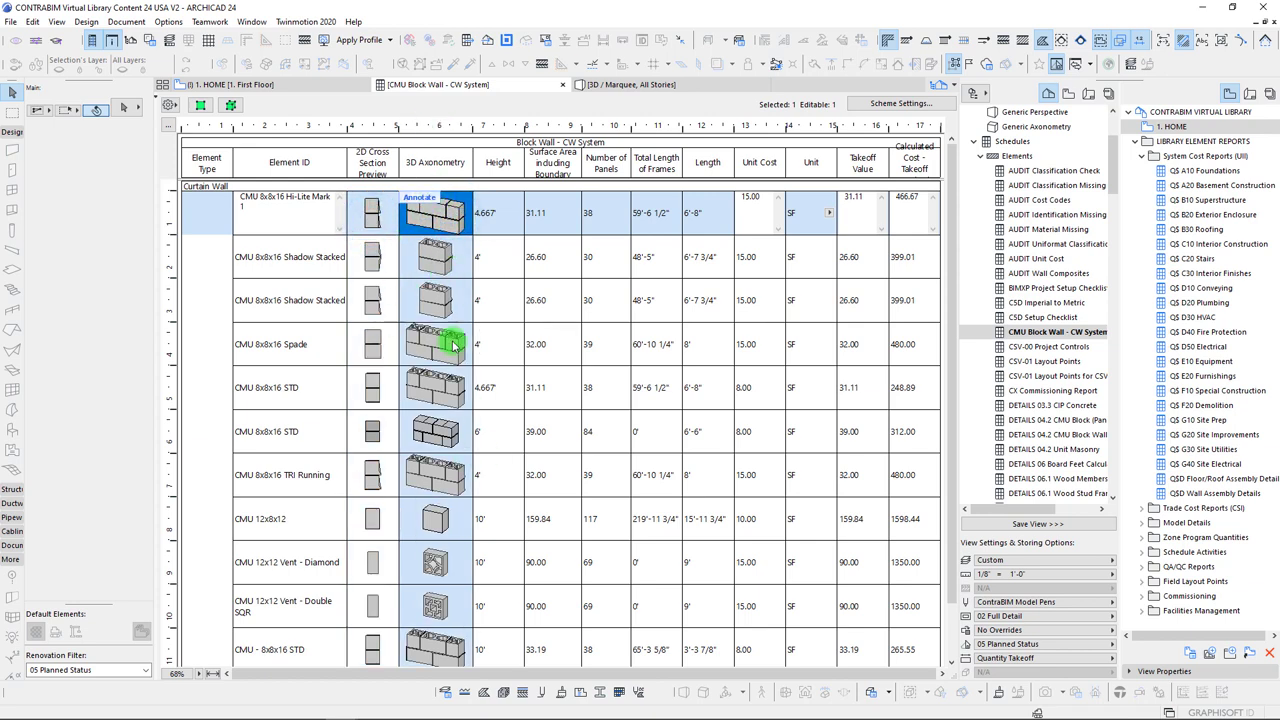
# Review the CMU 8x8x16 Hi-Lite Mark 1 row's quantity and cost fields from Height through Takeoff Value
pyautogui.click(493, 215)
pyautogui.click(553, 214)
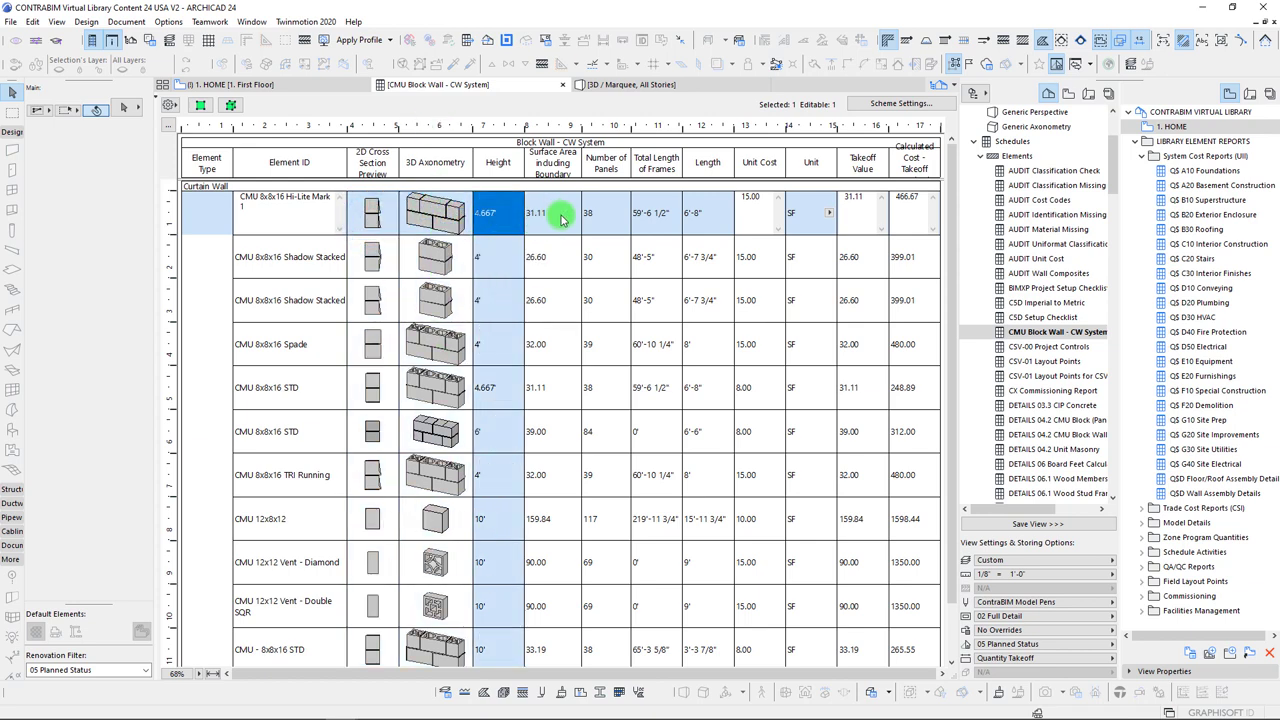
pyautogui.click(613, 218)
pyautogui.click(667, 213)
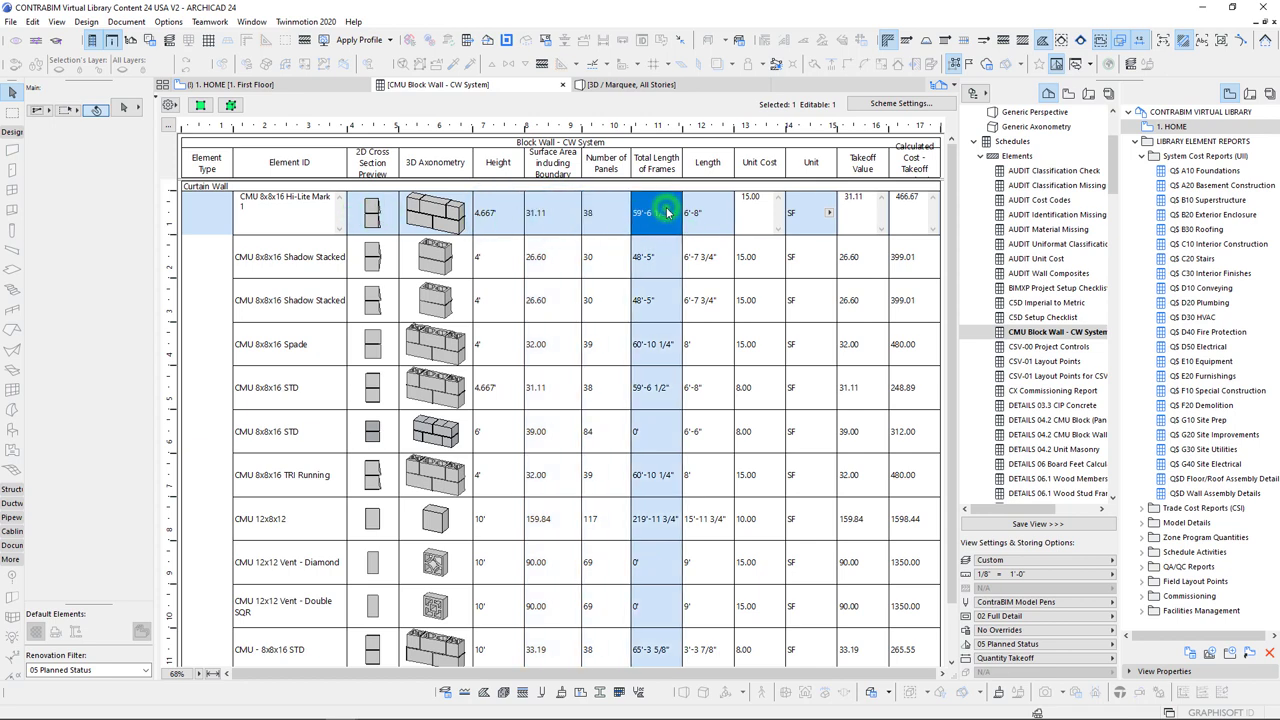
pyautogui.click(700, 214)
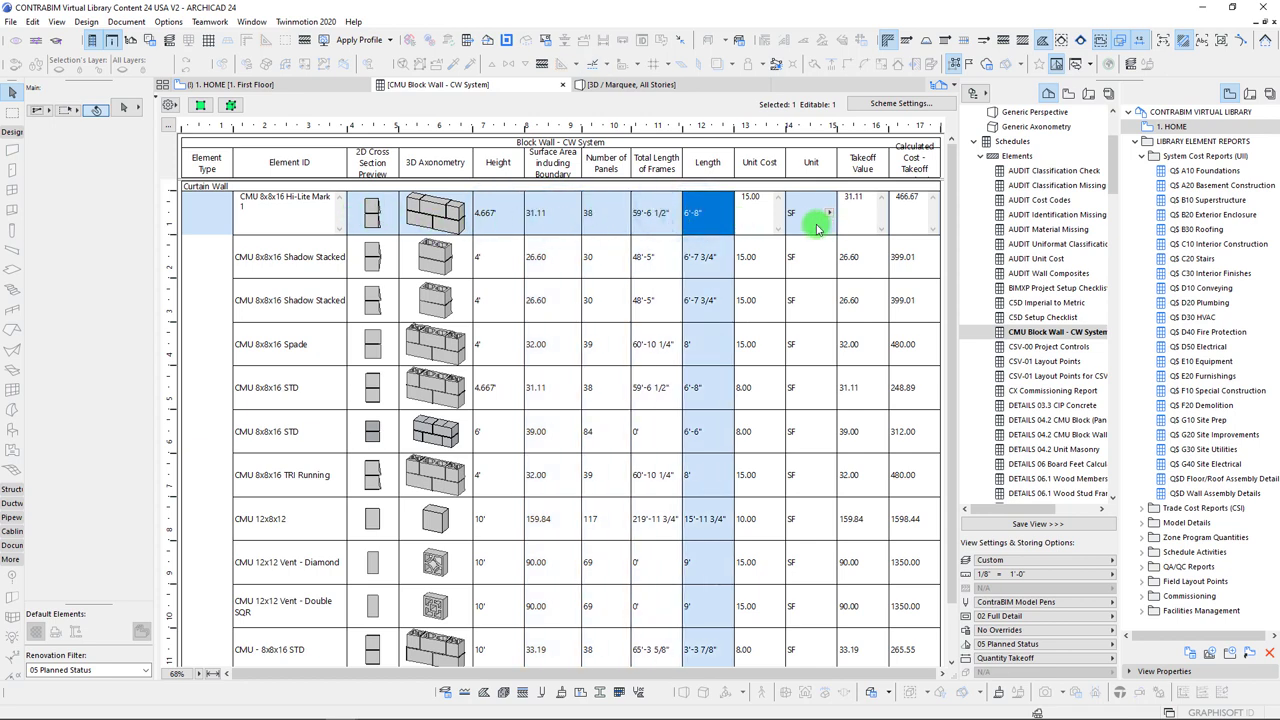
pyautogui.click(745, 213)
pyautogui.click(810, 214)
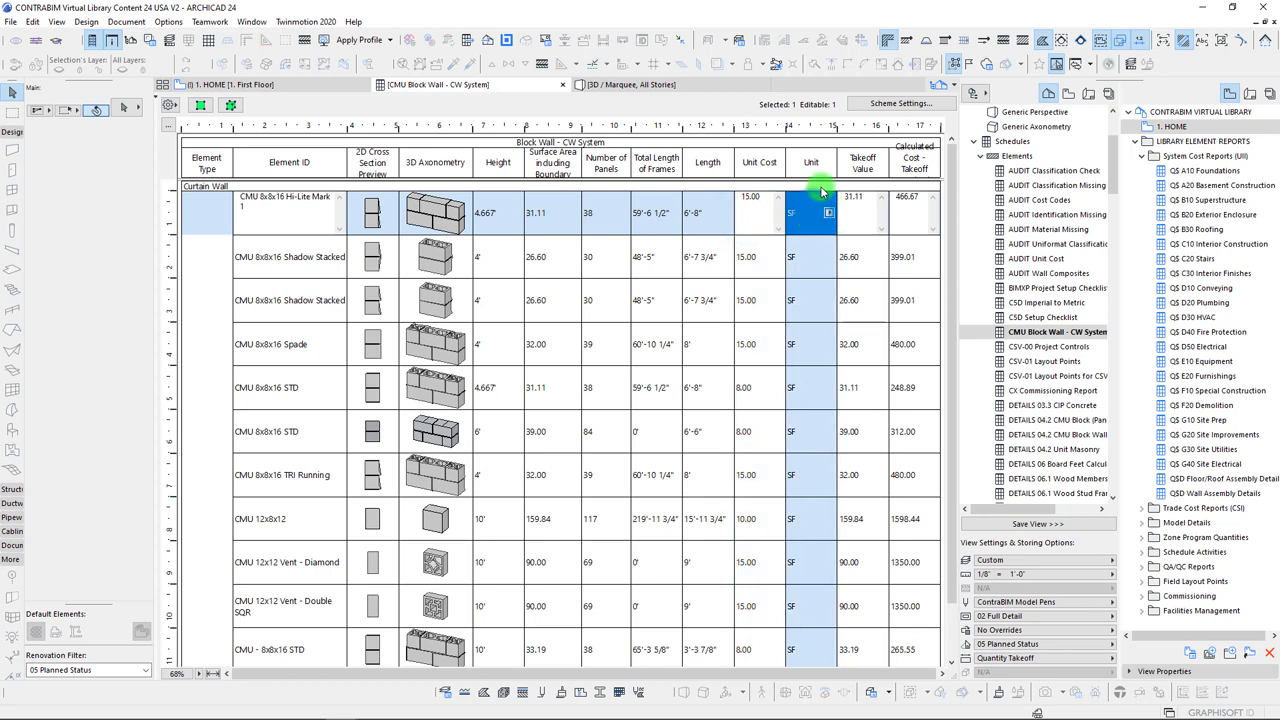
pyautogui.click(877, 217)
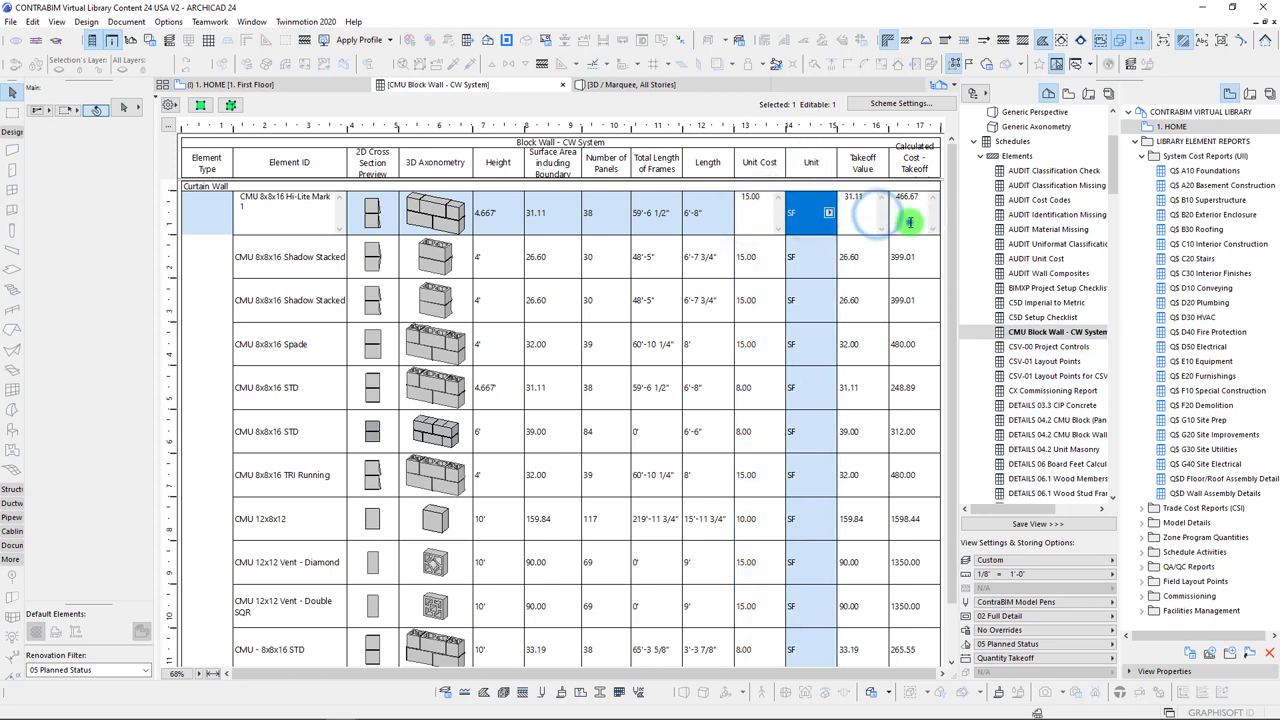
# Widen the Calculated Cost - Takeoff Method column of the block wall schedule
pyautogui.click(909, 220)
pyautogui.moveTo(941, 129); pyautogui.dragTo(958, 129)
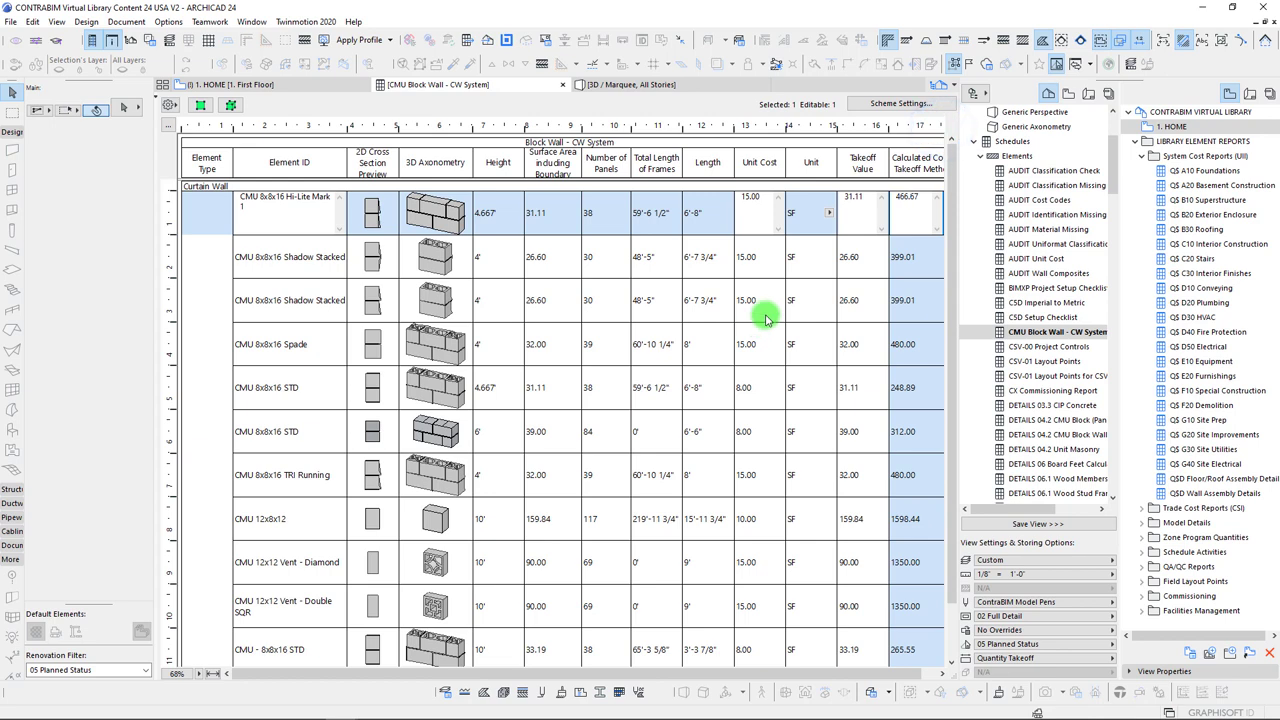
# Duplicate the CMU Block Wall - CW System scheme as a new scheme with ID CMU and name Block Wall - CW Panel
pyautogui.click(884, 105)
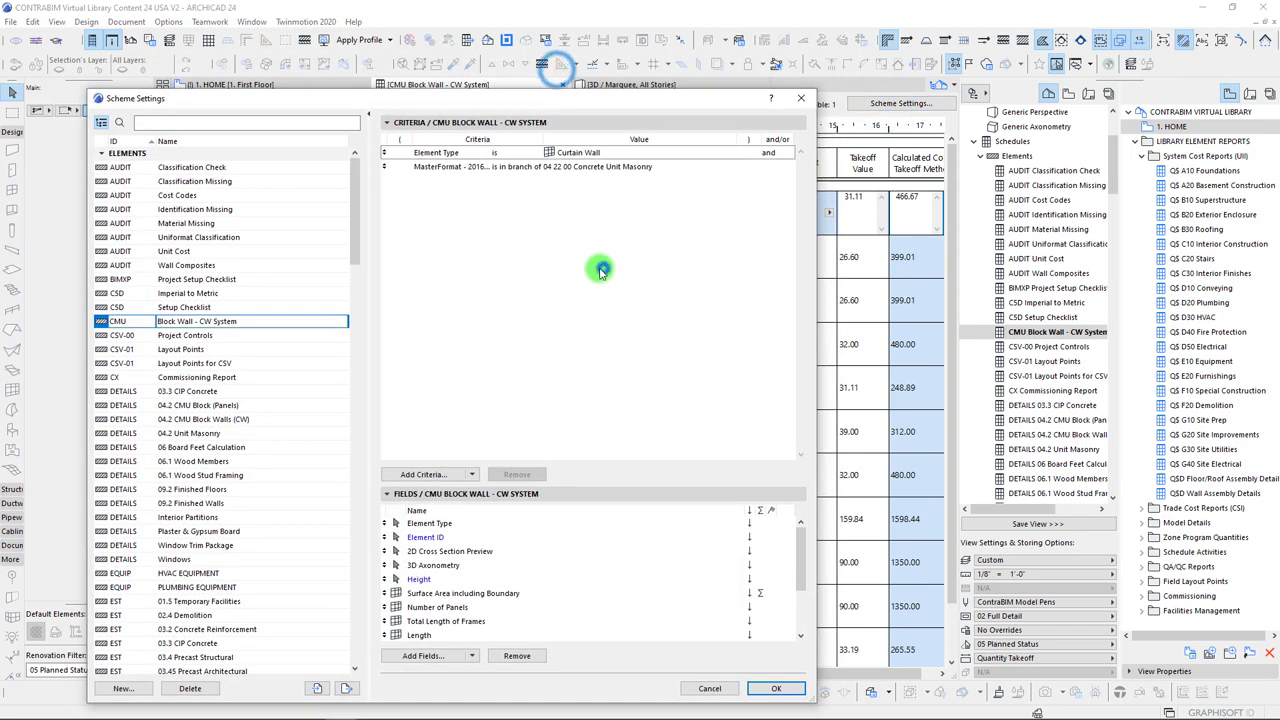
pyautogui.click(123, 688)
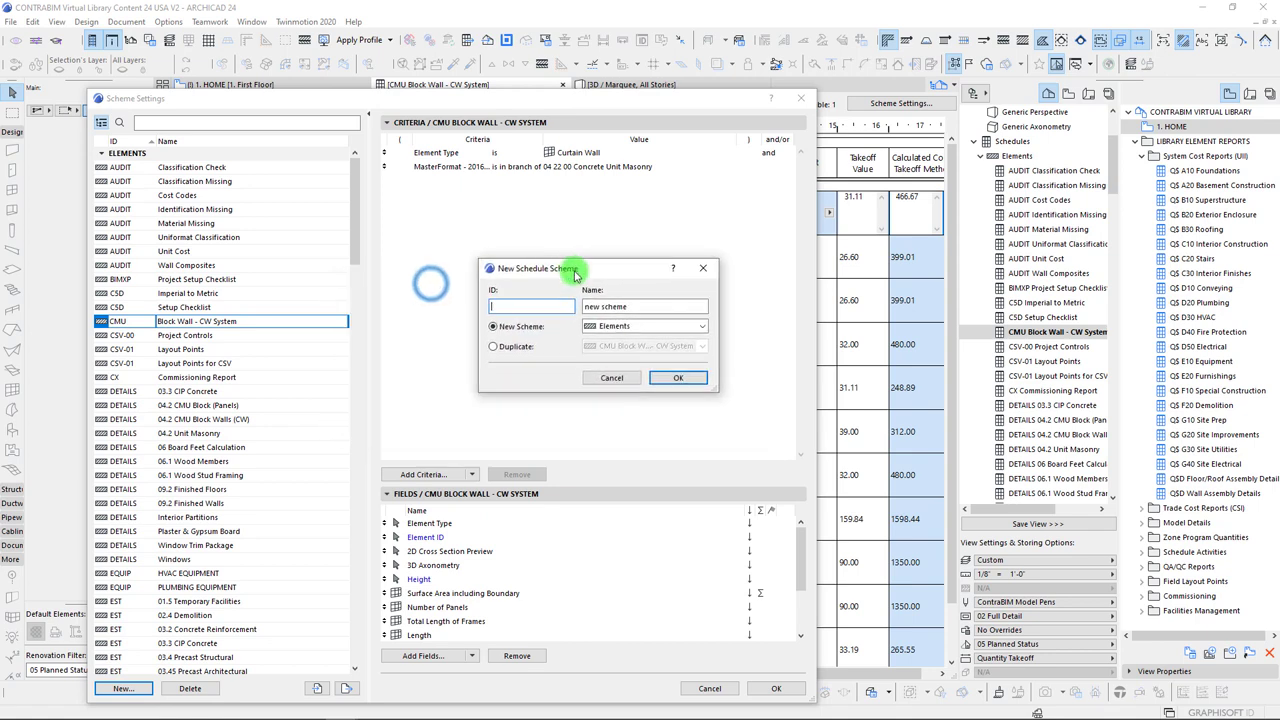
pyautogui.click(492, 347)
pyautogui.moveTo(696, 307); pyautogui.dragTo(630, 318)
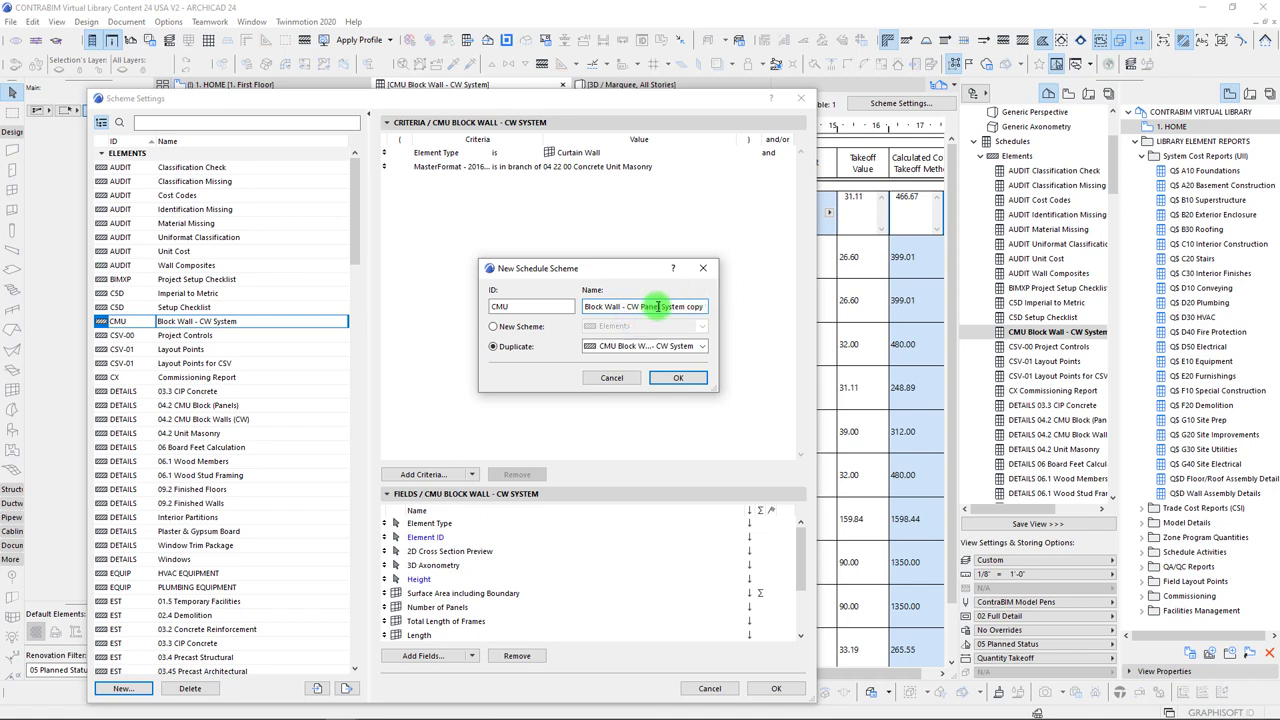
pyautogui.moveTo(675, 306); pyautogui.dragTo(777, 306)
pyautogui.press('BackSpace')
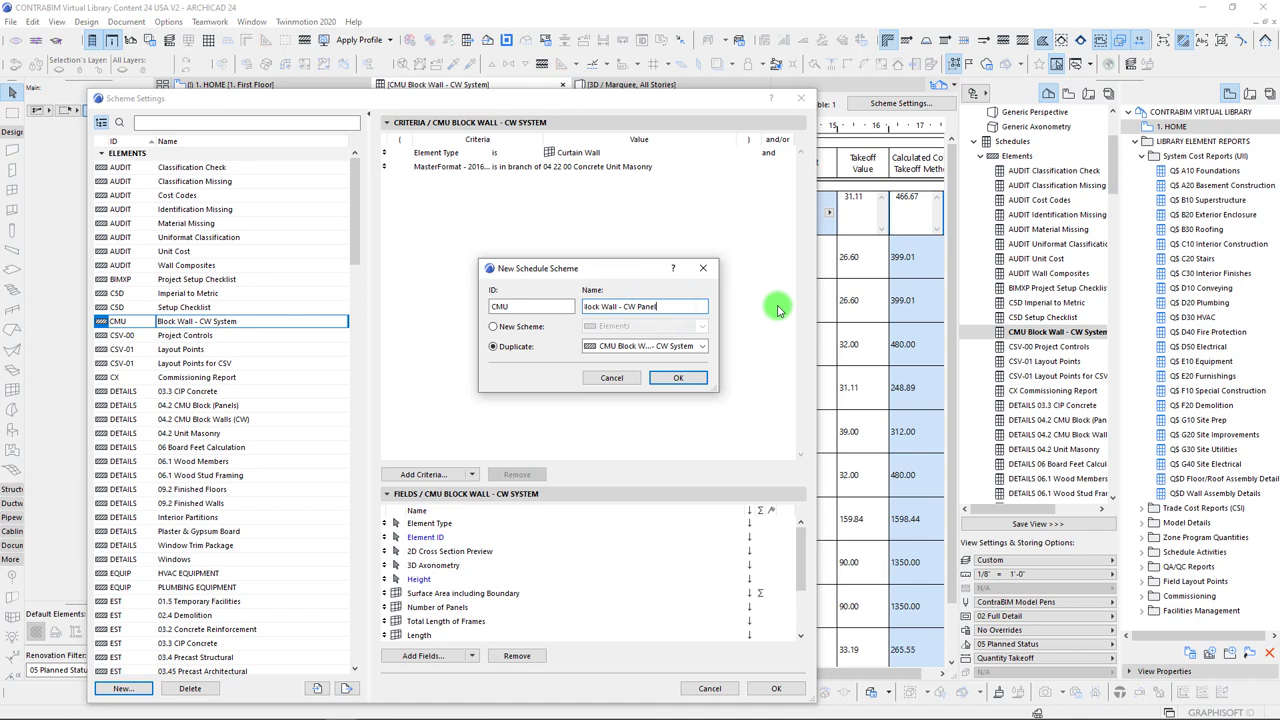
pyautogui.click(670, 380)
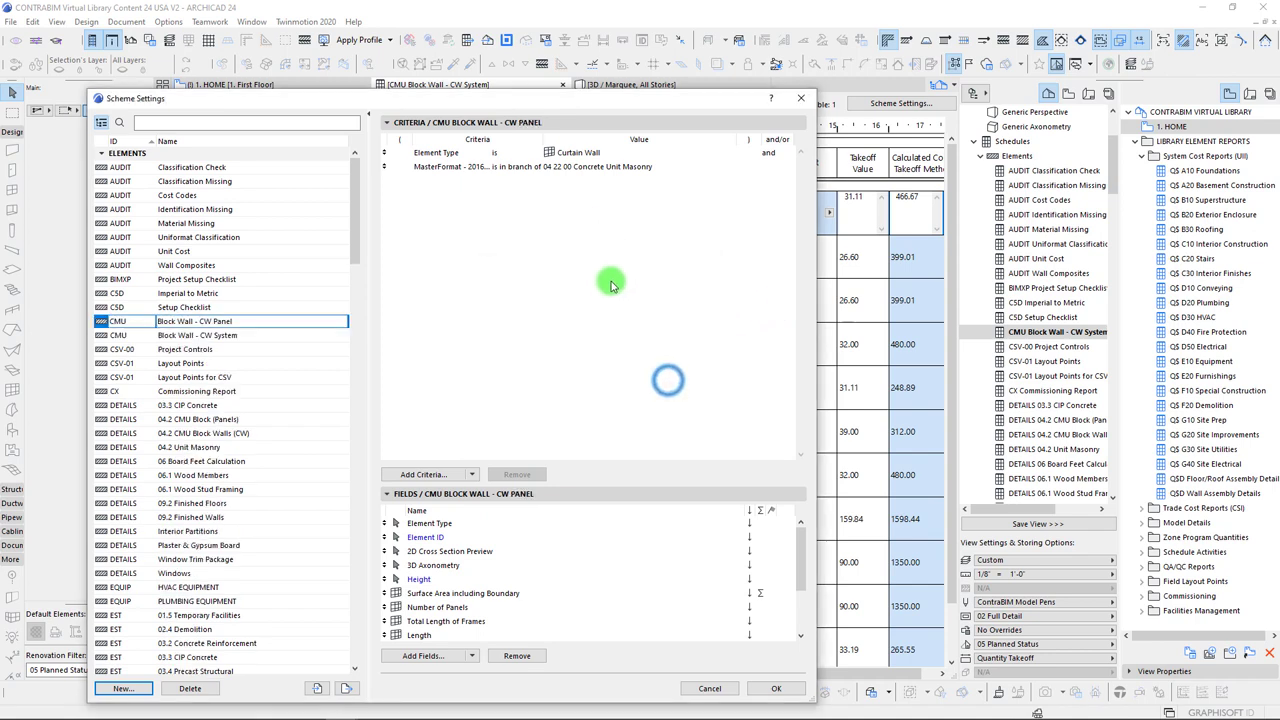
# Change the Element Type criterion of the CW Panel scheme to the curtain wall's Panel component
pyautogui.click(612, 152)
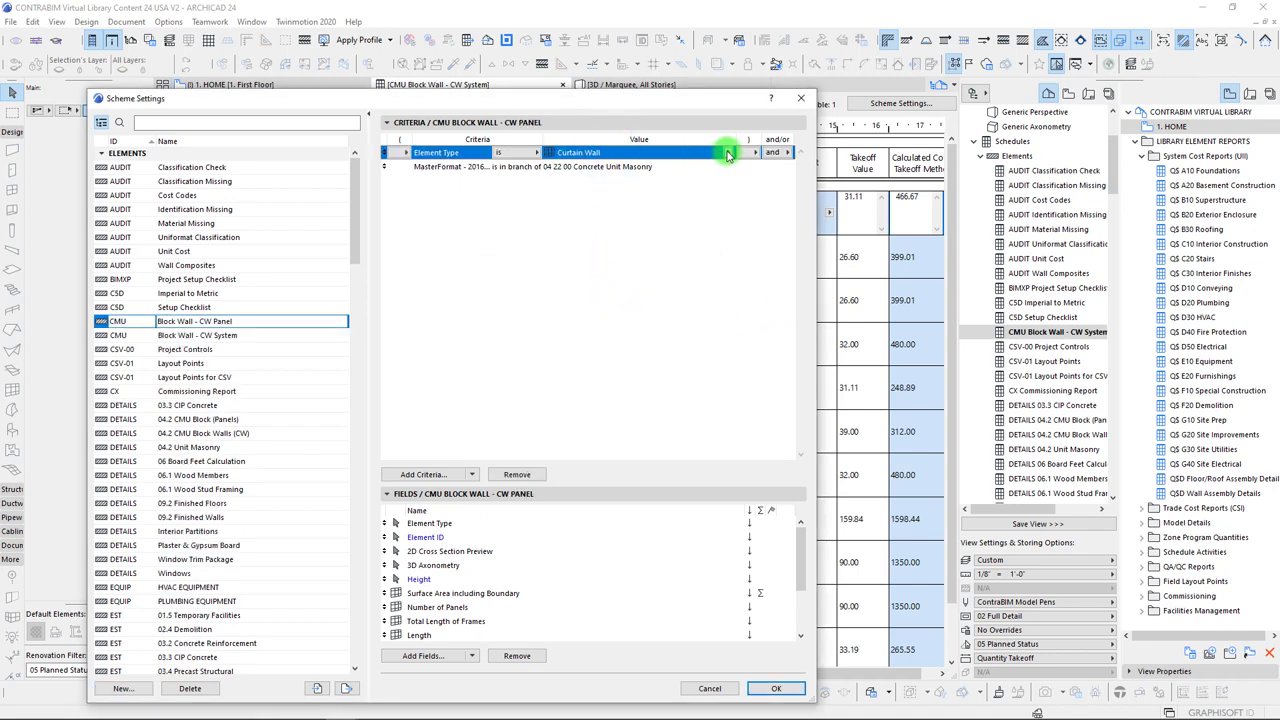
pyautogui.click(728, 153)
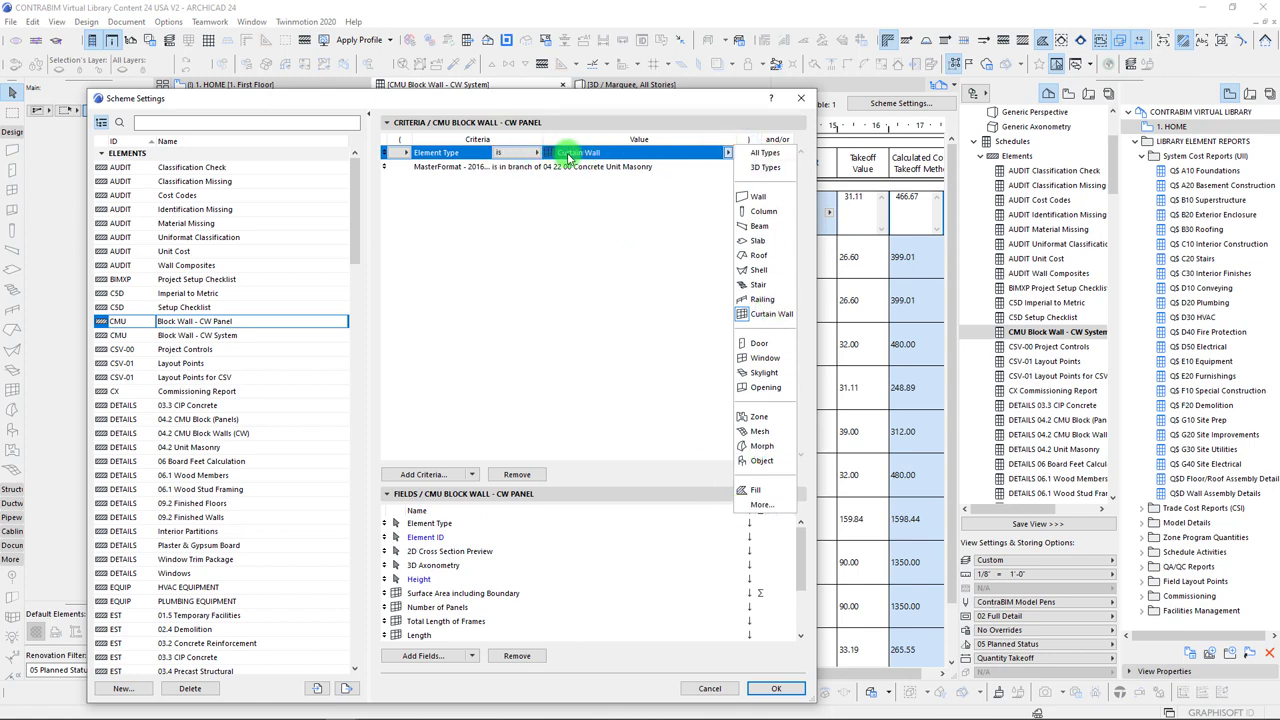
pyautogui.click(759, 504)
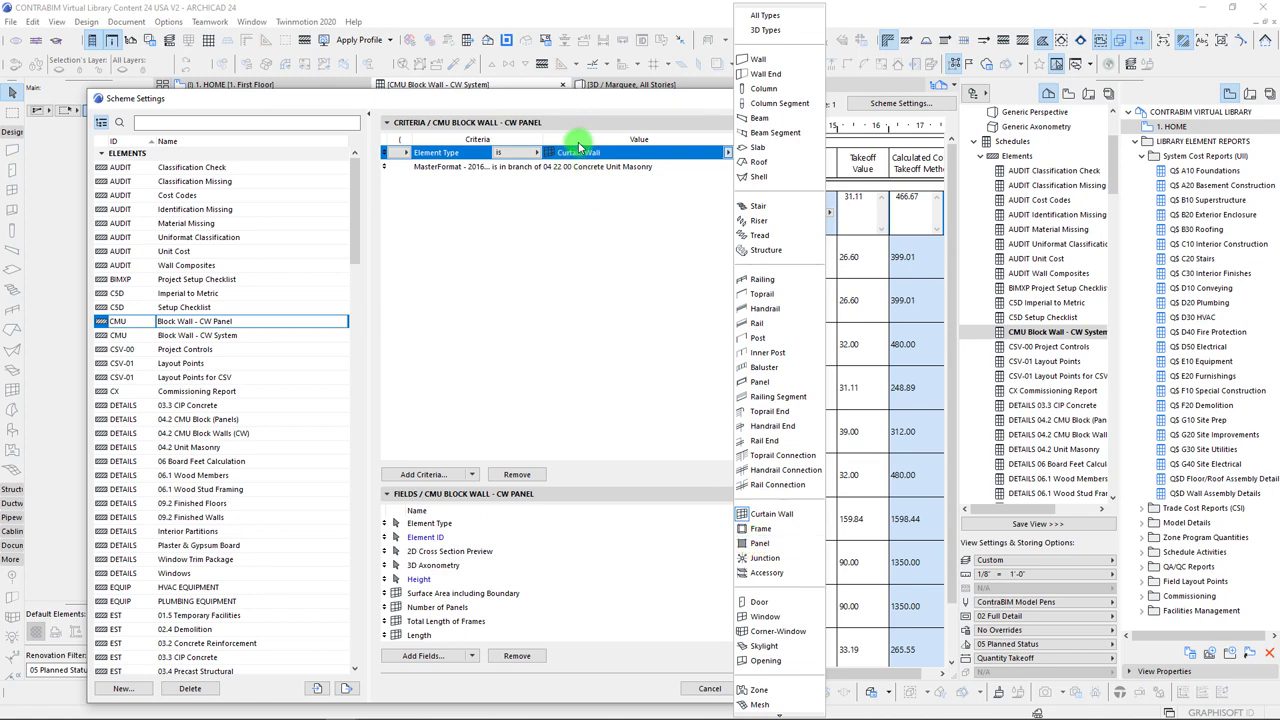
pyautogui.click(760, 543)
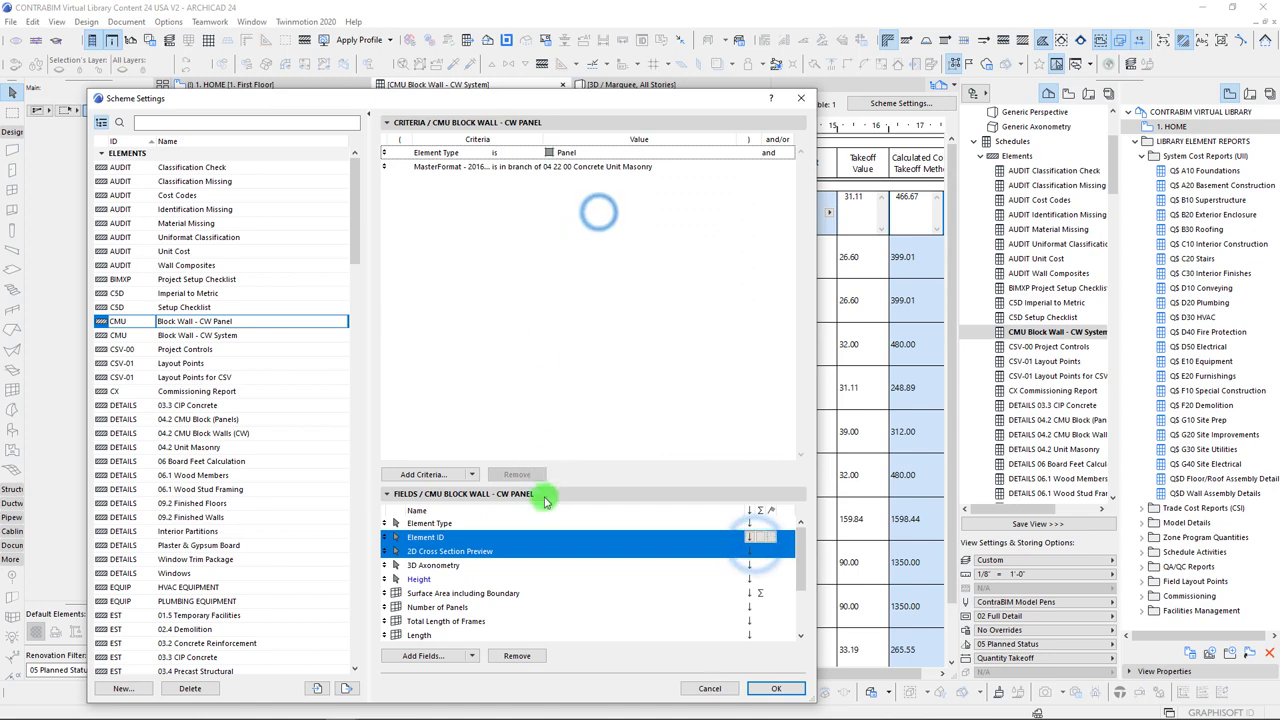
# Review the scheme's general fields from Element Type through Height for use with panels
pyautogui.click(452, 520)
pyautogui.click(429, 536)
pyautogui.click(429, 553)
pyautogui.click(428, 566)
pyautogui.click(427, 522)
pyautogui.click(426, 537)
pyautogui.click(430, 551)
pyautogui.click(428, 565)
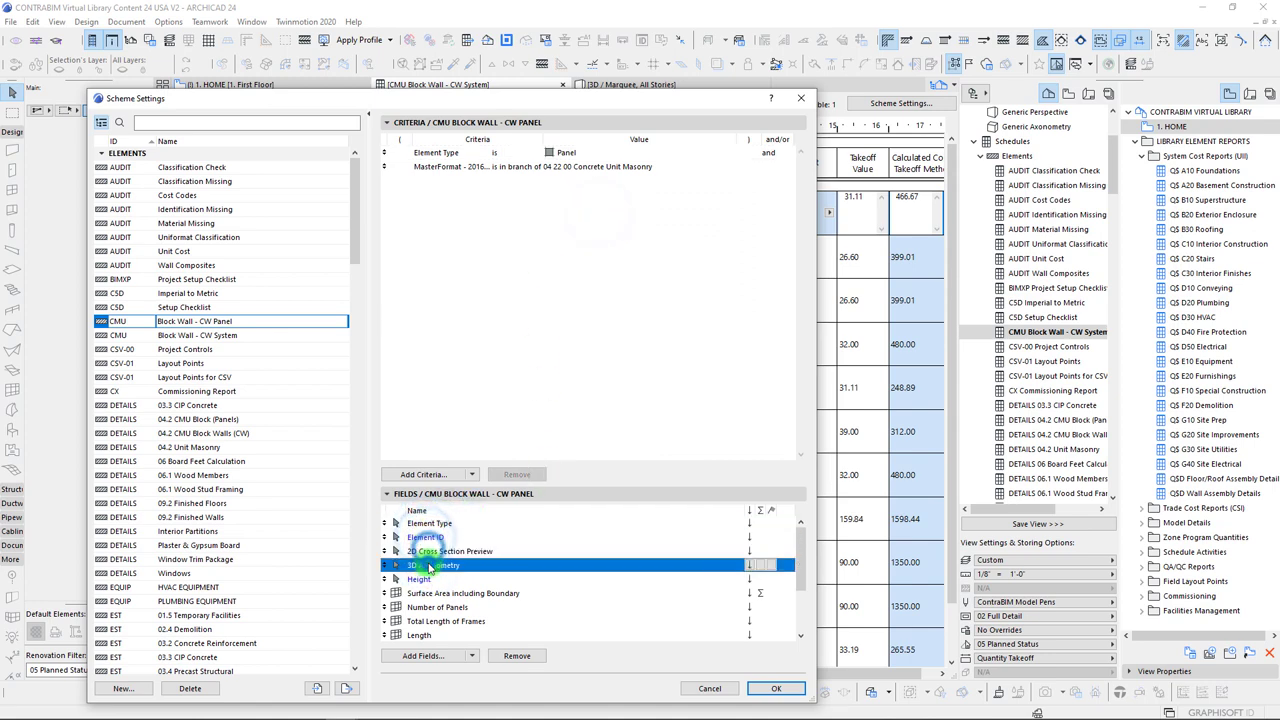
pyautogui.click(422, 580)
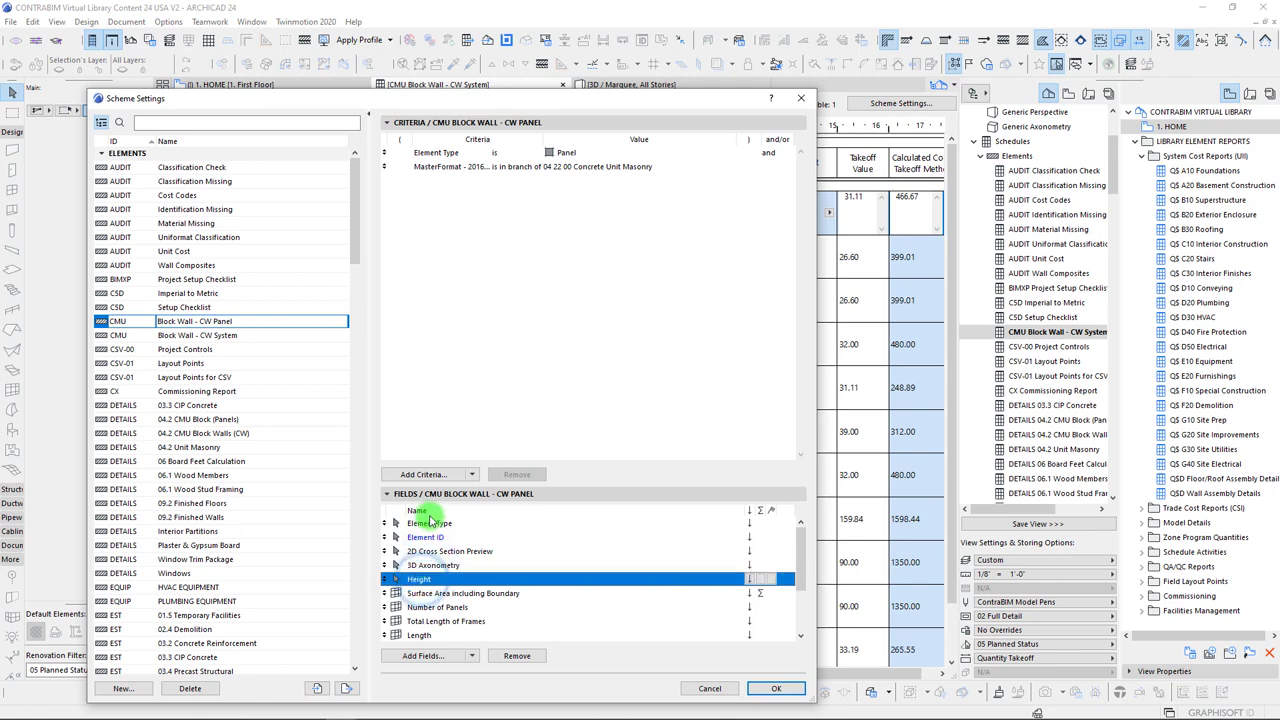
pyautogui.click(430, 523)
pyautogui.click(430, 537)
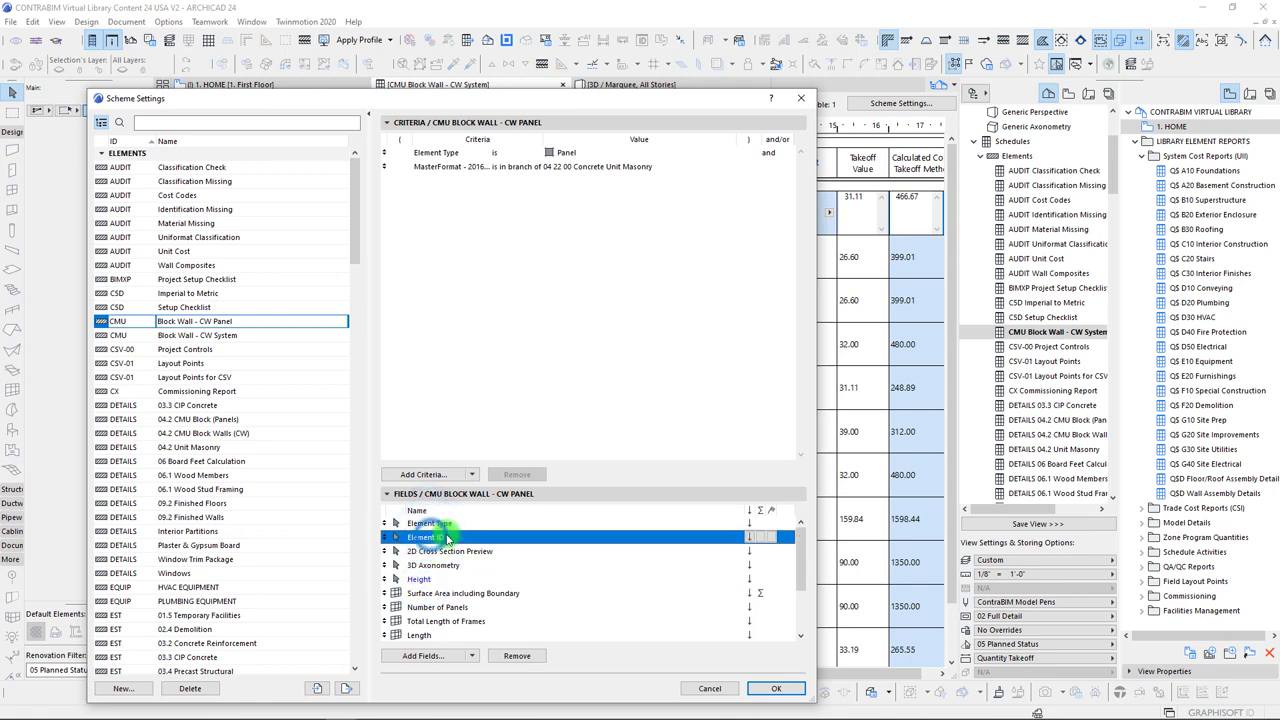
# Review the scheme's curtain wall fields from Surface Area including Boundary through Length
pyautogui.scroll(-1, 470, 601)
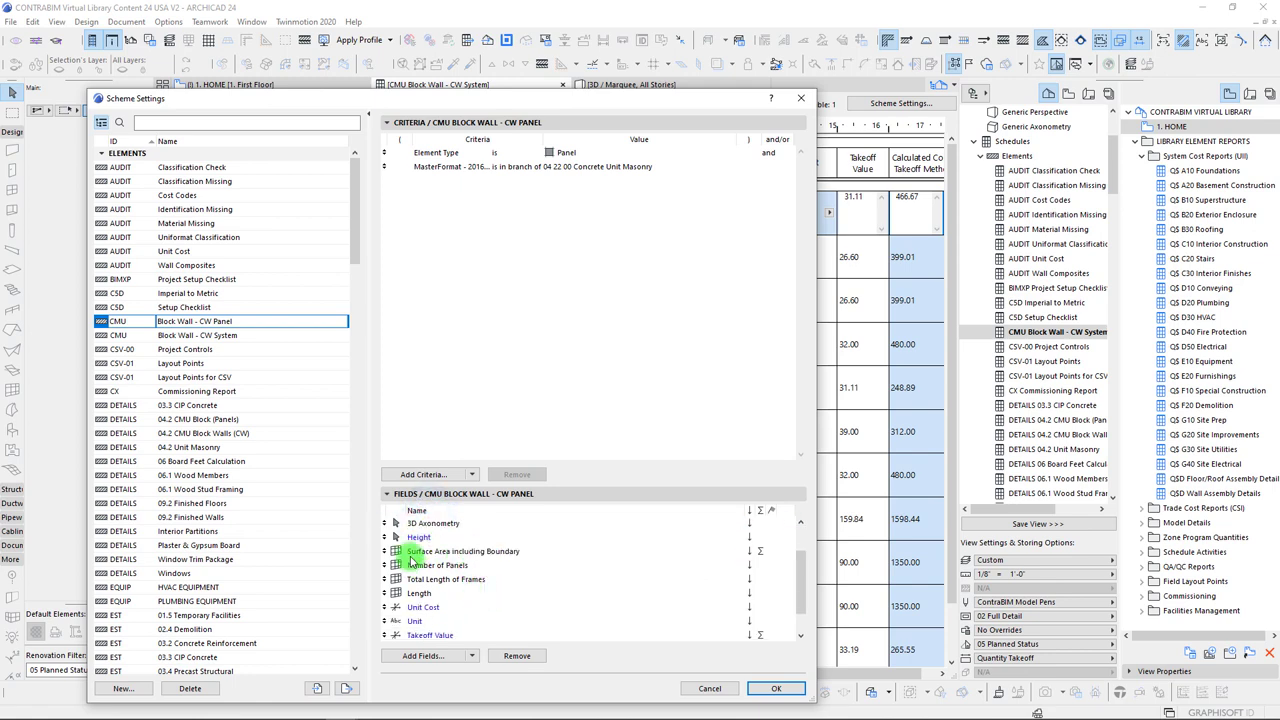
pyautogui.click(418, 553)
pyautogui.click(424, 565)
pyautogui.click(421, 580)
pyautogui.click(419, 595)
pyautogui.click(428, 553)
pyautogui.click(426, 566)
pyautogui.click(418, 595)
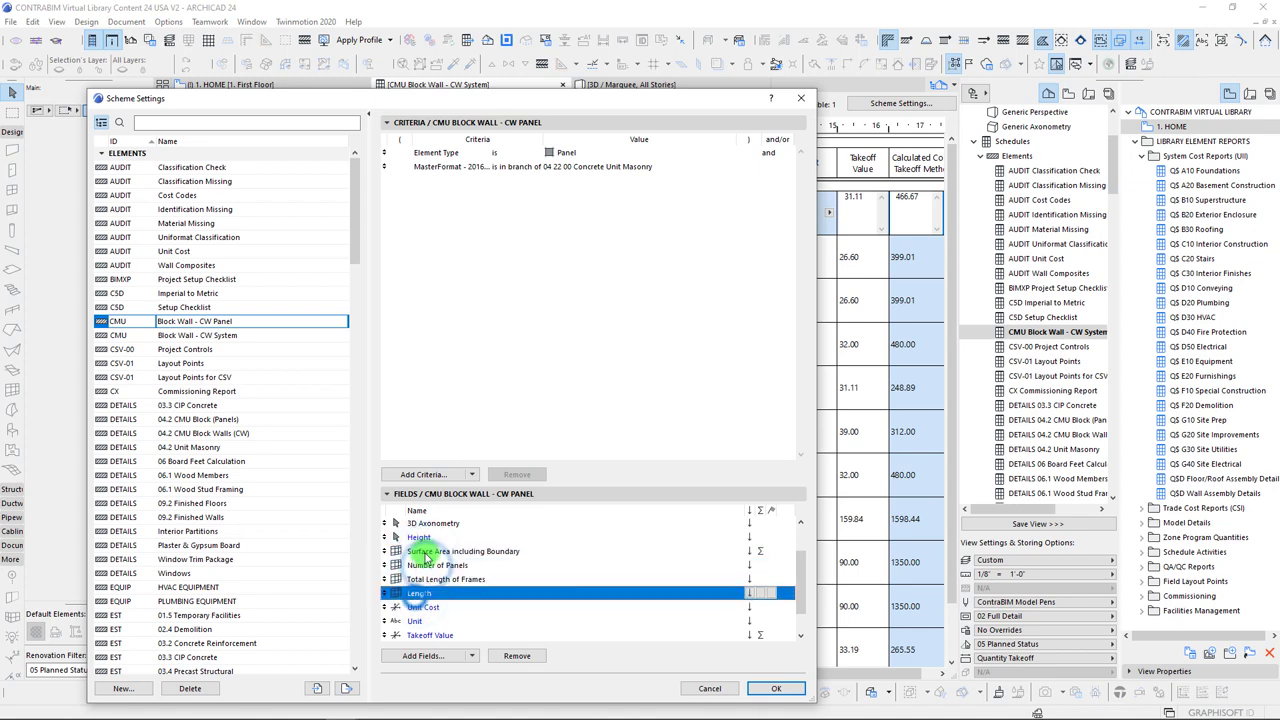
# Remove the cost fields from Unit Cost to the end of the field list from the CW Panel scheme
pyautogui.click(424, 607)
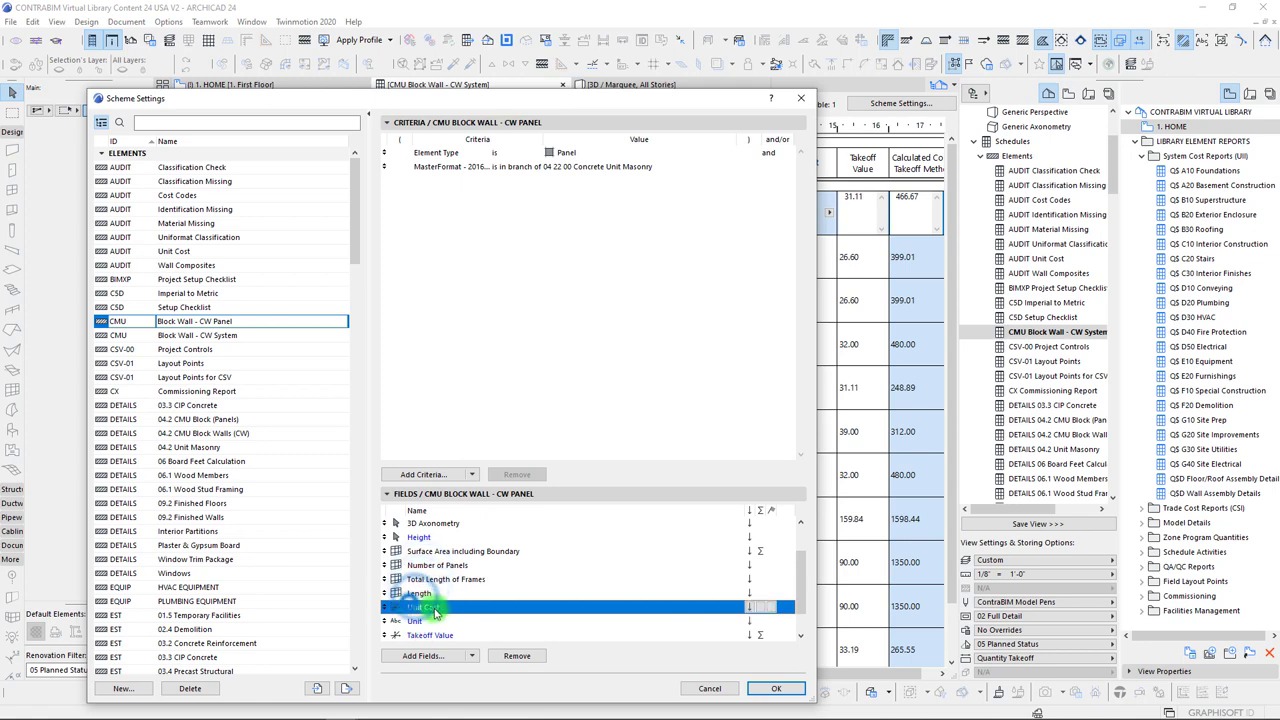
pyautogui.scroll(-1, 426, 610)
pyautogui.keyDown('shift'); pyautogui.click(436, 620); pyautogui.keyUp('shift')
pyautogui.click(518, 656)
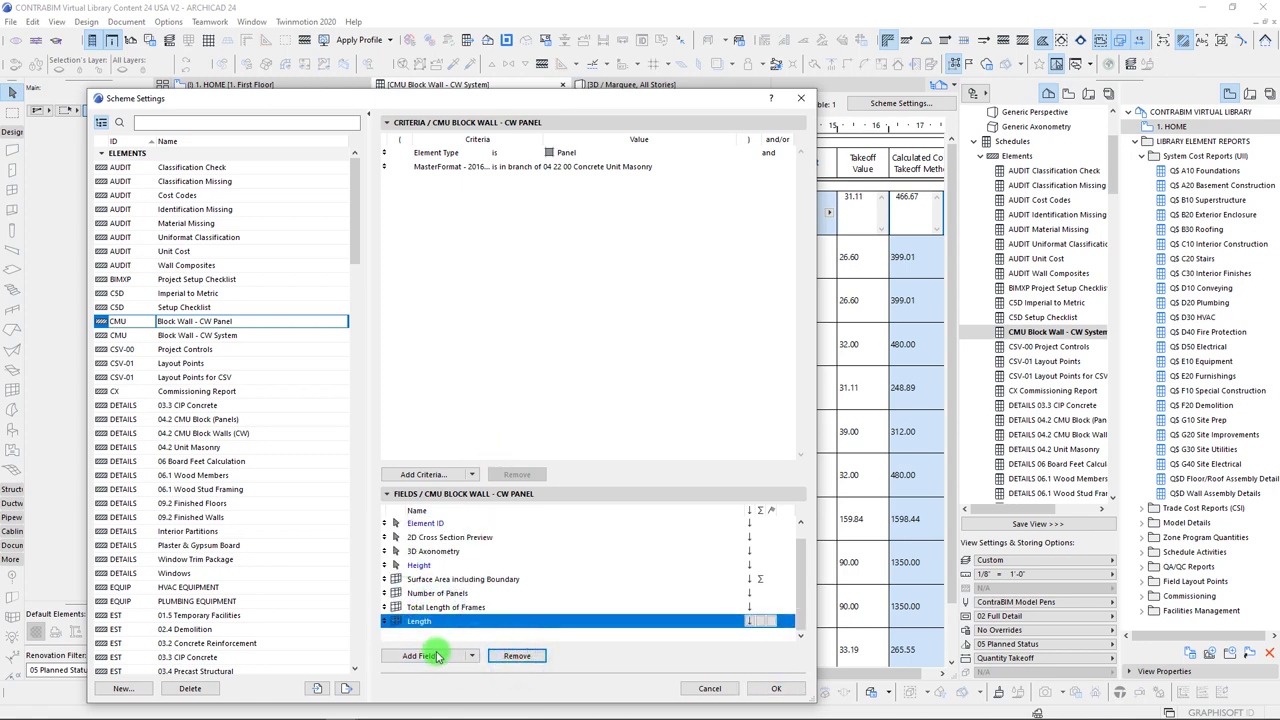
# Add the Curtain Wall Panel fields Panel Type, Panel Function and Panel Class to the scheme
pyautogui.click(430, 667)
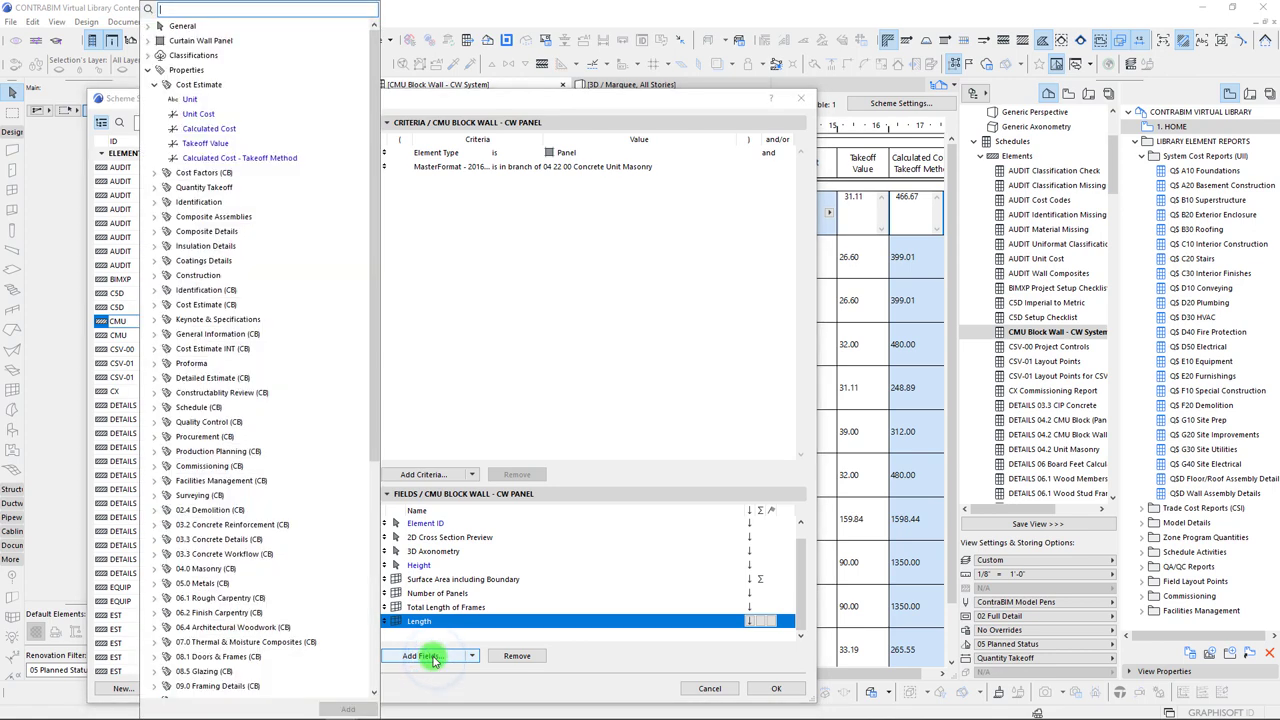
pyautogui.click(154, 84)
pyautogui.click(154, 70)
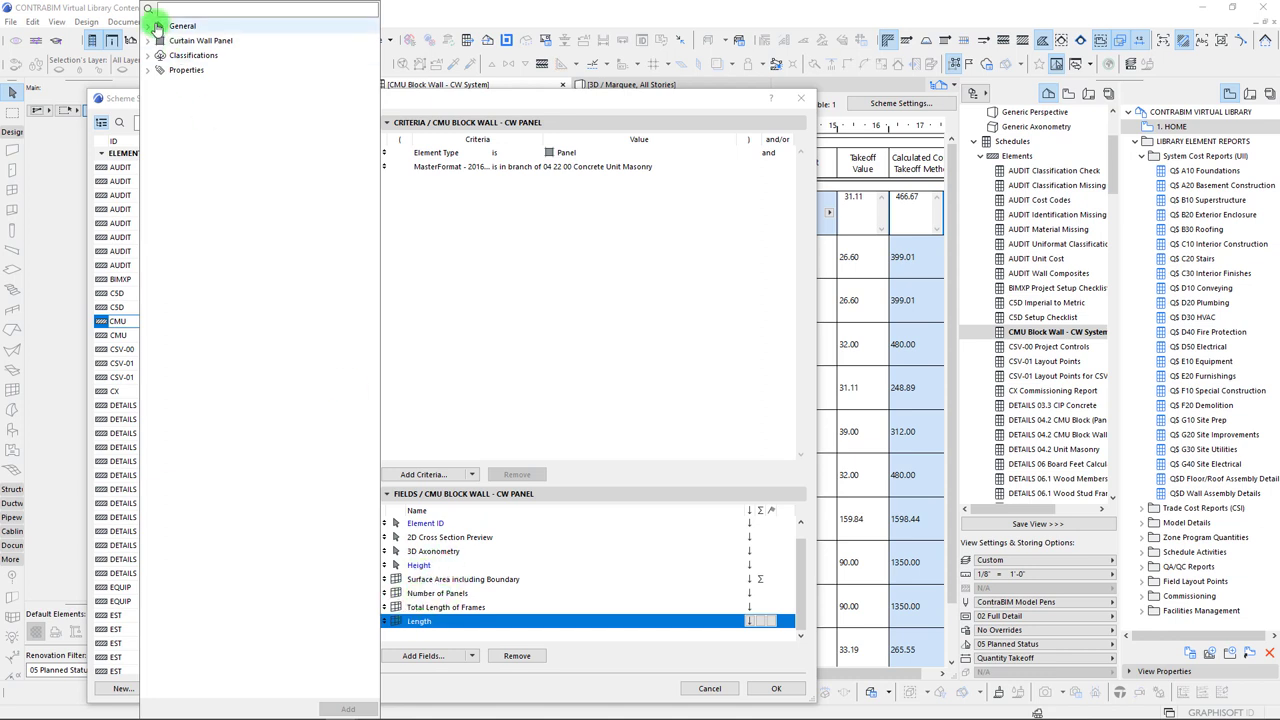
pyautogui.click(149, 42)
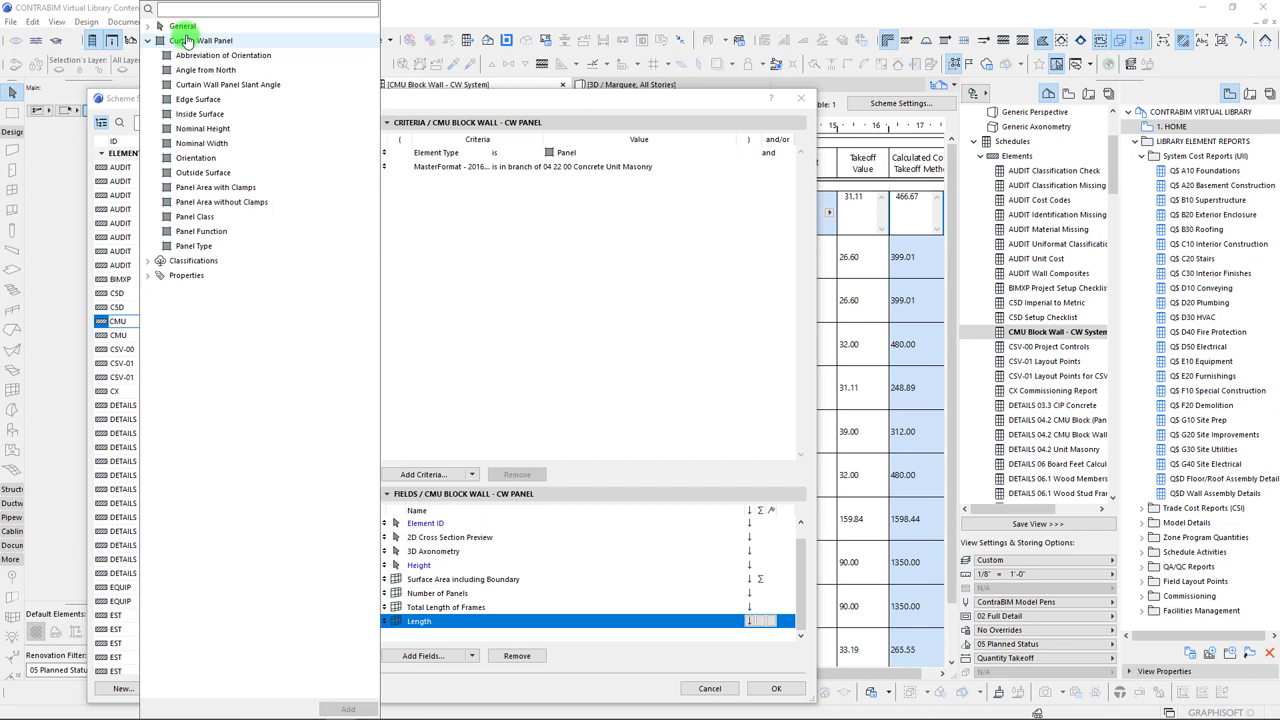
pyautogui.doubleClick(184, 249)
pyautogui.doubleClick(188, 233)
pyautogui.doubleClick(192, 219)
pyautogui.doubleClick(193, 217)
# Add the Curtain Wall Panel fields Panel Area with Clamps, Nominal Height and Nominal Width to the scheme
pyautogui.click(180, 191)
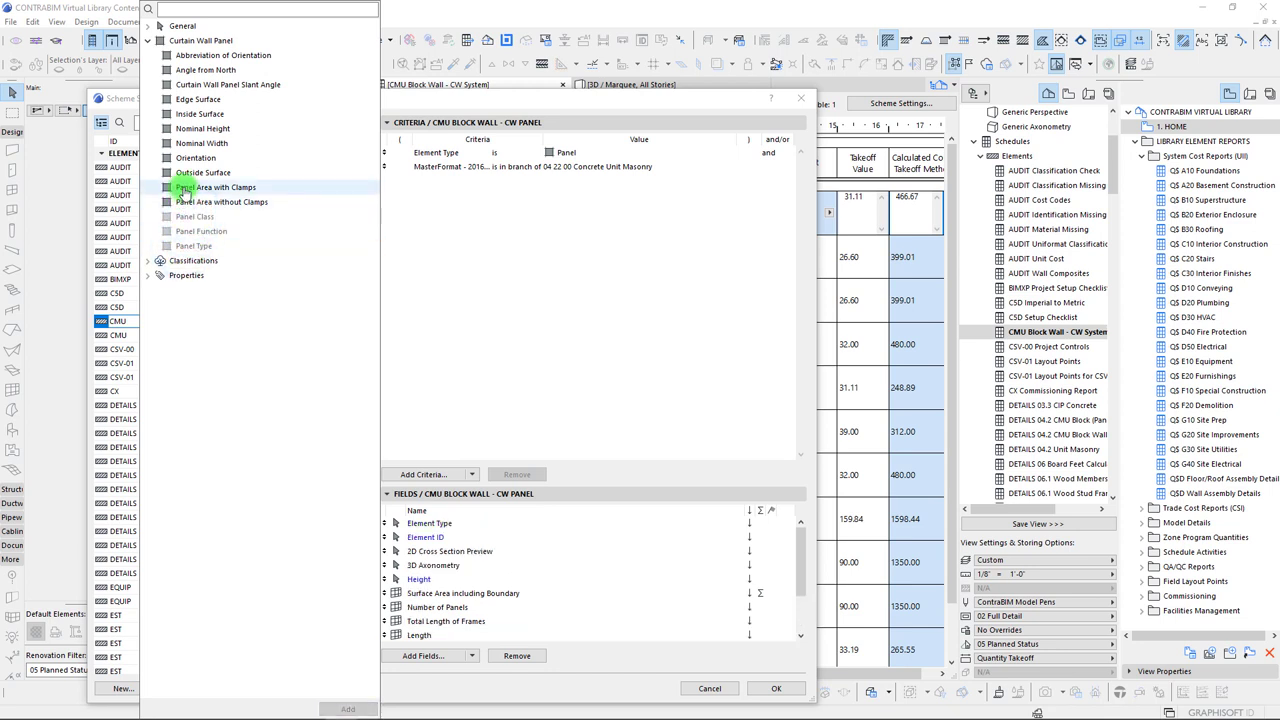
pyautogui.doubleClick(205, 188)
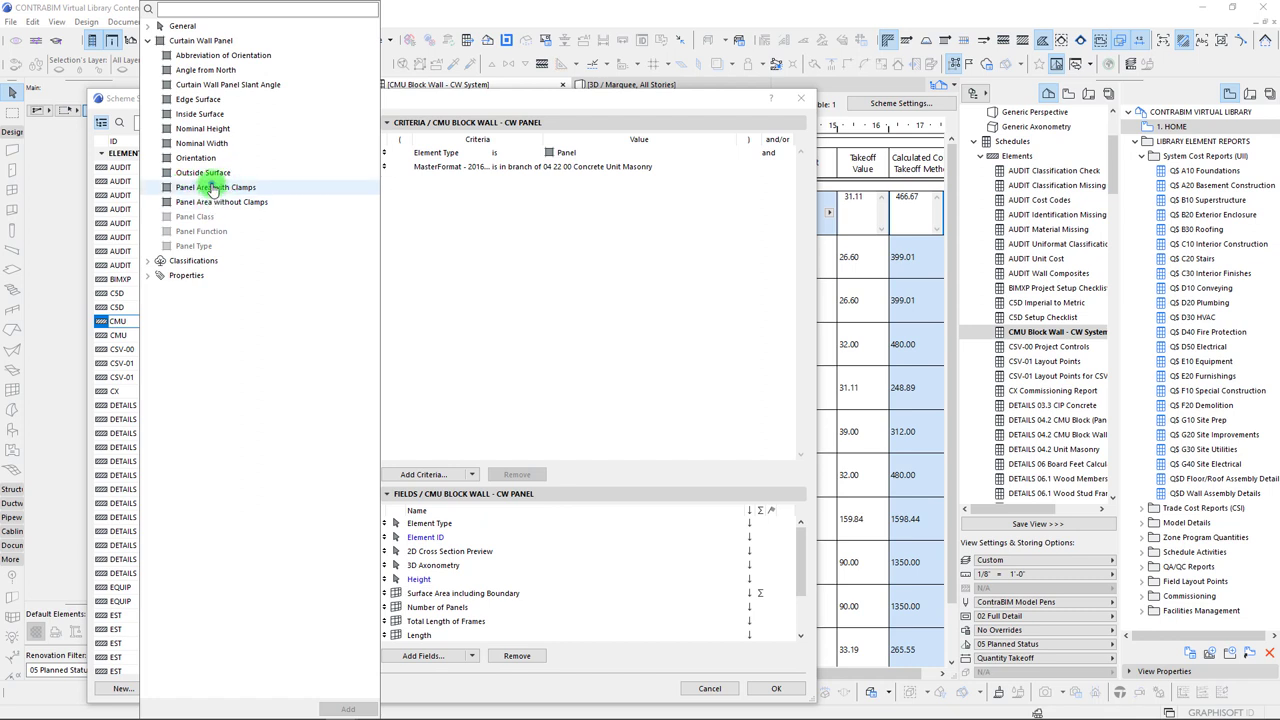
pyautogui.click(205, 175)
pyautogui.click(195, 178)
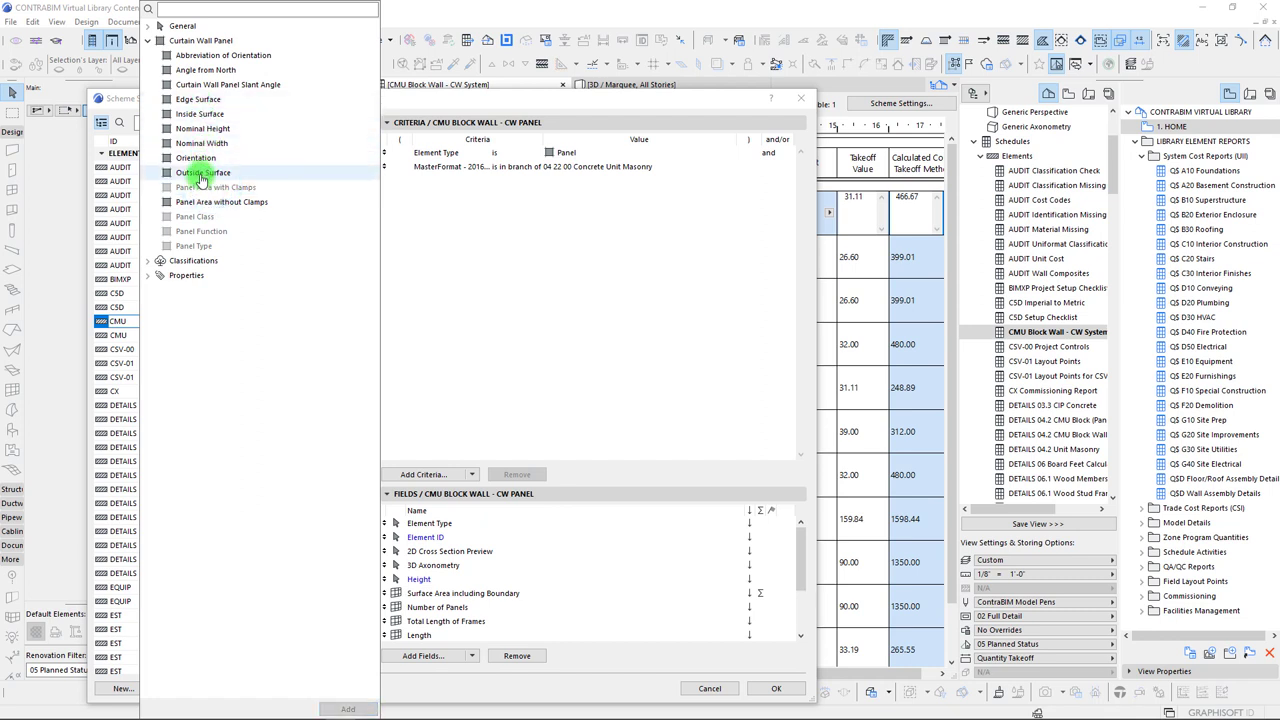
pyautogui.click(192, 87)
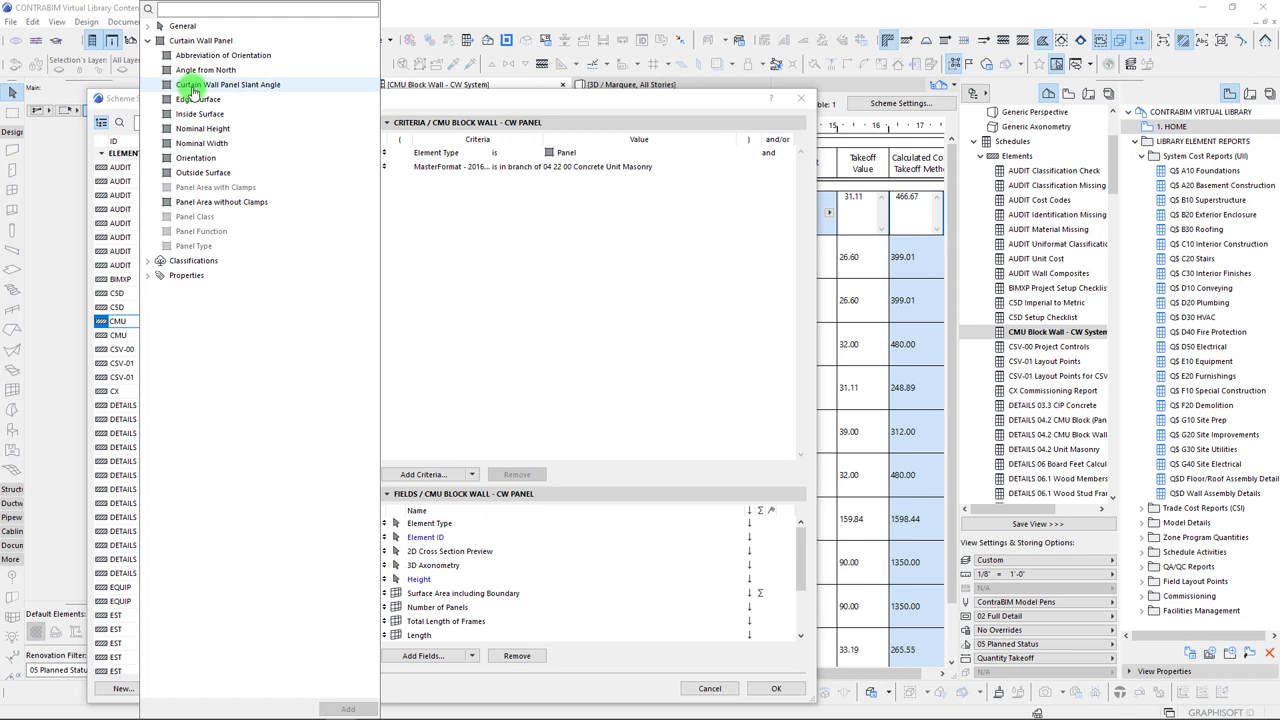
pyautogui.click(195, 129)
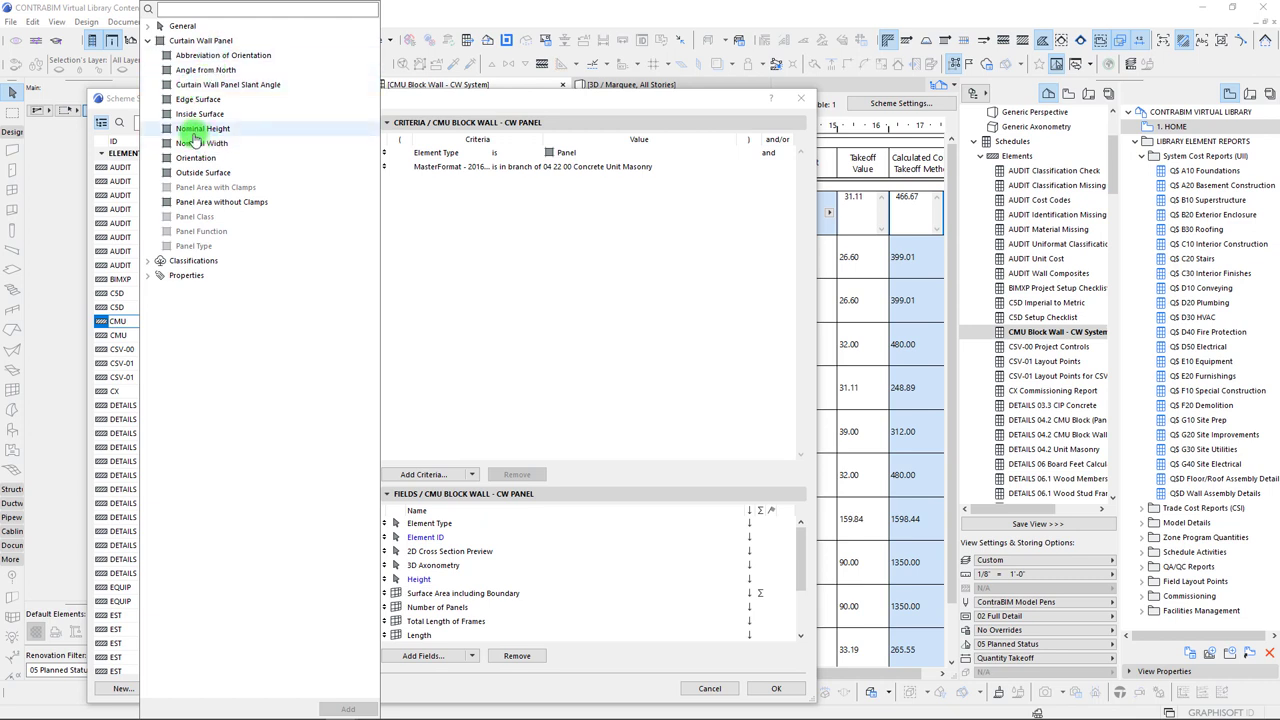
pyautogui.doubleClick(196, 130)
pyautogui.click(204, 146)
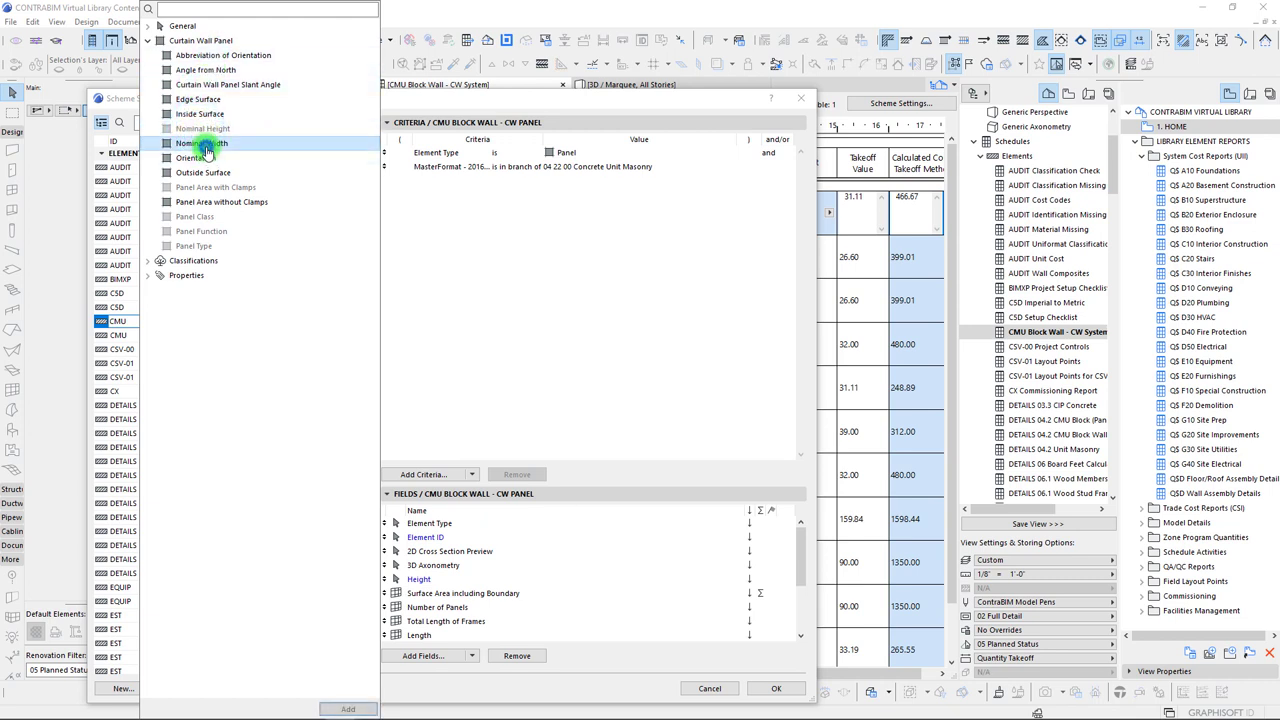
pyautogui.doubleClick(205, 147)
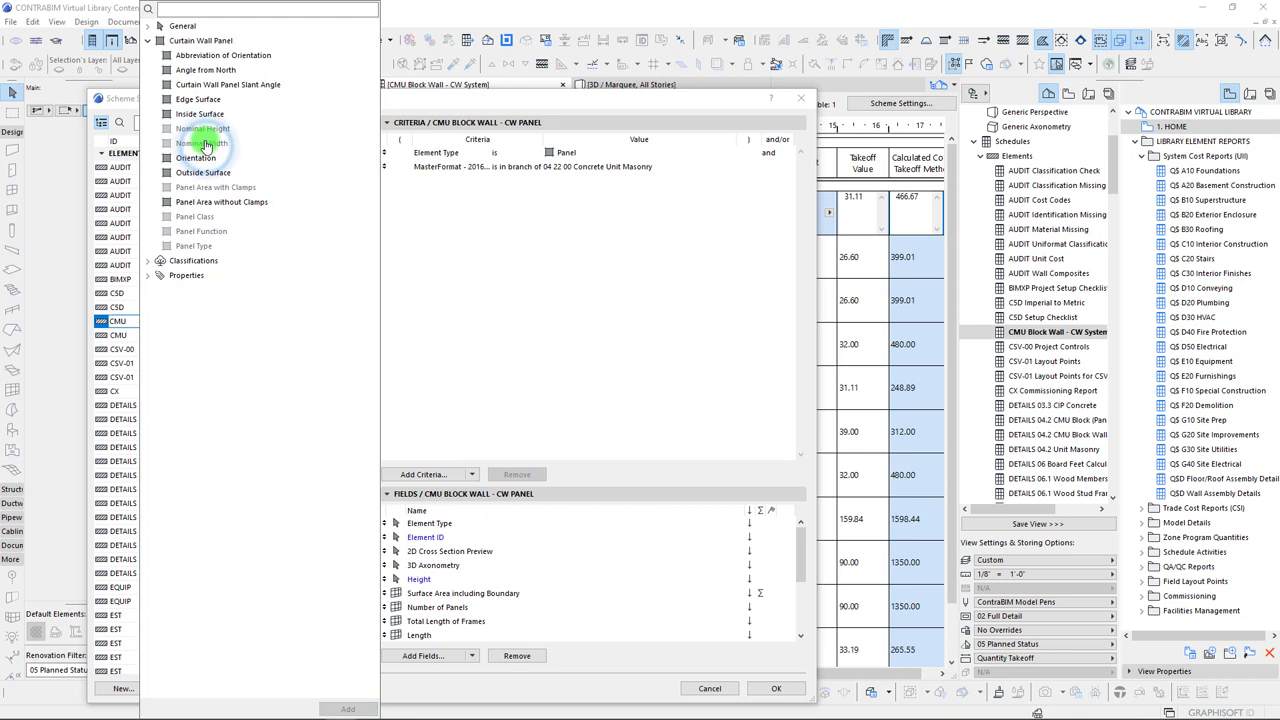
# Check the inherited Number of Panels, Total Length of Frames and Length fields against the newly added panel fields
pyautogui.click(447, 584)
pyautogui.scroll(-3, 445, 585)
pyautogui.scroll(3, 445, 585)
pyautogui.click(435, 593)
pyautogui.scroll(-3, 430, 590)
pyautogui.click(420, 581)
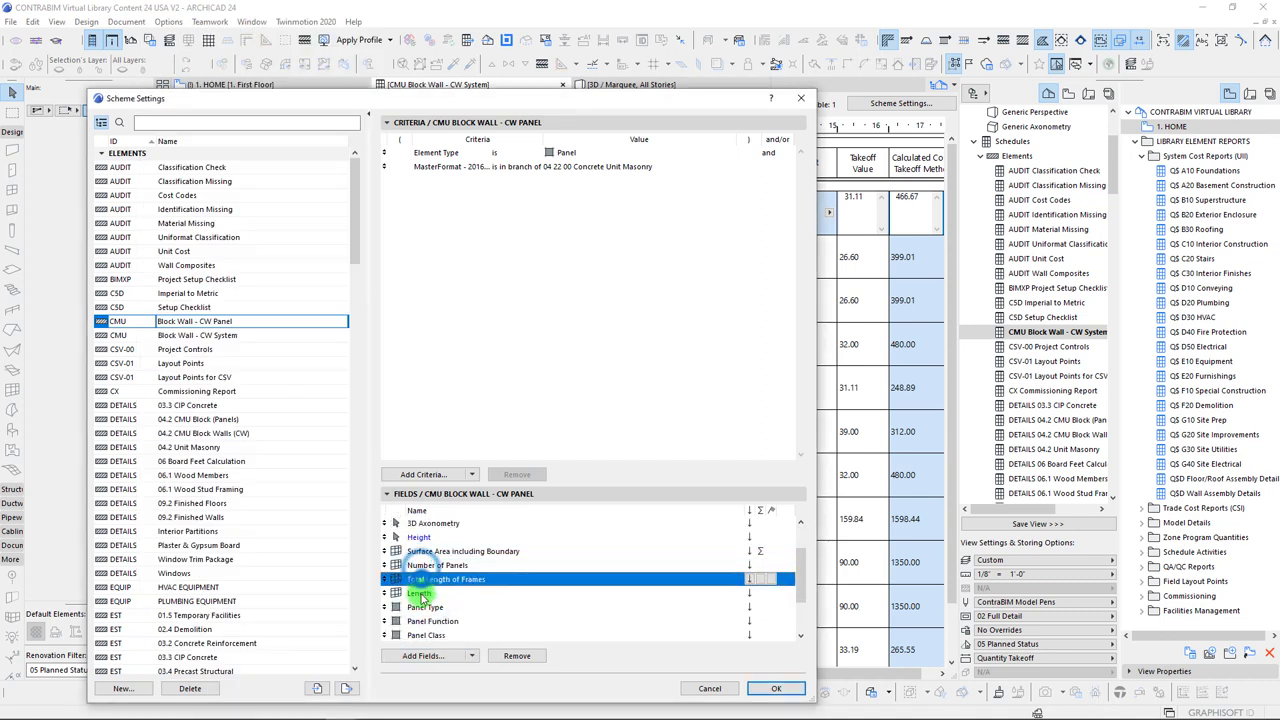
pyautogui.click(422, 592)
pyautogui.click(424, 580)
pyautogui.click(419, 594)
pyautogui.click(424, 566)
pyautogui.click(422, 580)
pyautogui.click(420, 593)
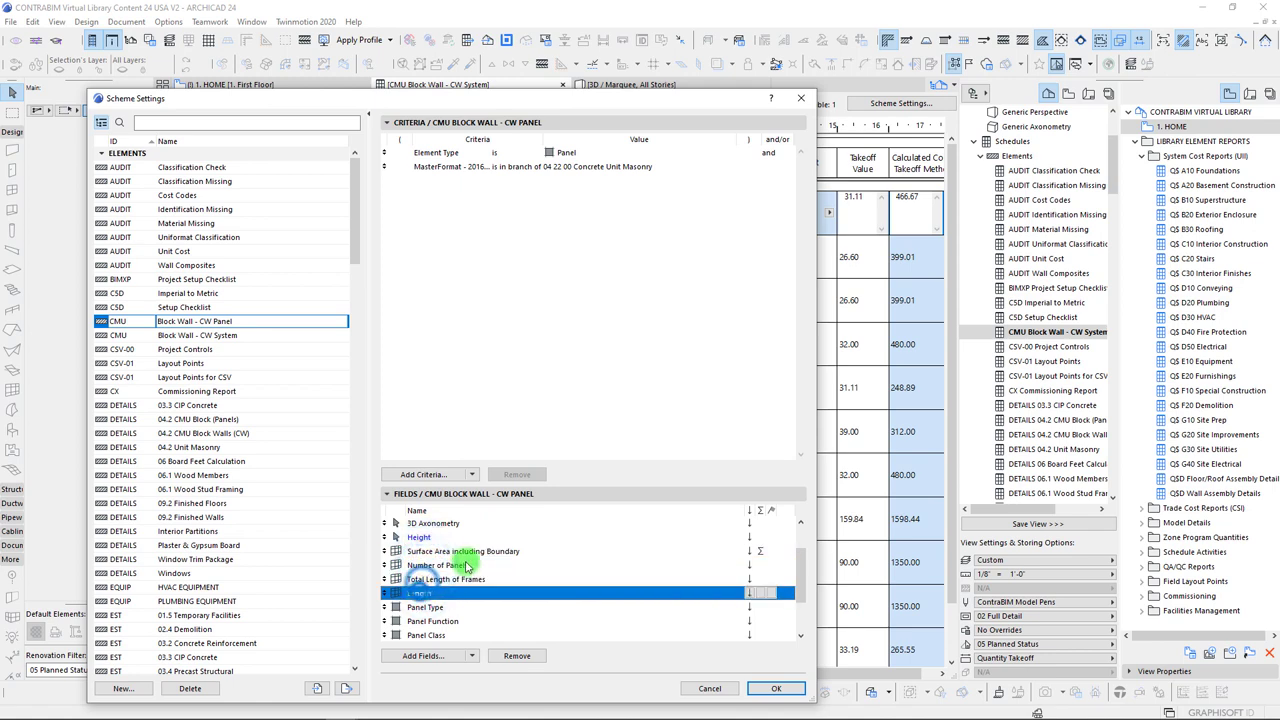
# Apply the scheme settings to generate the CMU Block Wall - CW Panel schedule
pyautogui.moveTo(803, 570); pyautogui.dragTo(802, 630)
pyautogui.click(776, 690)
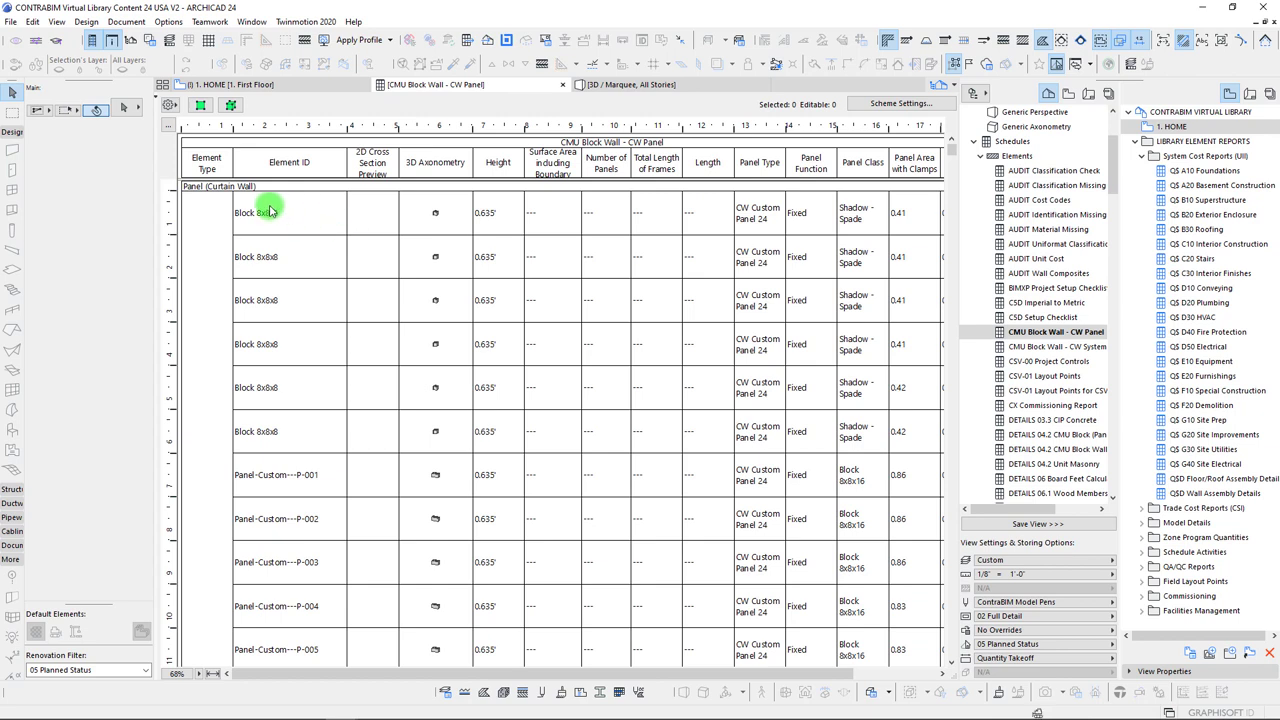
# Examine the Element ID entries of the individual Panel-Custom rows in the CW Panel schedule
pyautogui.scroll(-5, 330, 262)
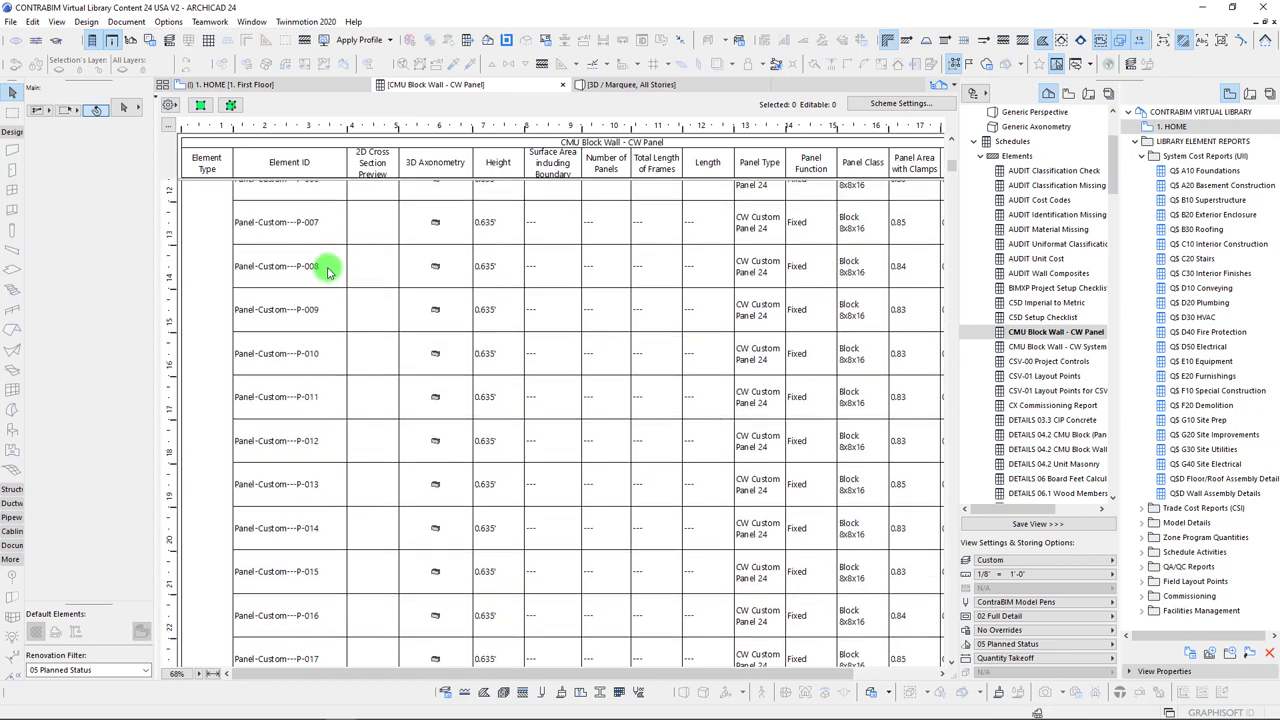
pyautogui.scroll(-15, 330, 270)
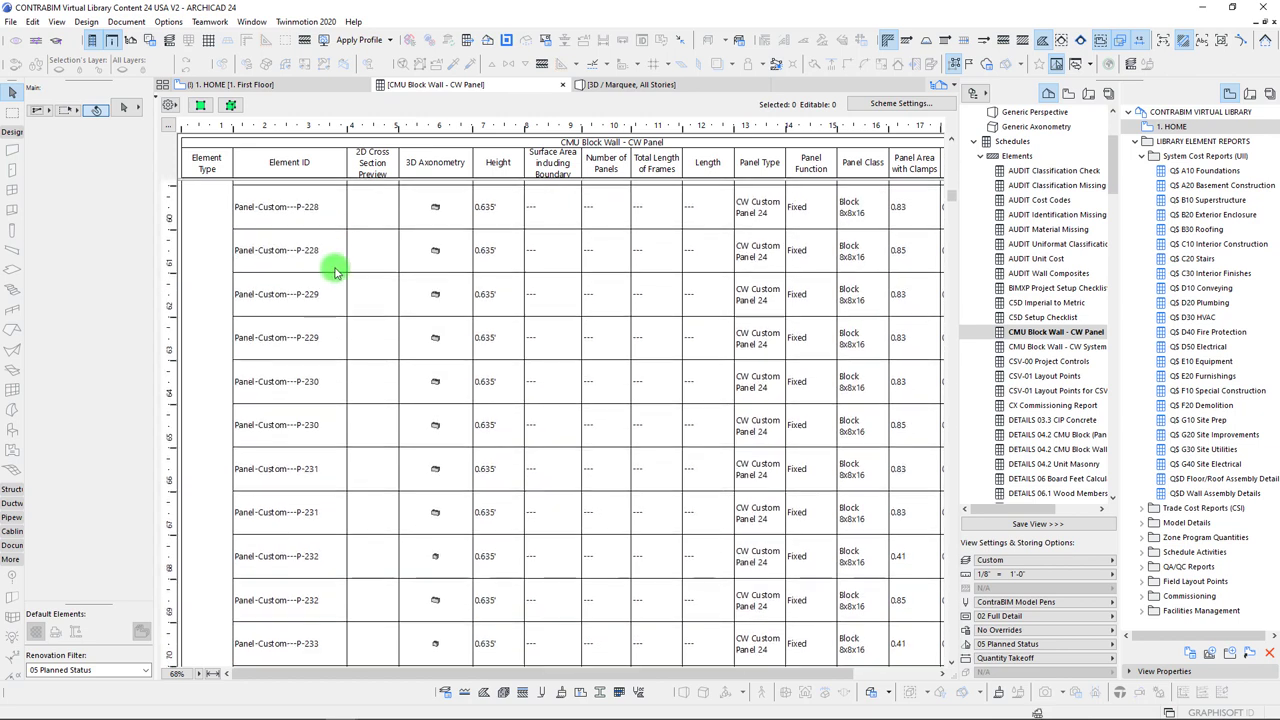
pyautogui.scroll(-5, 950, 247)
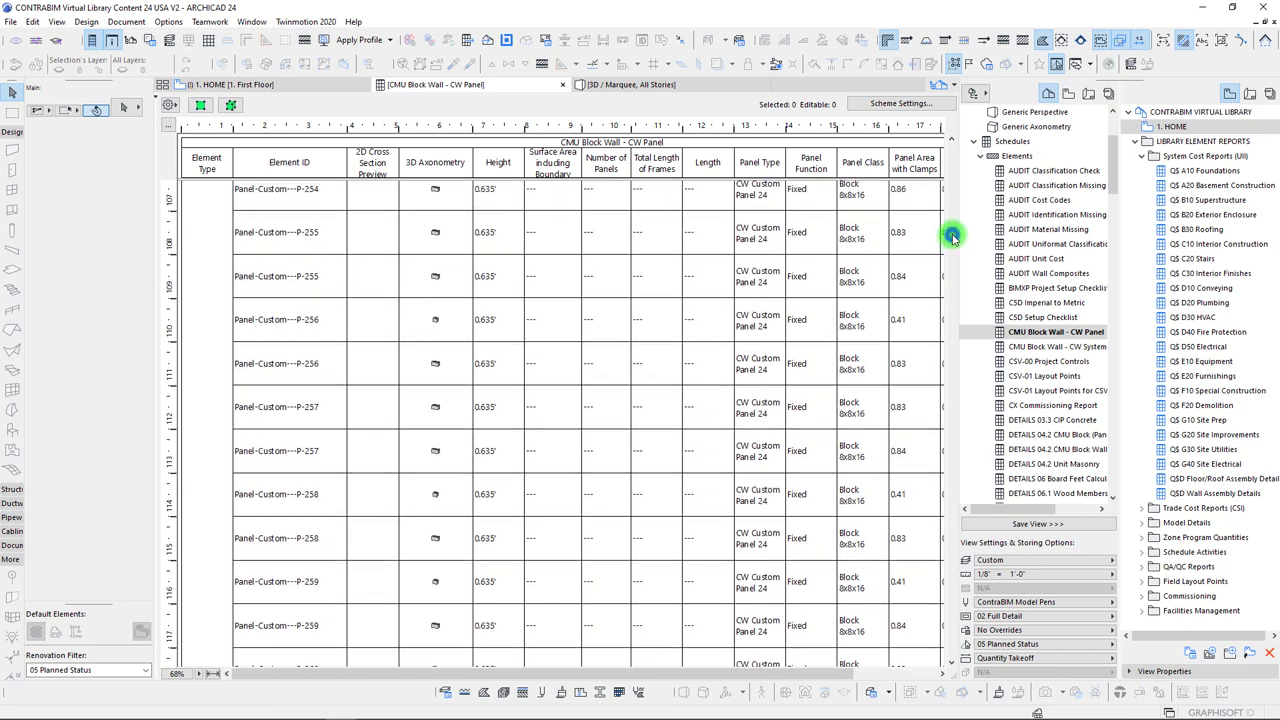
pyautogui.click(288, 260)
pyautogui.click(290, 168)
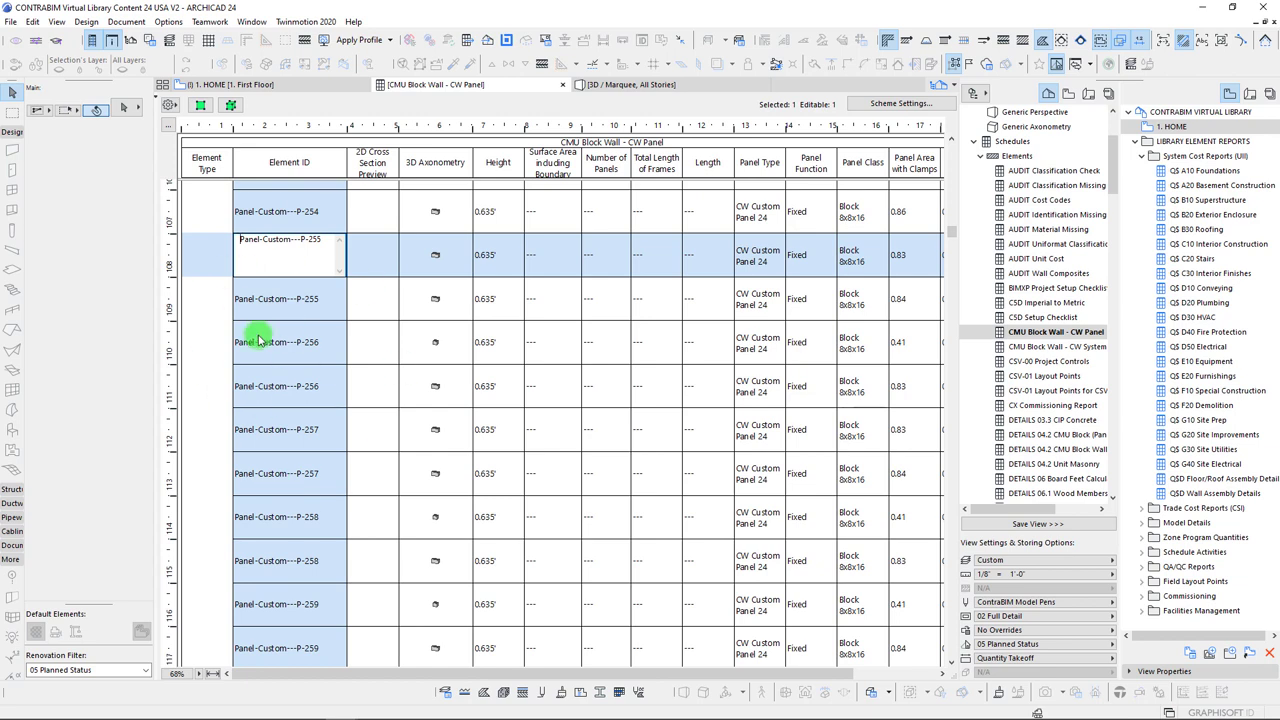
pyautogui.click(272, 300)
pyautogui.click(287, 355)
pyautogui.click(291, 384)
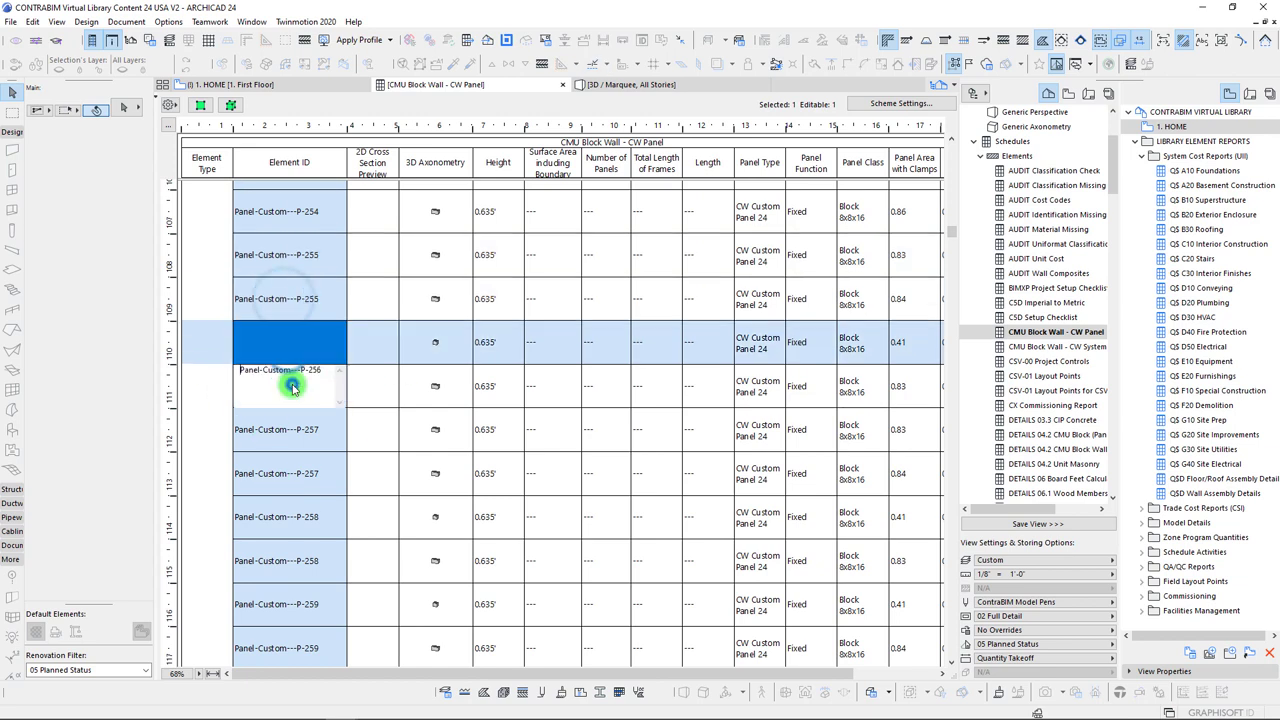
# Reopen the CW Panel scheme and remove the Surface Area including Boundary, Number of Panels, Total Length of Frames and Length fields
pyautogui.scroll(-3, 277, 472)
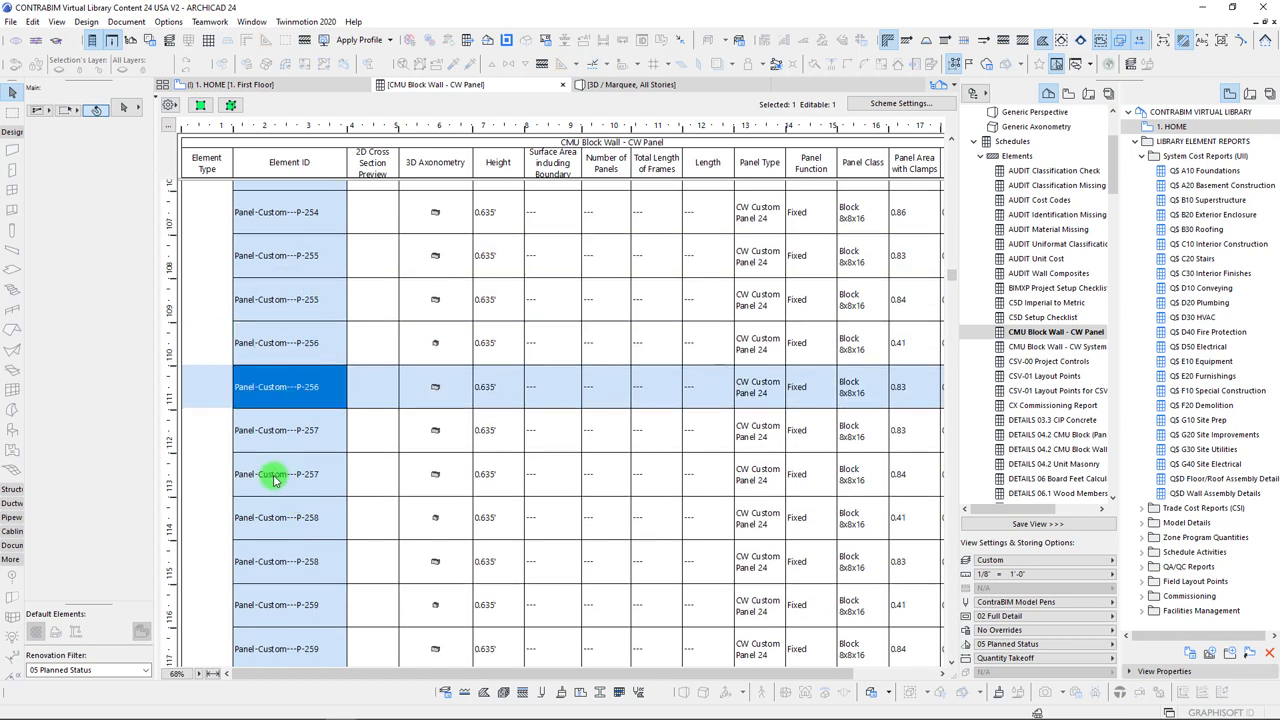
pyautogui.scroll(-15, 275, 480)
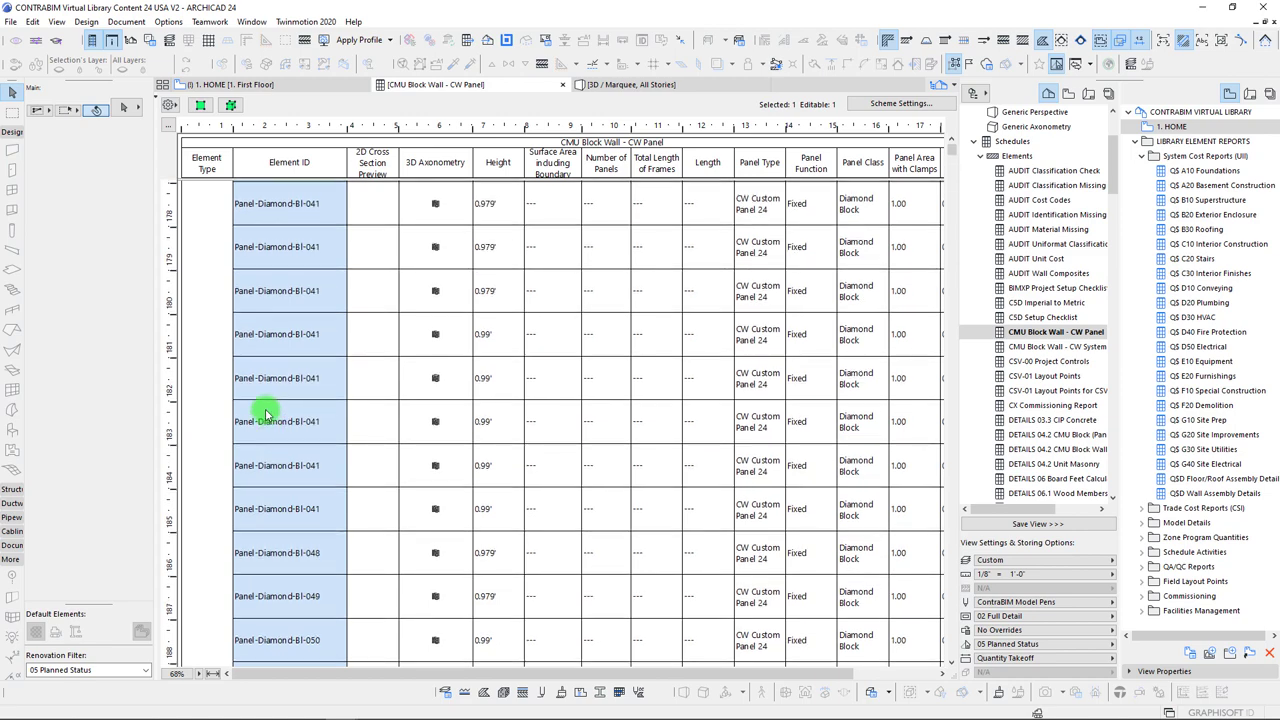
pyautogui.scroll(20, 268, 360)
pyautogui.click(902, 105)
pyautogui.moveTo(650, 112); pyautogui.dragTo(628, 133)
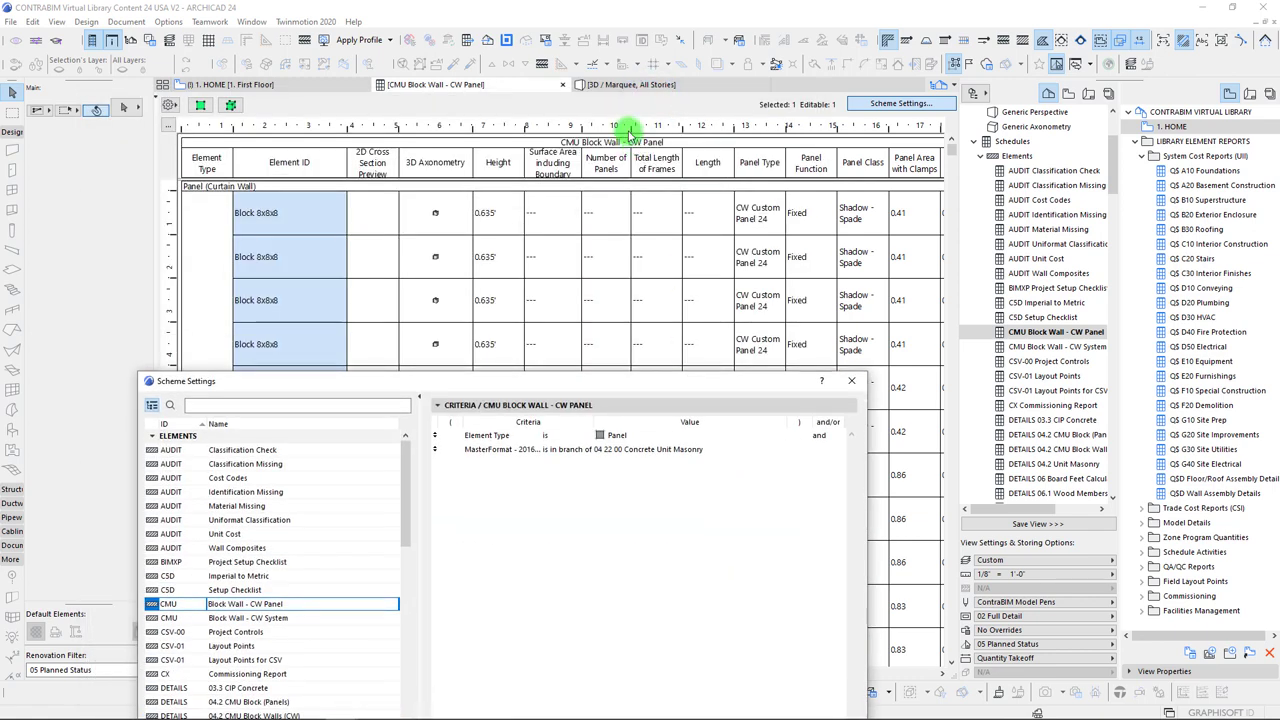
pyautogui.click(436, 404)
pyautogui.moveTo(459, 387); pyautogui.dragTo(461, 313)
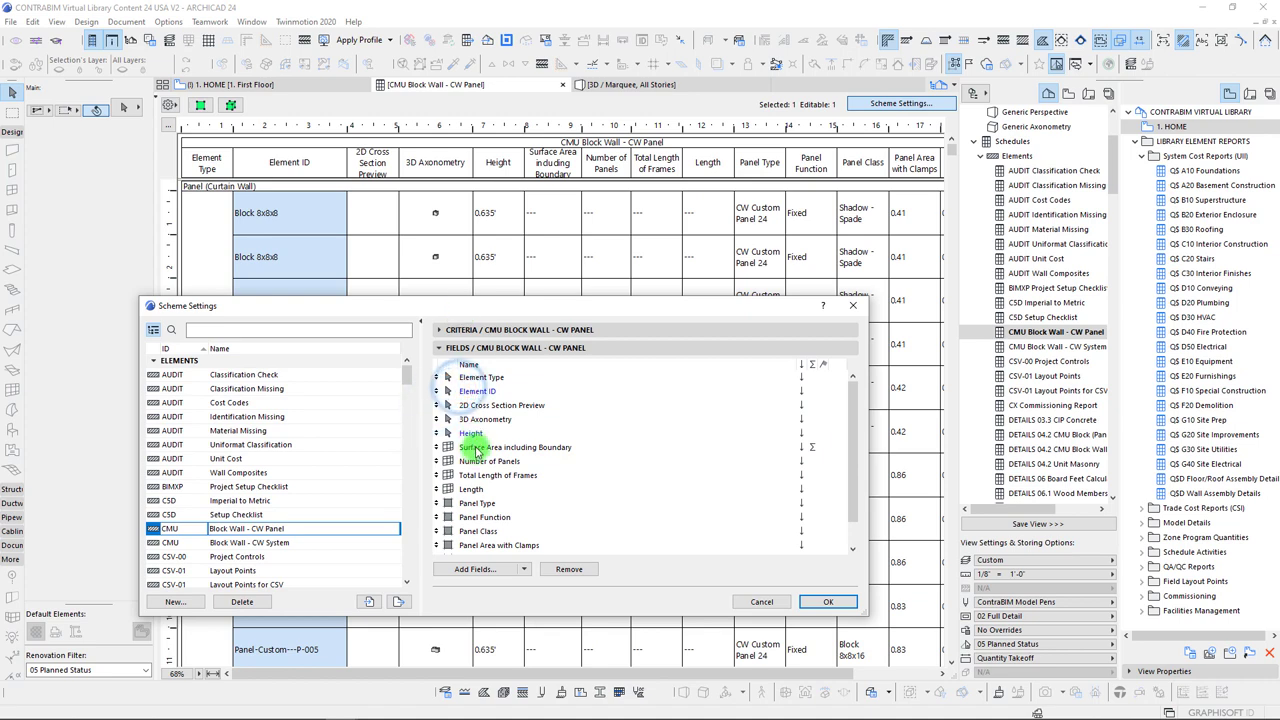
pyautogui.click(474, 447)
pyautogui.click(470, 464)
pyautogui.click(471, 477)
pyautogui.click(471, 490)
pyautogui.click(472, 448)
pyautogui.keyDown('shift'); pyautogui.click(477, 491); pyautogui.keyUp('shift')
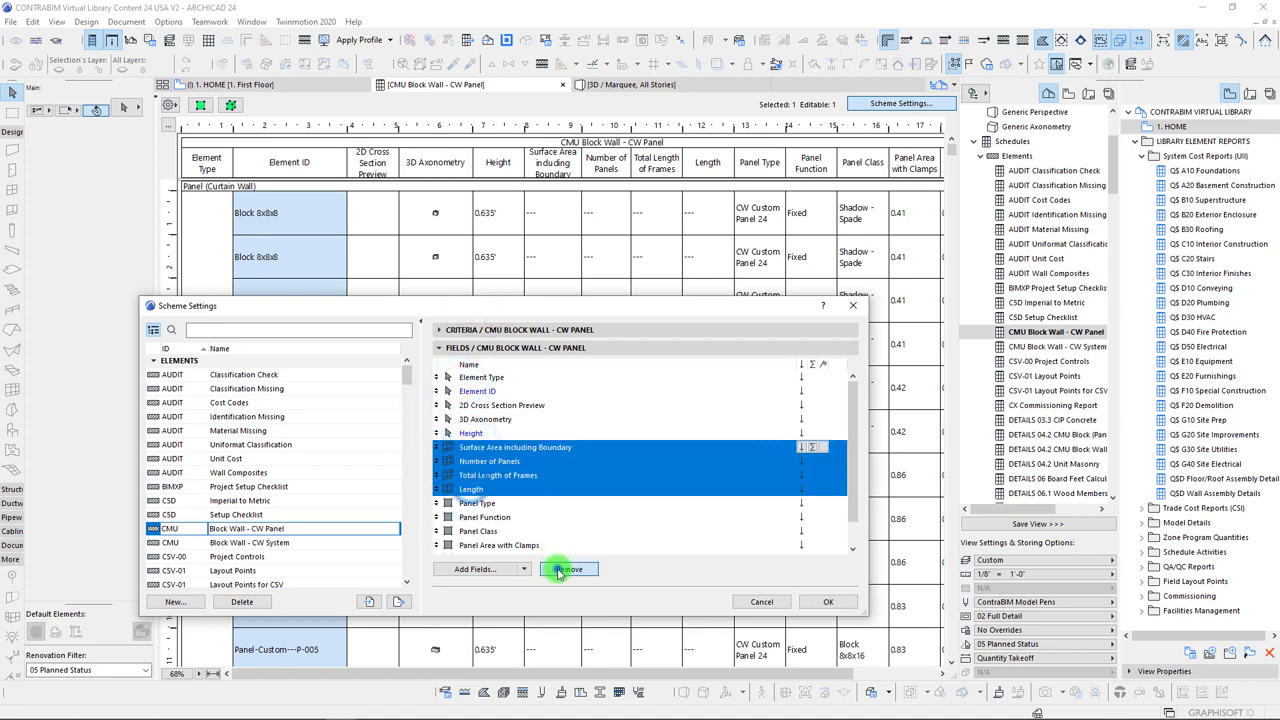
pyautogui.click(566, 569)
# Remove the Element ID, Height and 2D Cross Section Preview fields from the scheme
pyautogui.click(474, 391)
pyautogui.click(566, 569)
pyautogui.click(474, 420)
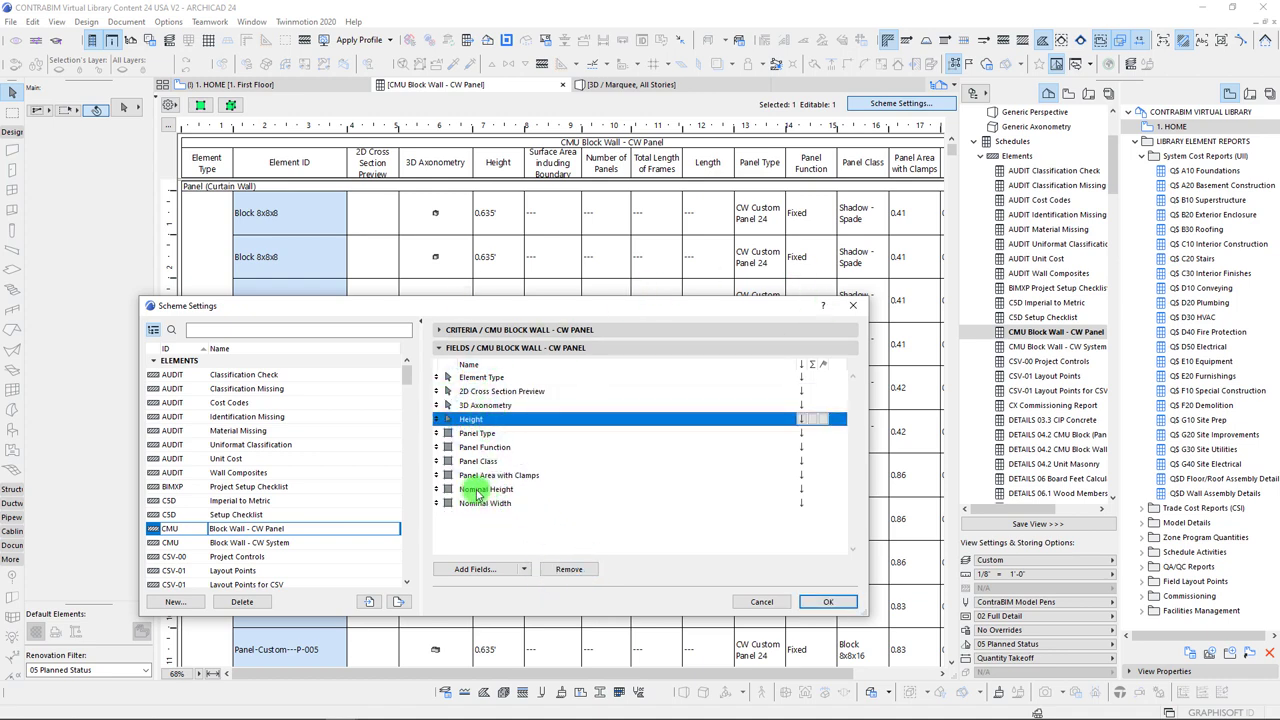
pyautogui.click(566, 569)
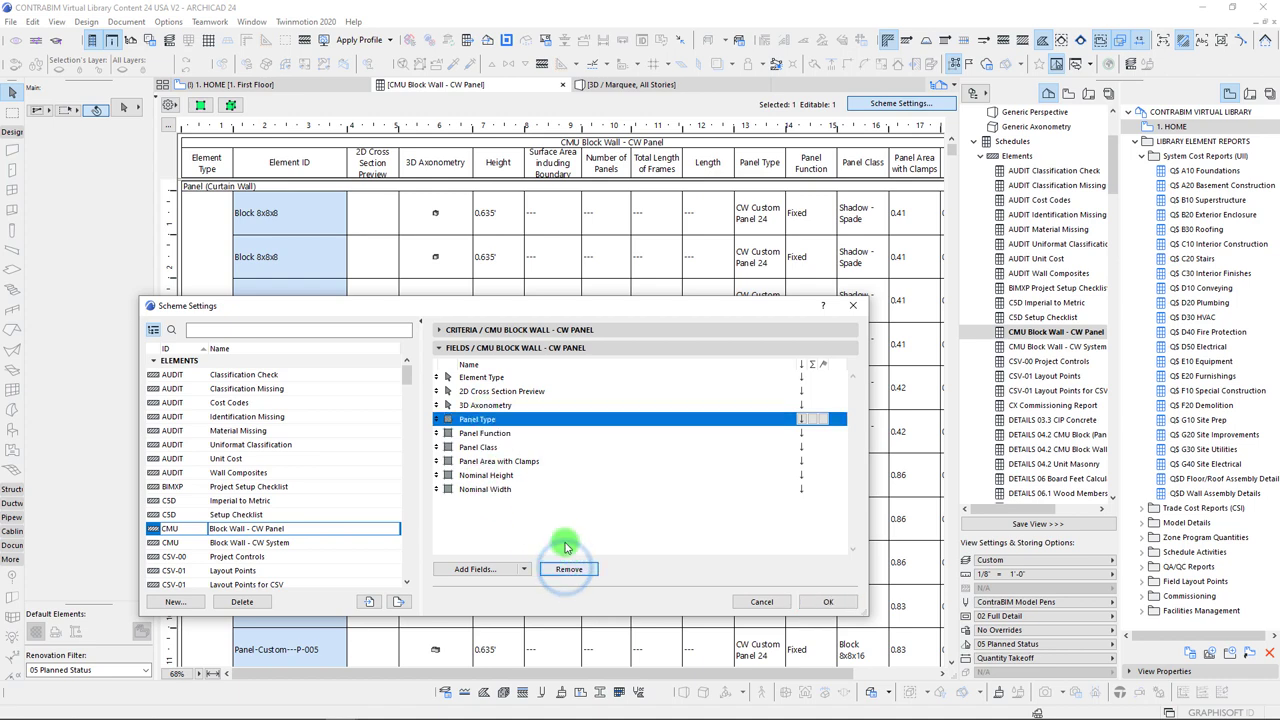
pyautogui.click(478, 391)
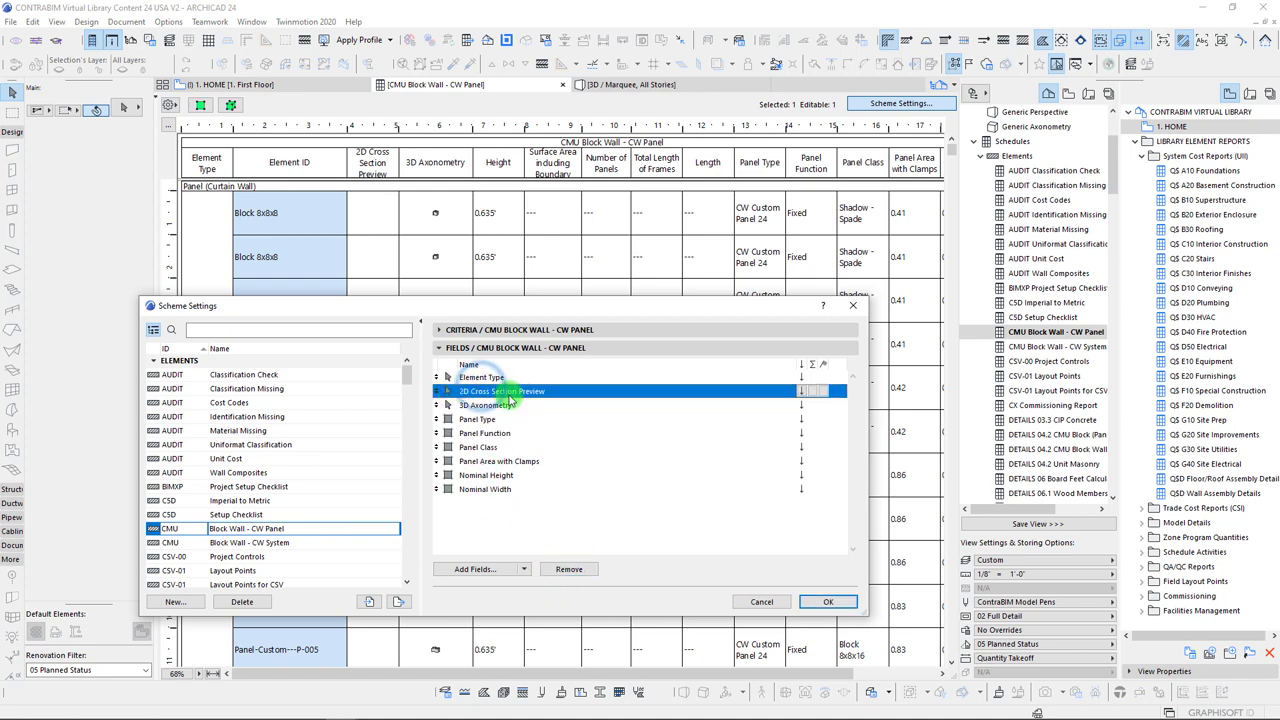
pyautogui.click(569, 569)
# Compare the Panel Type and Panel Function fields with the schedule columns and remove Panel Function
pyautogui.moveTo(587, 307); pyautogui.dragTo(725, 322)
pyautogui.click(764, 160)
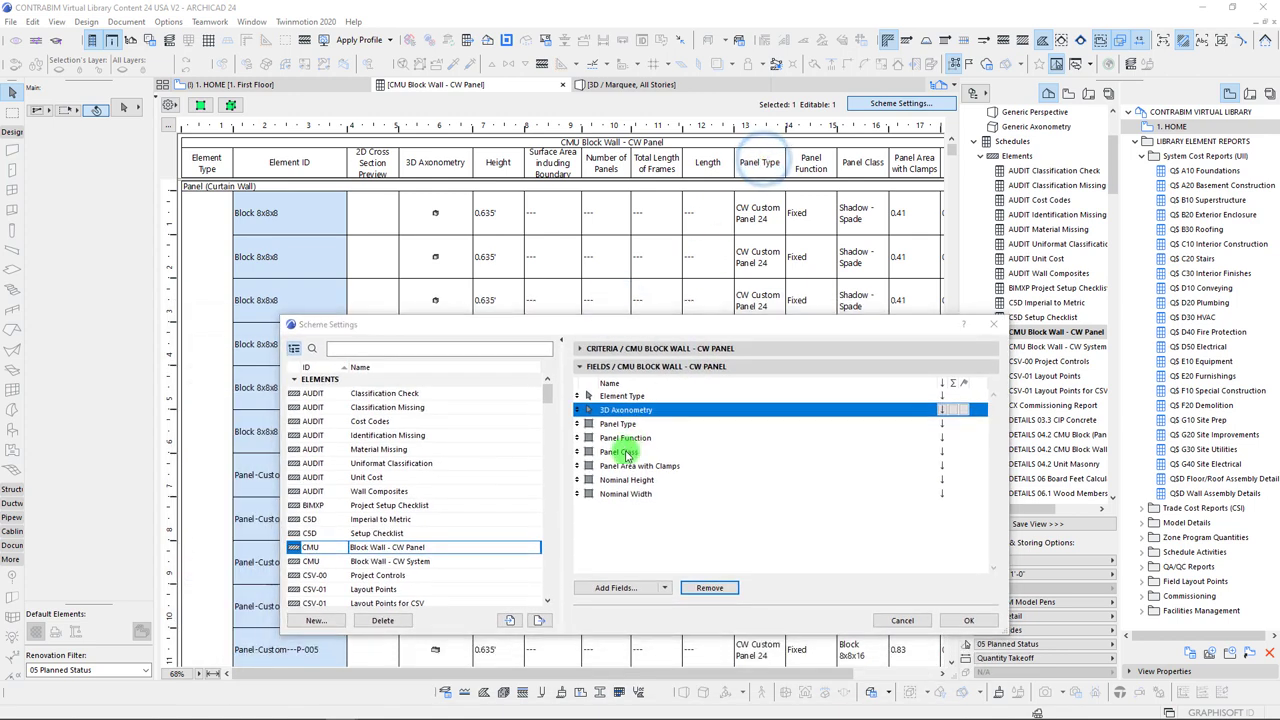
pyautogui.click(618, 425)
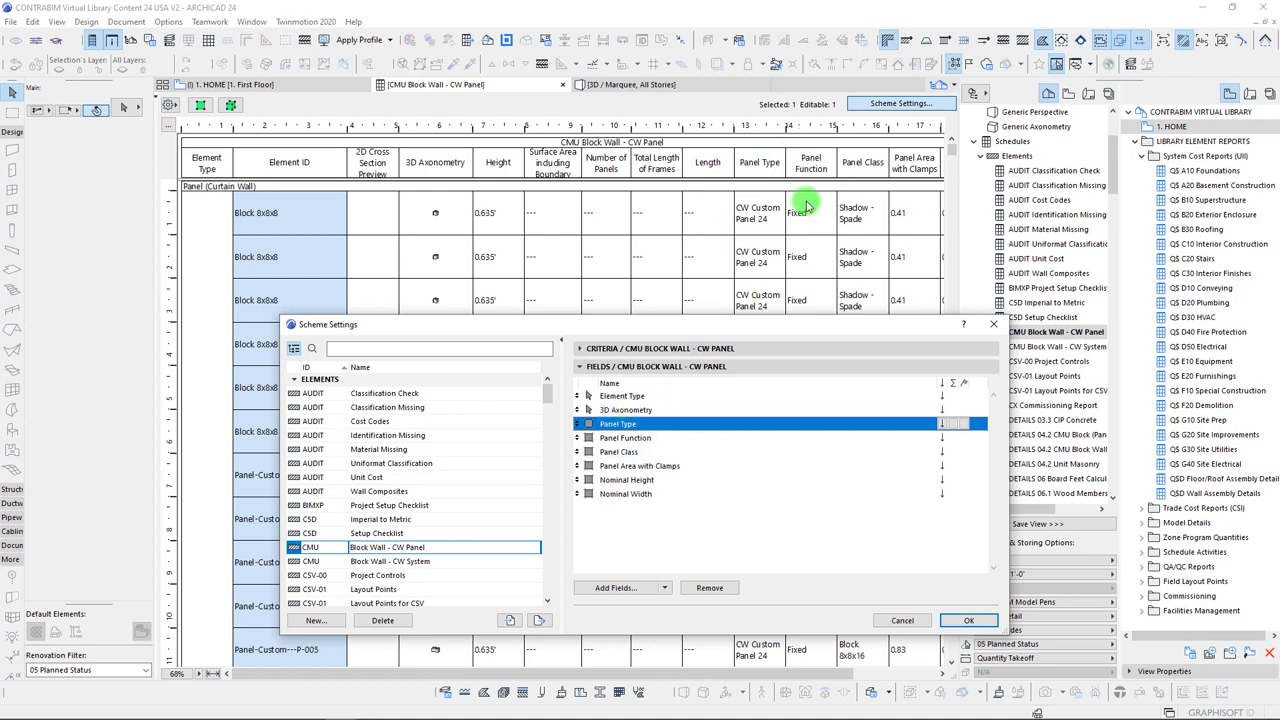
pyautogui.click(606, 438)
pyautogui.click(700, 590)
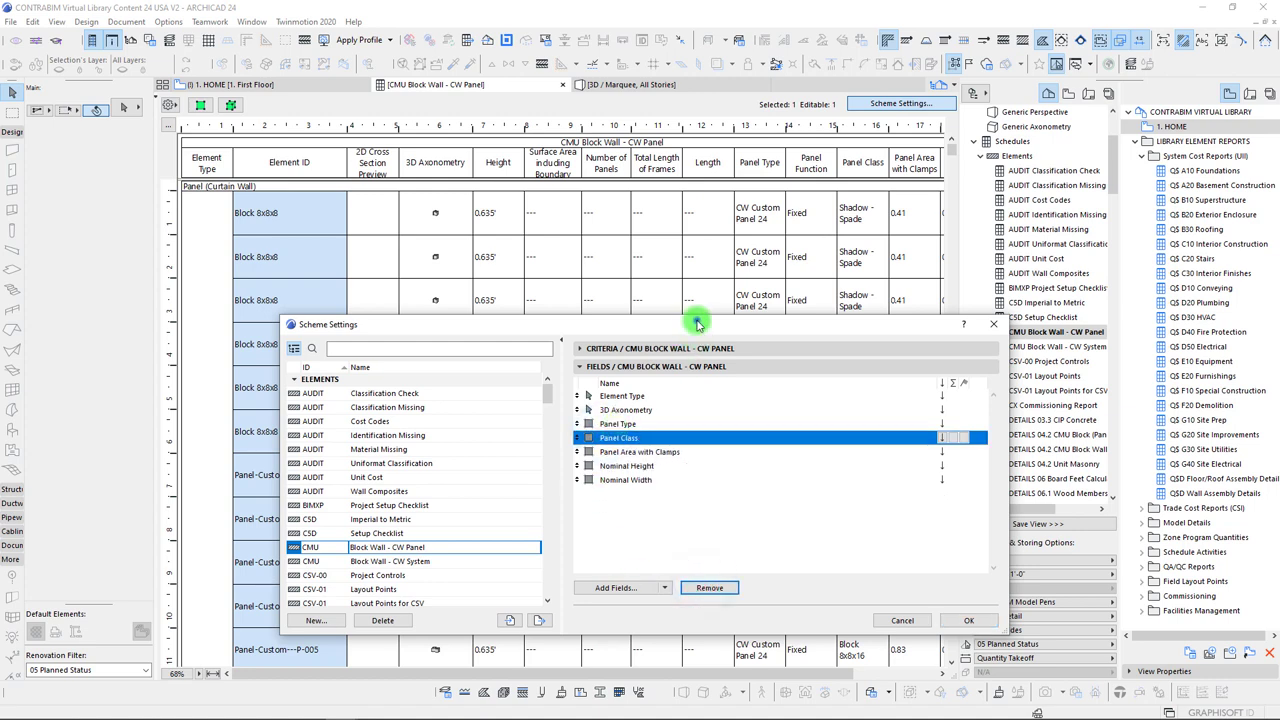
# Make Panel Class the first field of the CW Panel scheme and apply the scheme settings
pyautogui.moveTo(698, 324); pyautogui.dragTo(676, 338)
pyautogui.moveTo(558, 455); pyautogui.dragTo(556, 411)
pyautogui.moveTo(671, 343); pyautogui.dragTo(575, 375)
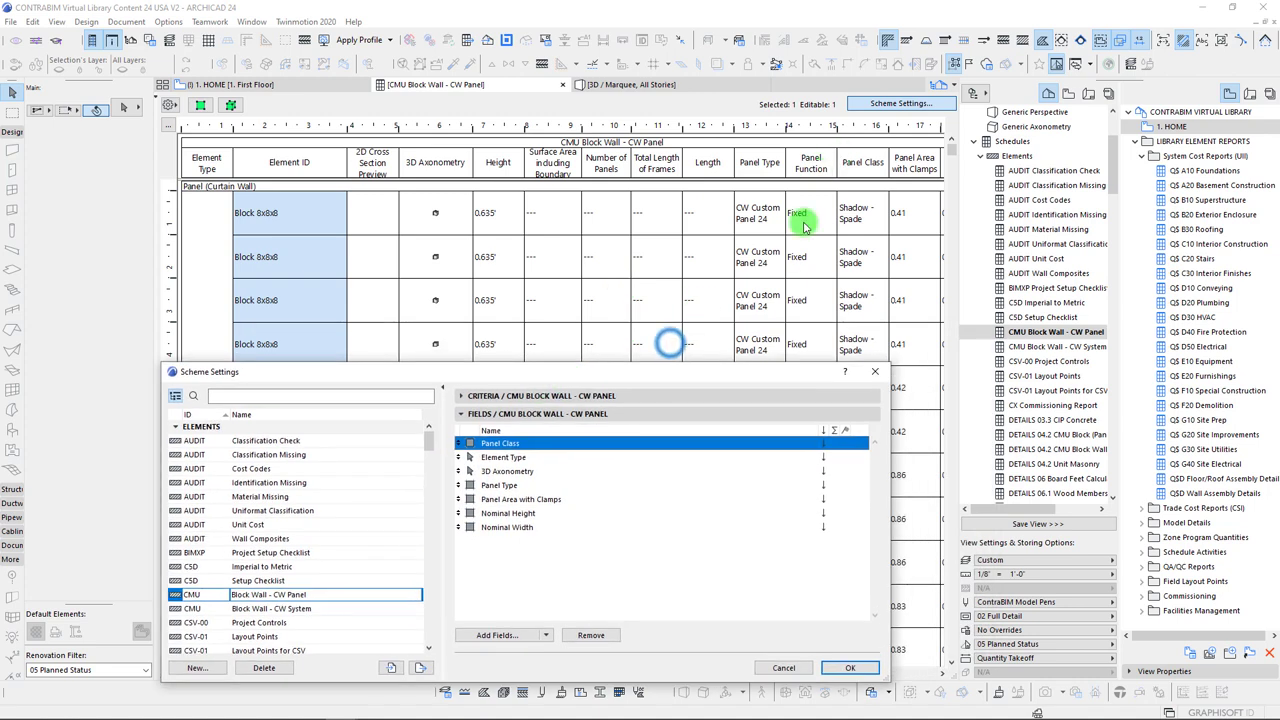
pyautogui.moveTo(672, 370); pyautogui.dragTo(661, 295)
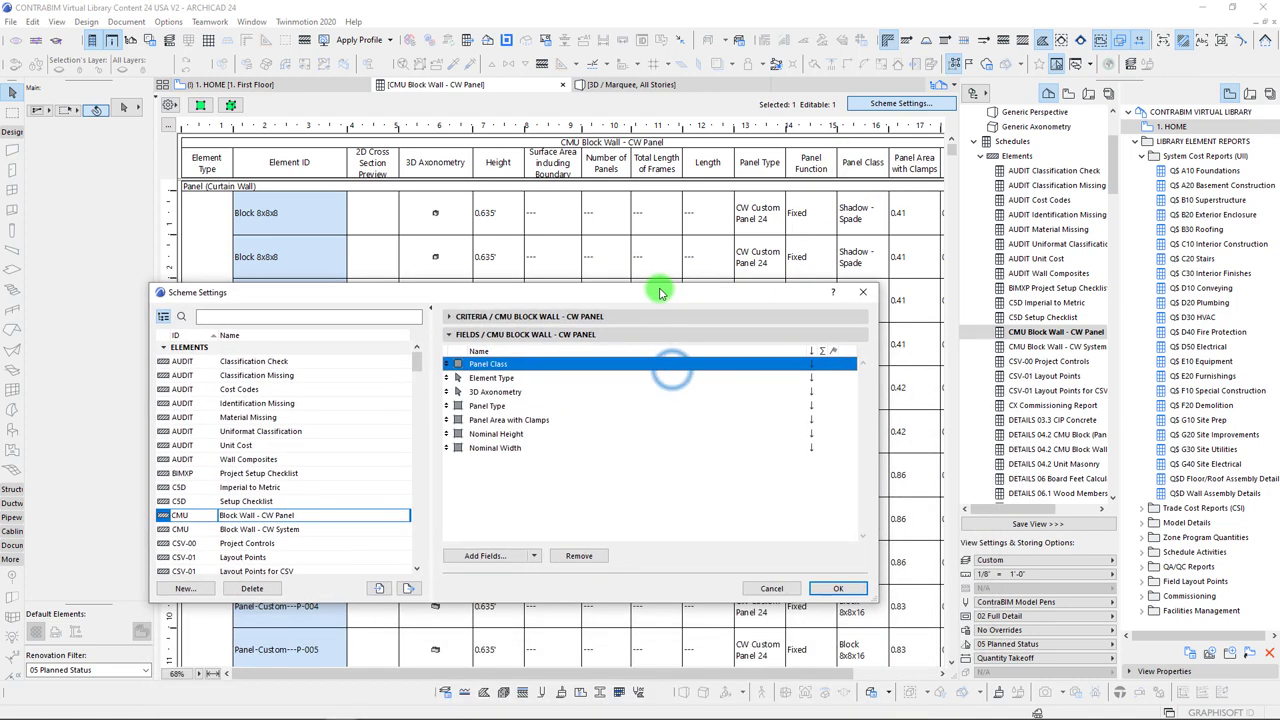
pyautogui.click(504, 481)
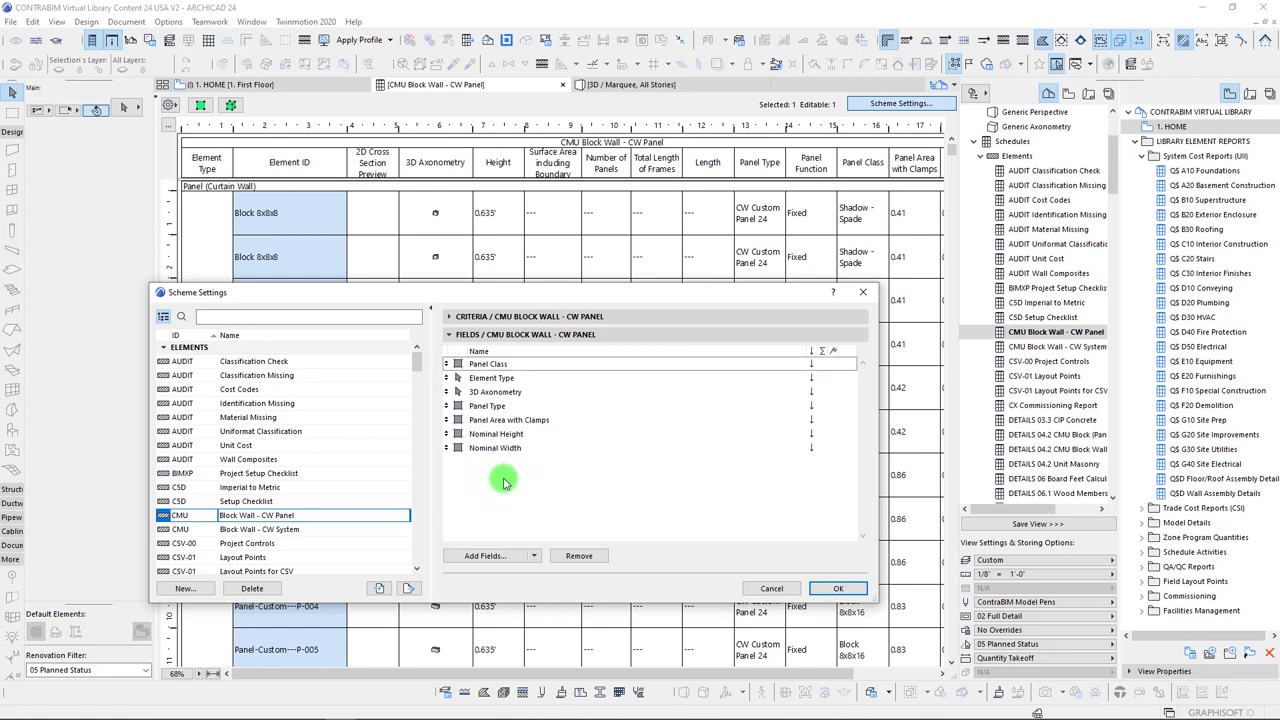
pyautogui.click(840, 588)
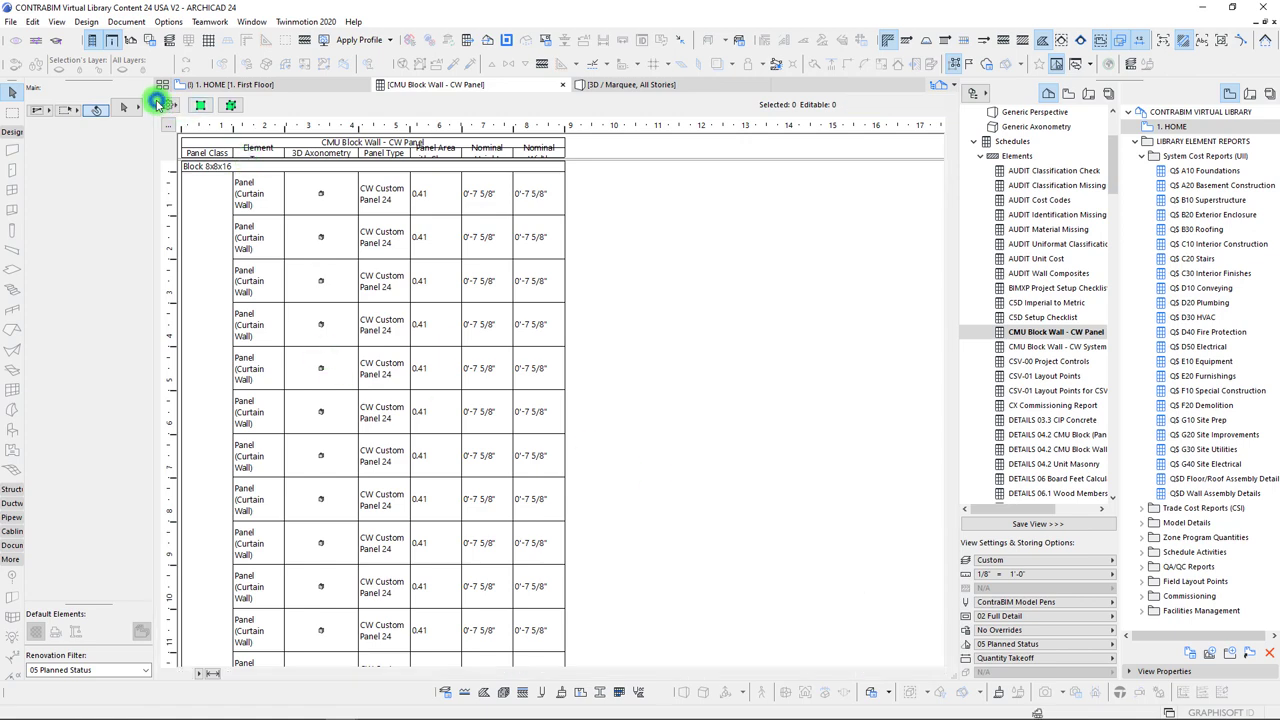
# Show the schedule's format options and set the 3D Axonometry preview drawing scale to 1/2" = 1'-0"
pyautogui.click(161, 84)
pyautogui.click(485, 194)
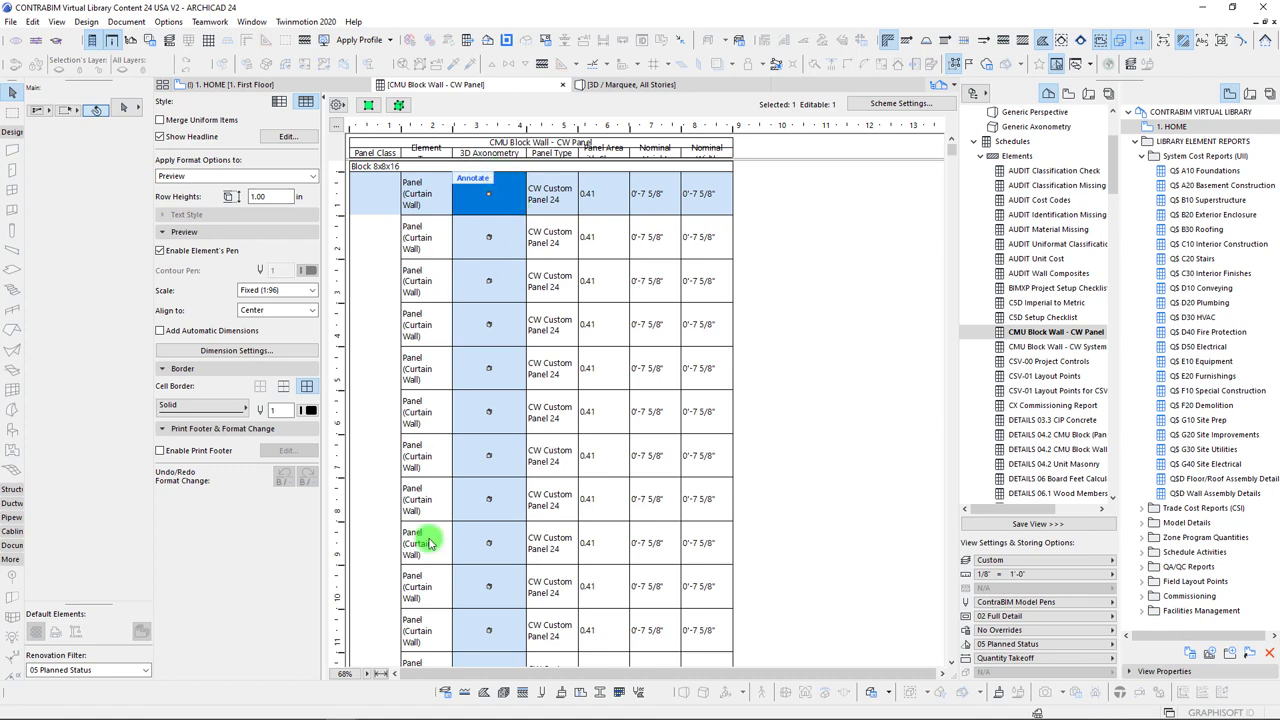
pyautogui.click(278, 289)
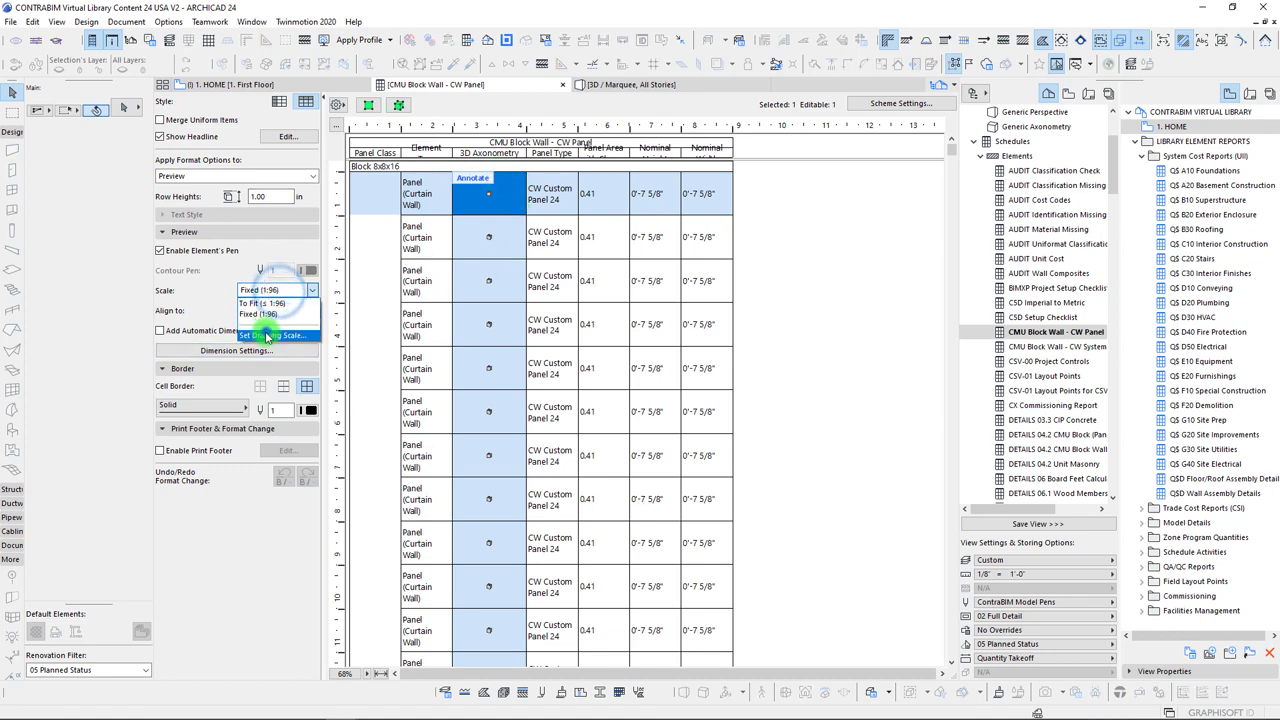
pyautogui.click(268, 336)
pyautogui.click(605, 232)
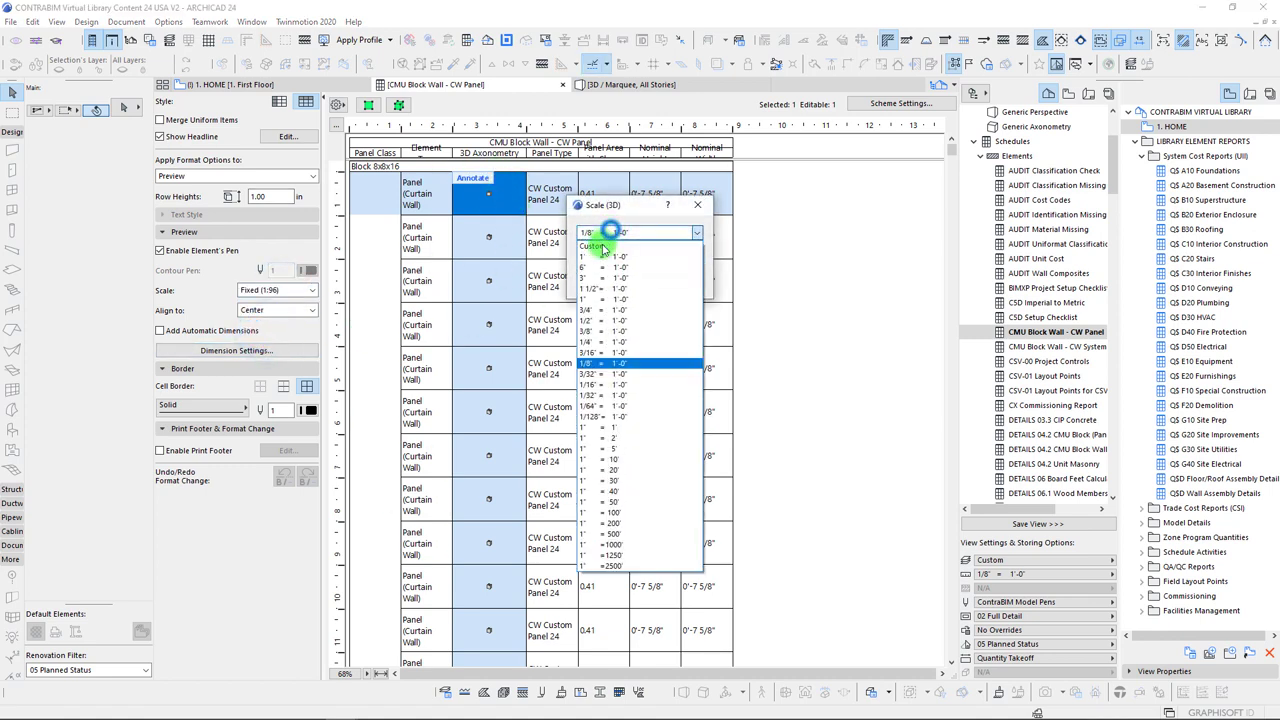
pyautogui.click(600, 320)
pyautogui.click(668, 284)
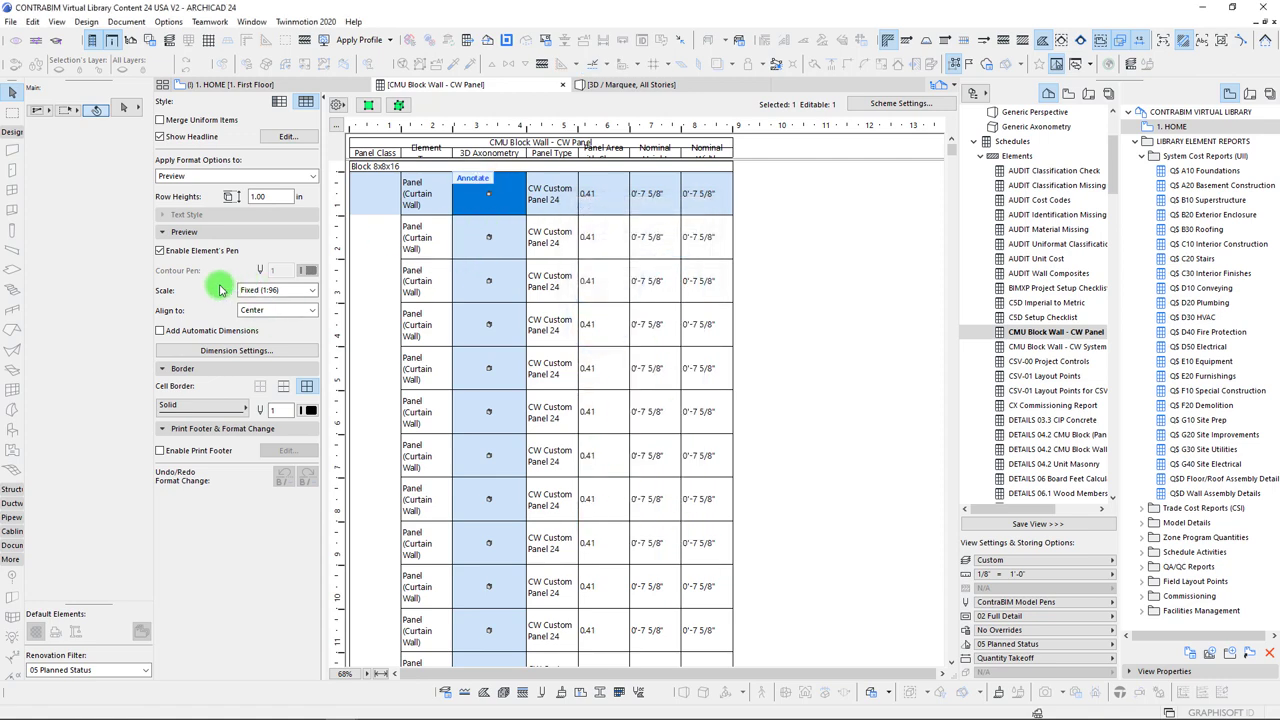
# Recheck the preview's drawing scale, and close and reopen the CMU Block Wall - CW Panel schedule to refresh it
pyautogui.click(262, 290)
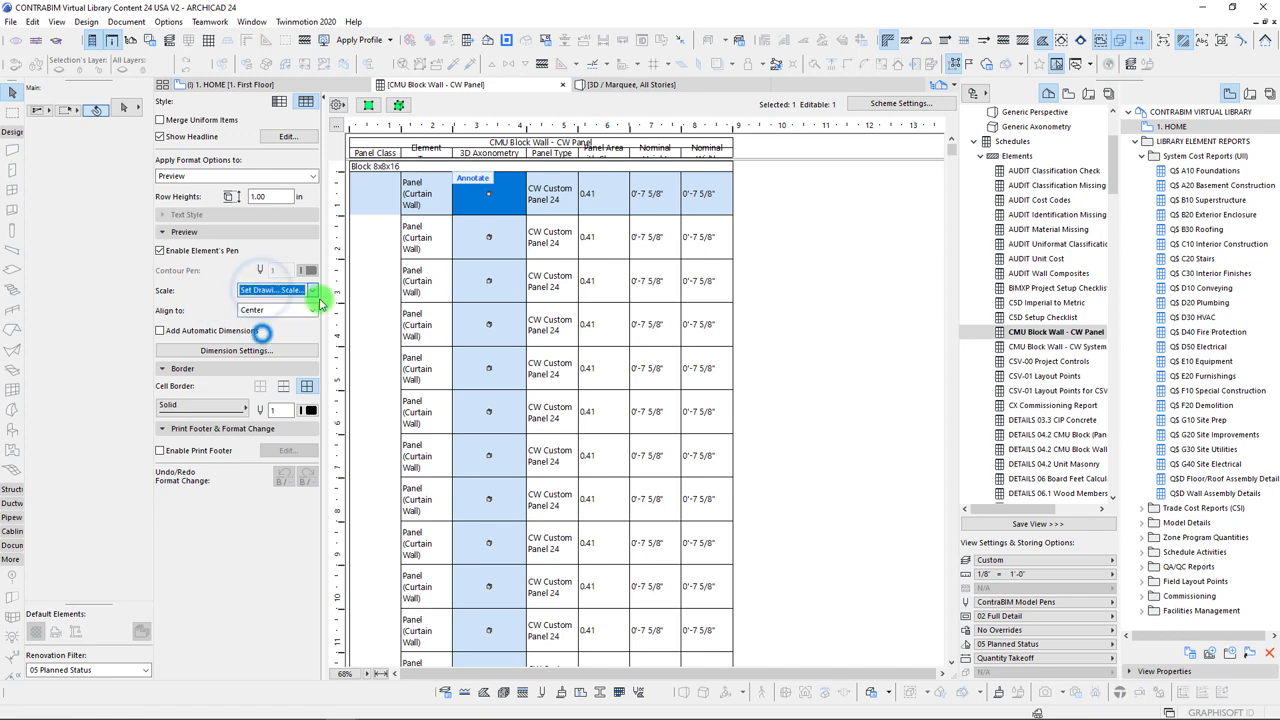
pyautogui.click(266, 336)
pyautogui.click(672, 284)
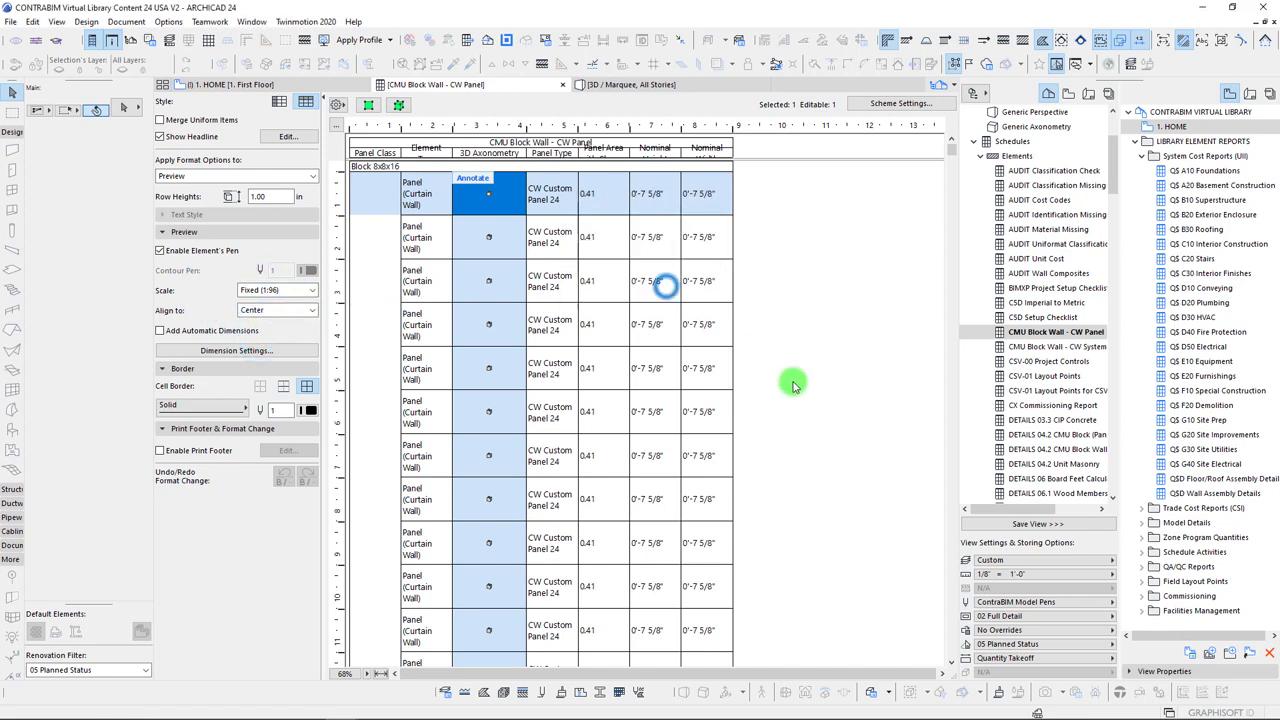
pyautogui.click(797, 381)
pyautogui.click(562, 84)
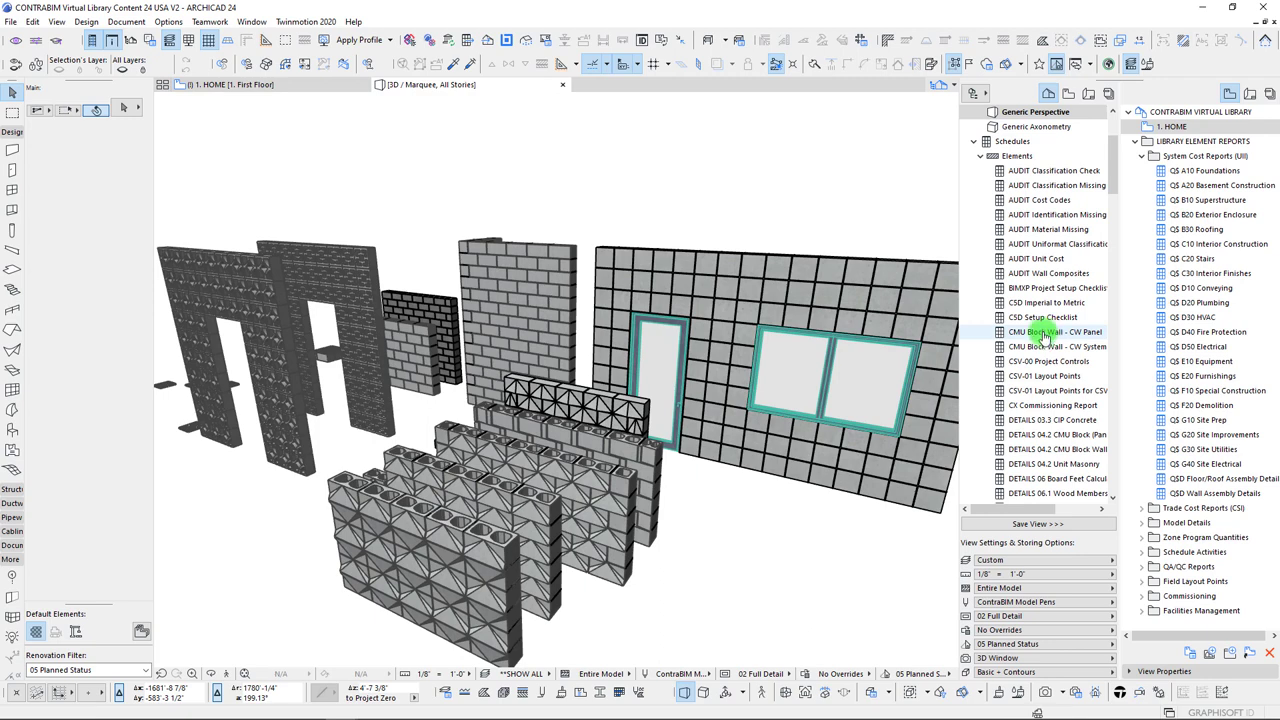
pyautogui.doubleClick(1043, 338)
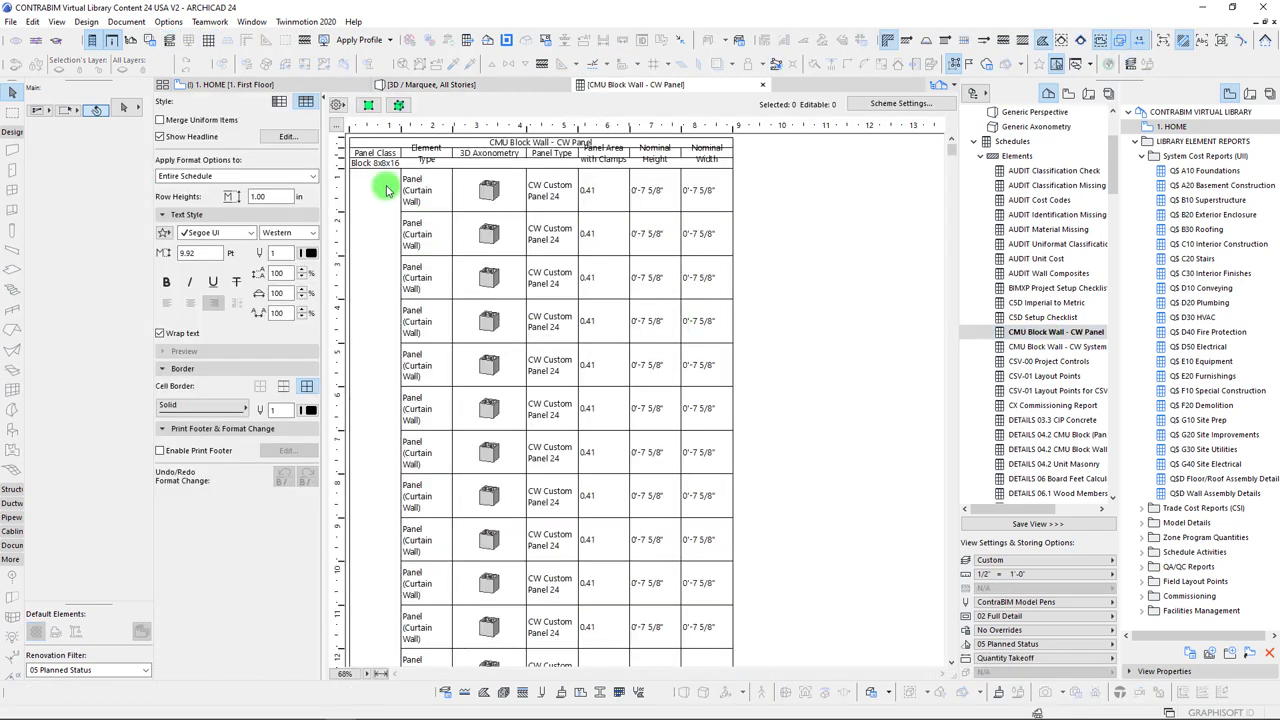
# Widen the Panel Class column and heighten the column header row so its titles fit, and freeze the schedule header
pyautogui.click(488, 190)
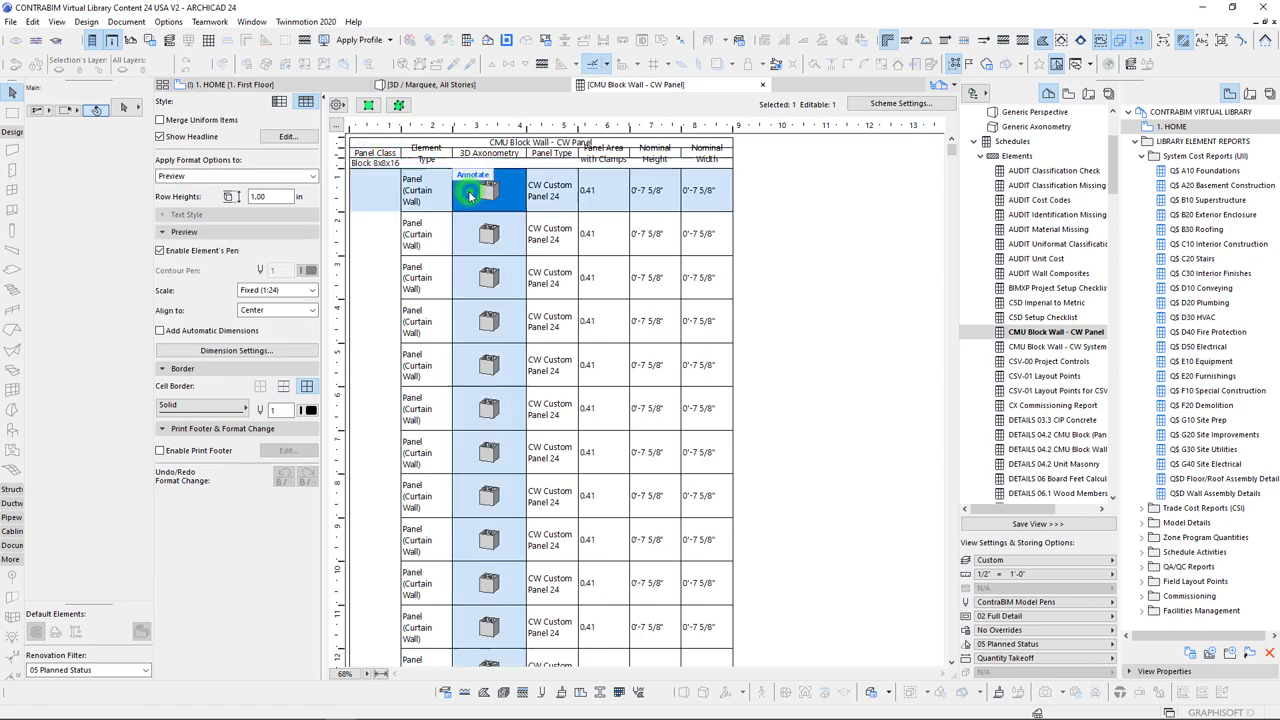
pyautogui.moveTo(410, 128); pyautogui.dragTo(417, 128)
pyautogui.click(380, 673)
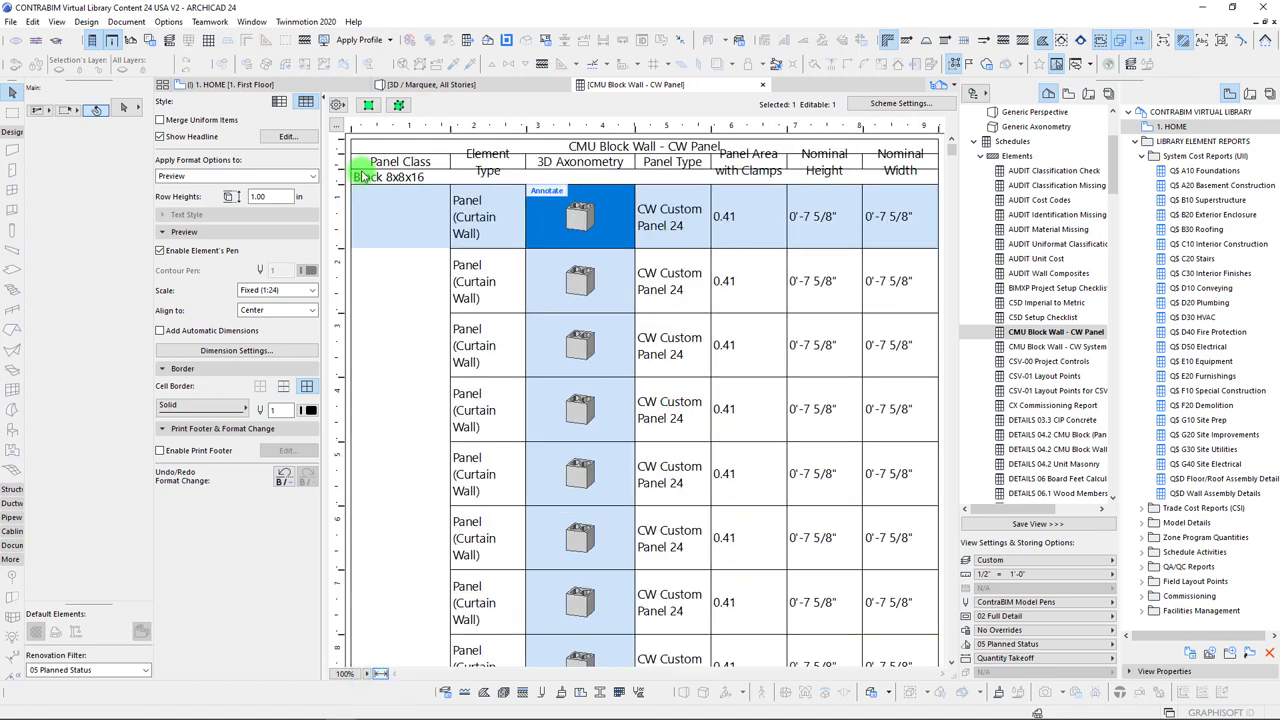
pyautogui.moveTo(341, 185); pyautogui.dragTo(341, 196)
pyautogui.click(339, 104)
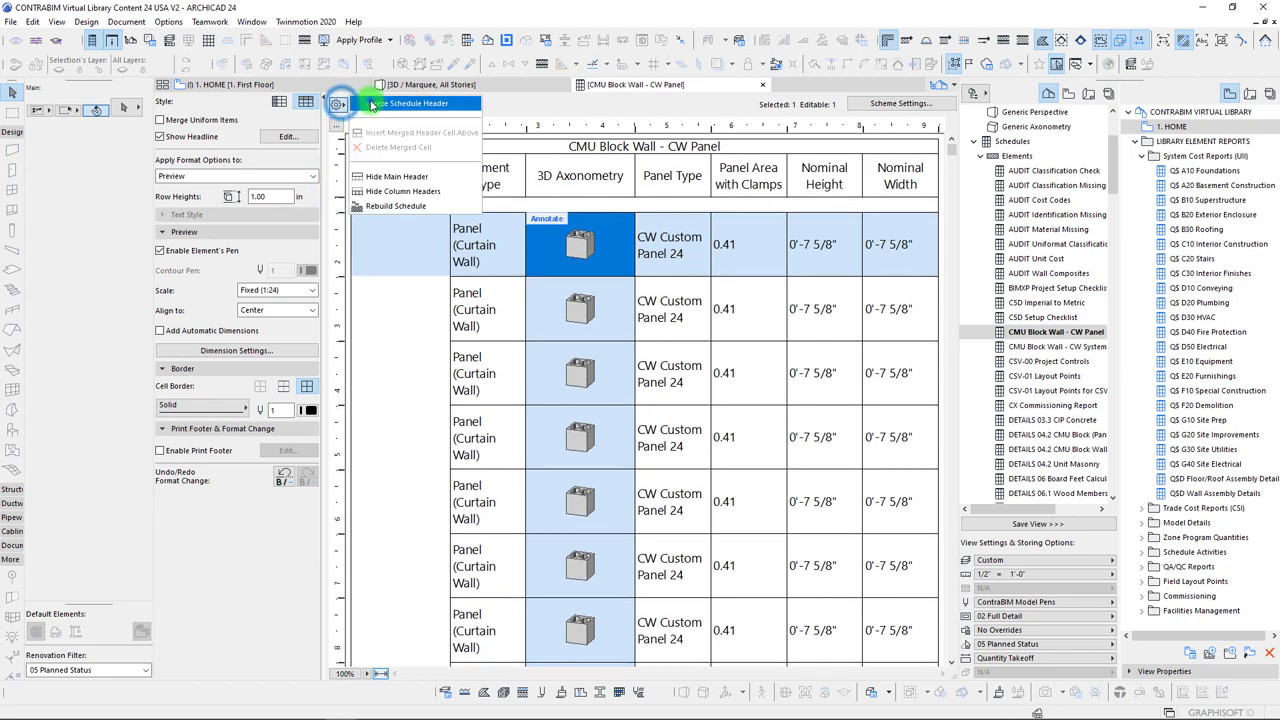
pyautogui.click(370, 102)
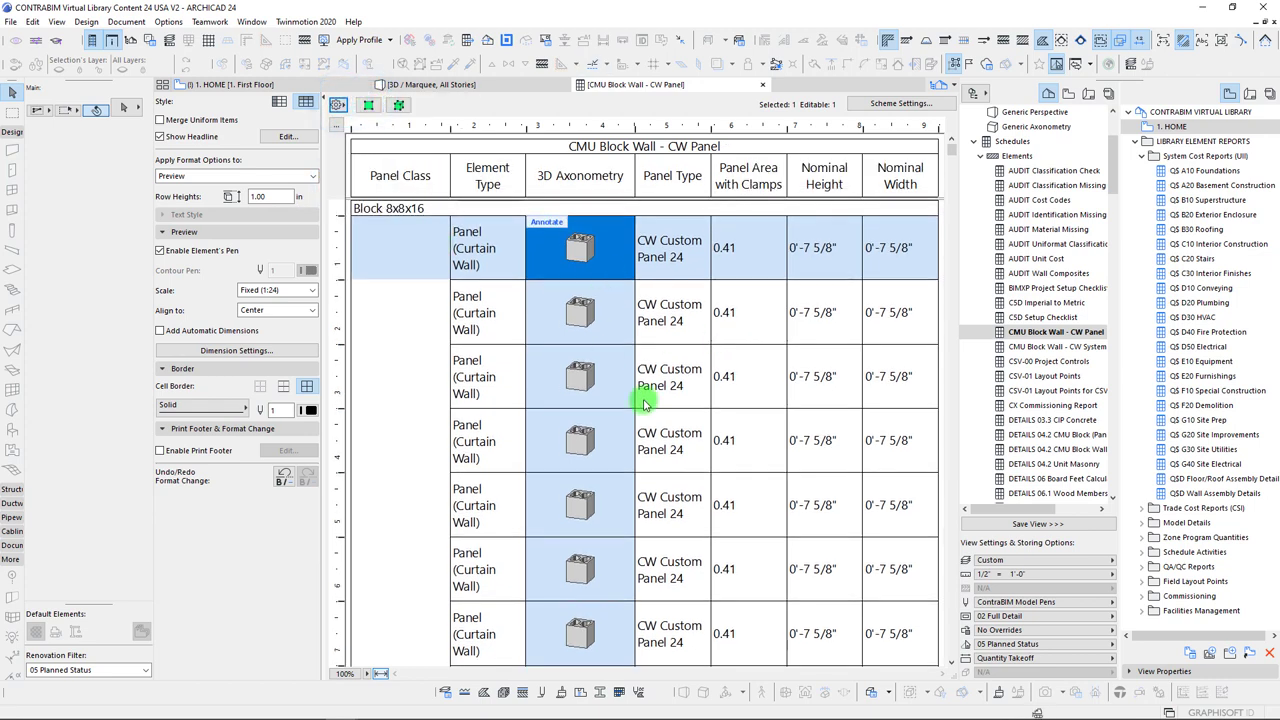
# Add the General field Quantity to the CMU Block Wall - CW Panel scheme
pyautogui.click(889, 110)
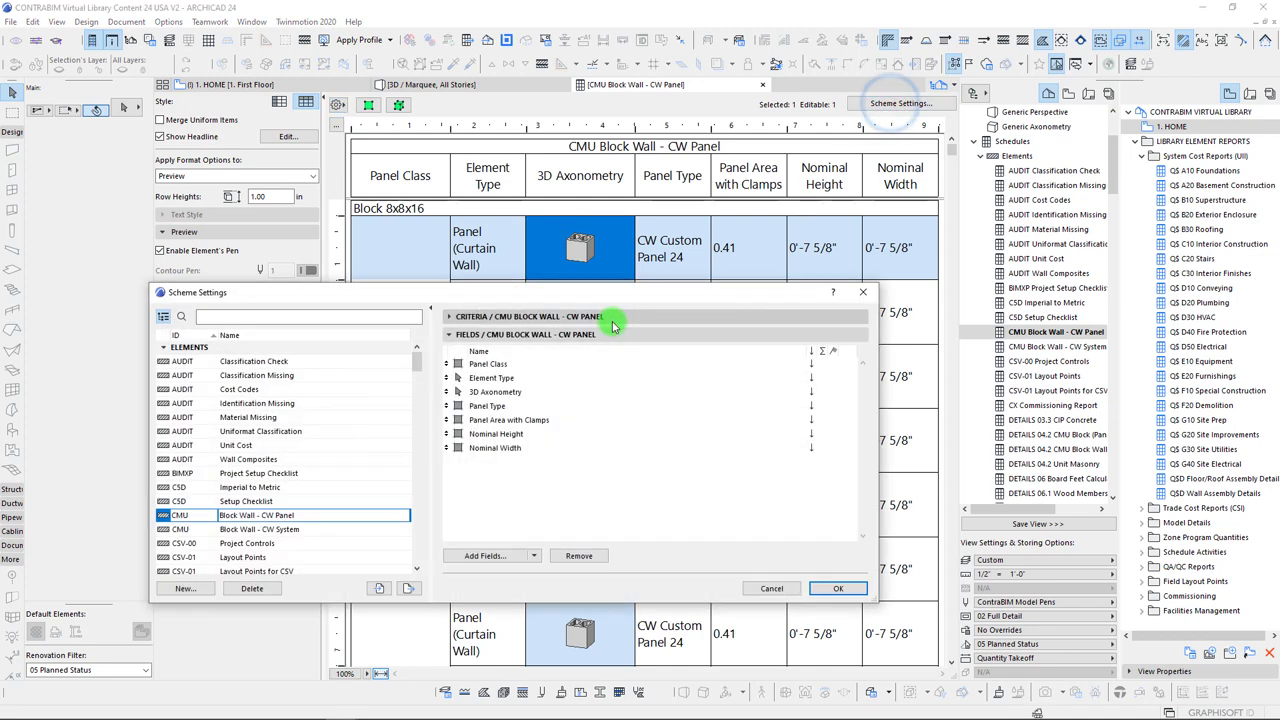
pyautogui.click(486, 555)
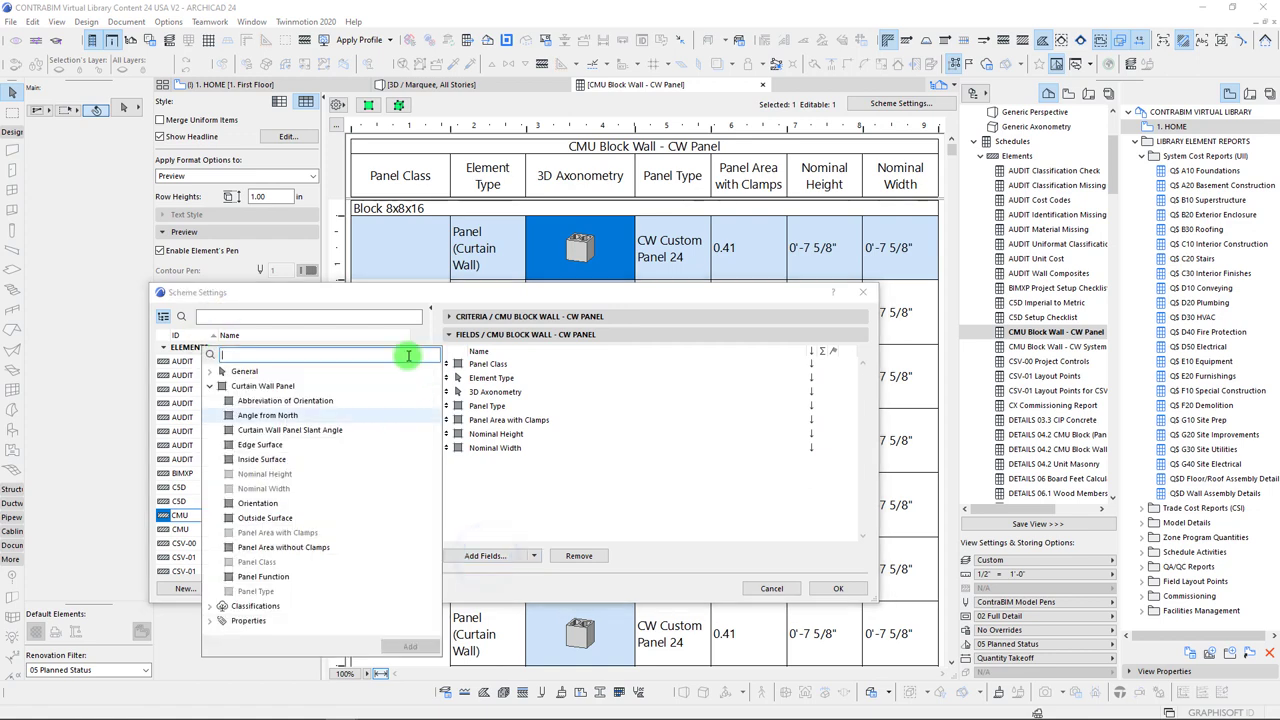
pyautogui.click(210, 370)
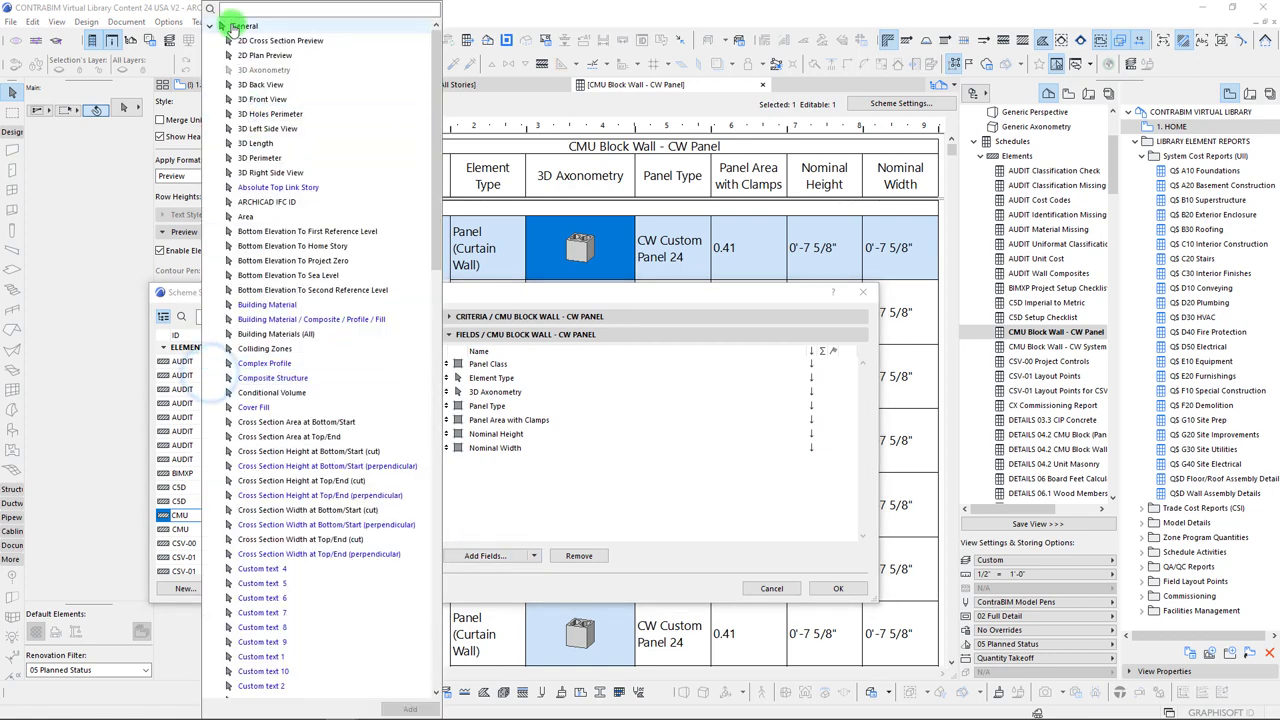
pyautogui.scroll(-10, 337, 280)
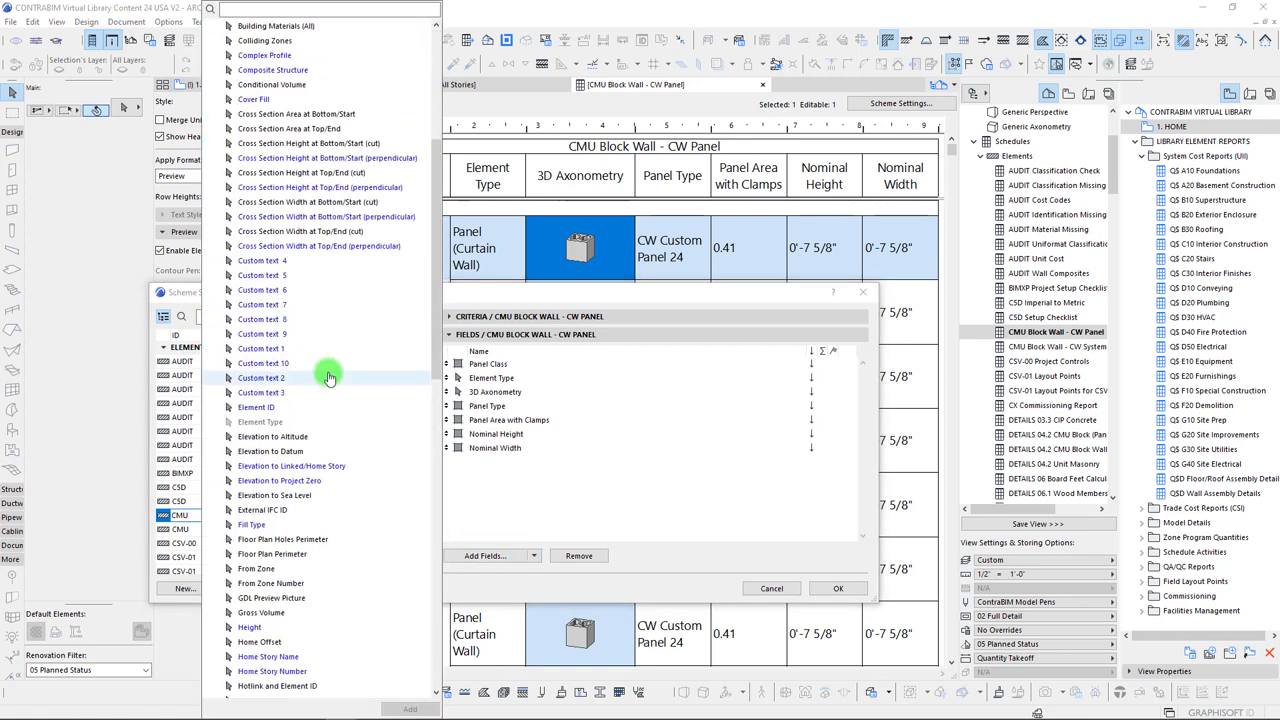
pyautogui.scroll(-4, 335, 388)
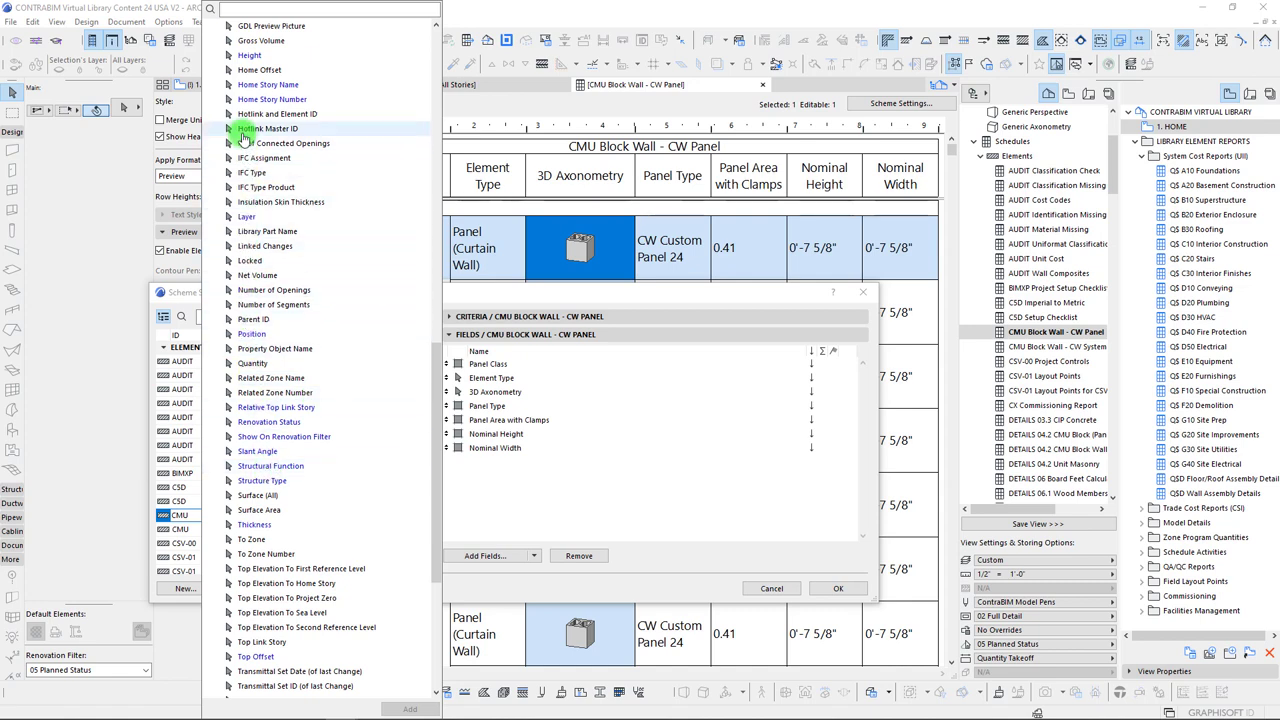
pyautogui.doubleClick(251, 366)
# Place the Quantity field between 3D Axonometry and Panel Type and apply the scheme settings
pyautogui.click(592, 504)
pyautogui.click(446, 461)
pyautogui.moveTo(446, 461); pyautogui.dragTo(449, 406)
pyautogui.click(841, 590)
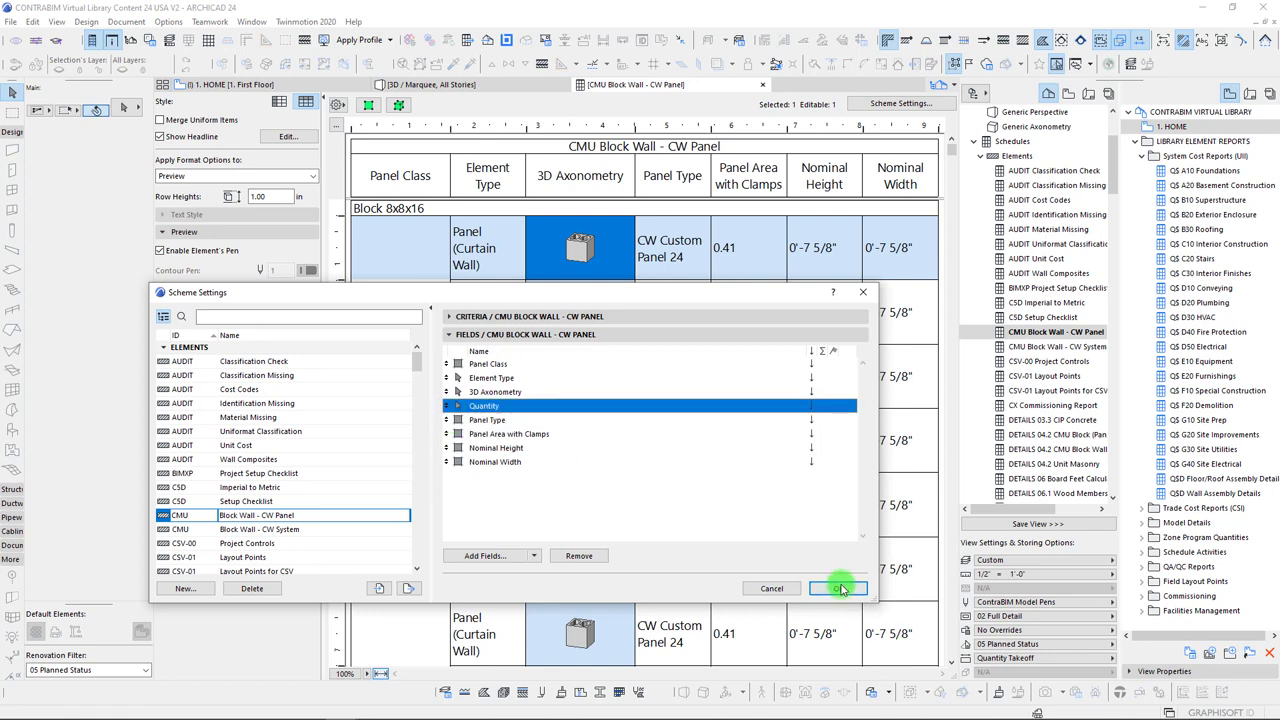
pyautogui.click(841, 590)
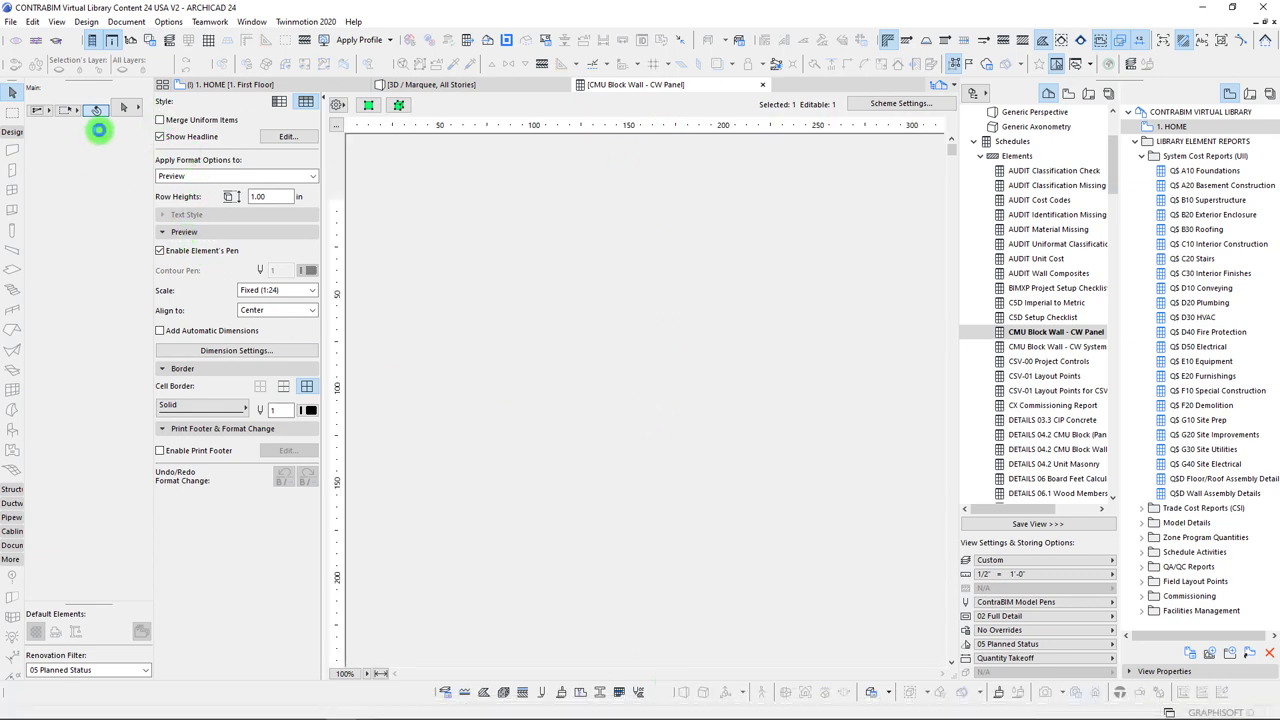
# Merge the uniform items in the CMU Block Wall - CW Panel schedule
pyautogui.click(160, 120)
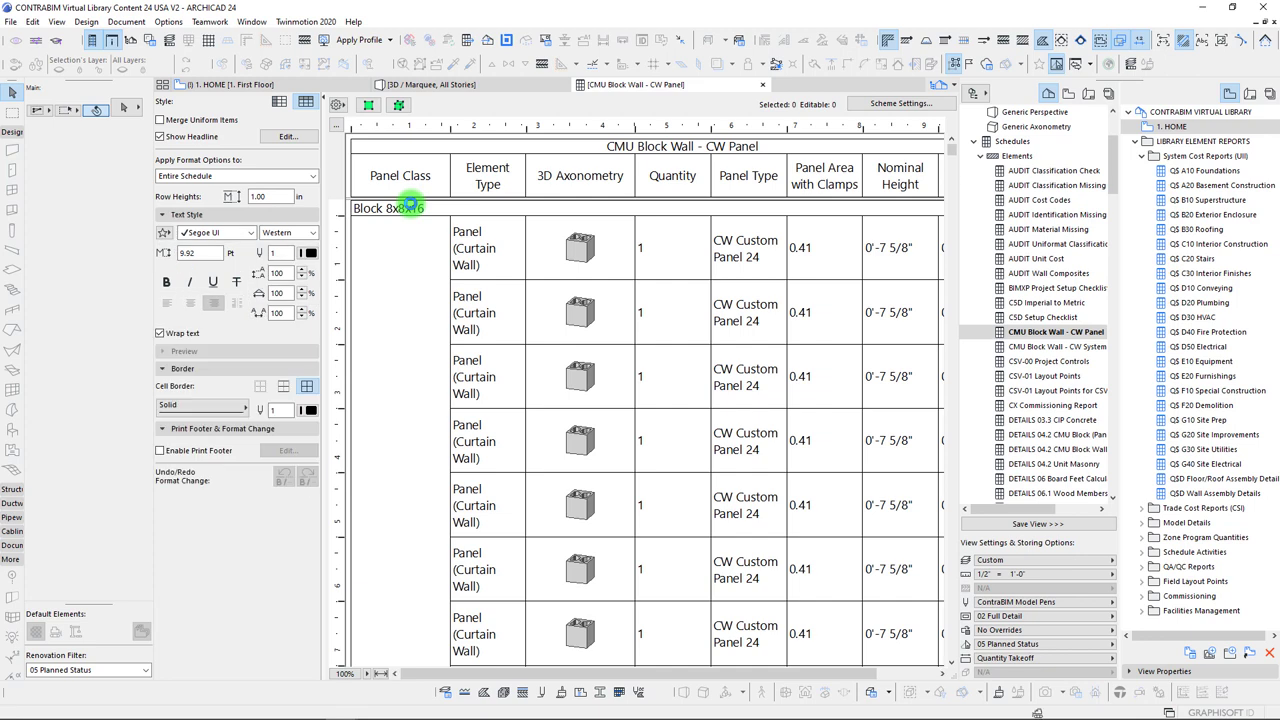
pyautogui.click(160, 120)
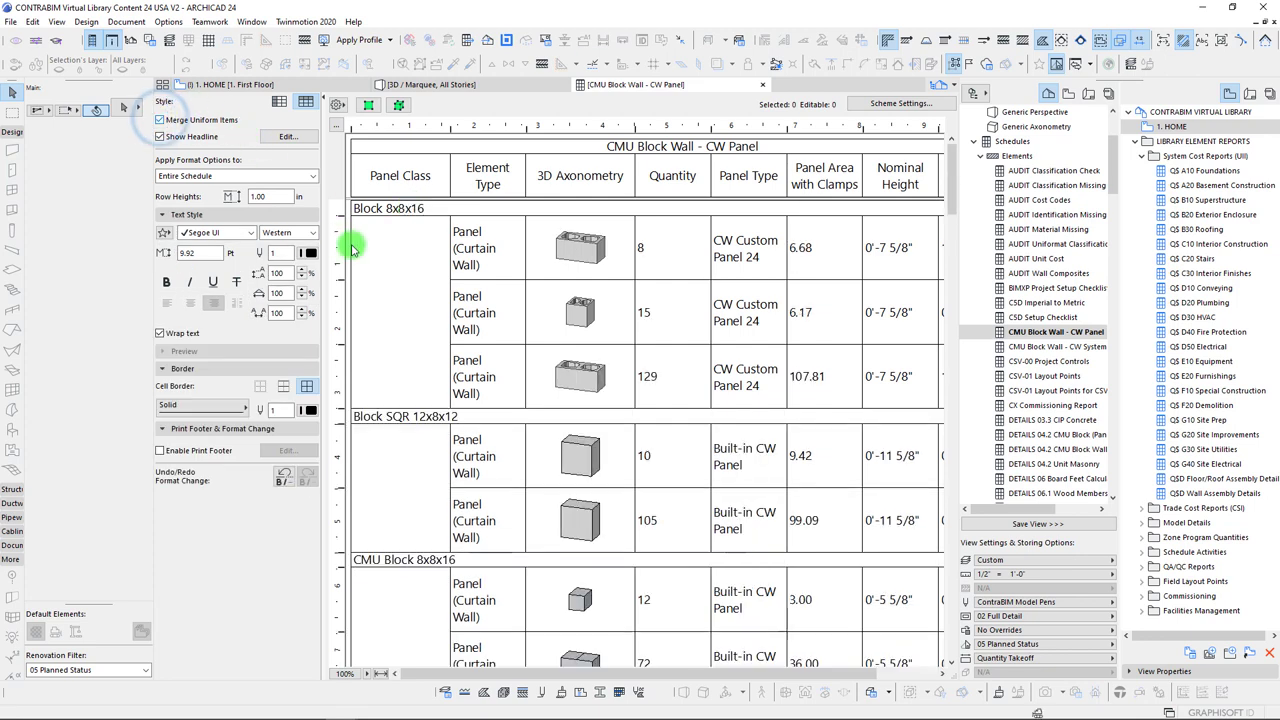
# Examine the quantities of the Block 8x8x16 group and compare the nominal heights and widths of its rows
pyautogui.click(401, 214)
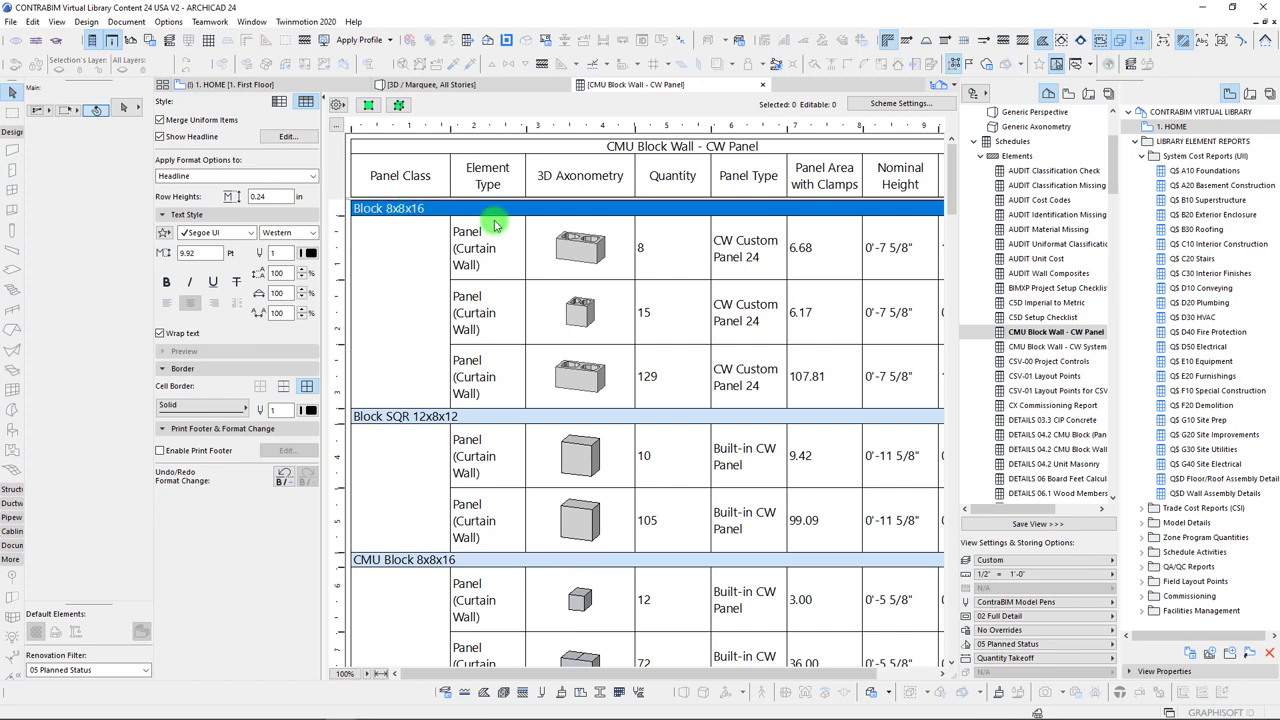
pyautogui.click(662, 250)
pyautogui.click(378, 206)
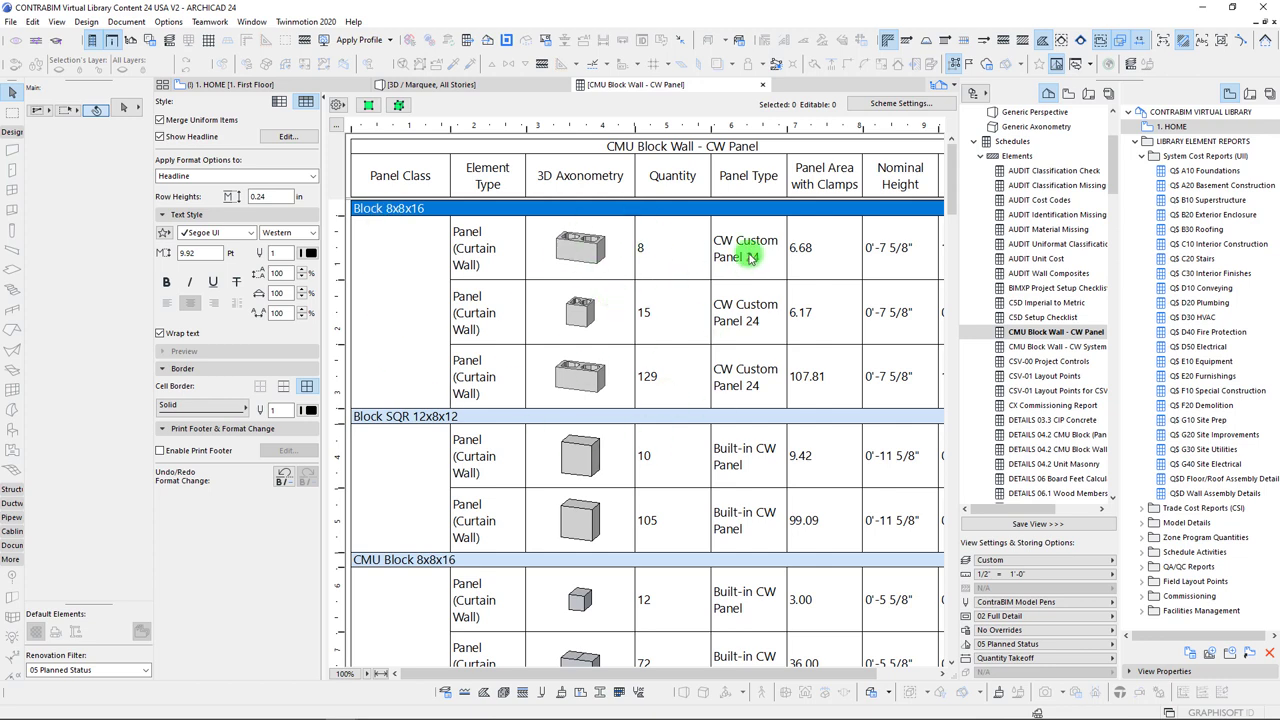
pyautogui.click(645, 250)
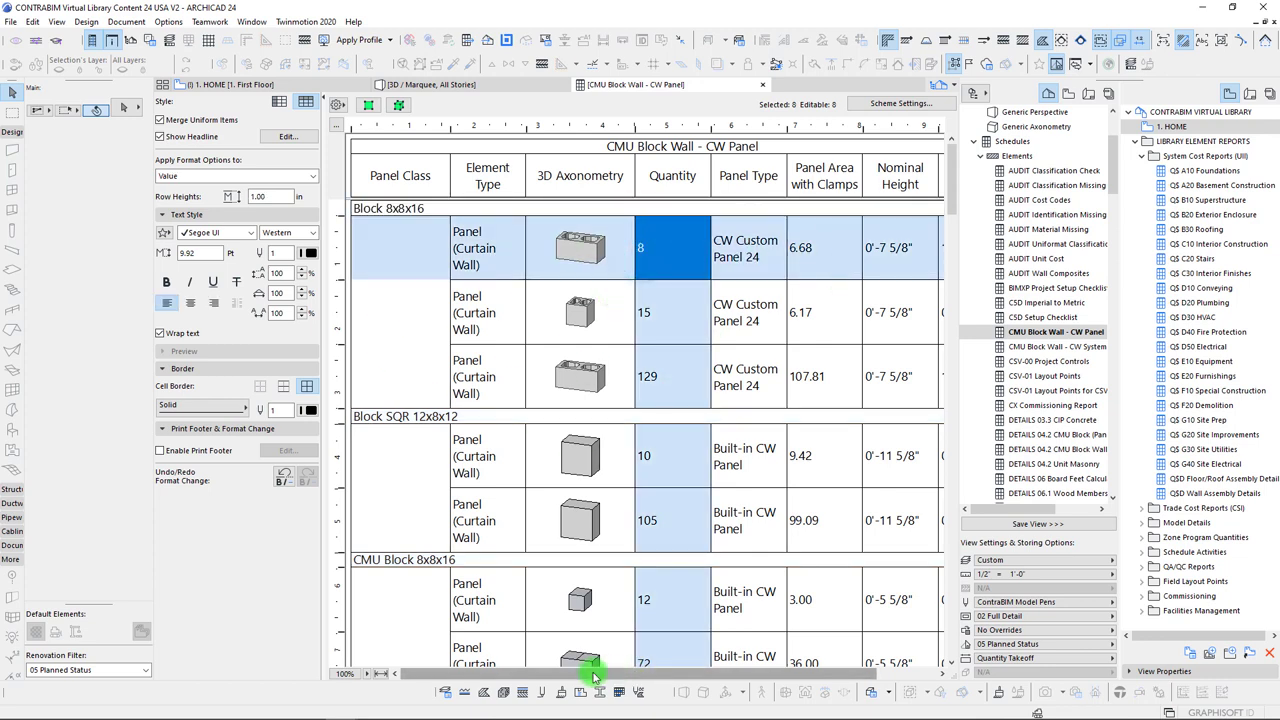
pyautogui.click(379, 673)
pyautogui.click(825, 240)
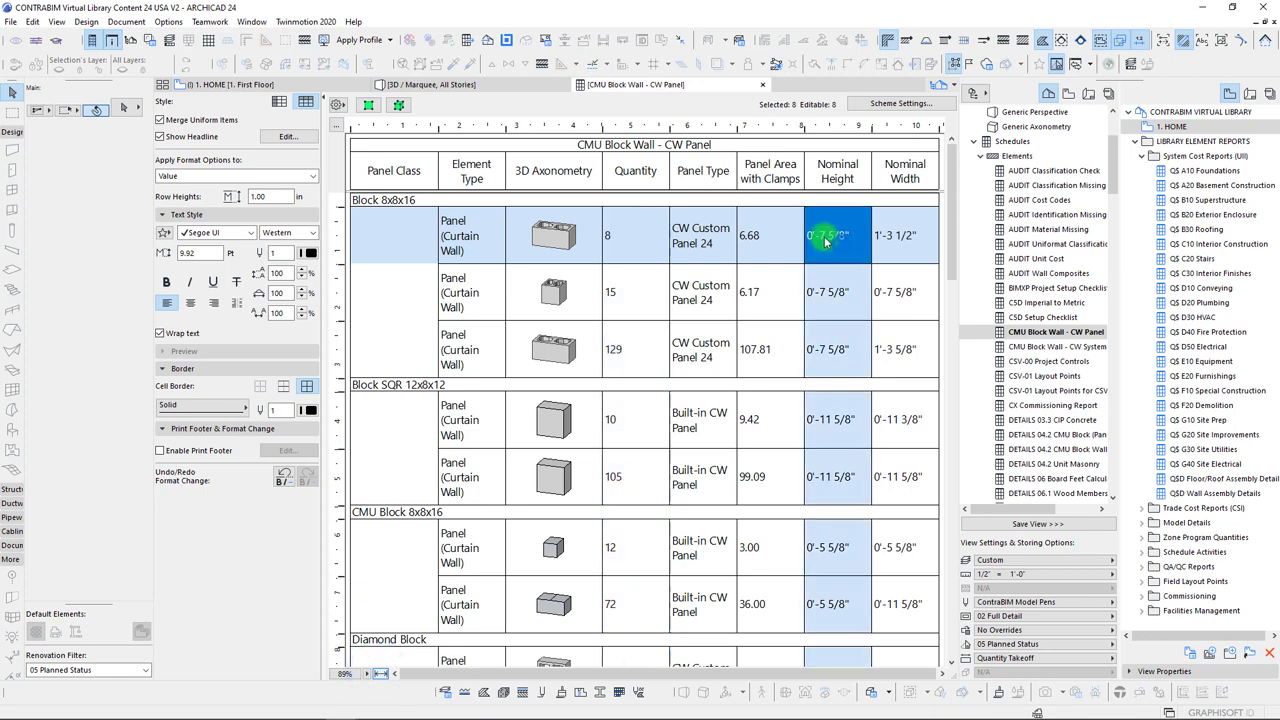
pyautogui.click(885, 238)
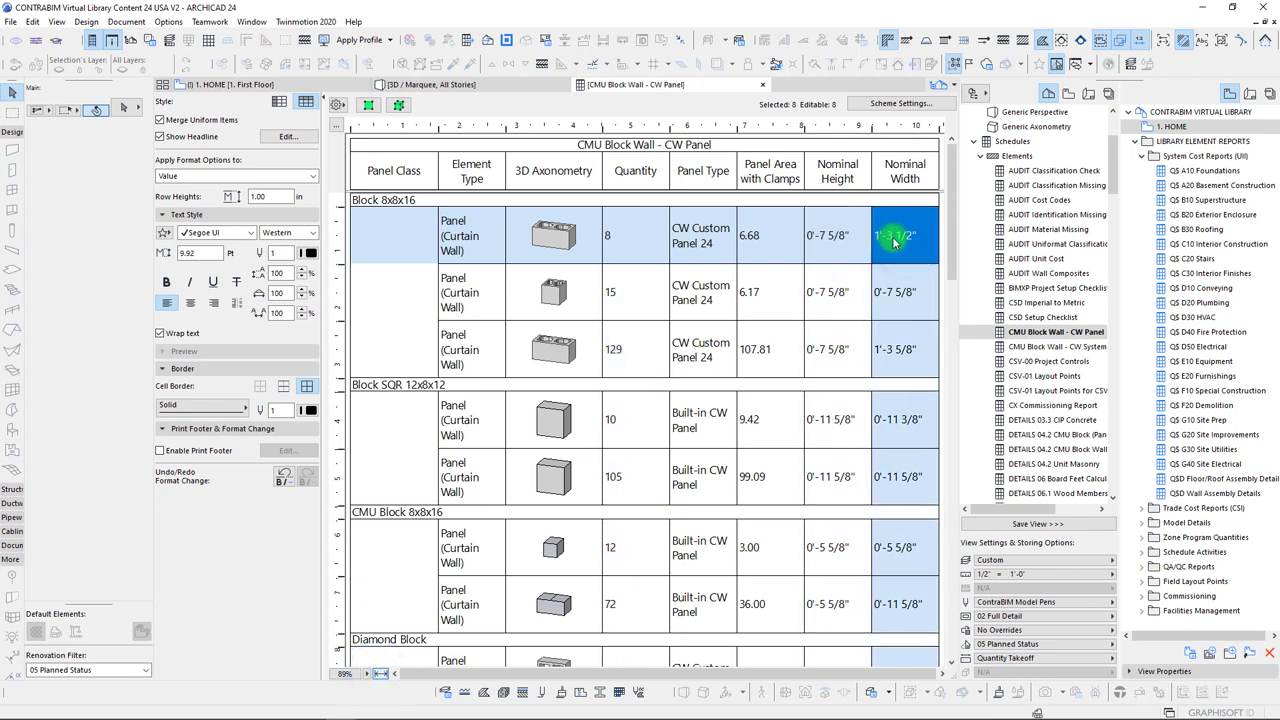
pyautogui.click(896, 278)
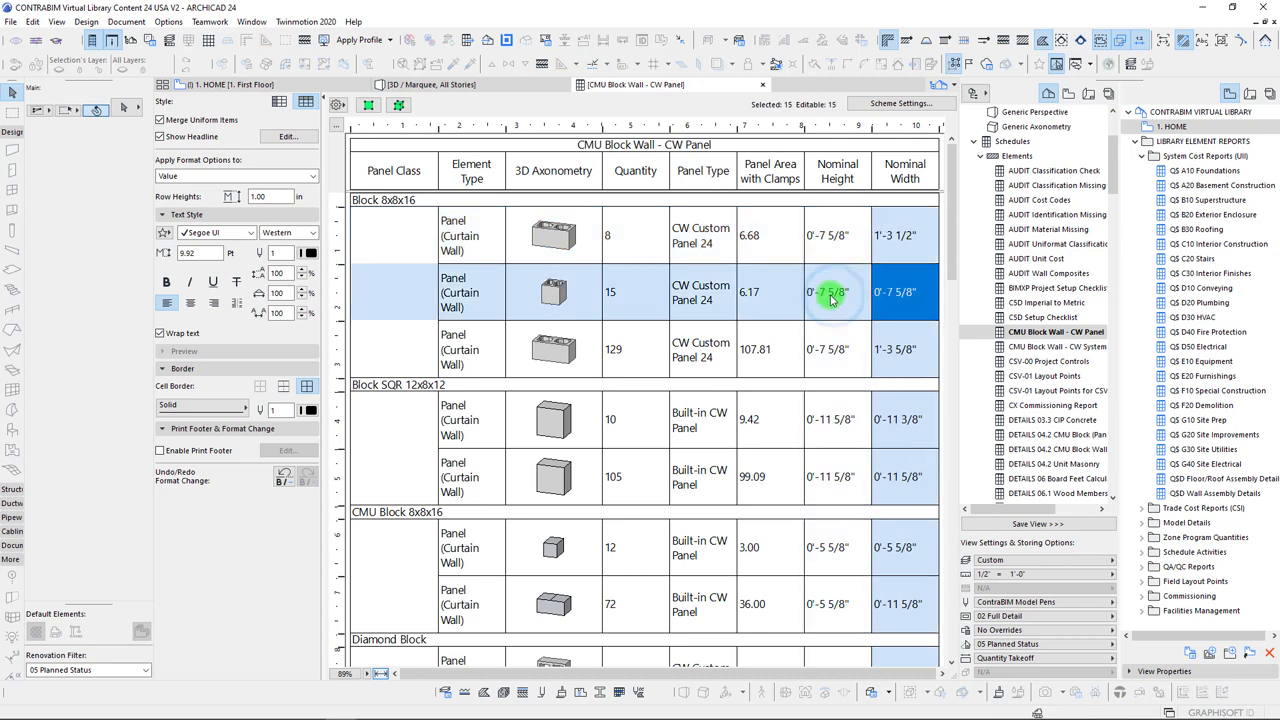
pyautogui.click(828, 360)
pyautogui.click(908, 358)
pyautogui.click(838, 355)
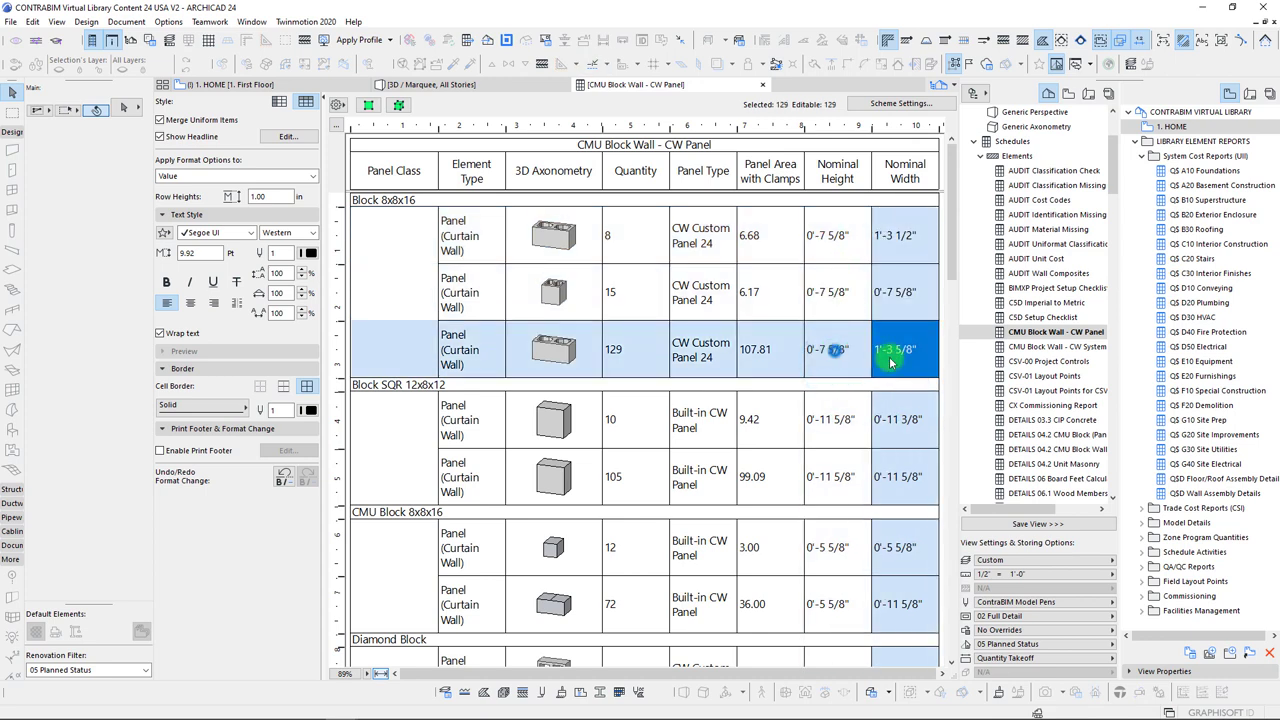
pyautogui.click(826, 235)
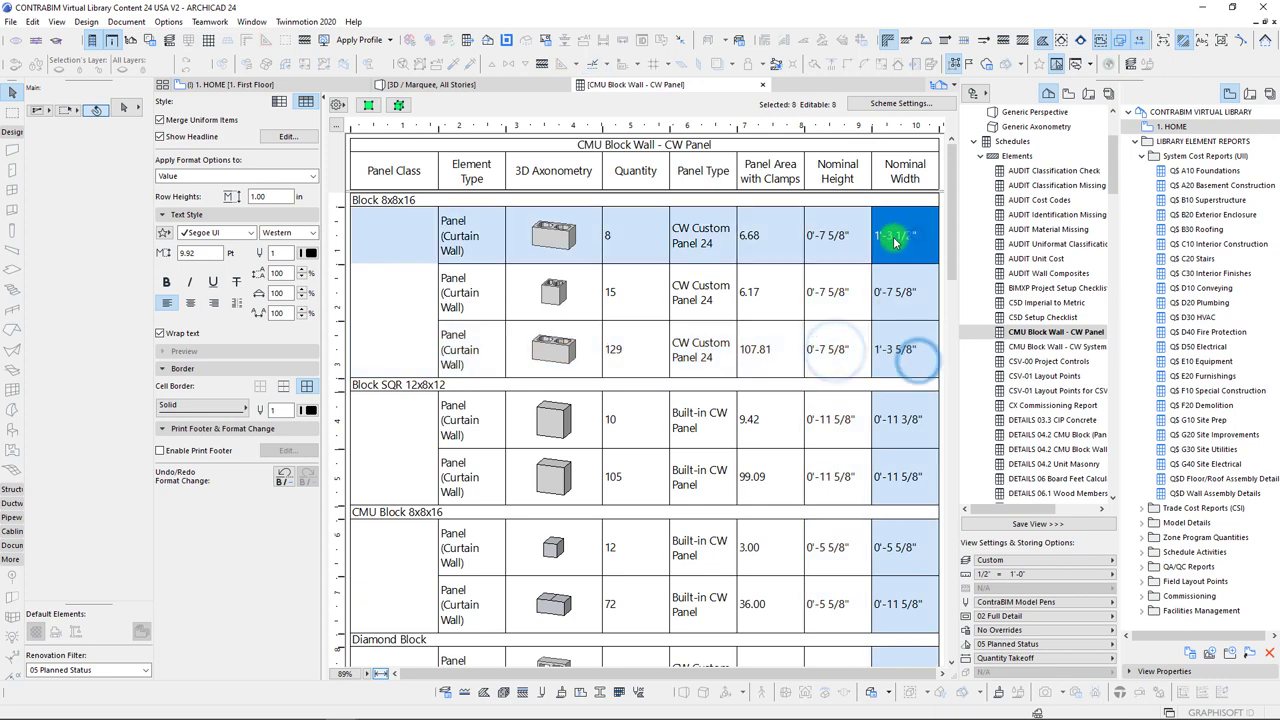
pyautogui.click(903, 365)
pyautogui.click(840, 352)
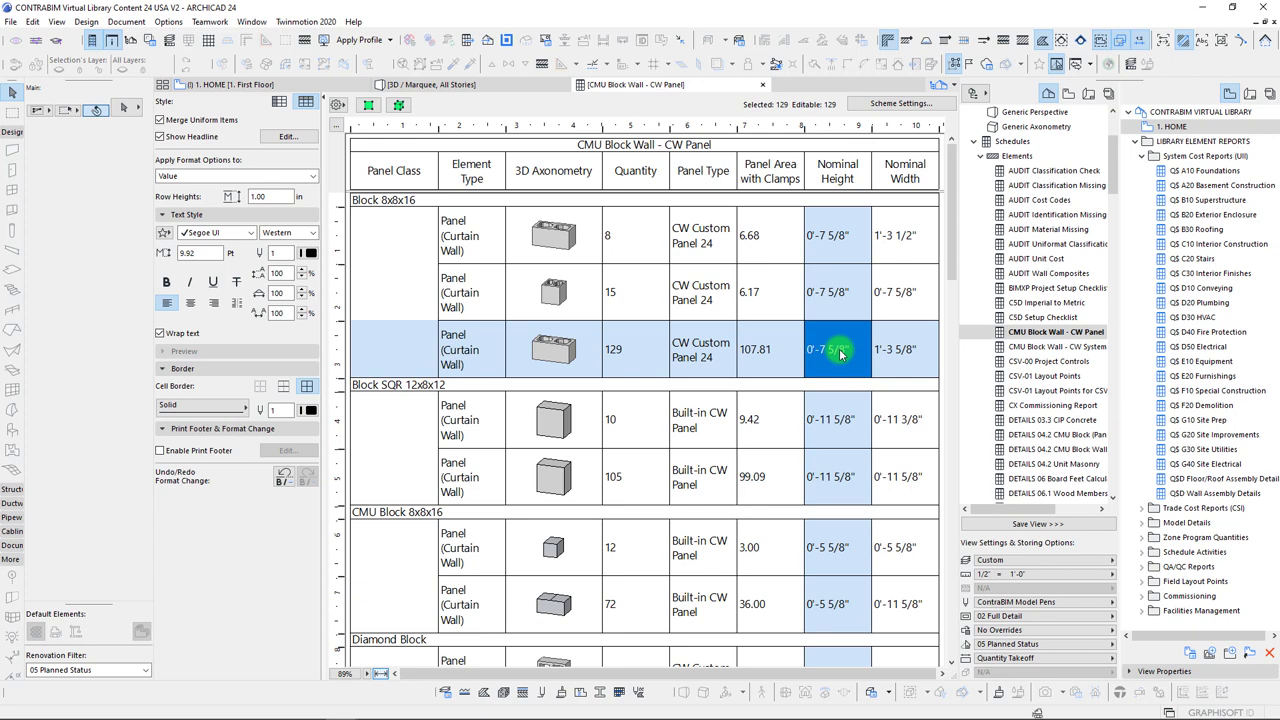
pyautogui.click(651, 357)
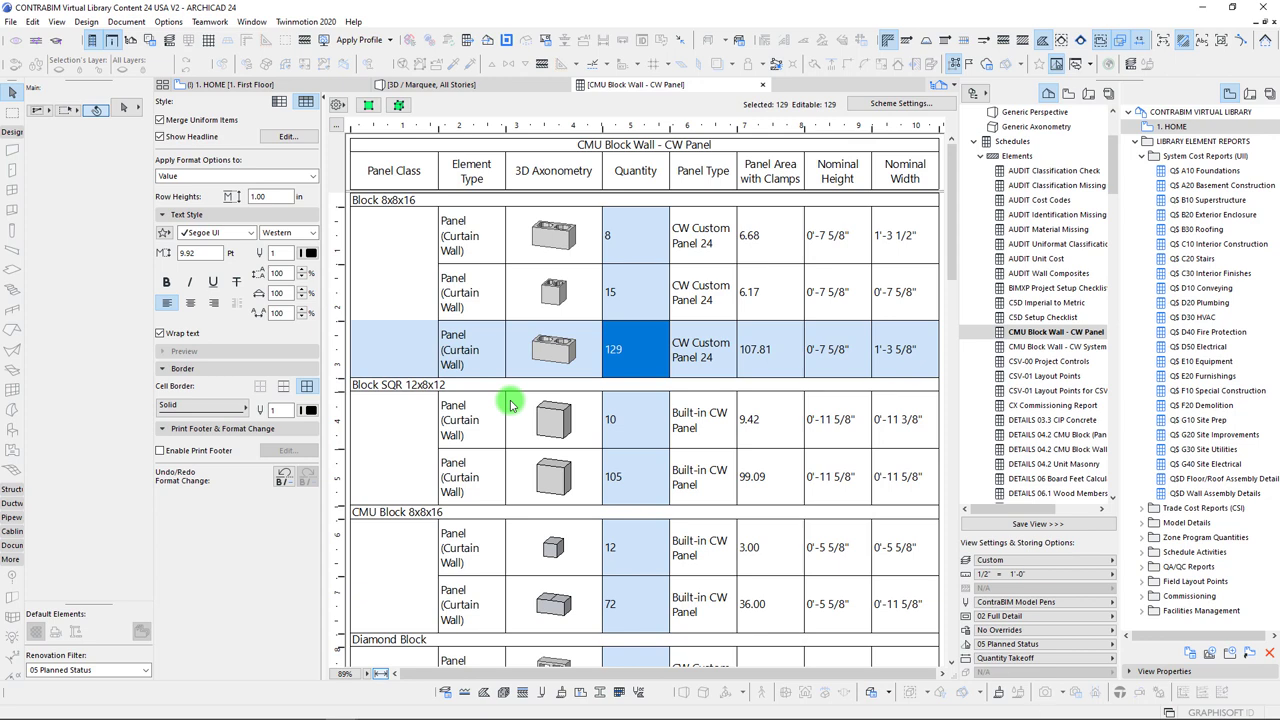
pyautogui.click(606, 238)
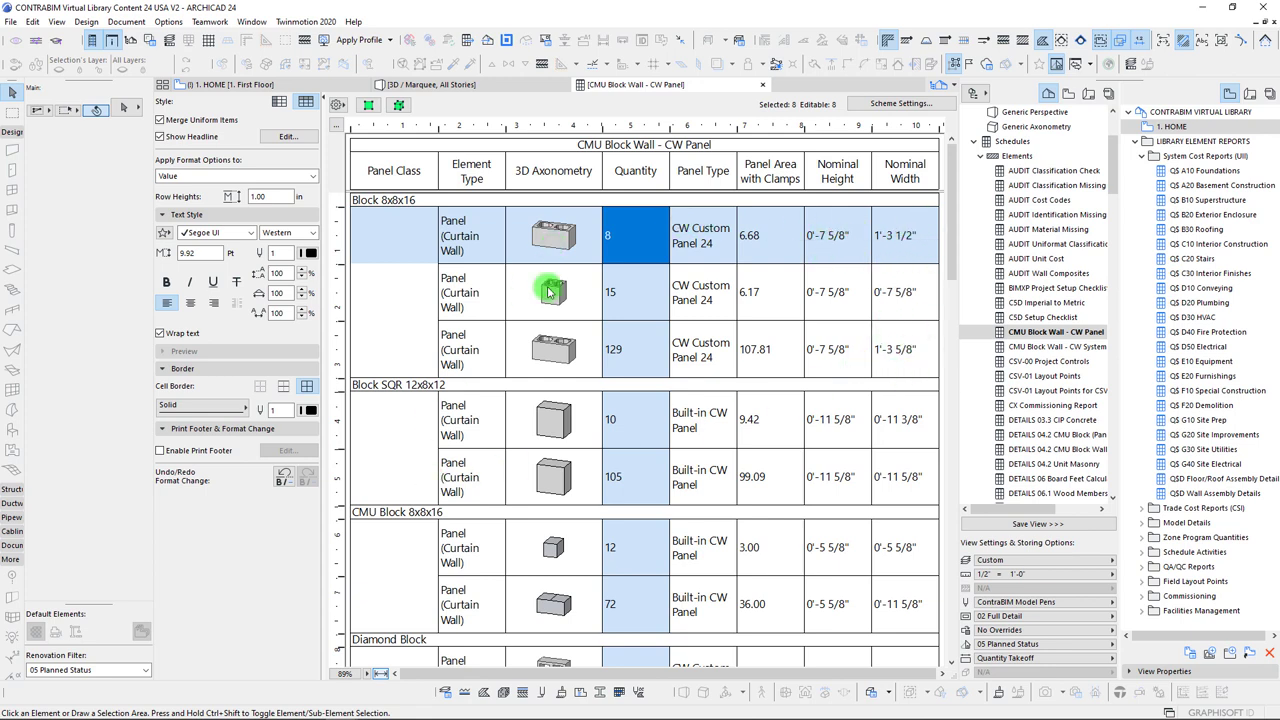
# Examine the 3D previews and quantities of the two block sizes in the Shadow - Spade group
pyautogui.click(395, 388)
pyautogui.scroll(-10, 409, 400)
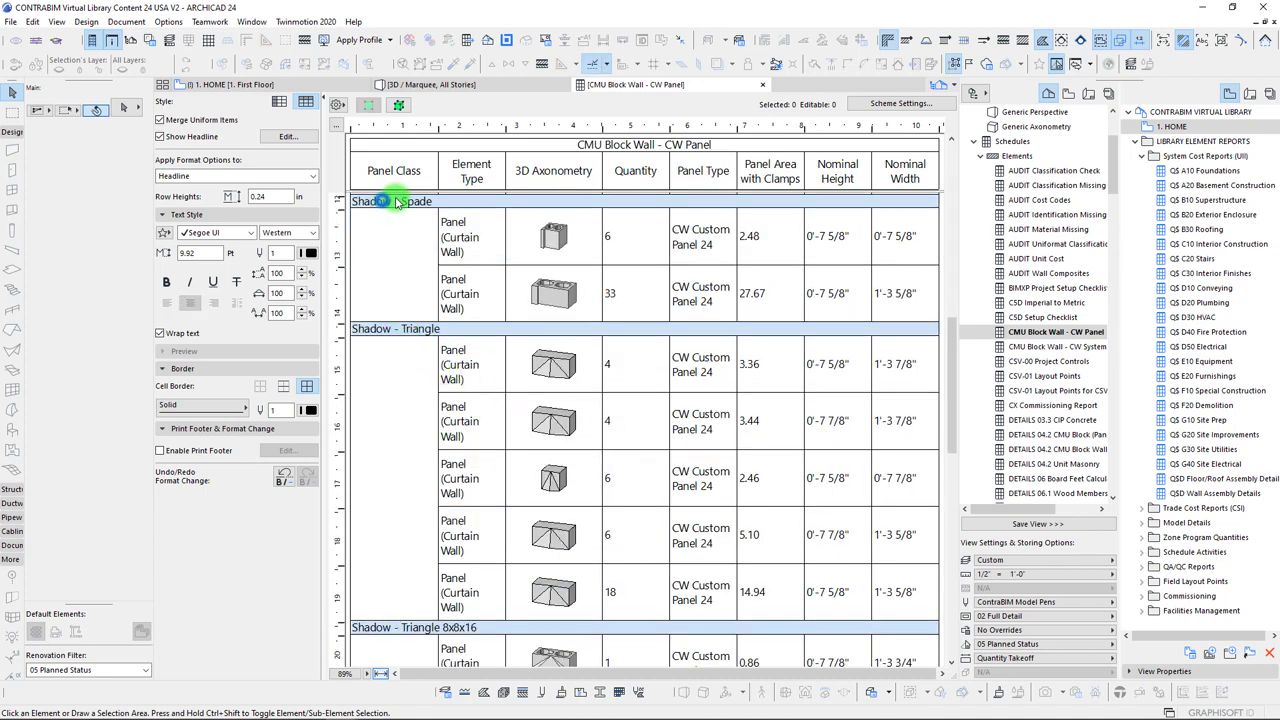
pyautogui.click(385, 202)
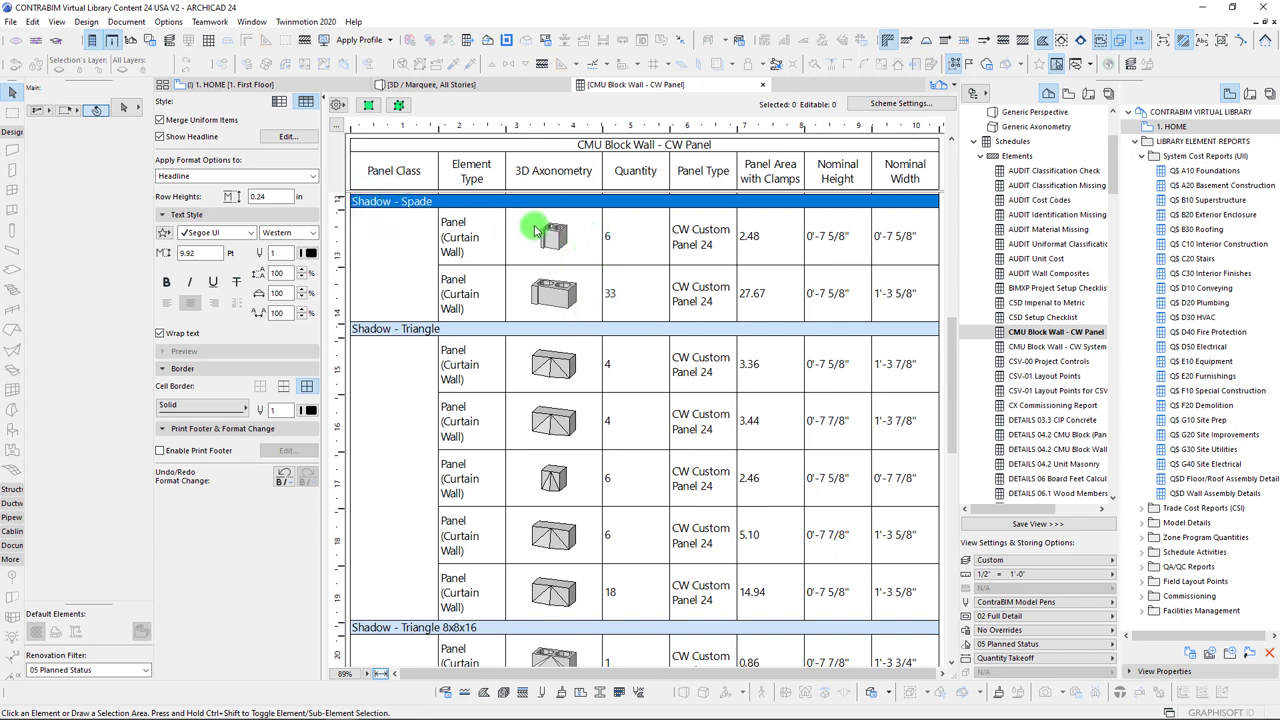
pyautogui.click(586, 234)
pyautogui.click(588, 292)
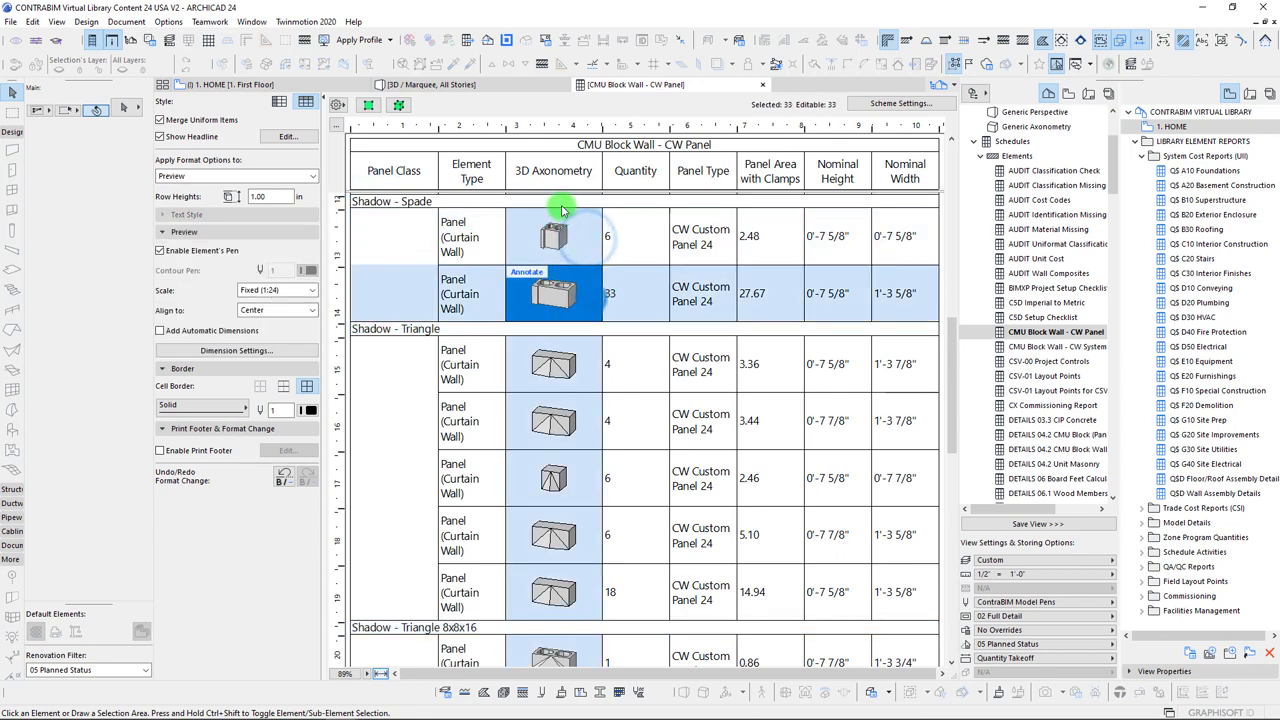
pyautogui.click(574, 234)
pyautogui.click(571, 290)
pyautogui.click(640, 237)
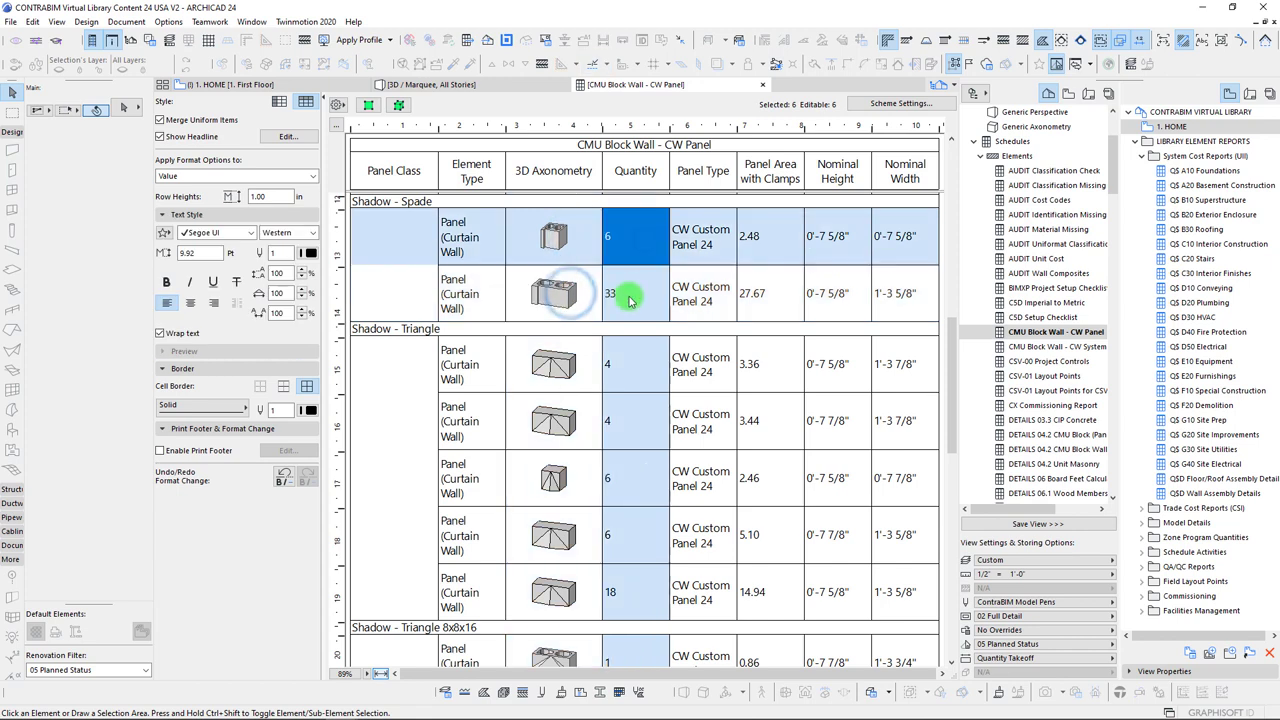
pyautogui.click(630, 298)
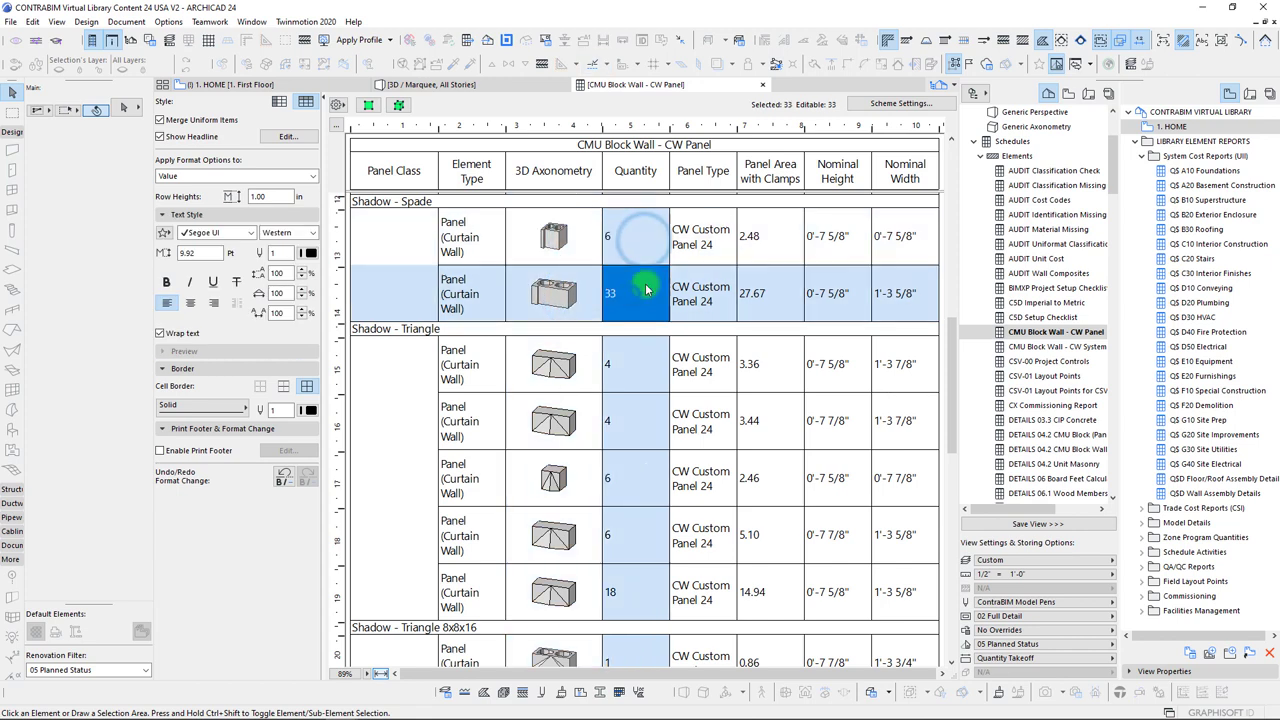
# Examine the previews in the Shadow - Triangle group and compare the first two rows of Shadow - Triangle 8x8x16
pyautogui.click(530, 366)
pyautogui.moveTo(952, 357); pyautogui.dragTo(959, 389)
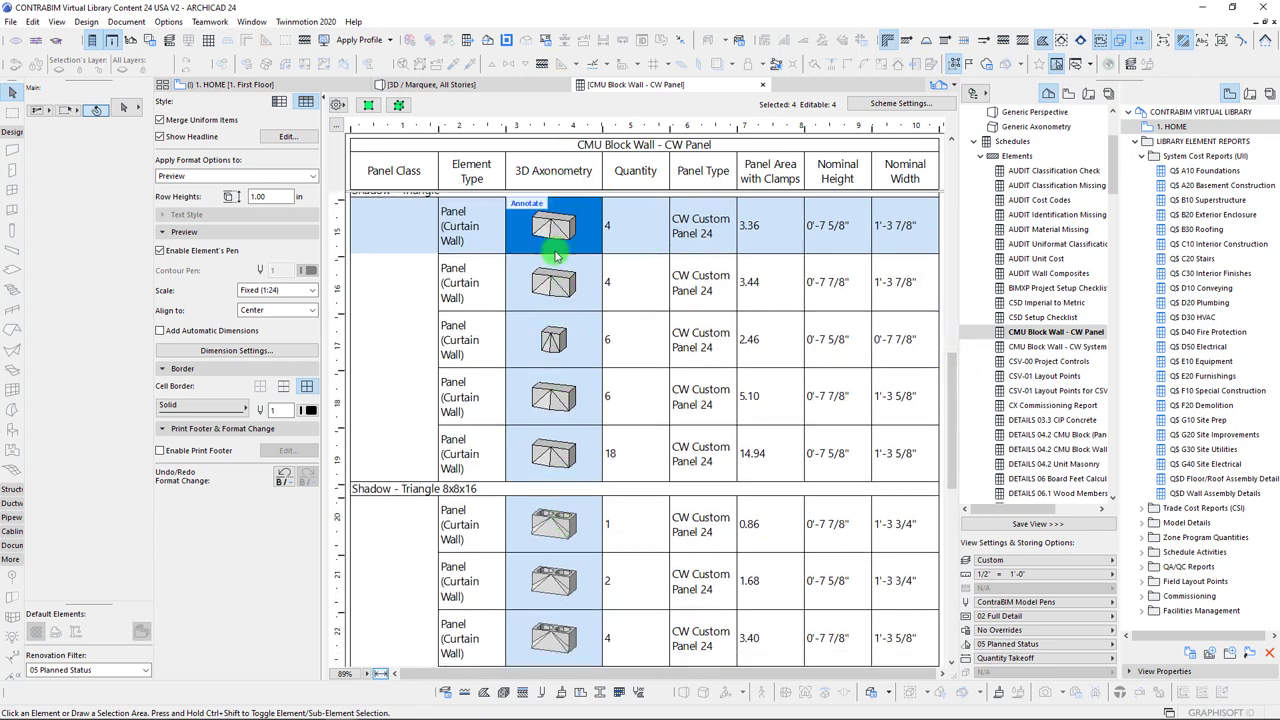
pyautogui.moveTo(954, 440); pyautogui.dragTo(954, 511)
pyautogui.click(508, 334)
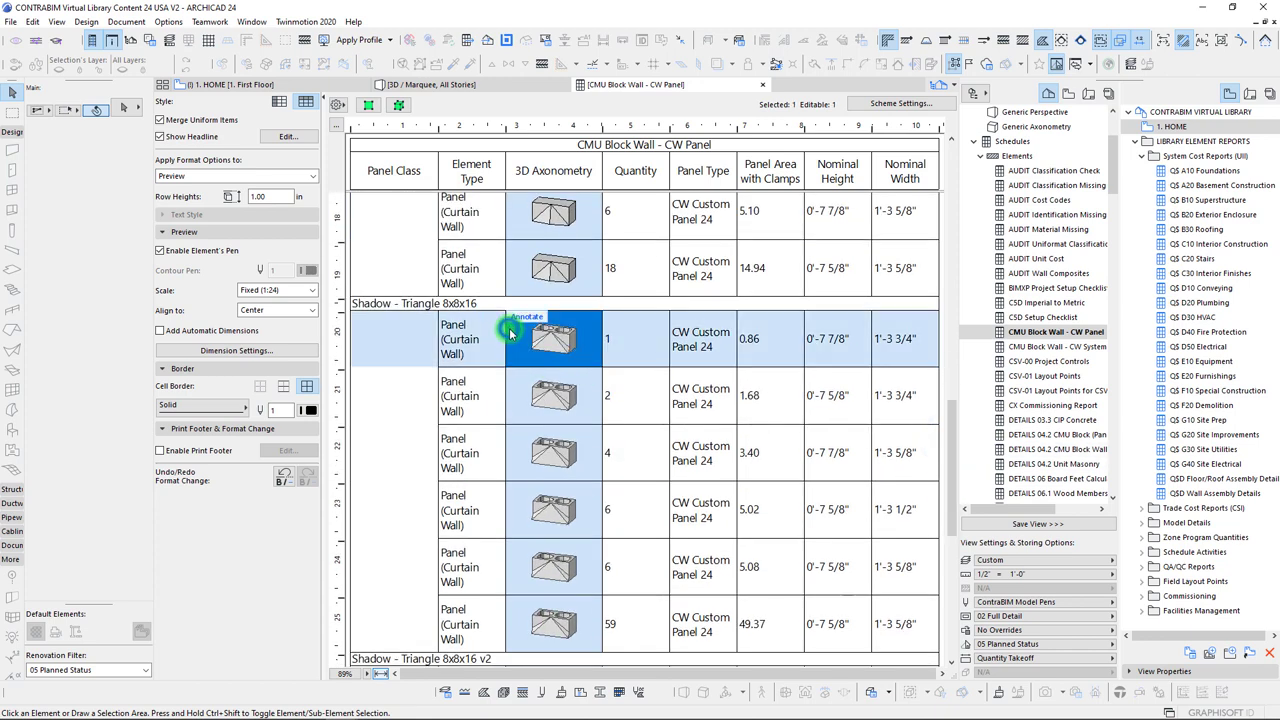
pyautogui.click(514, 401)
pyautogui.click(518, 326)
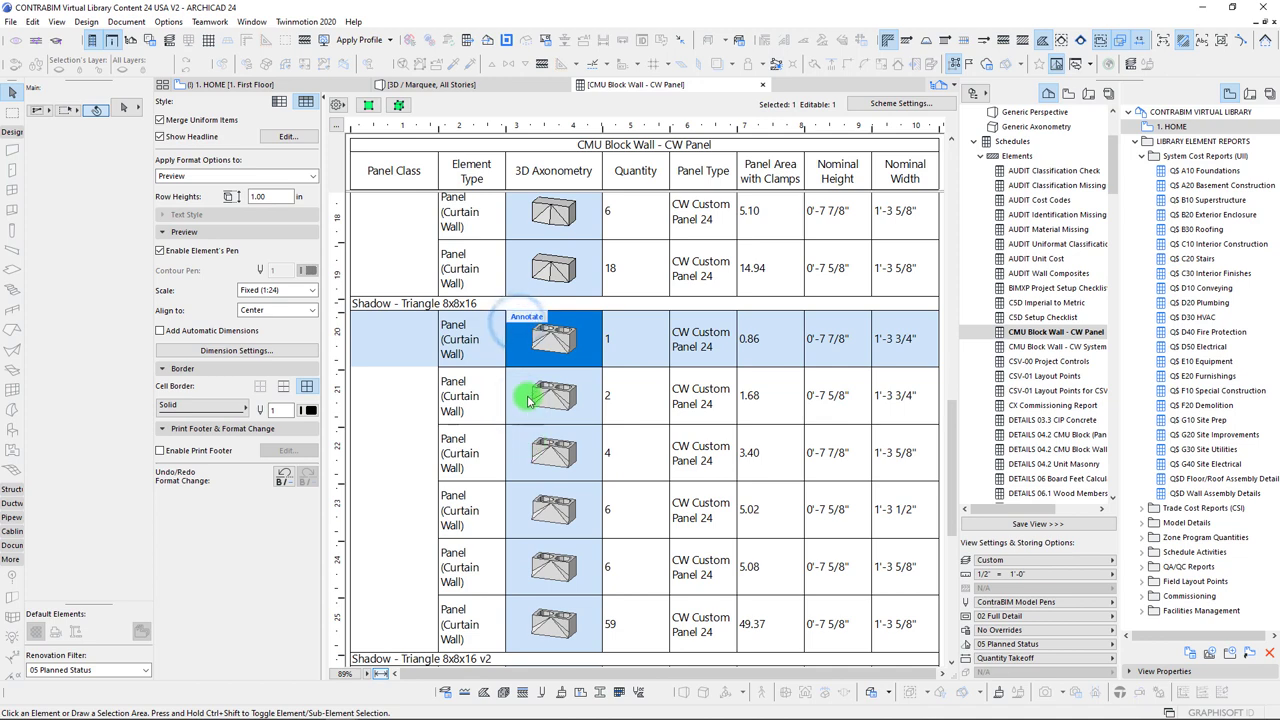
pyautogui.click(522, 388)
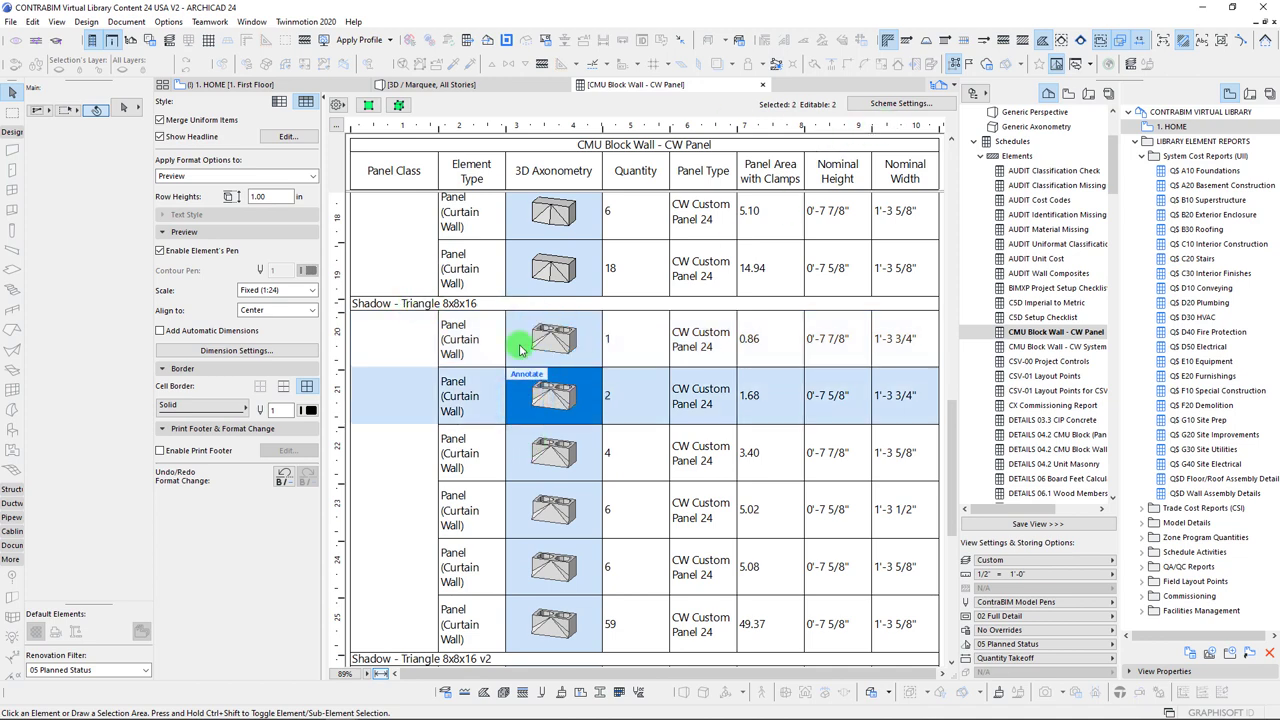
# Select the half-length block row of the Shadow - Spade group and show its panels in the 3D window
pyautogui.scroll(5, 490, 347)
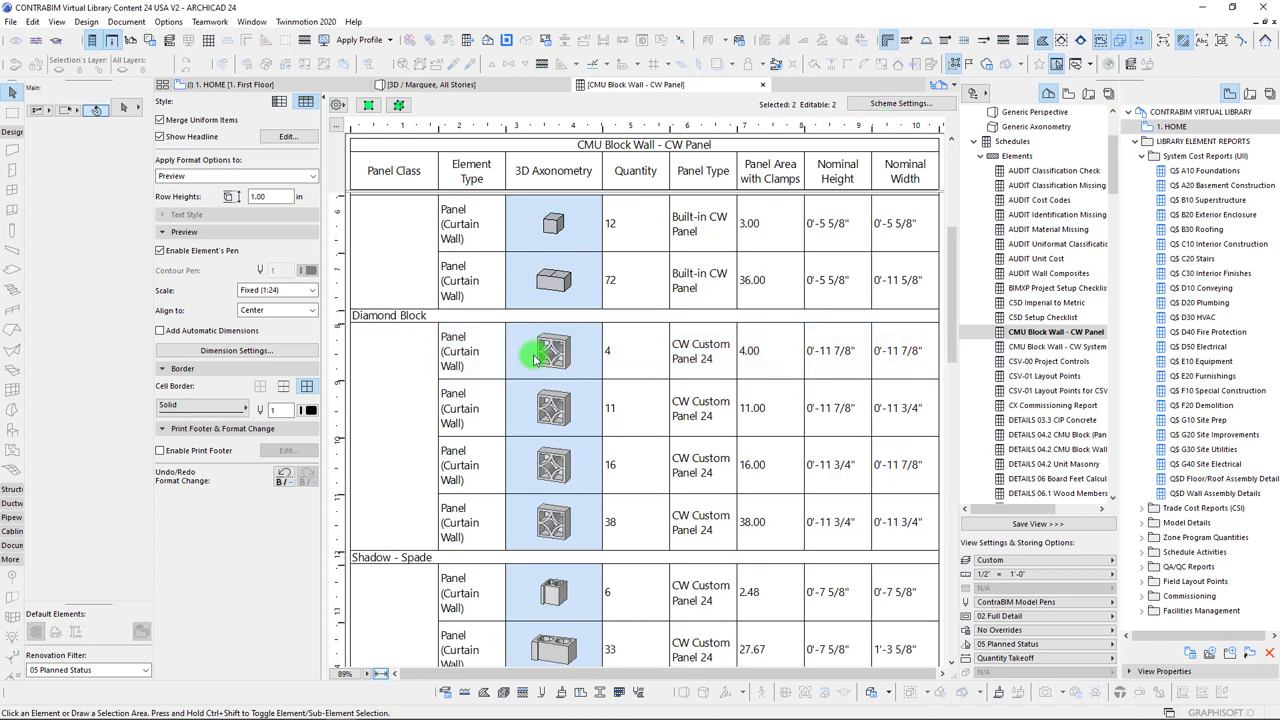
pyautogui.moveTo(946, 296); pyautogui.dragTo(954, 362)
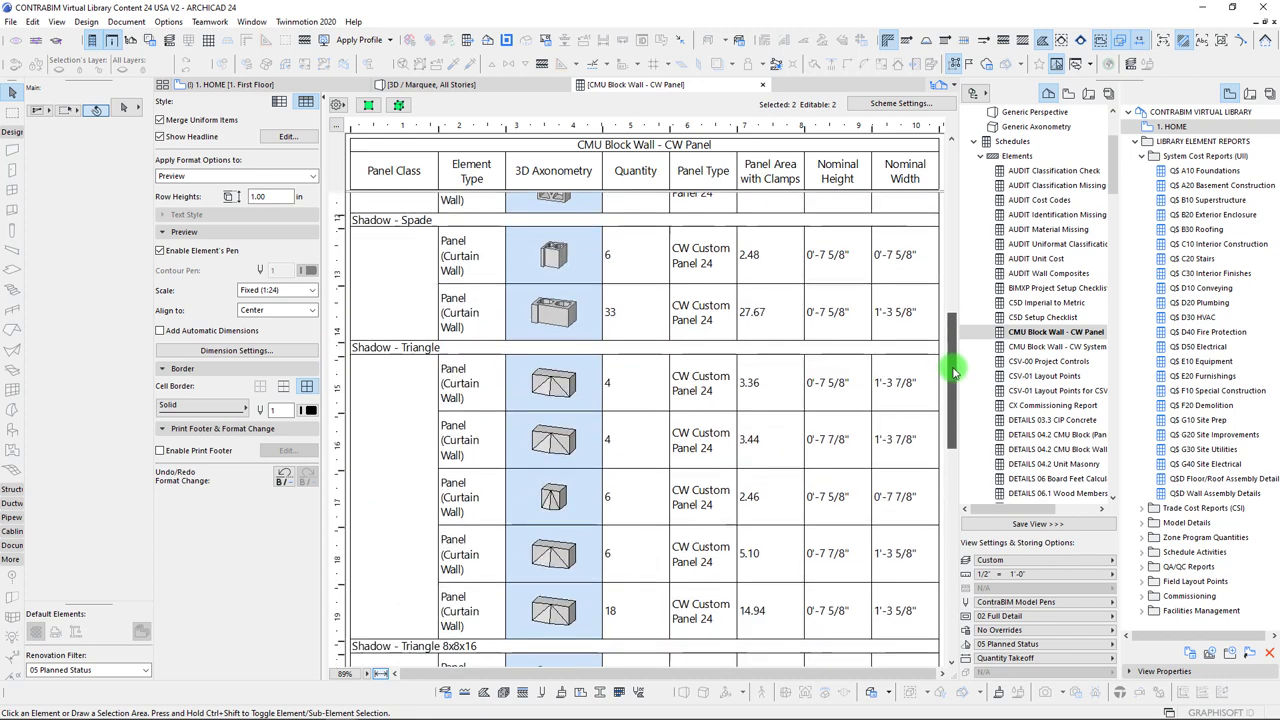
pyautogui.click(520, 248)
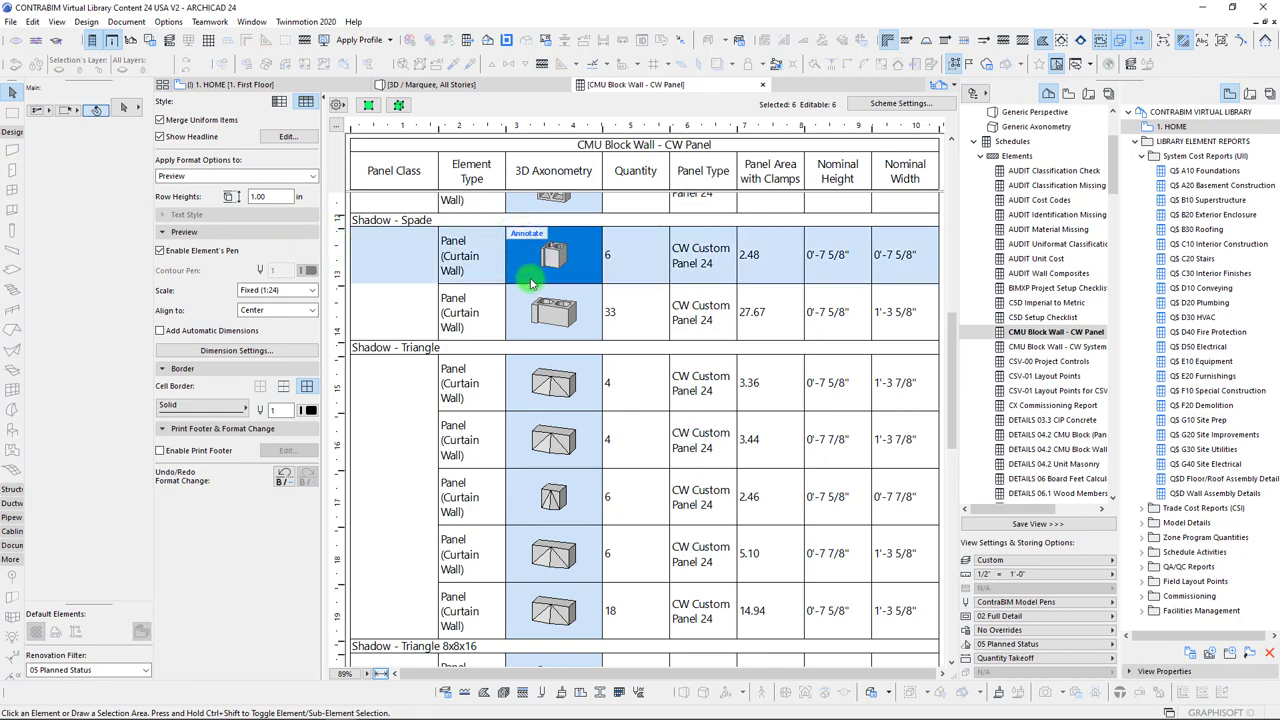
pyautogui.click(398, 105)
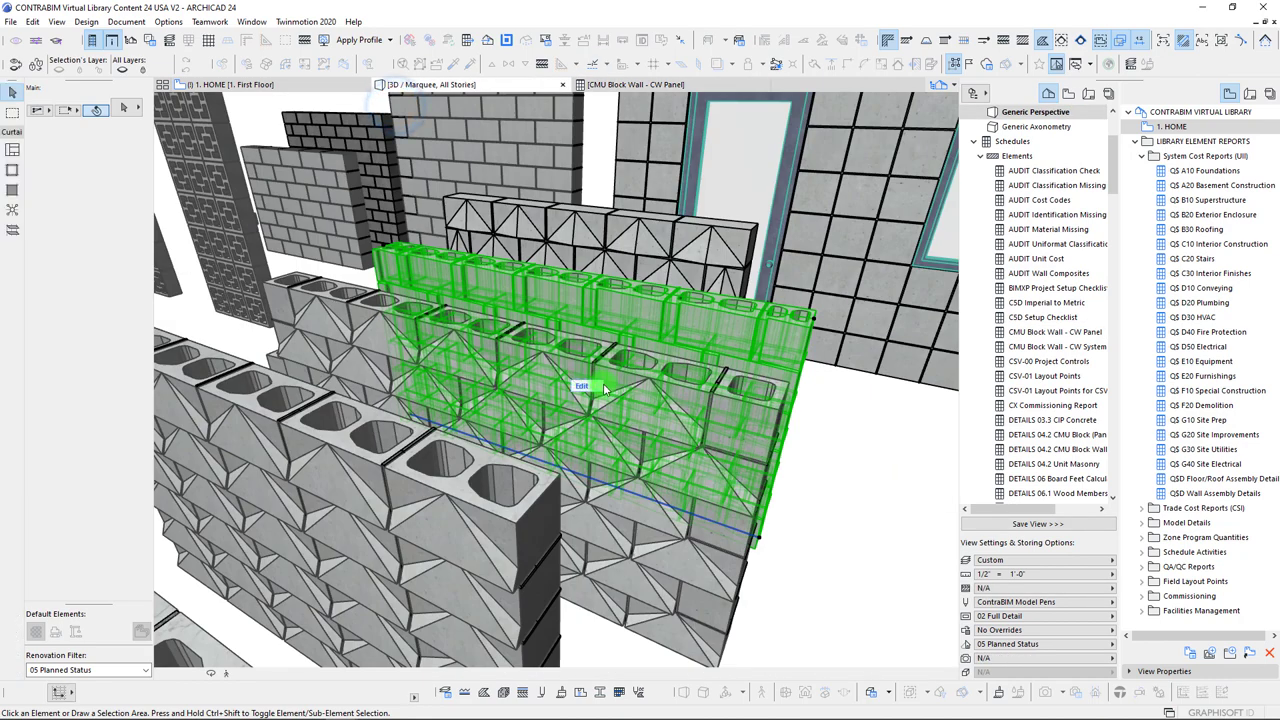
# Leave curtain wall edit mode and select the whole CMU 8x8x16 Spade wall
pyautogui.click(590, 386)
pyautogui.keyDown('shift'); pyautogui.moveTo(650, 370); pyautogui.dragTo(440, 310, button='middle'); pyautogui.keyUp('shift')
pyautogui.click(184, 216)
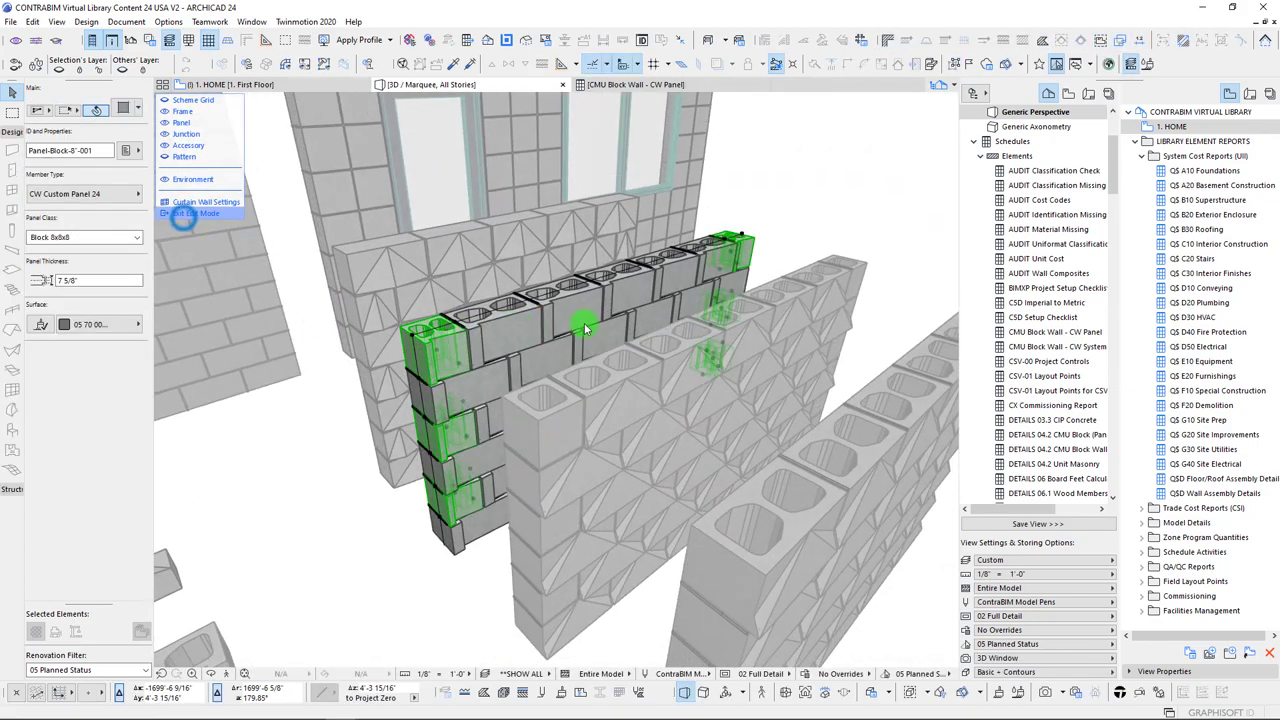
pyautogui.click(520, 340)
pyautogui.keyDown('shift'); pyautogui.moveTo(520, 340); pyautogui.dragTo(443, 223, button='middle'); pyautogui.keyUp('shift')
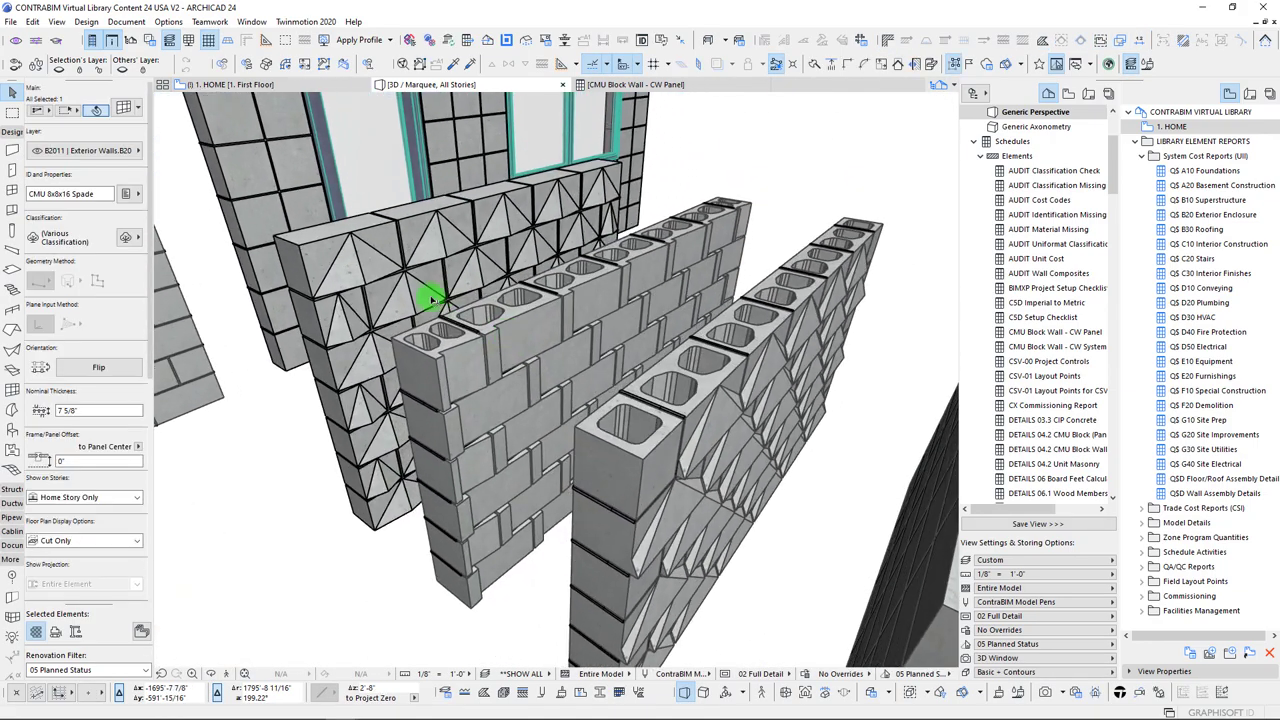
# Open the Spade wall's selection settings and examine the panel class assigned to the cells of its scheme grid pattern
pyautogui.click(121, 110)
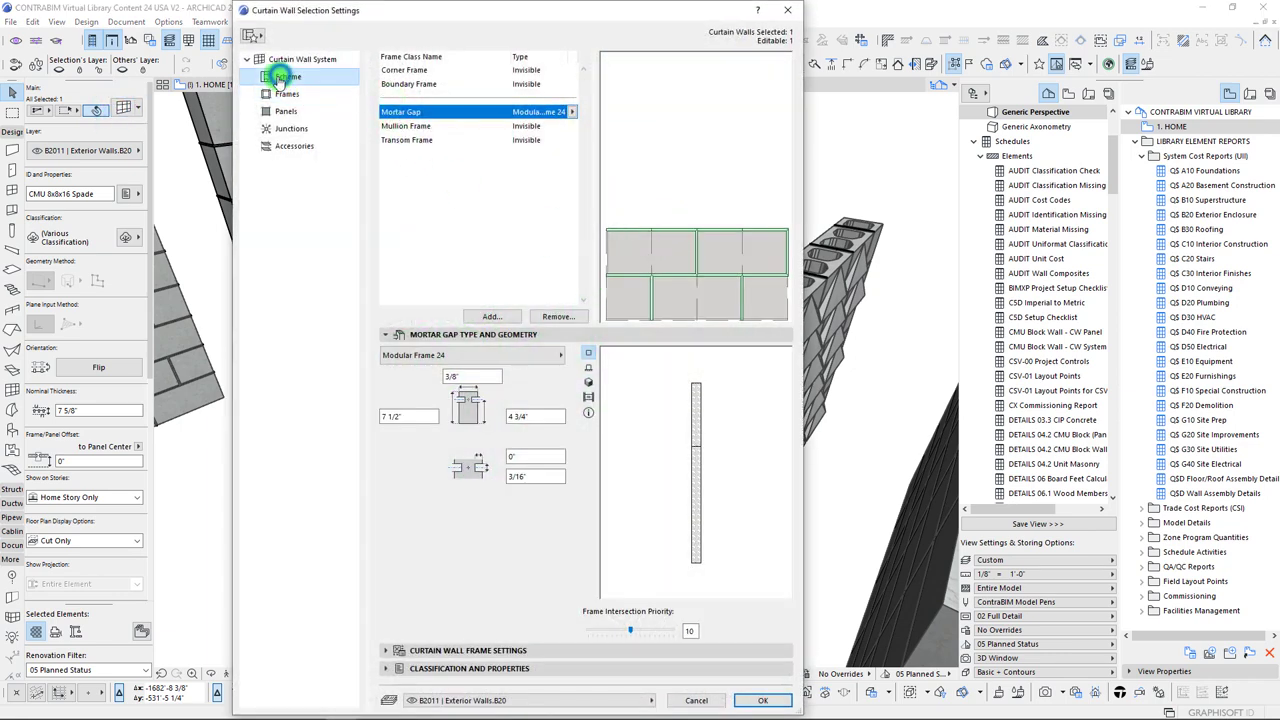
pyautogui.click(282, 77)
pyautogui.click(563, 482)
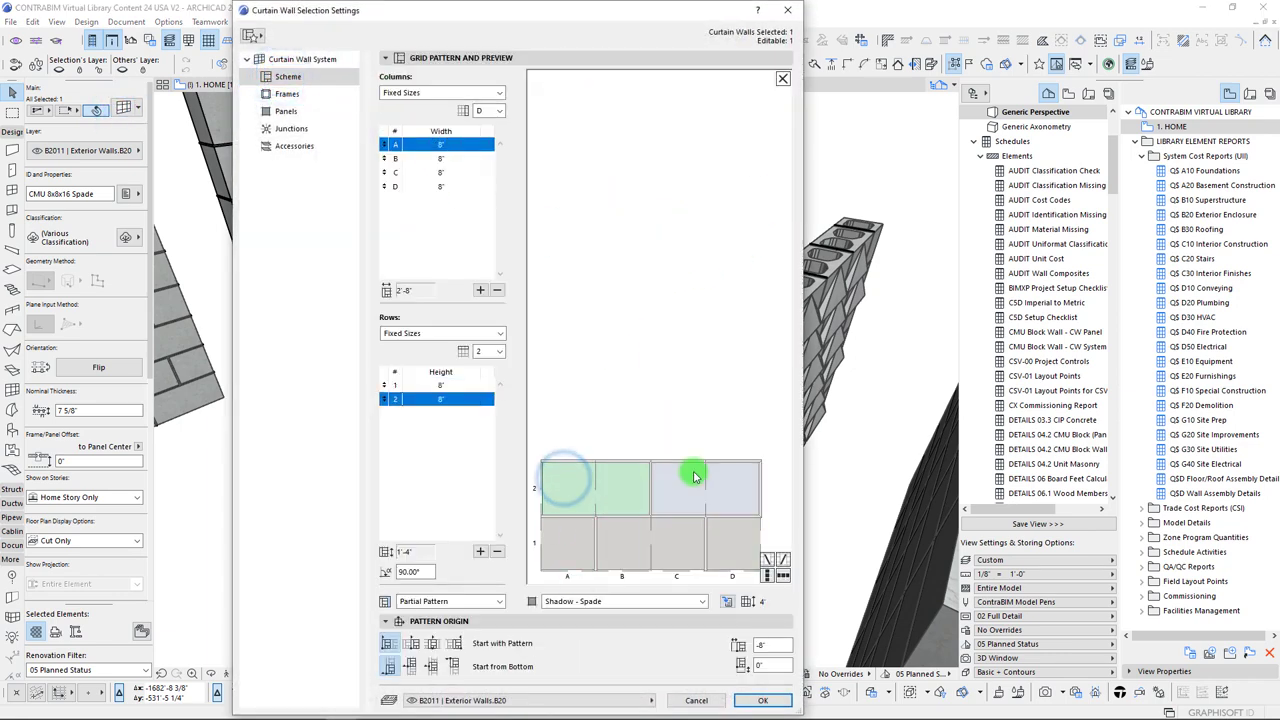
pyautogui.click(690, 472)
pyautogui.click(680, 537)
pyautogui.click(732, 543)
pyautogui.click(569, 539)
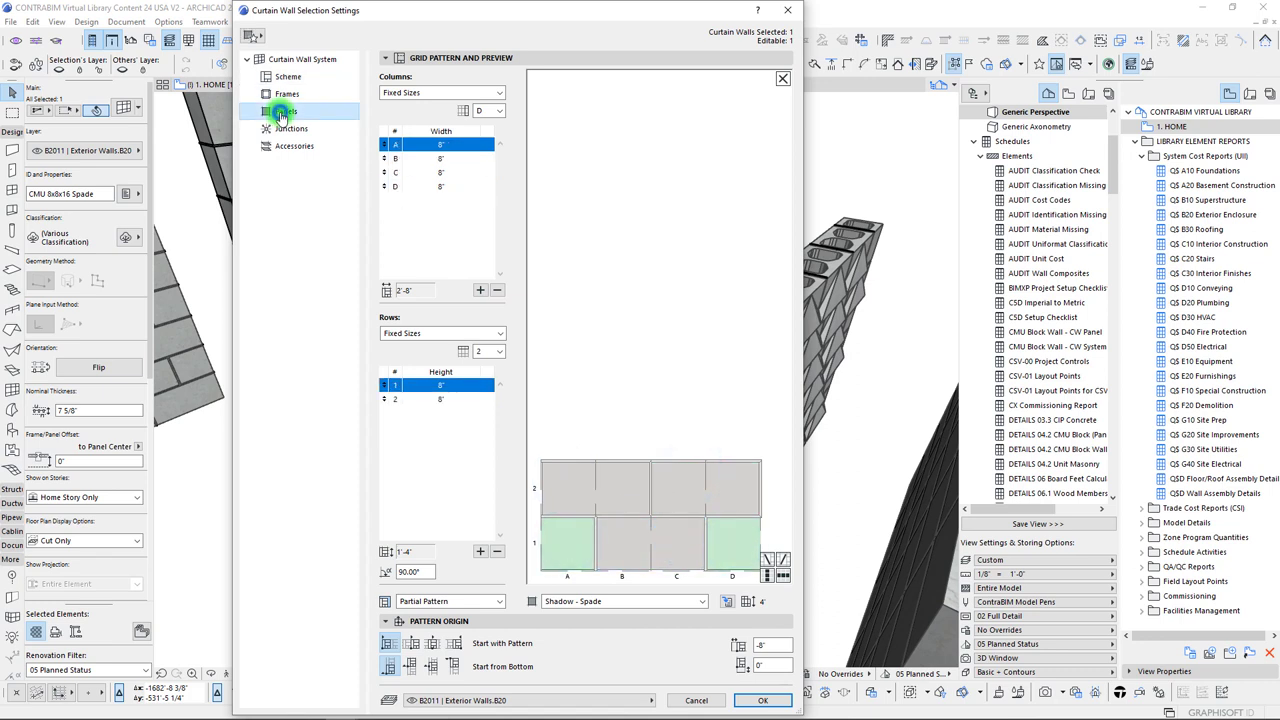
# Show the Shadow - Spade panel class in a 3D preview and enable Flip Panel for it
pyautogui.click(572, 124)
pyautogui.click(410, 168)
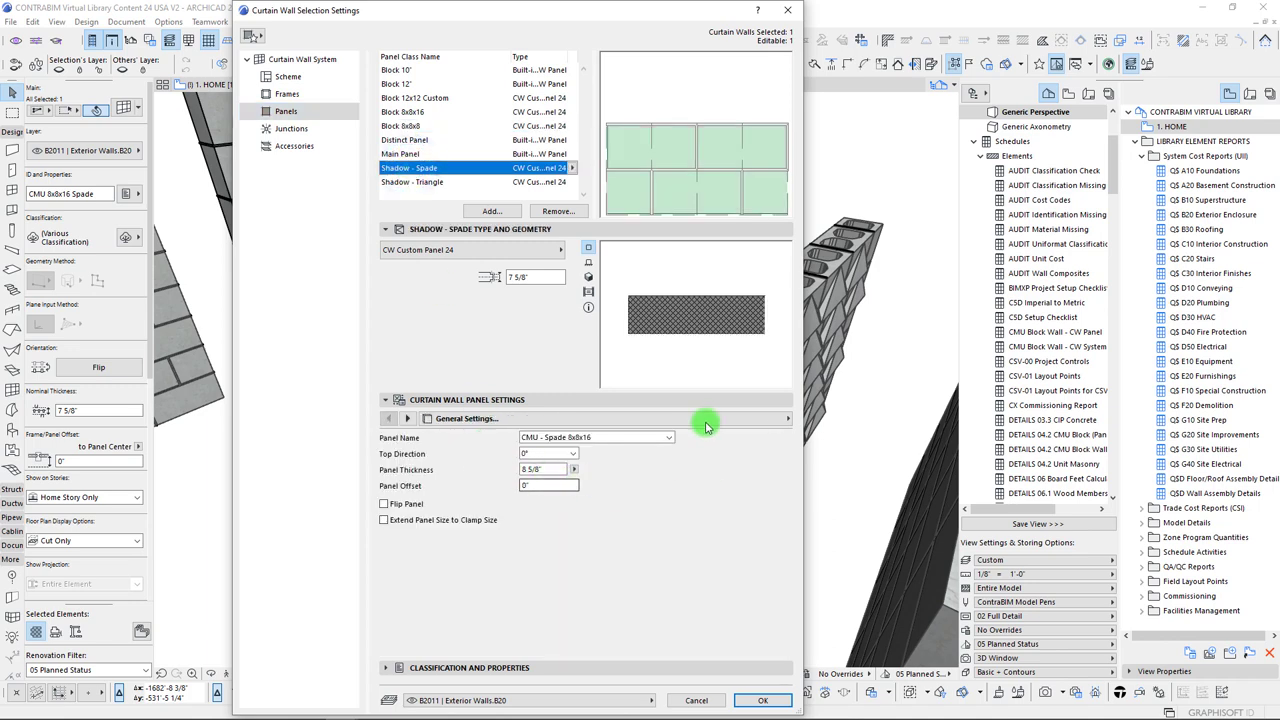
pyautogui.click(589, 276)
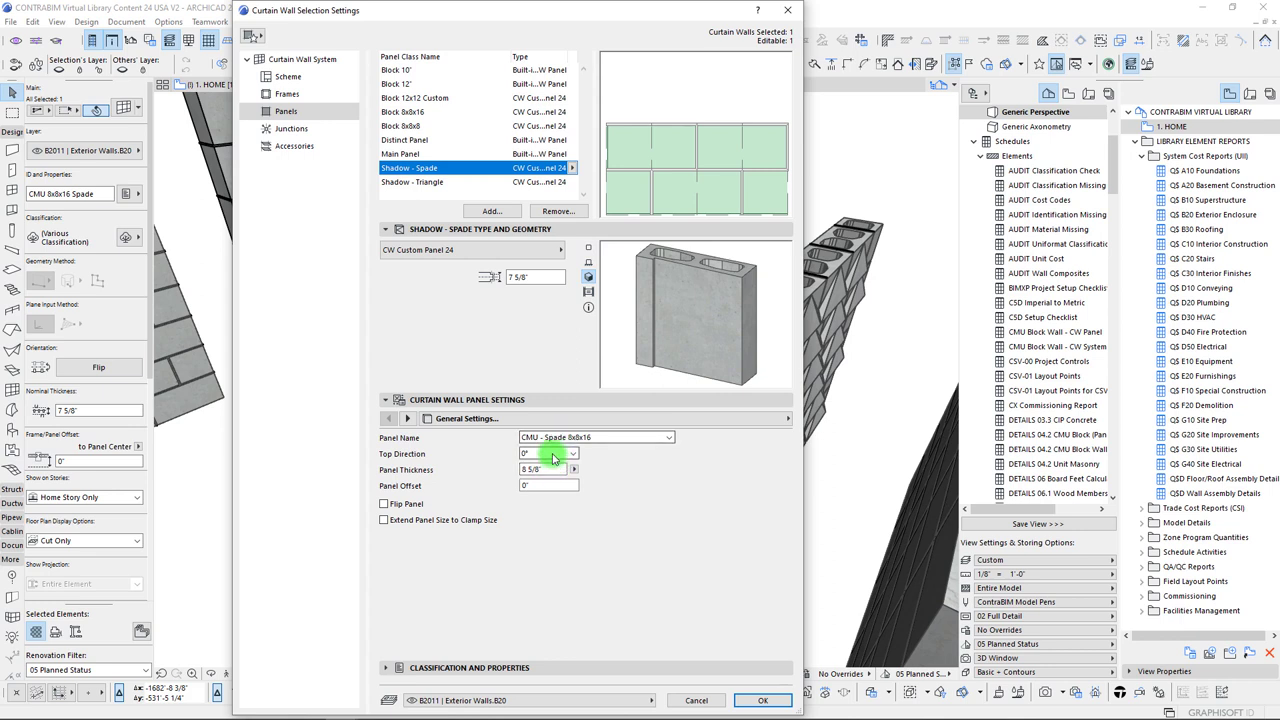
pyautogui.click(385, 504)
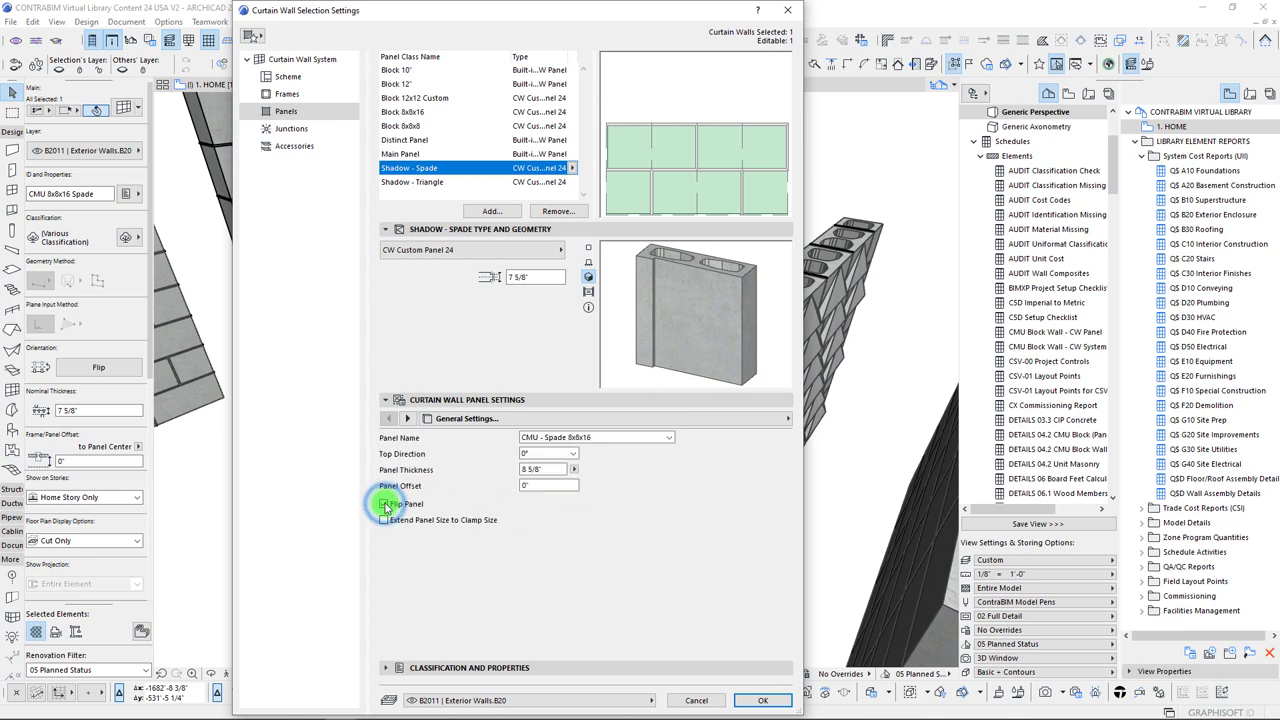
pyautogui.click(663, 277)
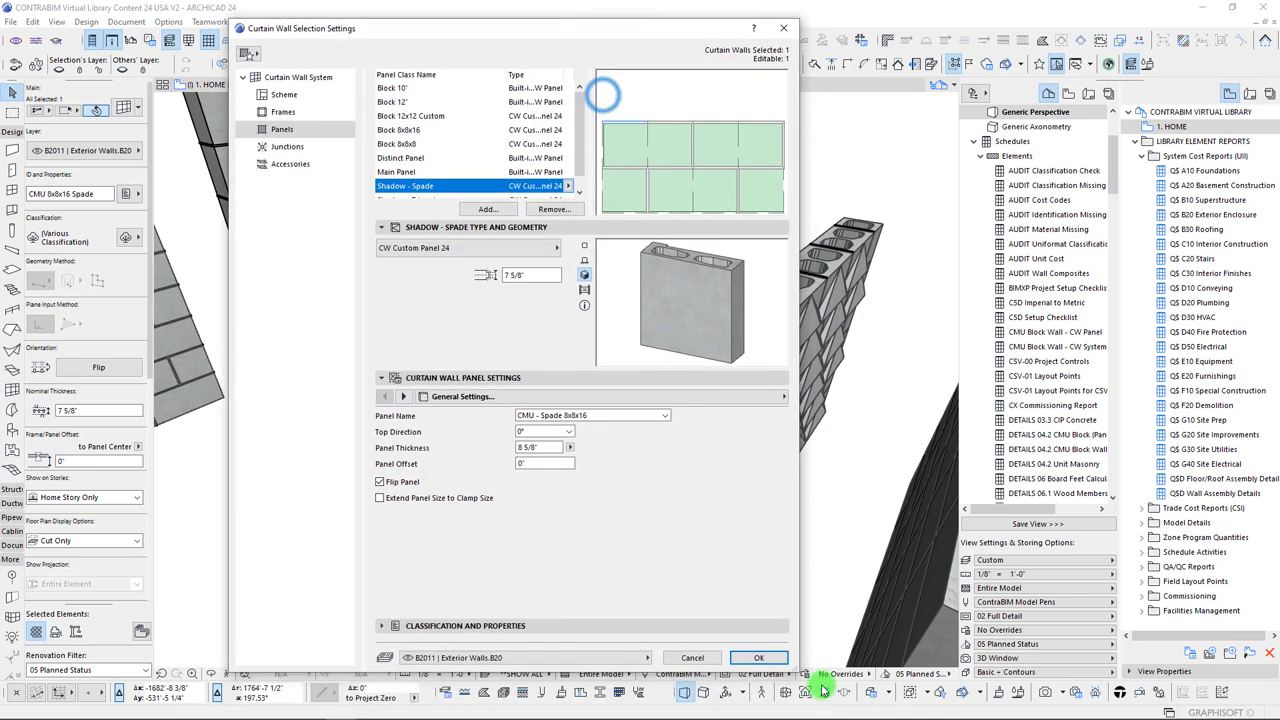
# Apply the Flip Panel setting and flip the orientation of the selected CMU 8x8x16 Spade wall
pyautogui.click(768, 658)
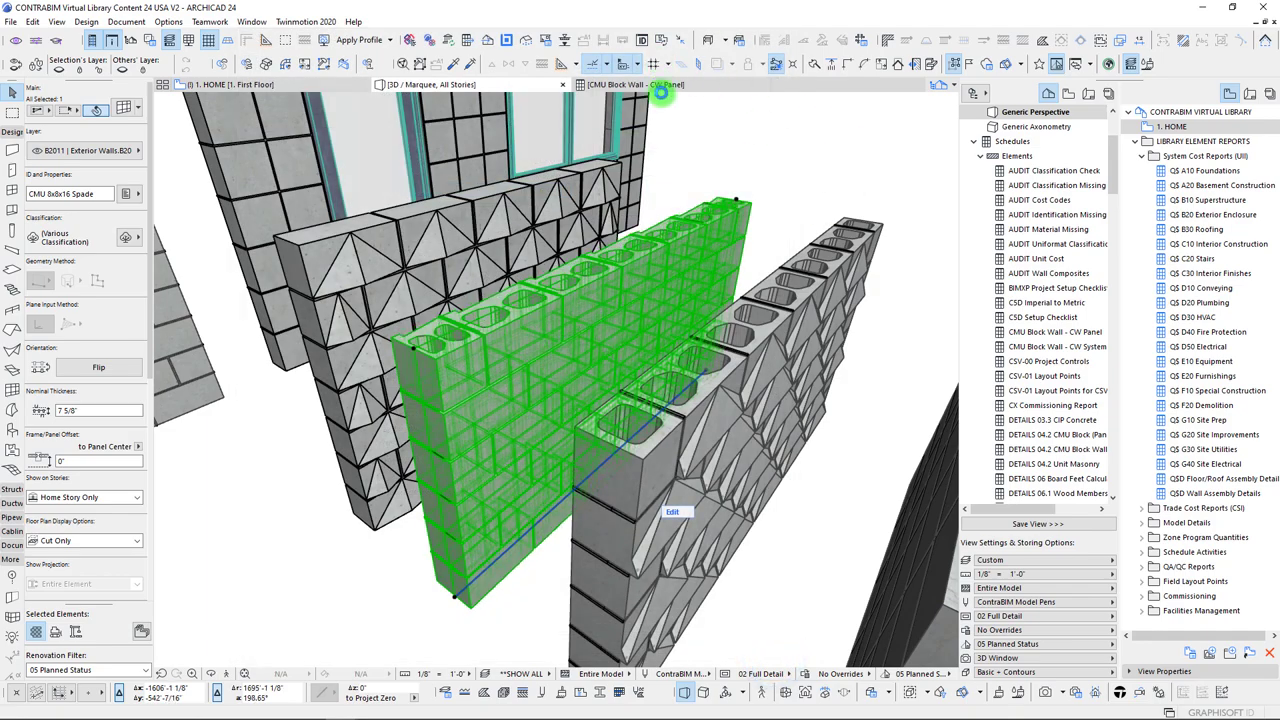
pyautogui.scroll(10, 653, 312)
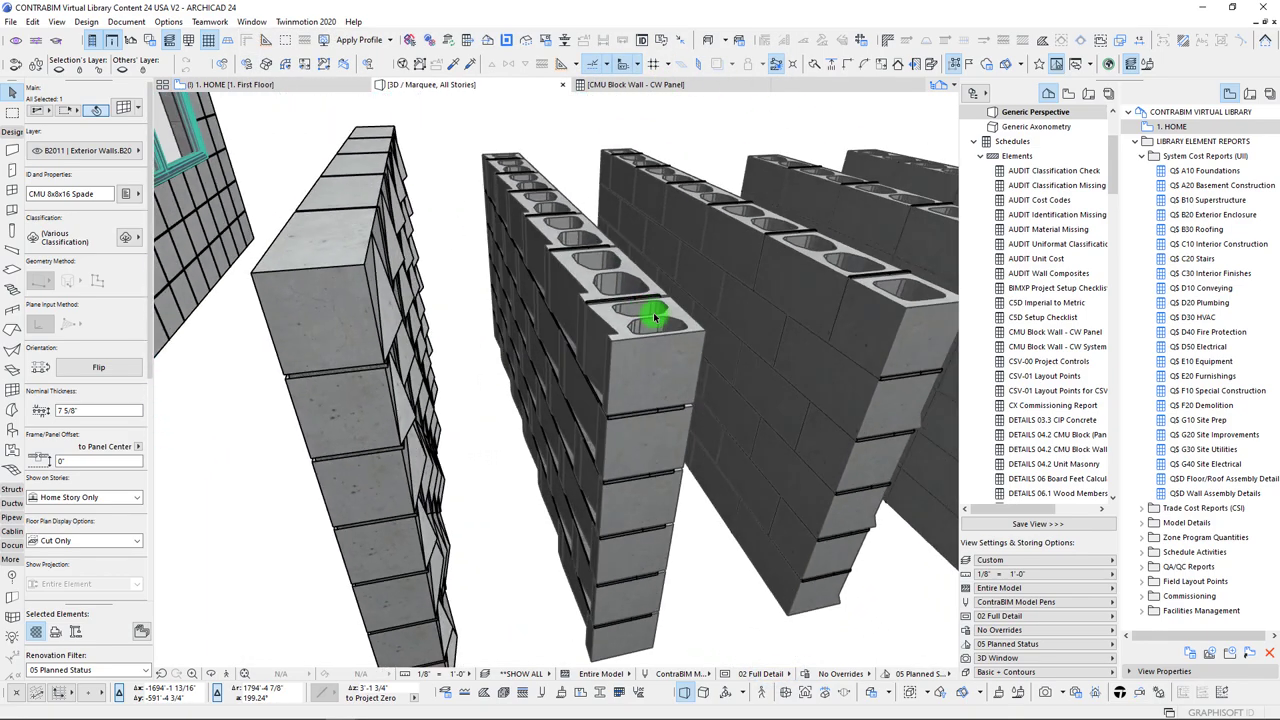
pyautogui.keyDown('shift'); pyautogui.moveTo(654, 315); pyautogui.dragTo(654, 315, button='middle'); pyautogui.keyUp('shift')
pyautogui.keyDown('shift'); pyautogui.moveTo(585, 340); pyautogui.dragTo(430, 230, button='middle'); pyautogui.keyUp('shift')
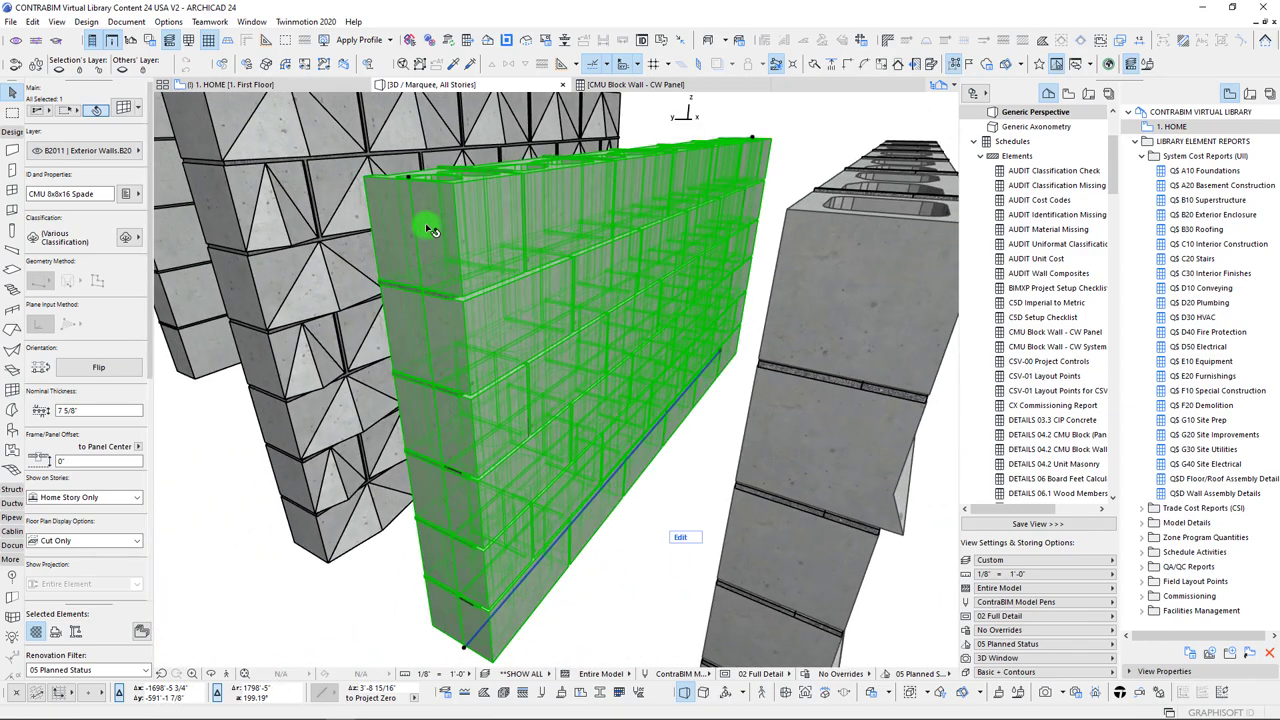
pyautogui.click(98, 367)
# Set the offset dimension of the Spade wall's Mortar Gap frame to 3 3/4 inches, apply it and inspect the deselected wall
pyautogui.keyDown('shift'); pyautogui.moveTo(583, 198); pyautogui.dragTo(437, 249, button='middle'); pyautogui.keyUp('shift')
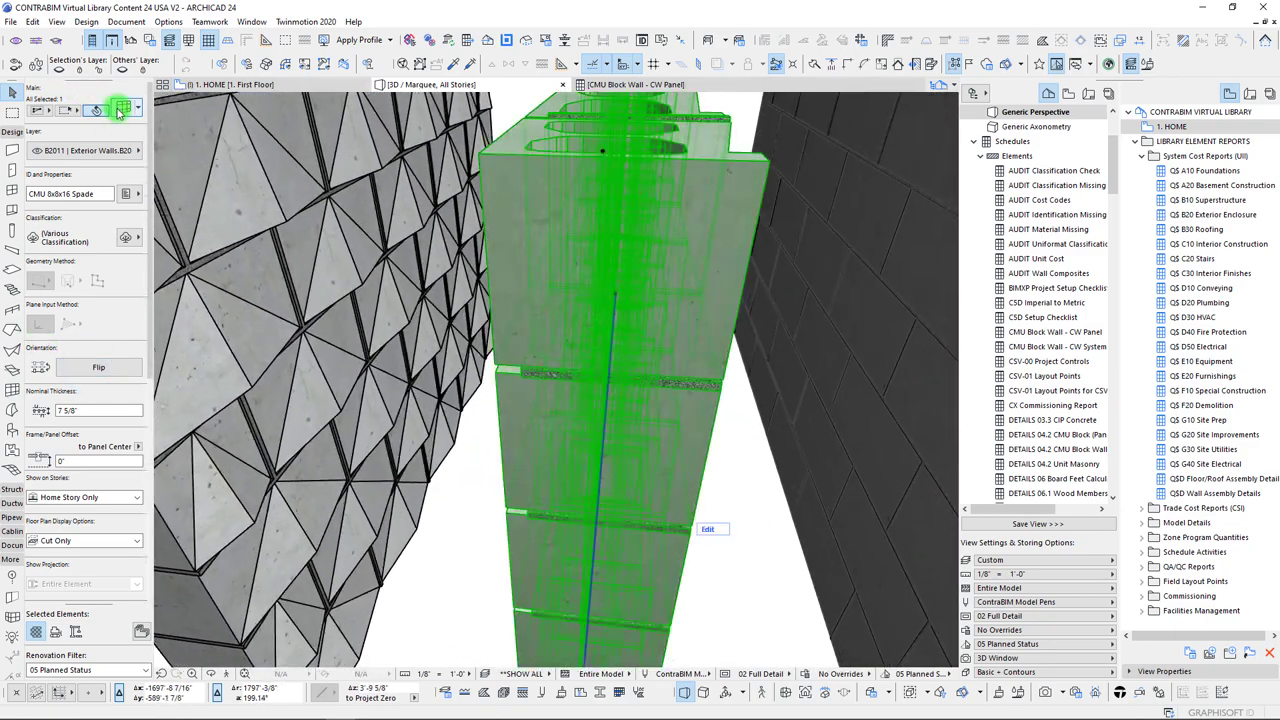
pyautogui.click(120, 108)
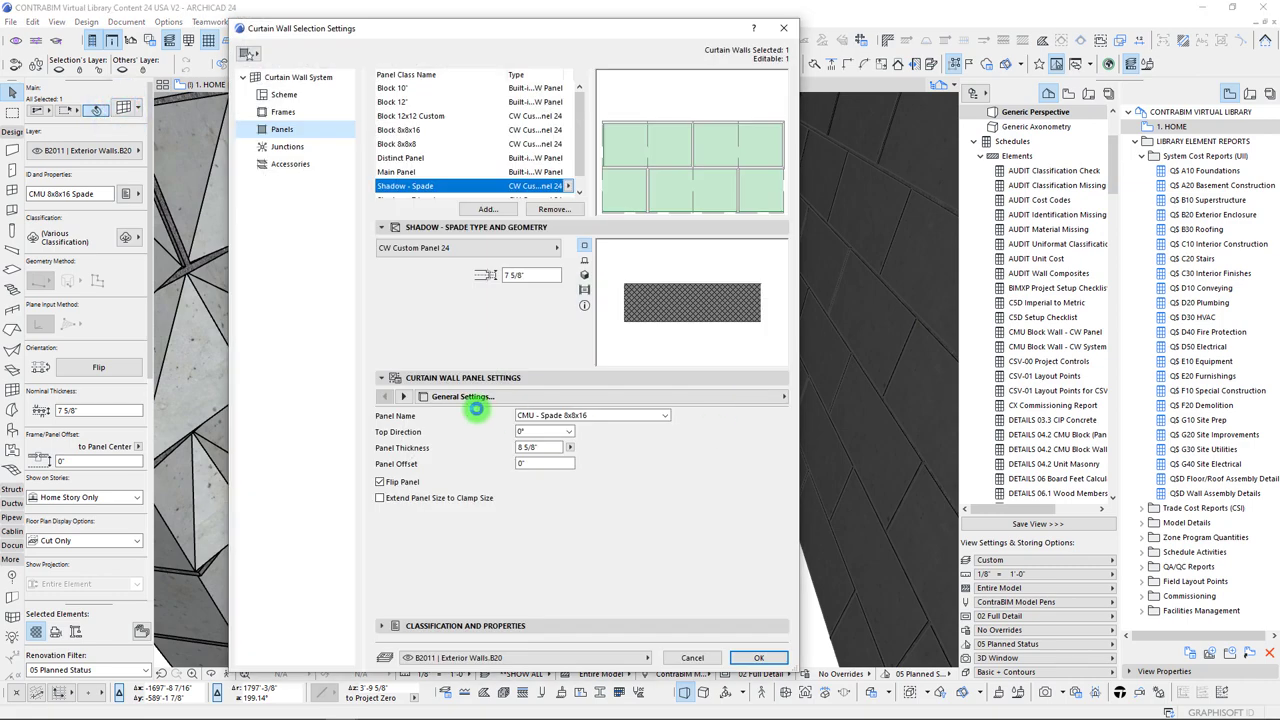
pyautogui.click(284, 110)
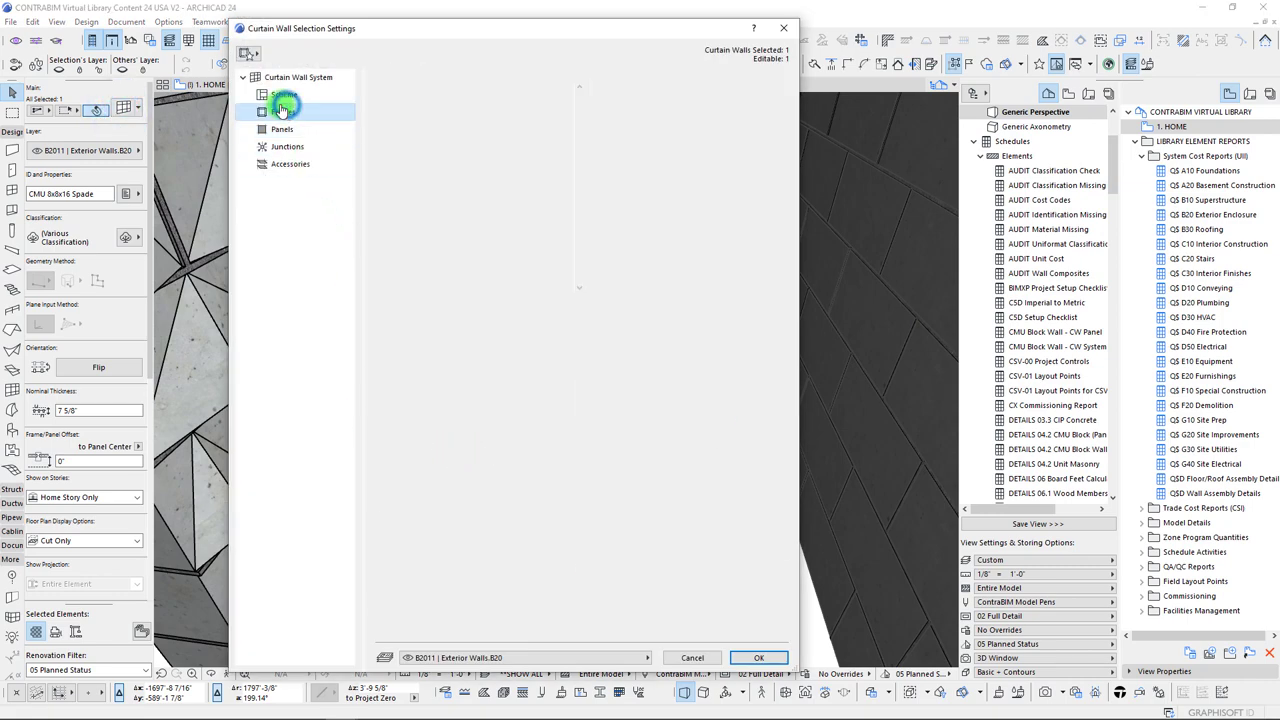
pyautogui.click(510, 404)
pyautogui.moveTo(509, 405); pyautogui.dragTo(498, 404)
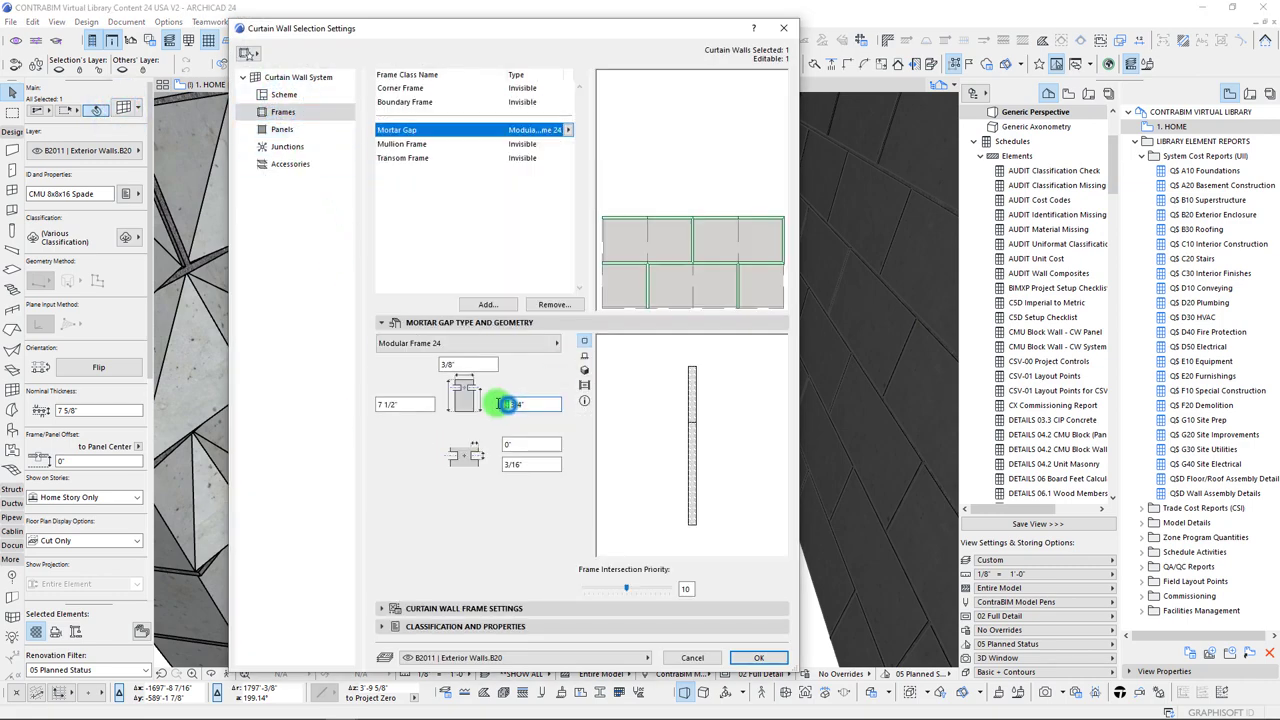
pyautogui.write('3 3/4')
pyautogui.click(752, 657)
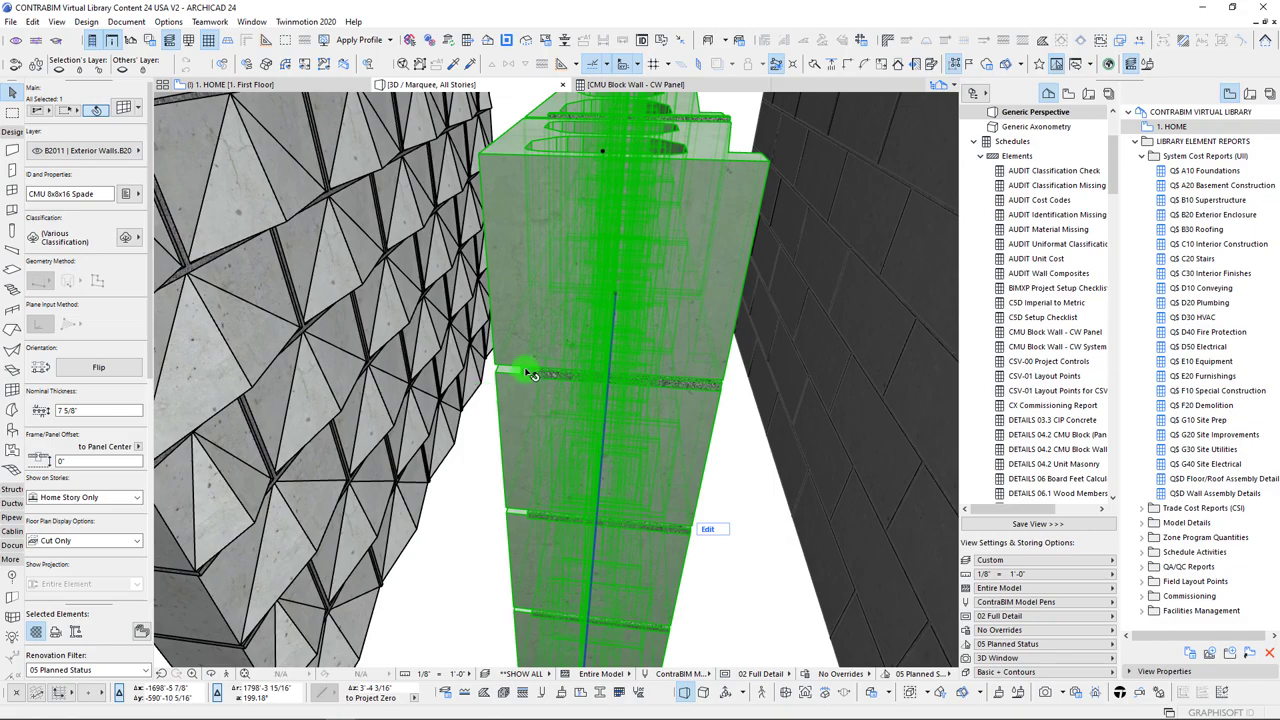
pyautogui.press('Escape')
pyautogui.scroll(5, 530, 370)
pyautogui.scroll(-10, 533, 375)
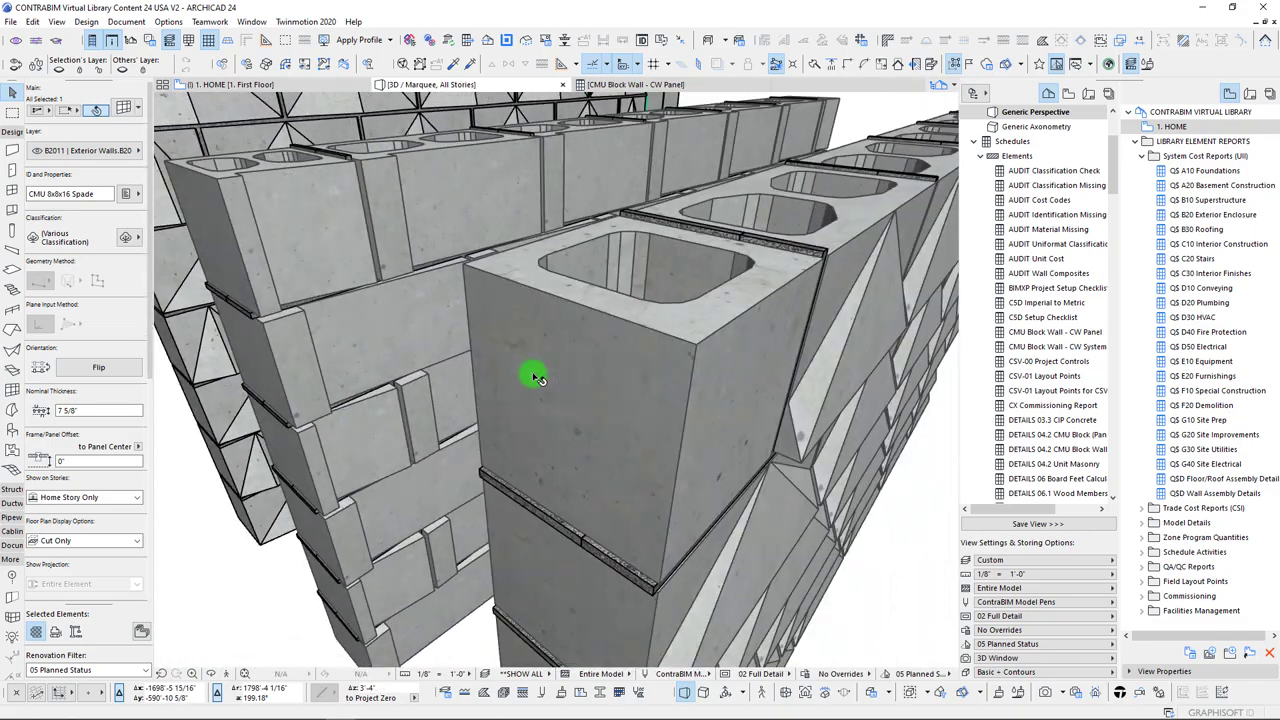
pyautogui.scroll(5, 530, 372)
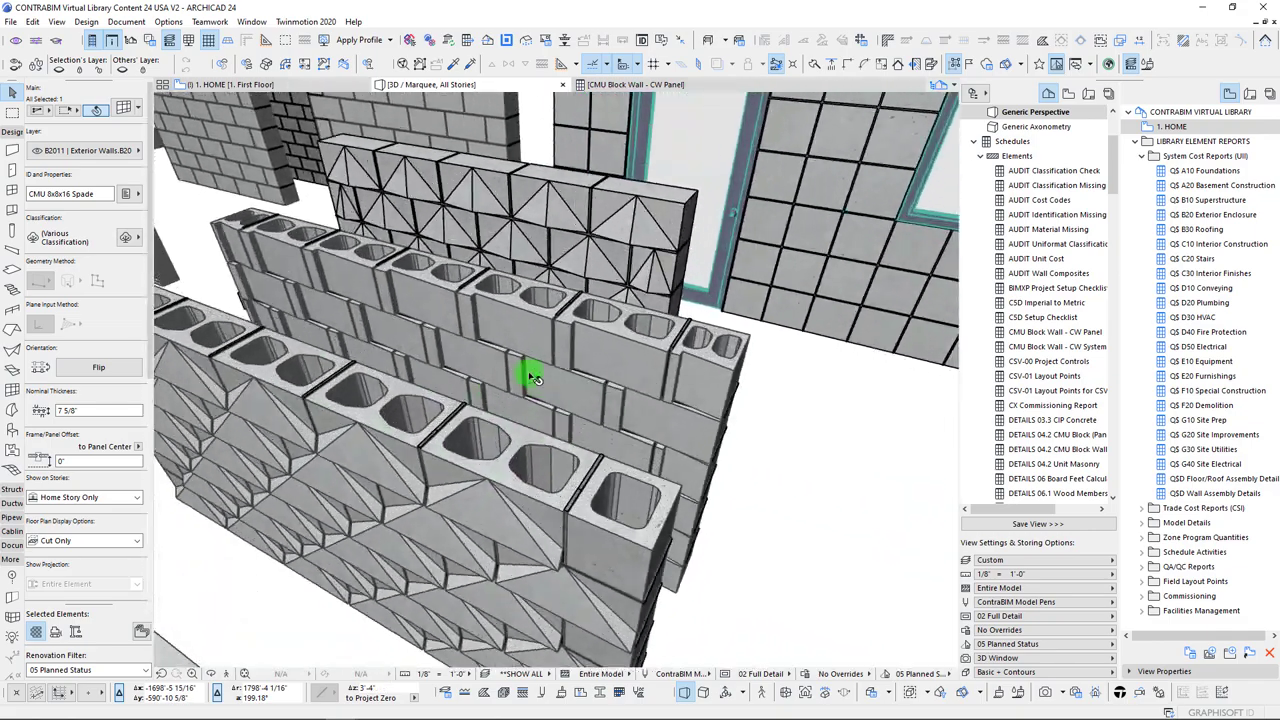
# Select the Spade wall again and examine the Shadow - Spade rows in the CMU Block Wall - CW Panel schedule
pyautogui.click(593, 367)
pyautogui.click(640, 86)
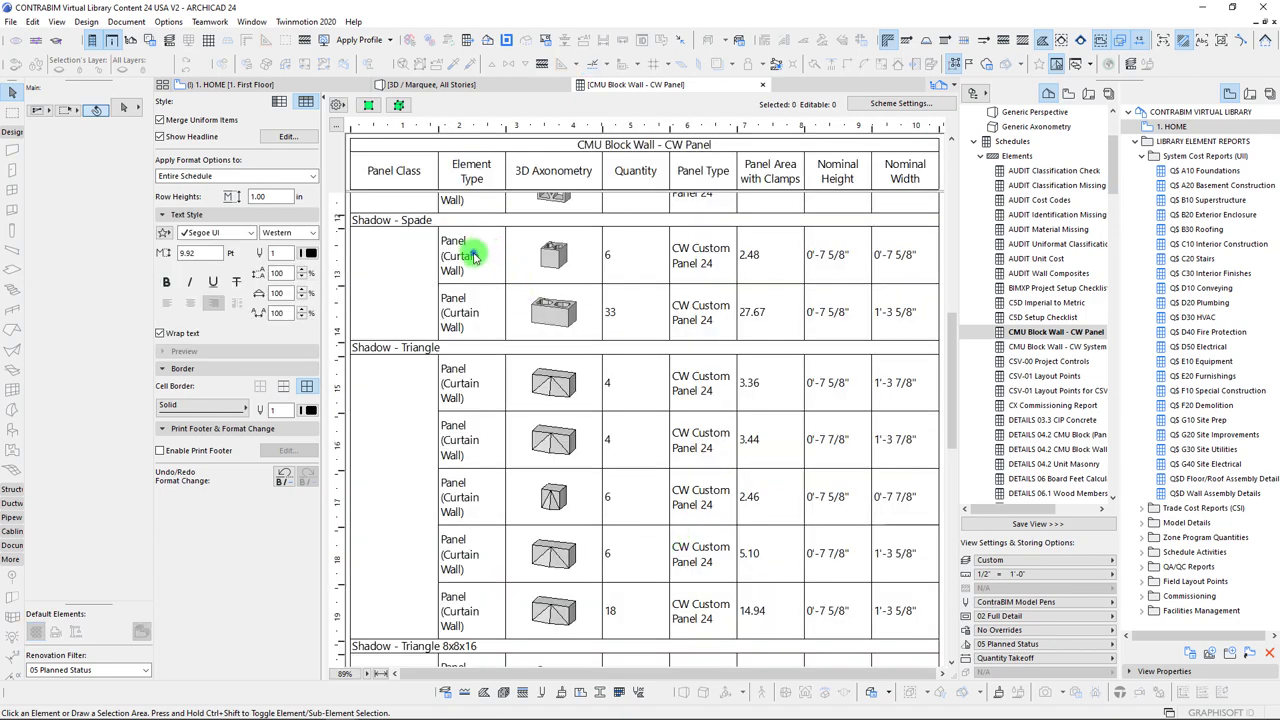
pyautogui.click(472, 253)
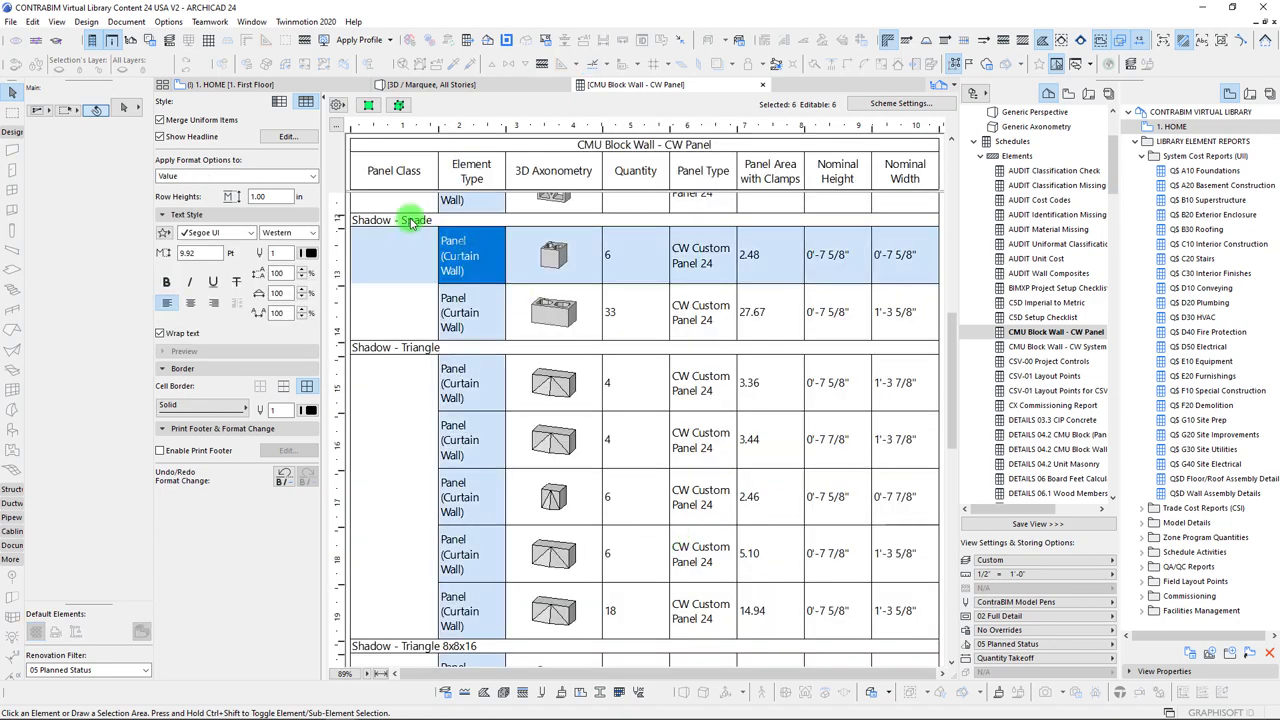
pyautogui.click(553, 255)
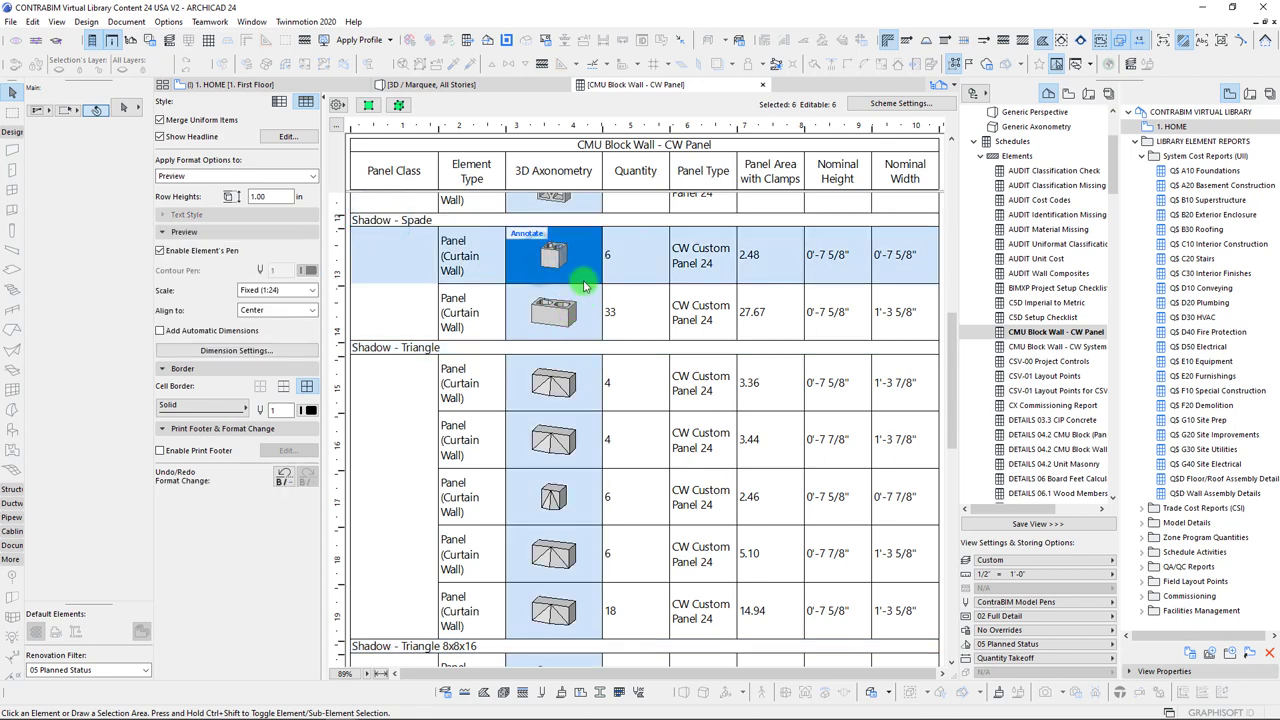
pyautogui.click(548, 326)
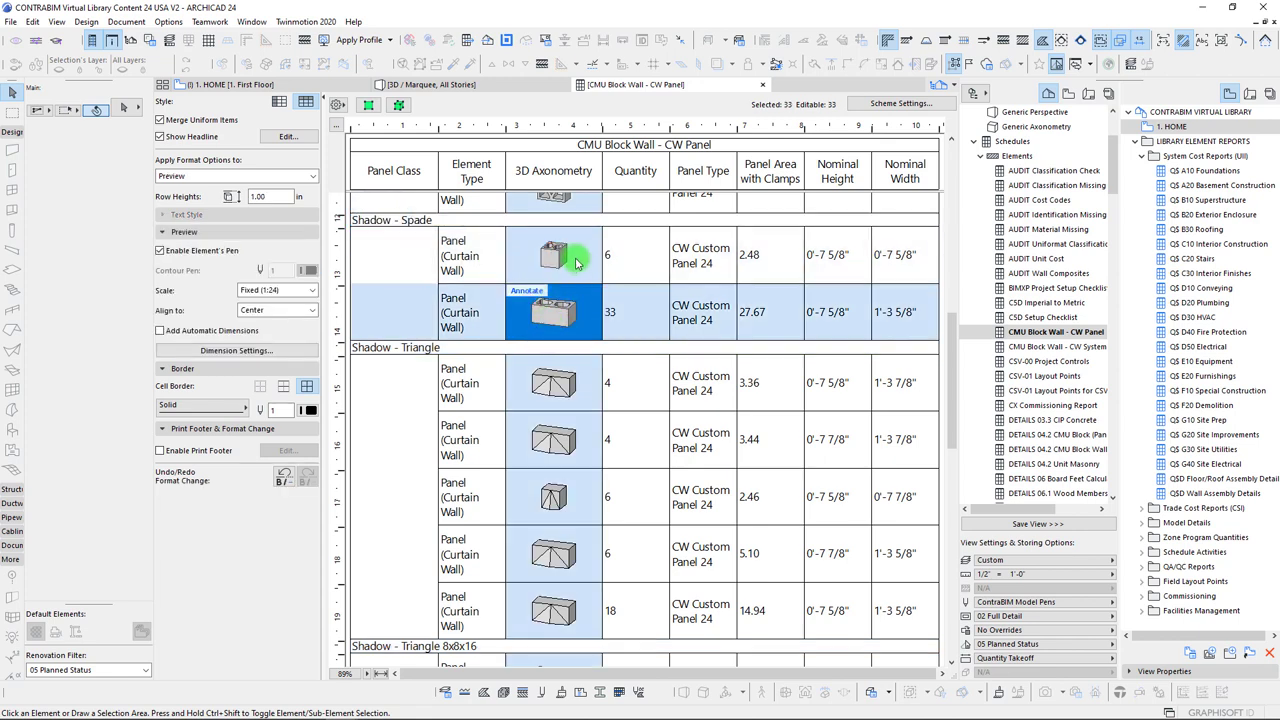
# Open the CMU Block Wall - CW System schedule and examine the element ID and 3D preview of the CMU 8x8x16 Spade wall
pyautogui.doubleClick(1048, 347)
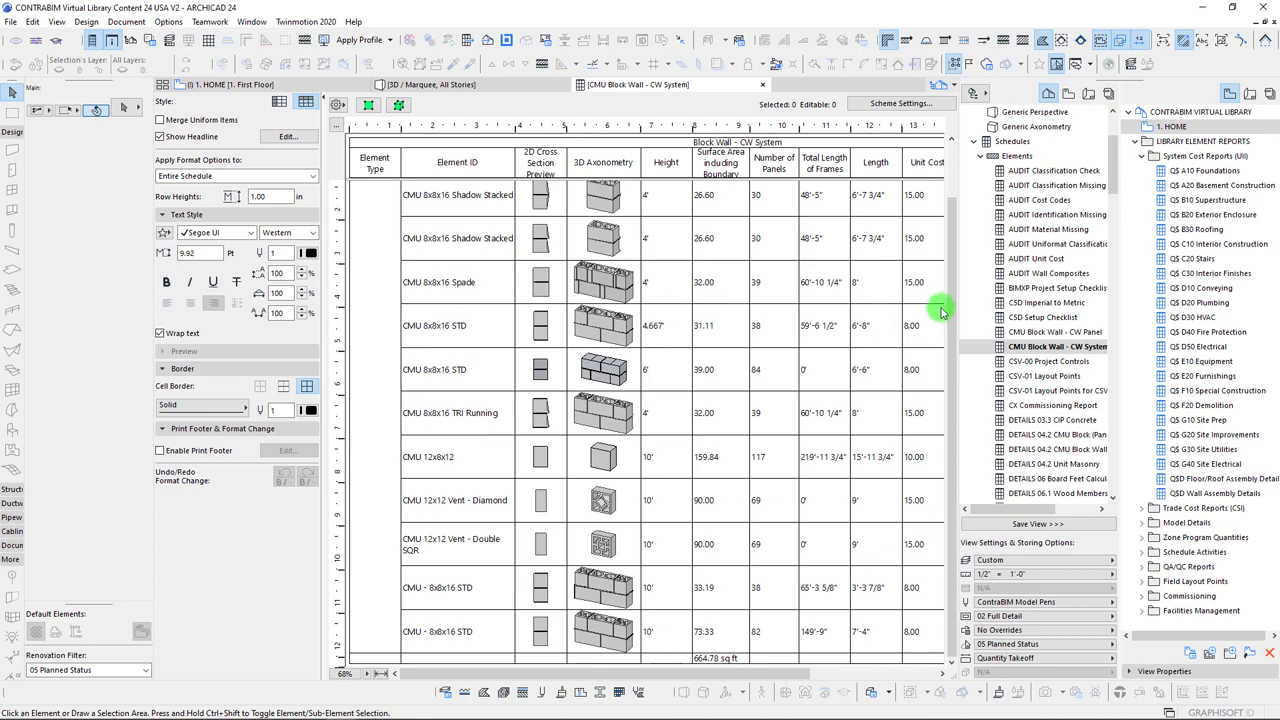
pyautogui.moveTo(952, 301); pyautogui.dragTo(957, 250)
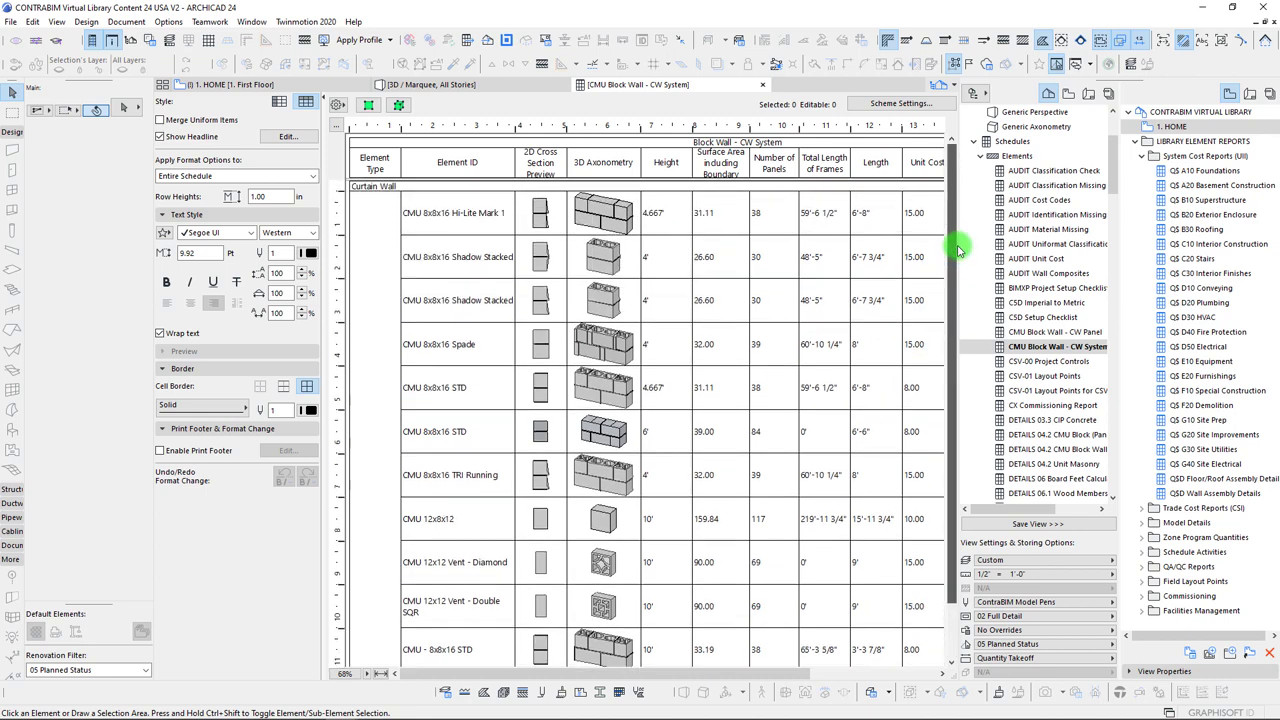
pyautogui.click(480, 343)
pyautogui.click(475, 345)
pyautogui.click(598, 346)
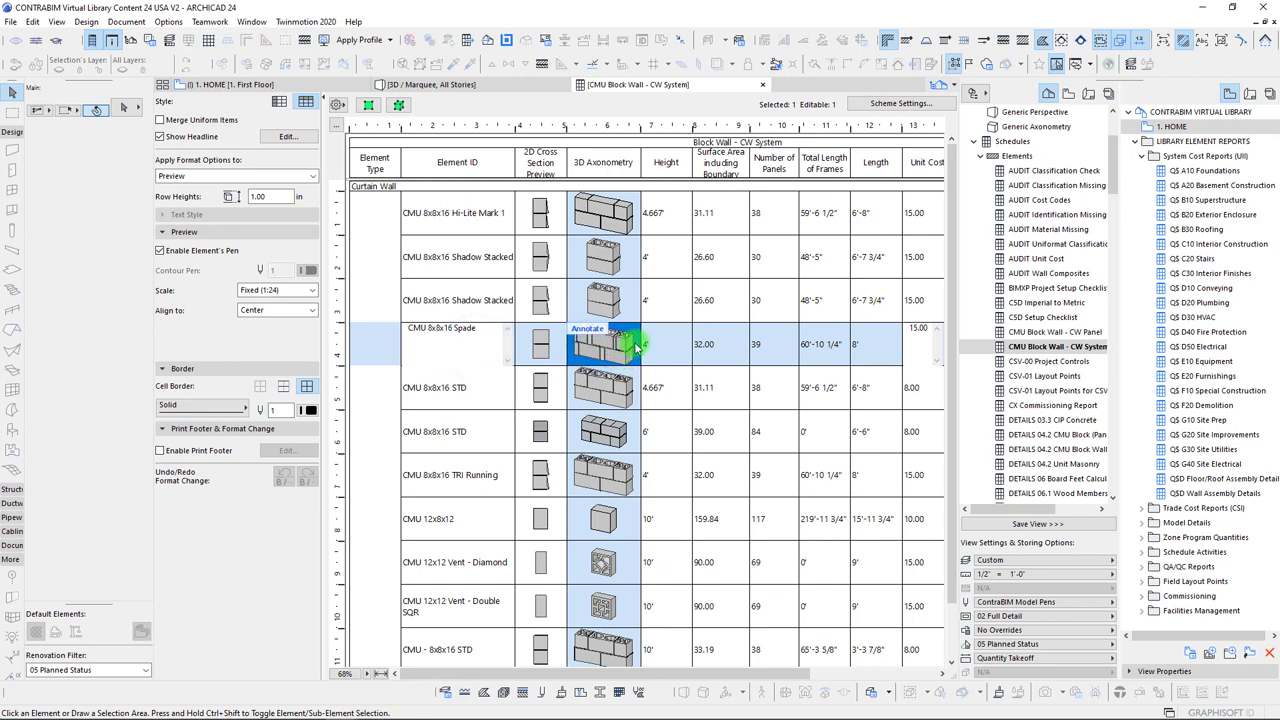
pyautogui.click(432, 334)
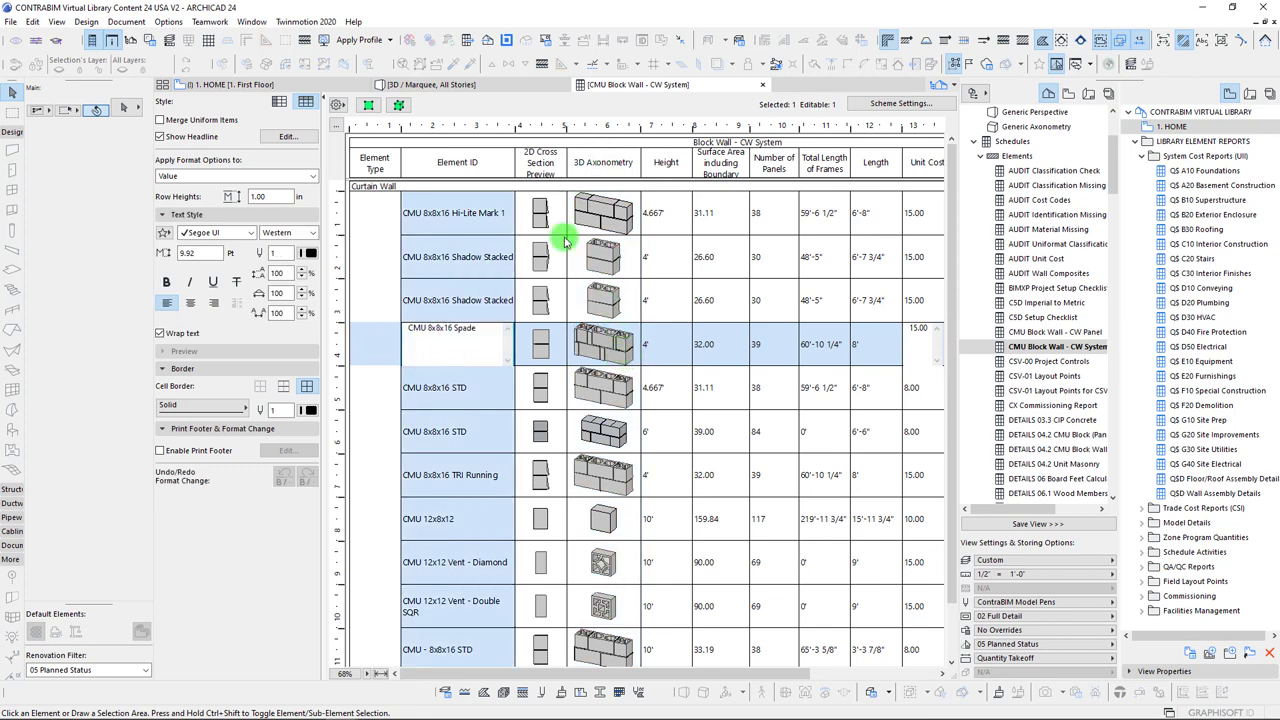
pyautogui.click(598, 346)
pyautogui.click(449, 345)
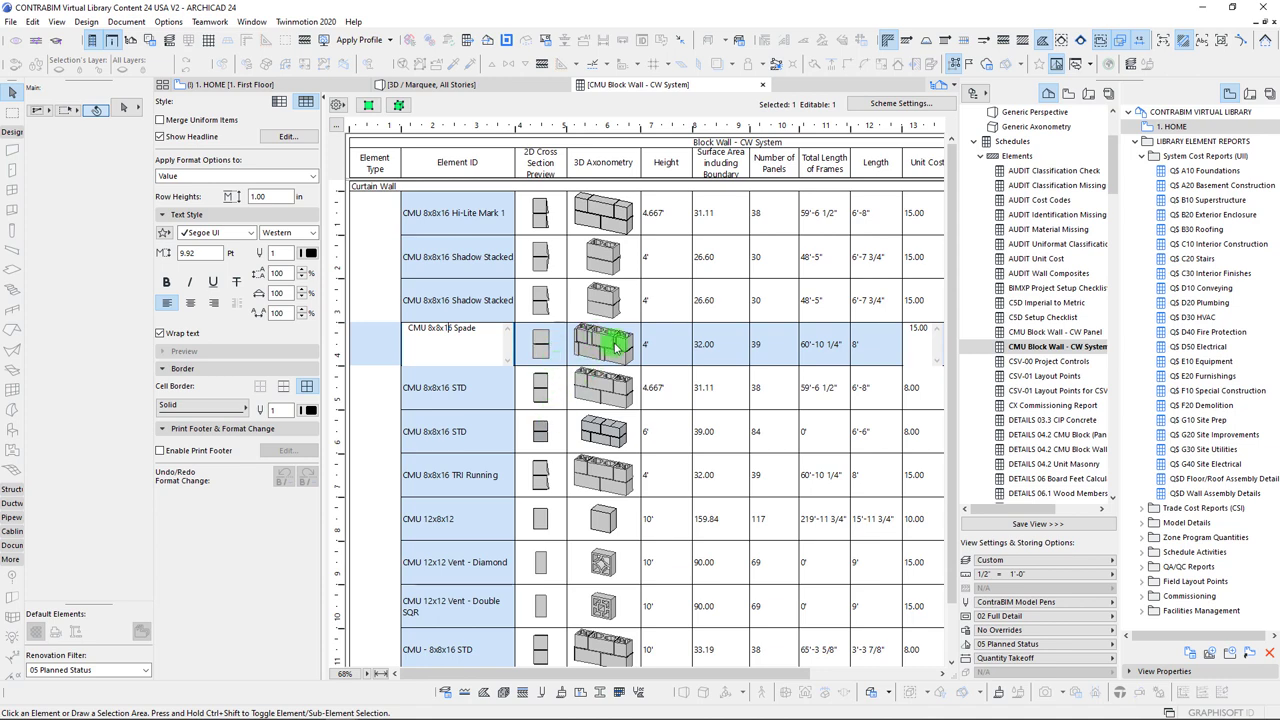
pyautogui.click(625, 348)
pyautogui.click(432, 340)
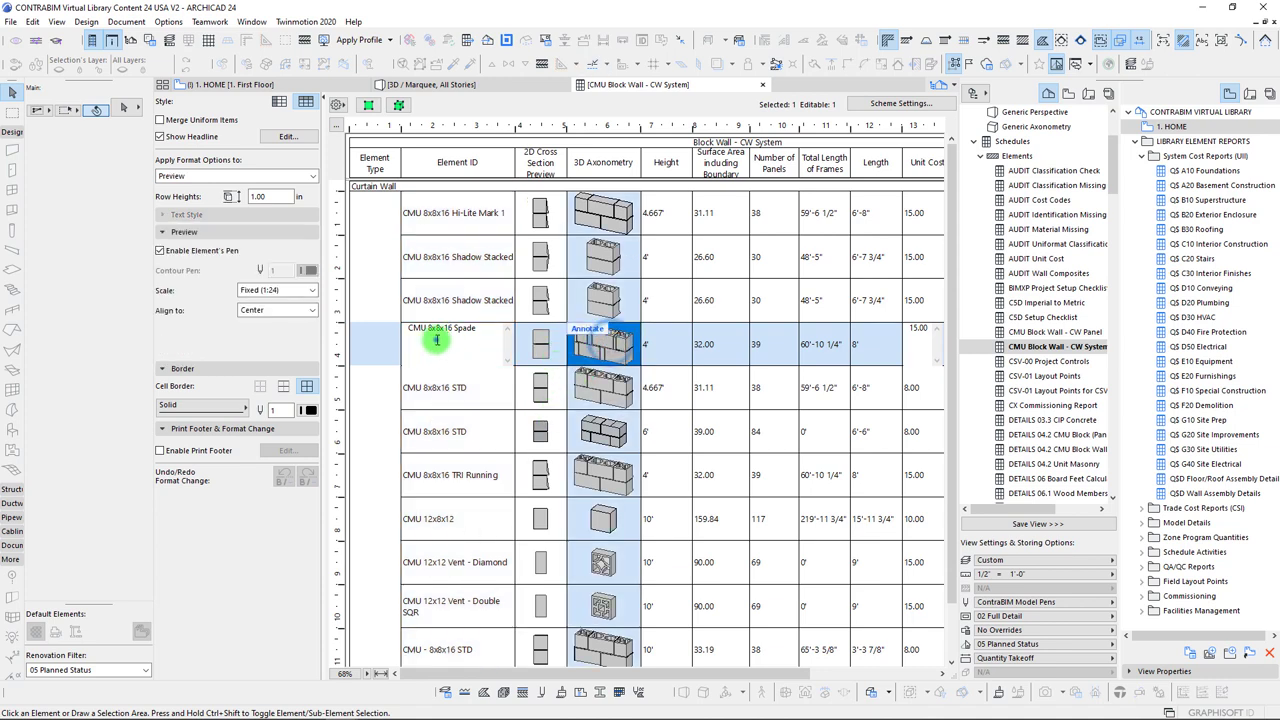
# Return to the CMU Block Wall - CW Panel schedule and examine the Block 8x8x16 previews and the scheme's field list
pyautogui.doubleClick(1068, 333)
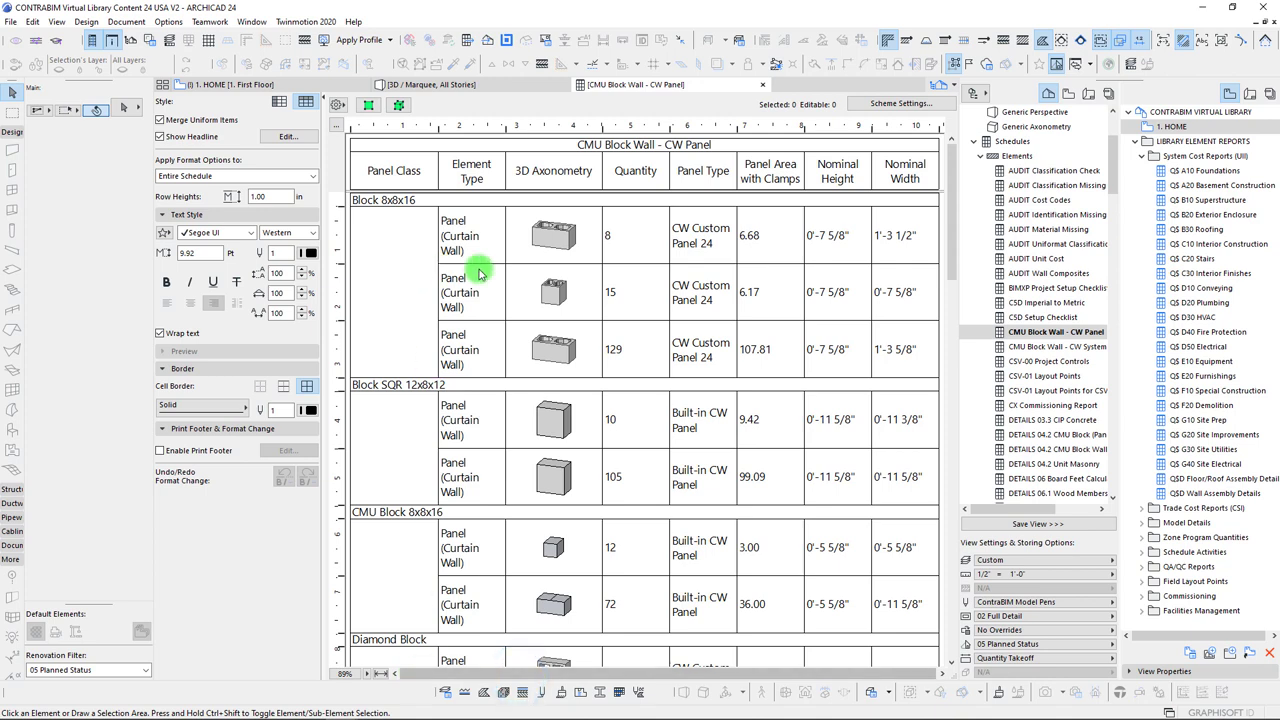
pyautogui.click(508, 238)
pyautogui.click(510, 290)
pyautogui.click(515, 355)
pyautogui.click(514, 288)
pyautogui.click(520, 230)
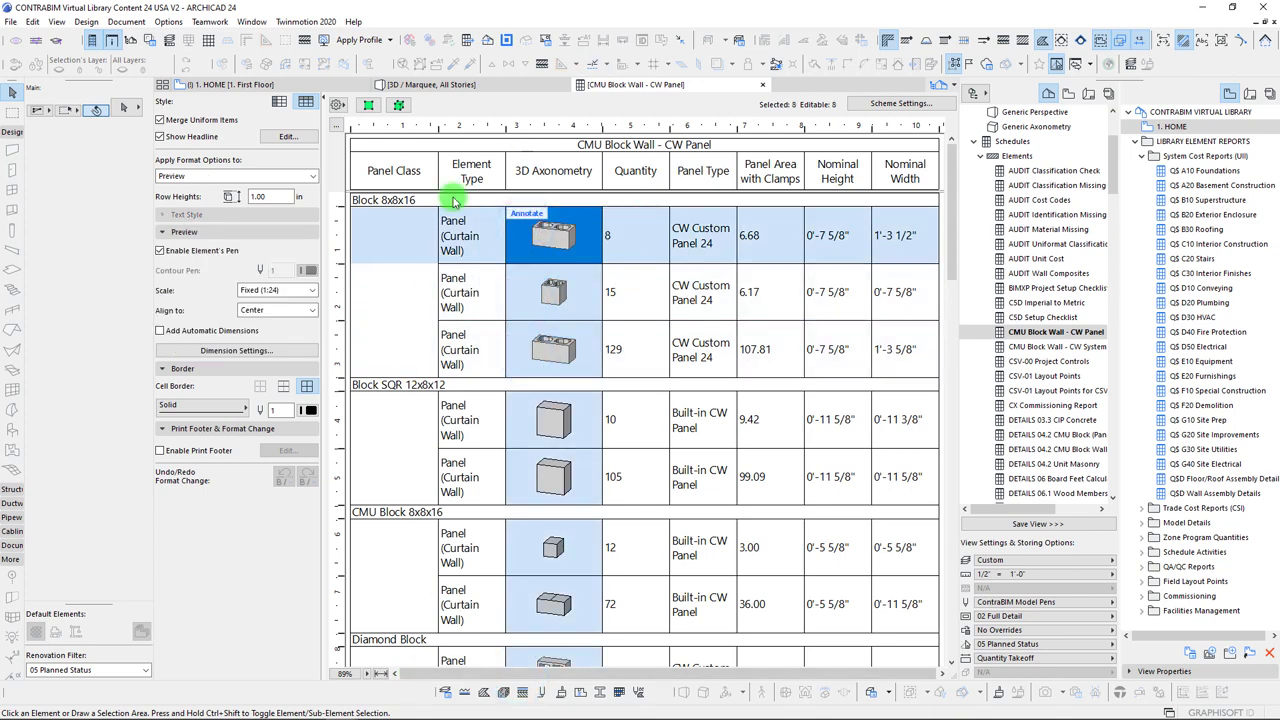
pyautogui.click(891, 106)
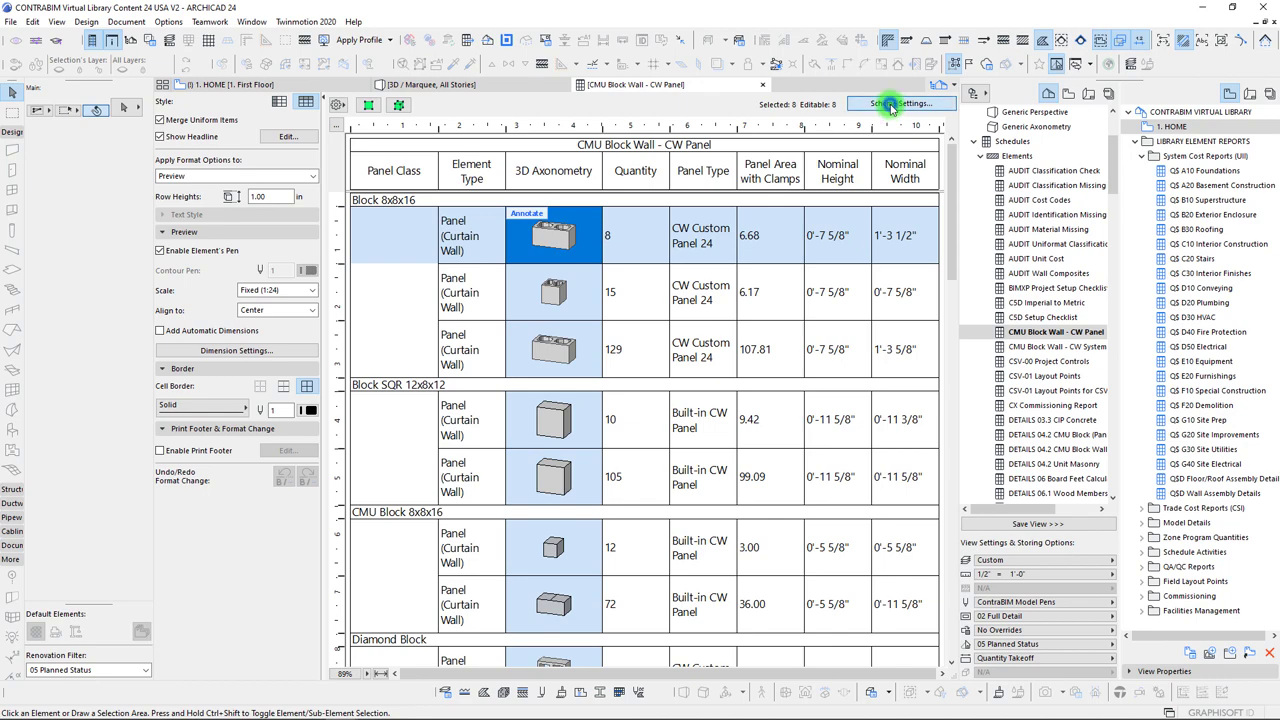
pyautogui.moveTo(511, 291); pyautogui.dragTo(517, 286)
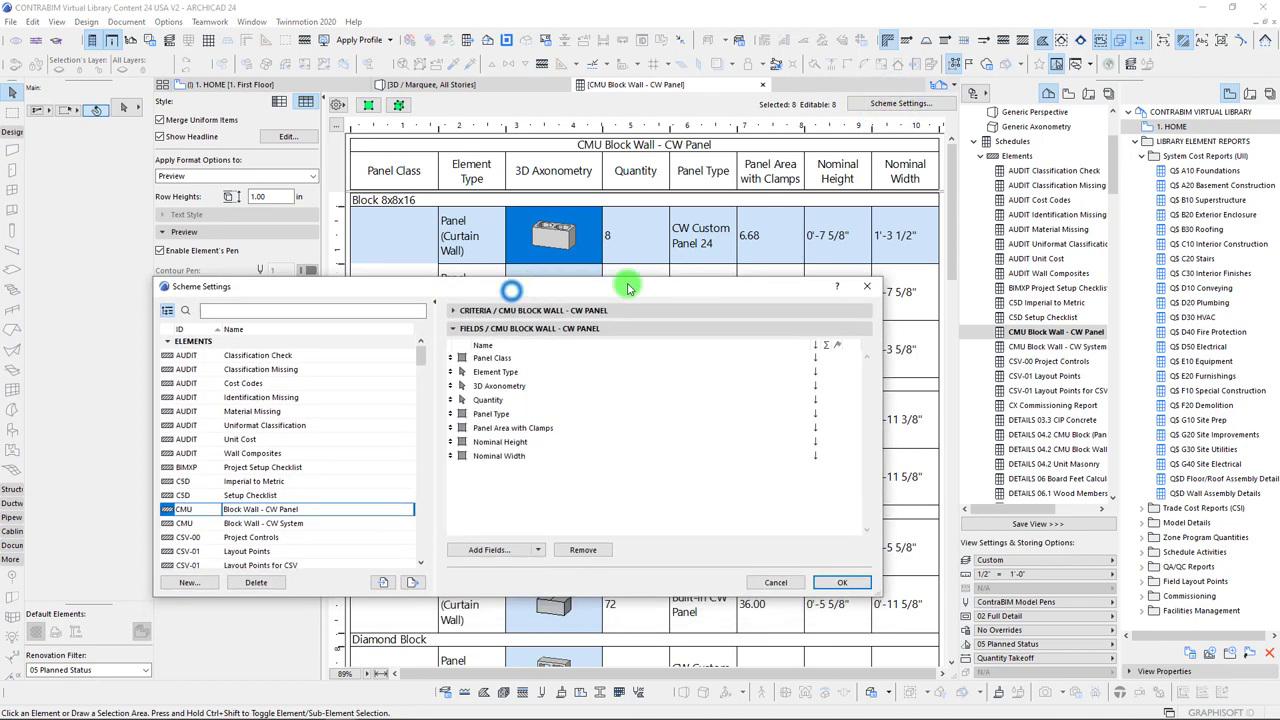
pyautogui.click(871, 291)
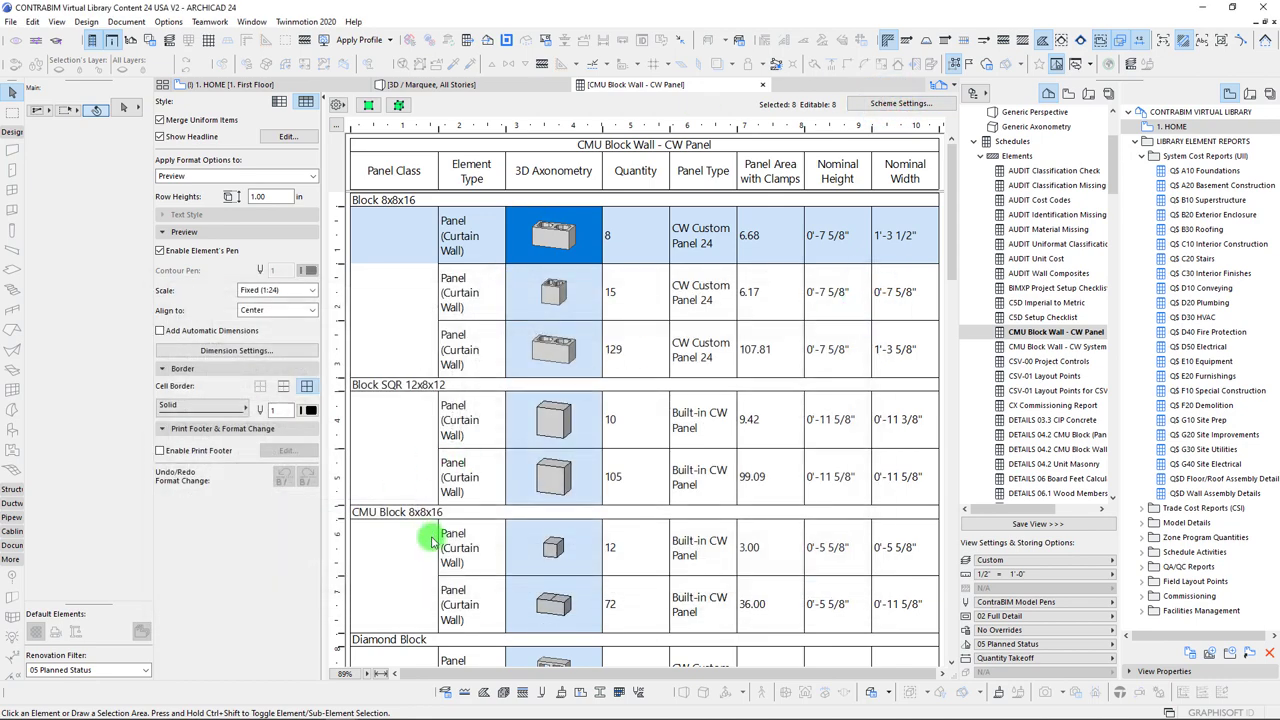
# Examine the Shadow - Triangle group and the schedule scheme's element type and MasterFormat classification criteria
pyautogui.scroll(-10, 452, 558)
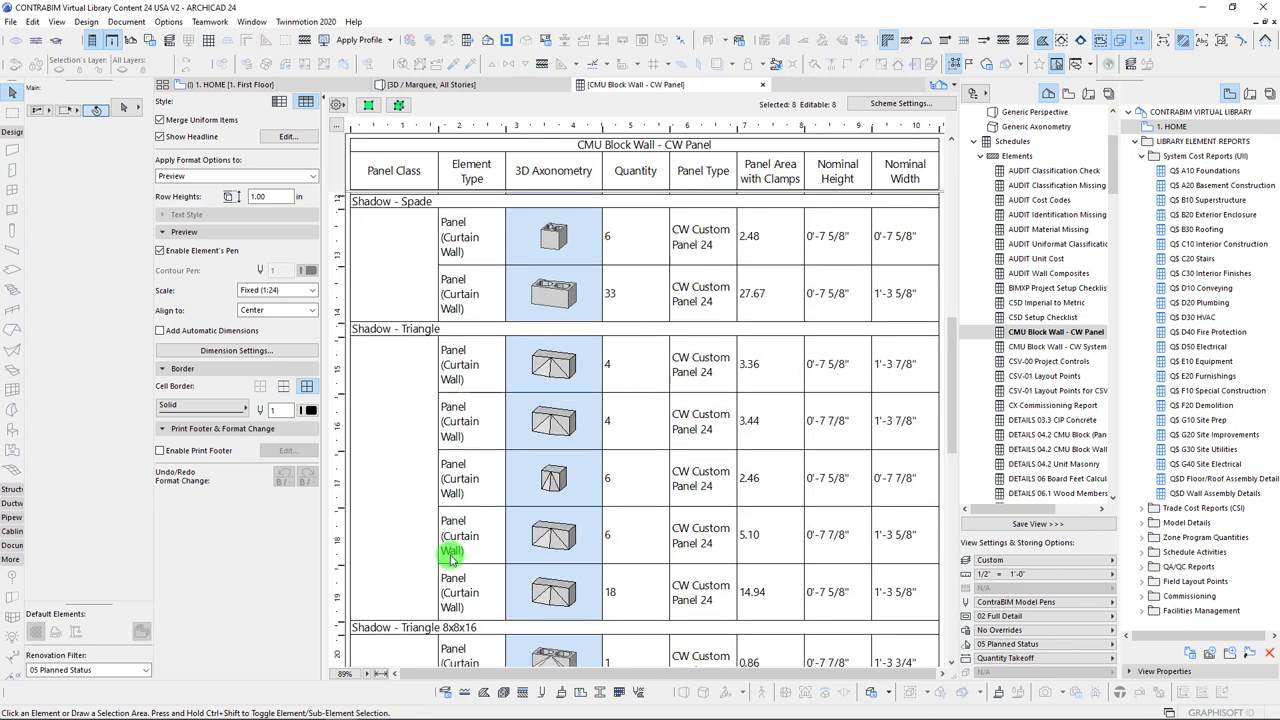
pyautogui.click(392, 335)
pyautogui.click(900, 103)
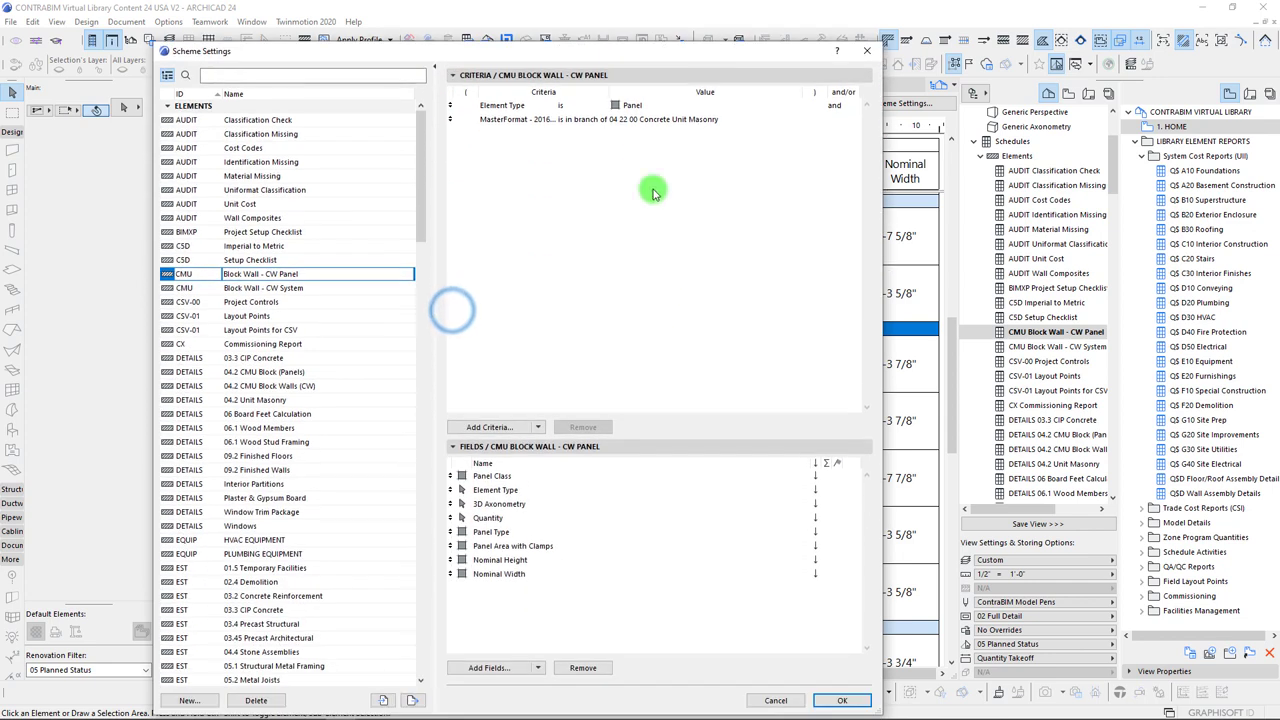
pyautogui.click(634, 106)
pyautogui.click(652, 106)
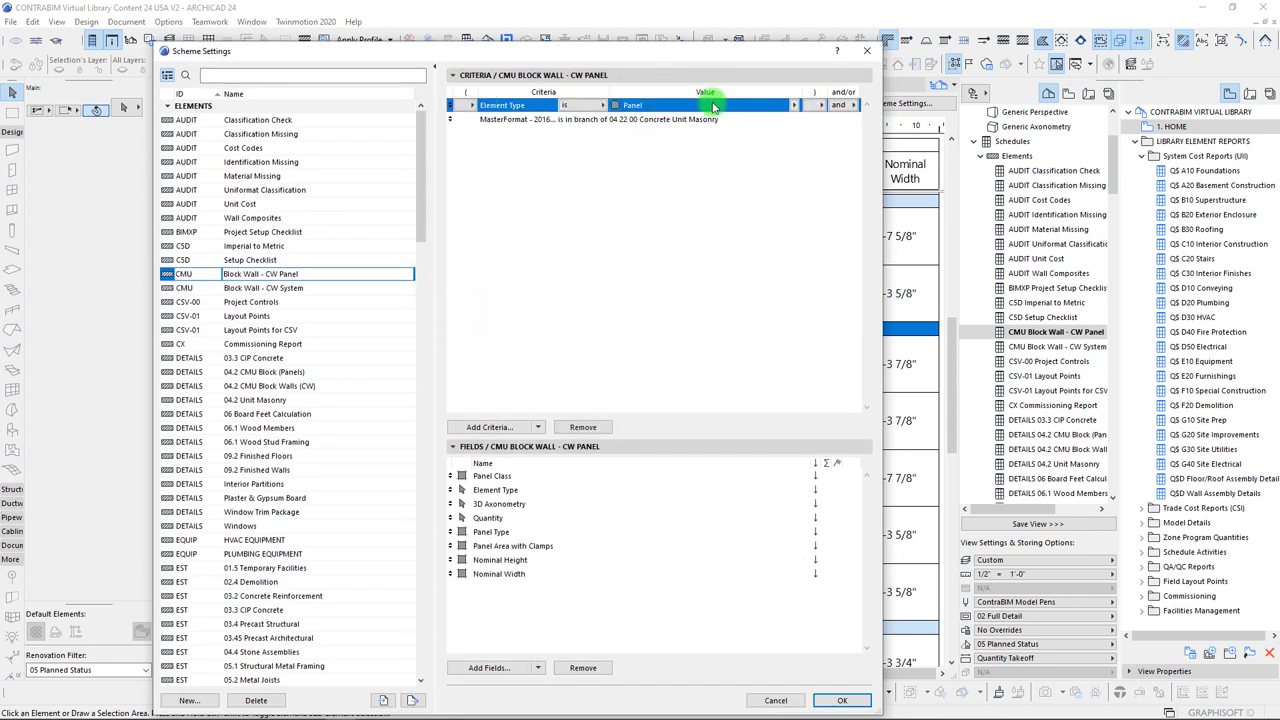
pyautogui.click(665, 119)
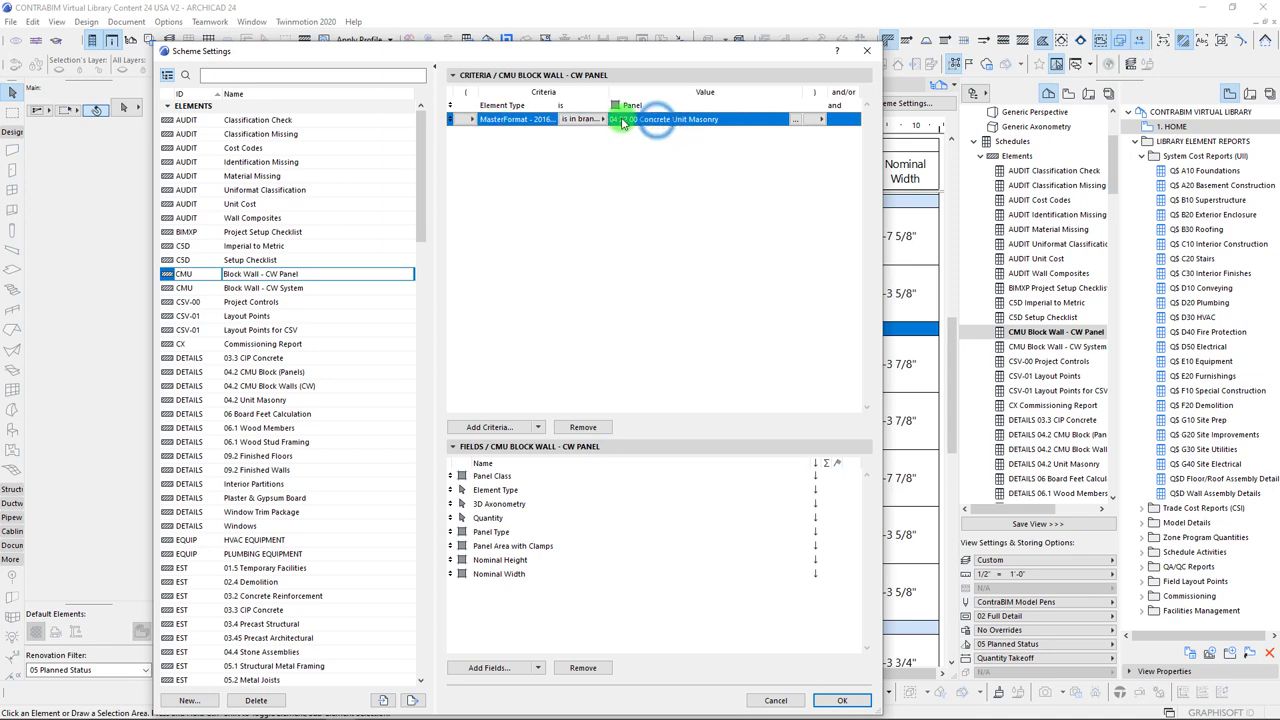
pyautogui.moveTo(723, 51); pyautogui.dragTo(516, 173)
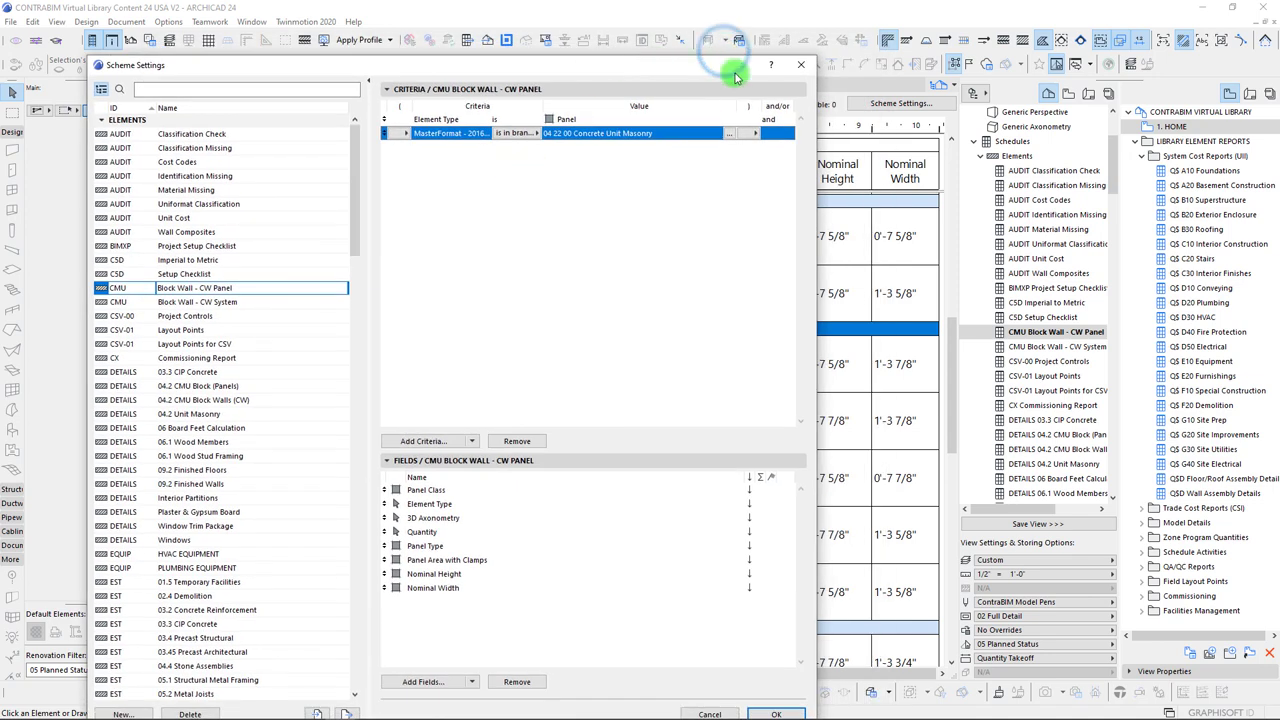
pyautogui.moveTo(734, 72); pyautogui.dragTo(743, 55)
pyautogui.click(812, 43)
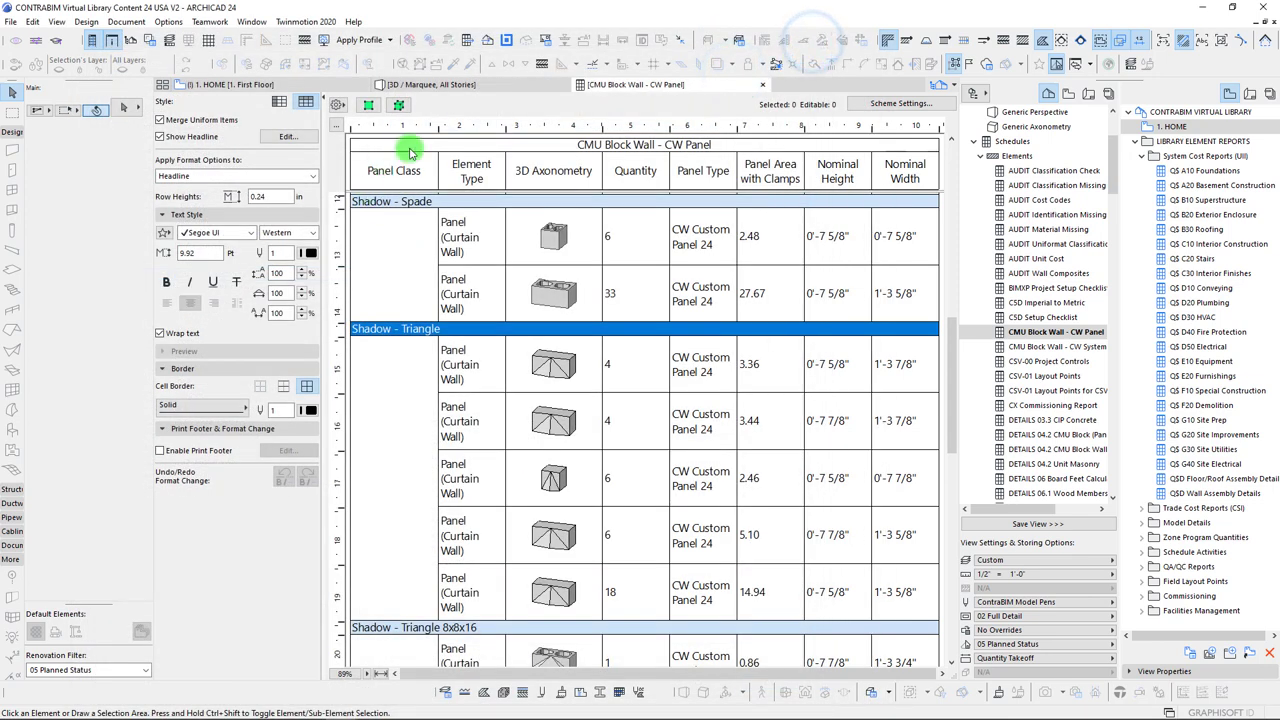
# Go from the Shadow - Triangle 8x8x16 group to the 3D window and clear the wall selection there
pyautogui.click(420, 628)
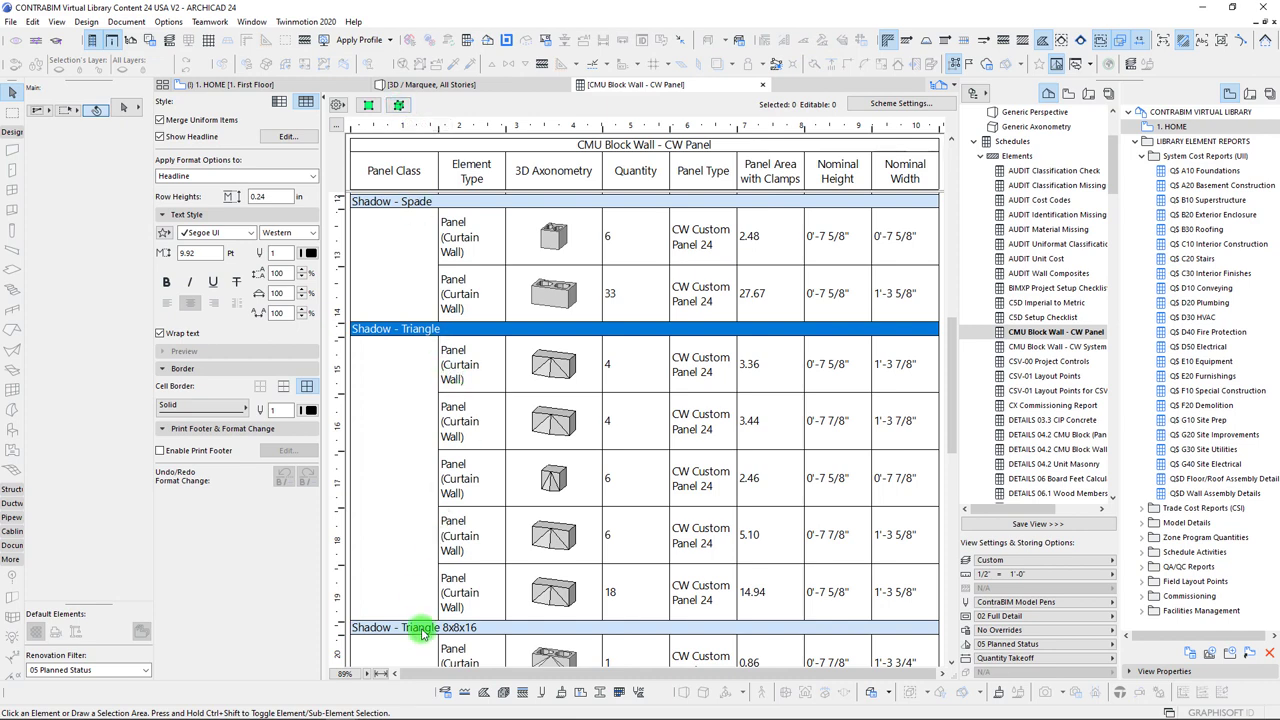
pyautogui.click(402, 108)
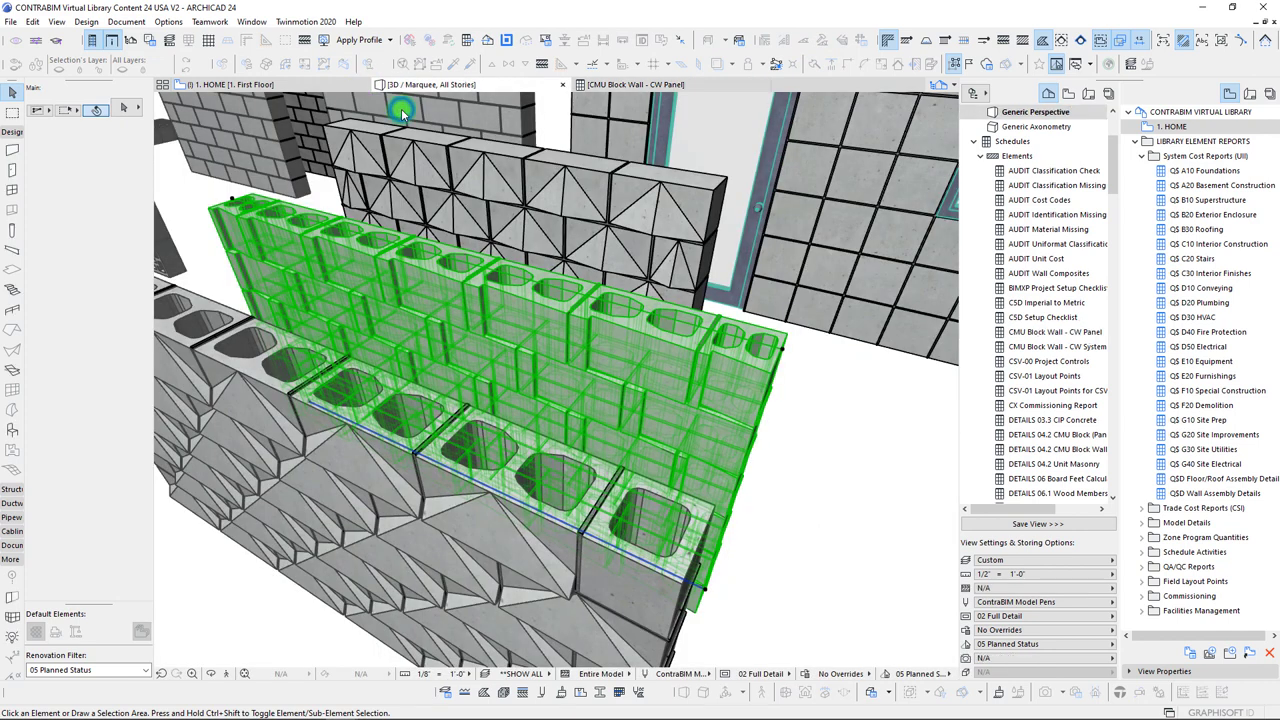
pyautogui.click(453, 105)
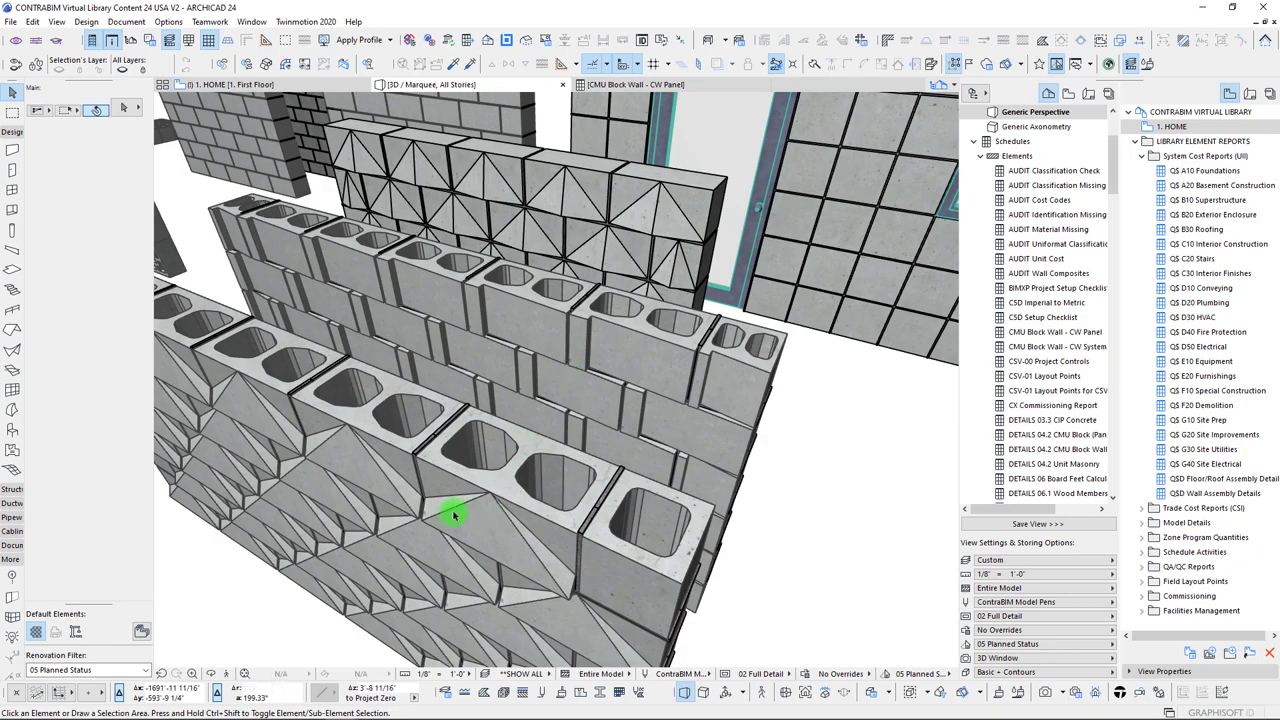
# Select the front shadow block wall in 3D and examine the classifications of its Mortar Gap frame class
pyautogui.keyDown('shift'); pyautogui.moveTo(587, 516); pyautogui.dragTo(684, 395, button='middle'); pyautogui.keyUp('shift')
pyautogui.click(606, 374)
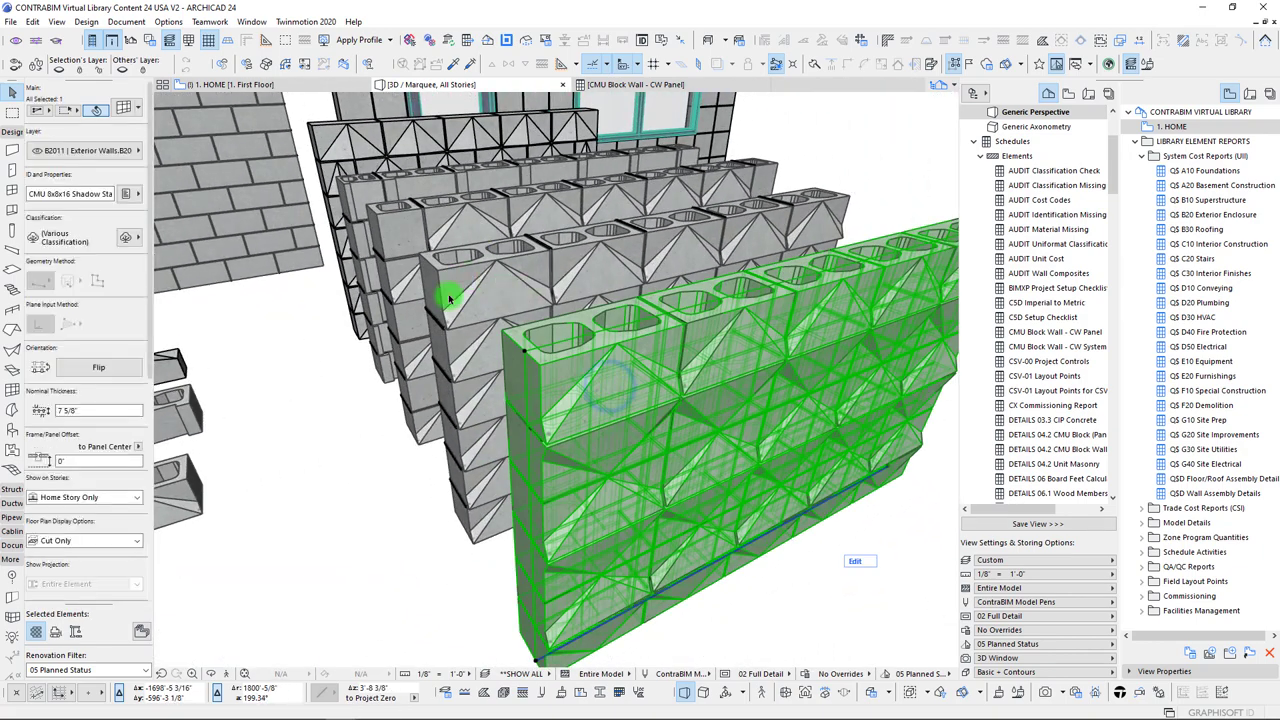
pyautogui.click(124, 109)
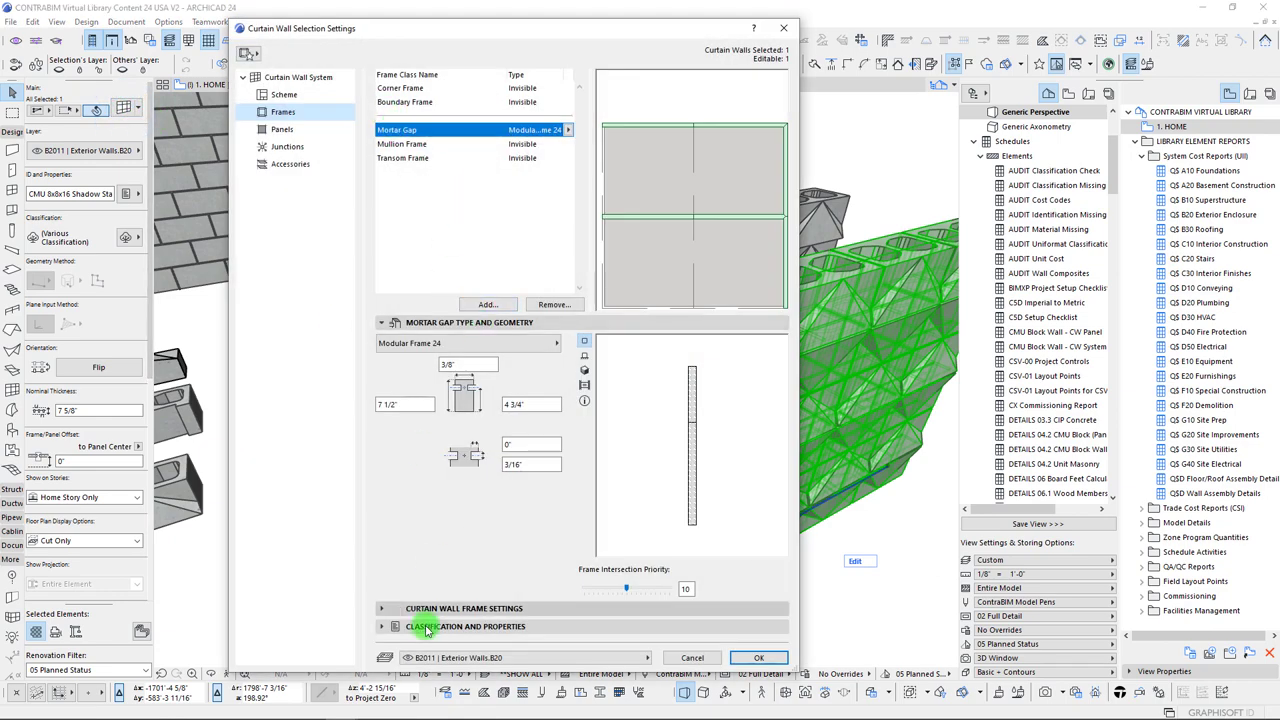
pyautogui.click(383, 626)
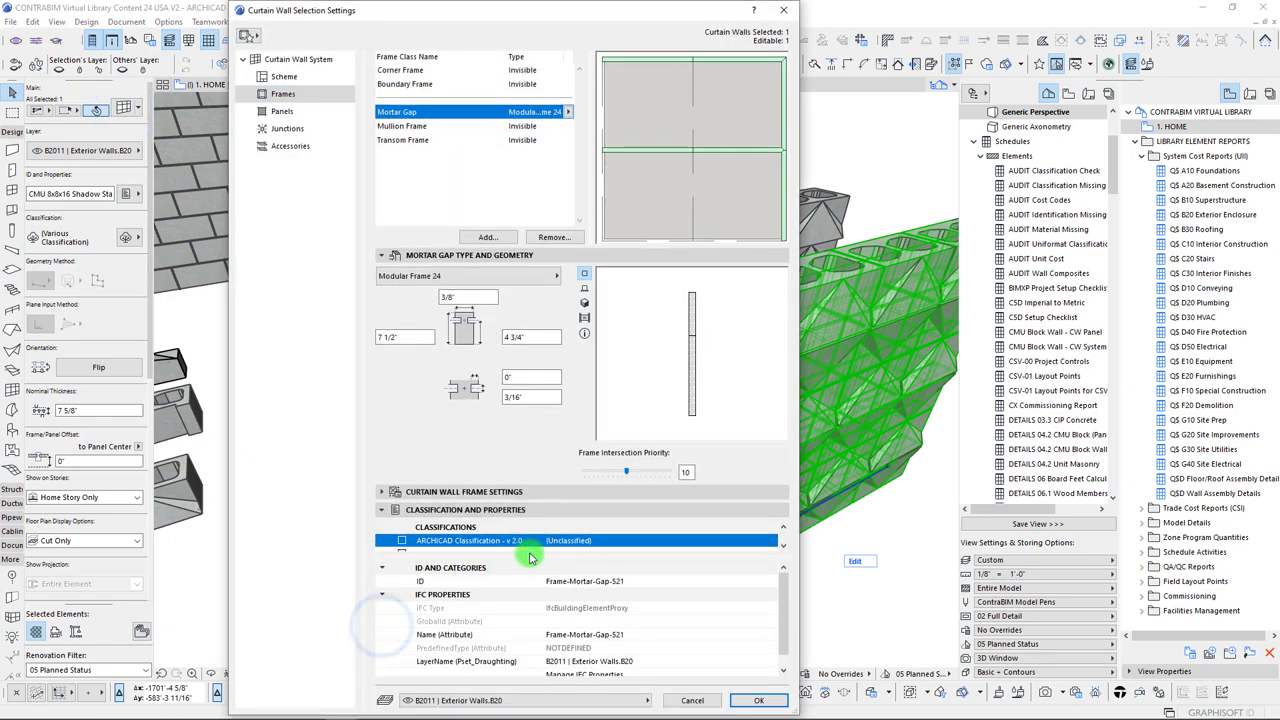
pyautogui.moveTo(528, 557); pyautogui.dragTo(528, 599)
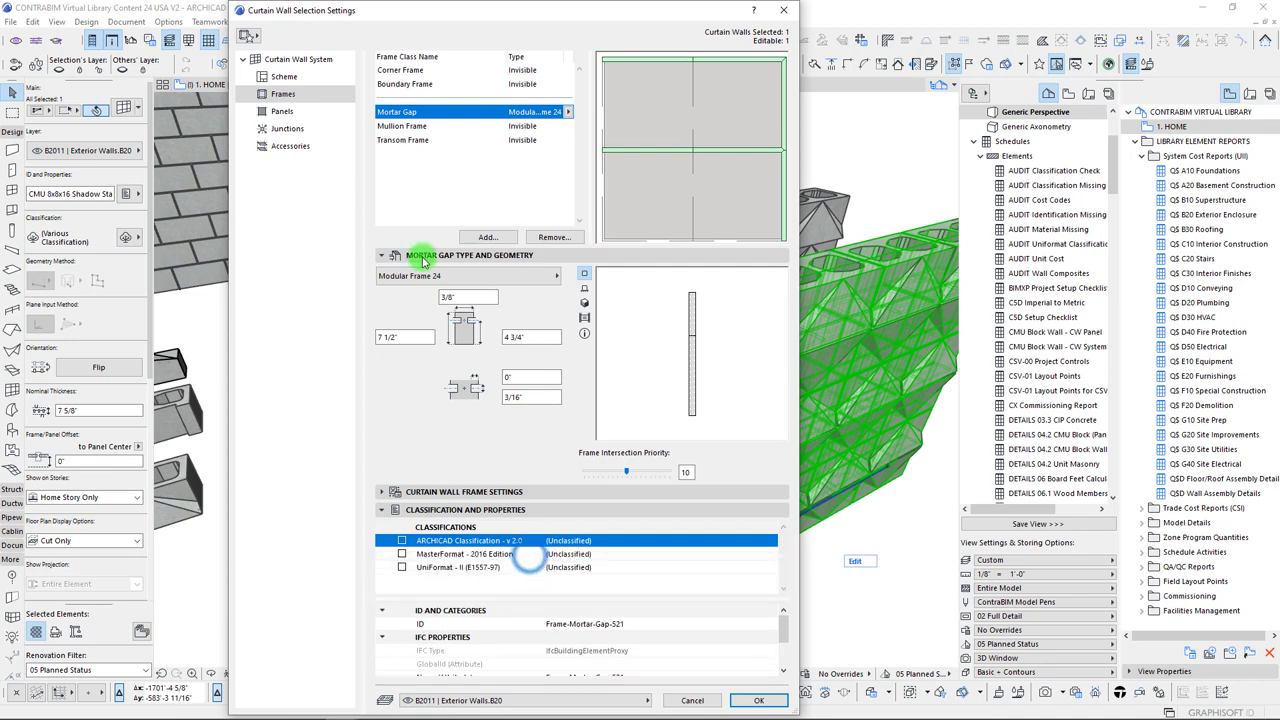
# Go to the wall's panel classes and bring up the settings of the Shadow - Triangle 8x8x16 class
pyautogui.click(275, 112)
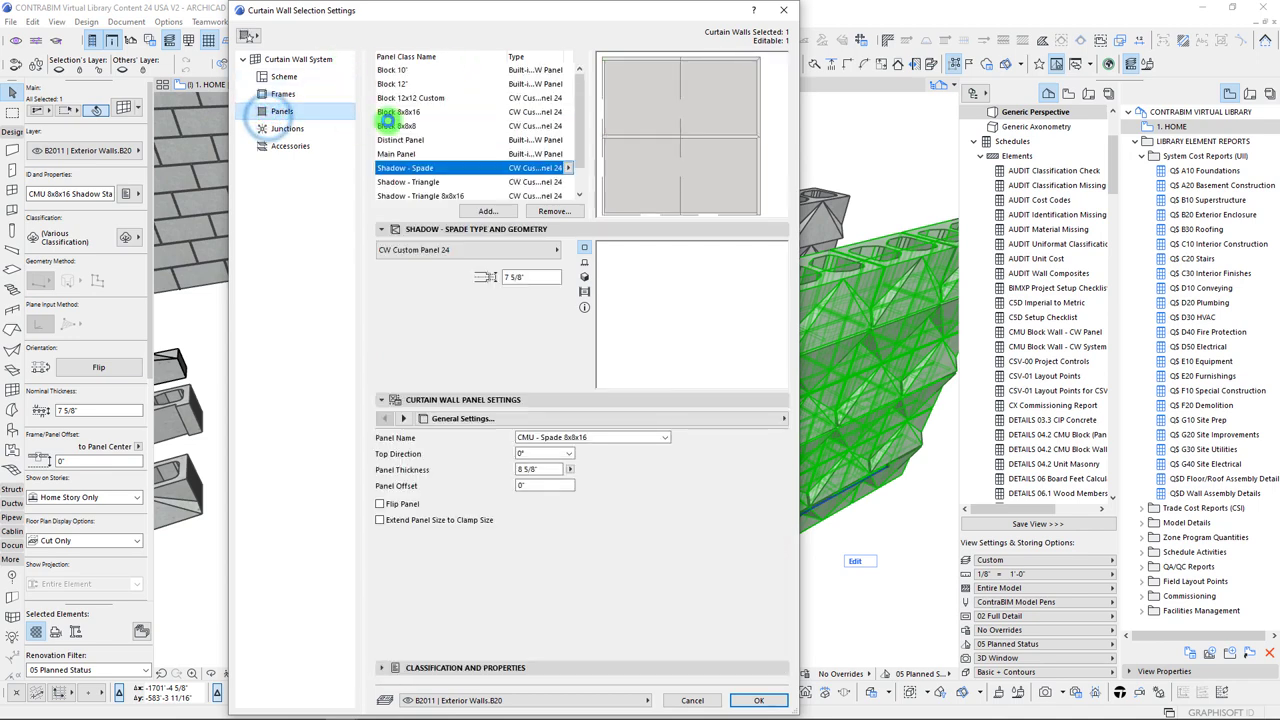
pyautogui.moveTo(456, 13); pyautogui.dragTo(411, 580)
pyautogui.moveTo(588, 575); pyautogui.dragTo(511, 121)
pyautogui.scroll(-1, 310, 296)
pyautogui.click(308, 281)
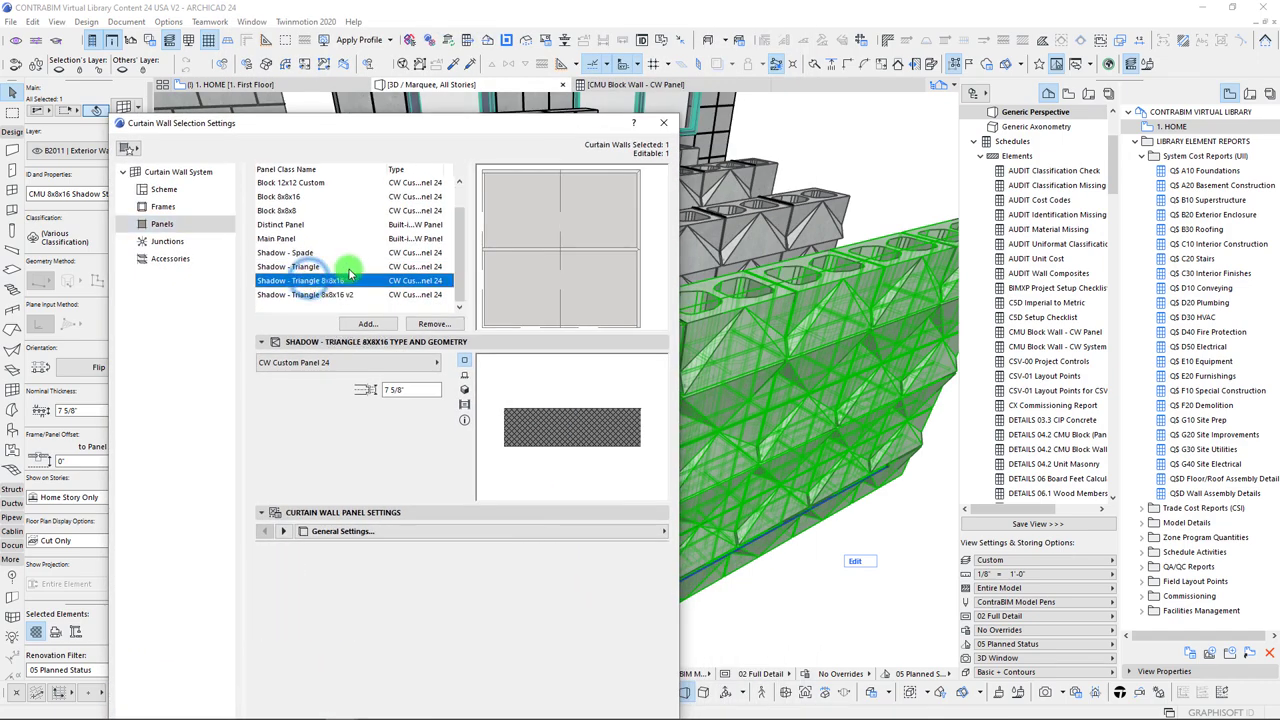
pyautogui.click(568, 268)
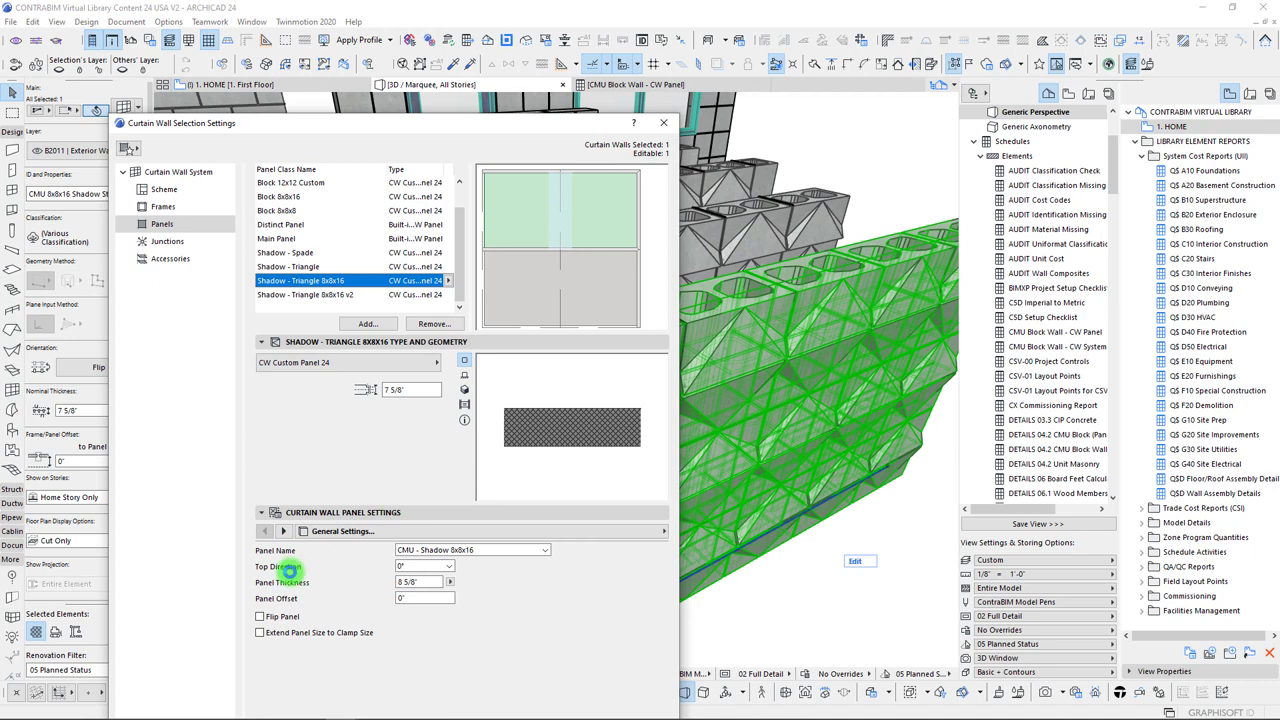
# Examine the MasterFormat classification of the Shadow - Triangle 8x8x16 panel class, and close the wall settings without changes
pyautogui.click(261, 342)
pyautogui.click(264, 628)
pyautogui.click(480, 558)
pyautogui.click(650, 555)
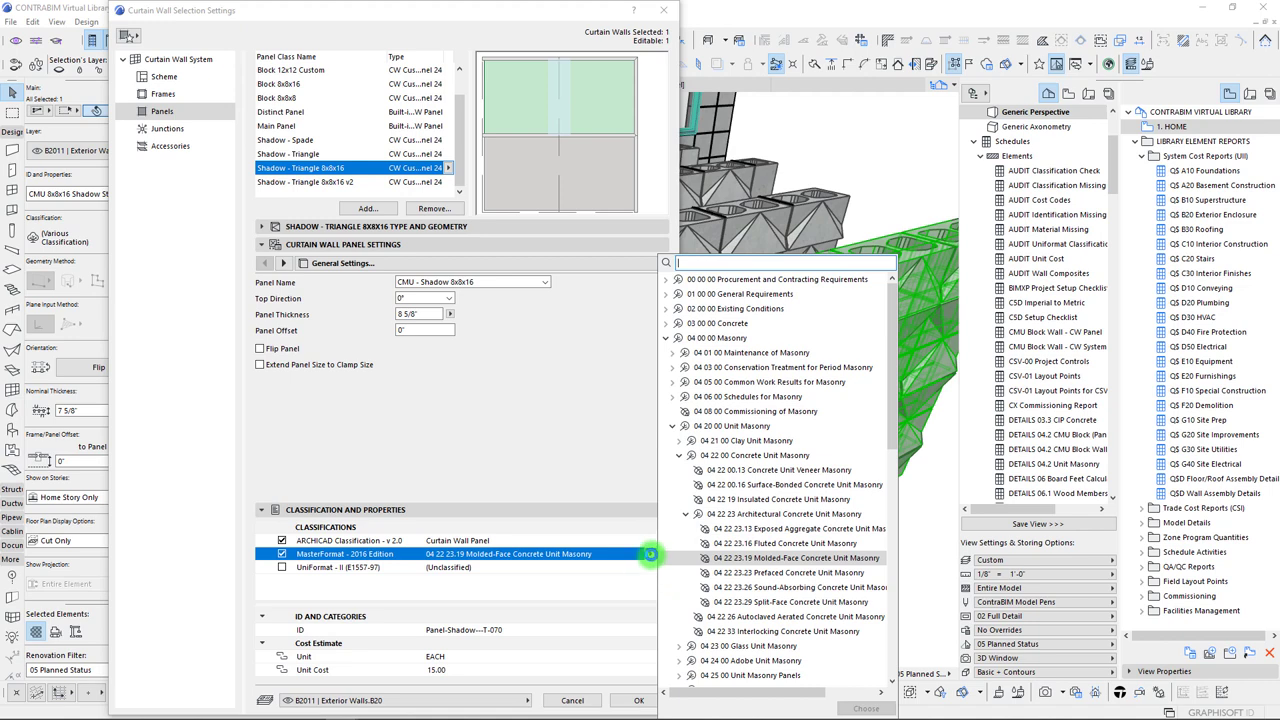
pyautogui.click(650, 555)
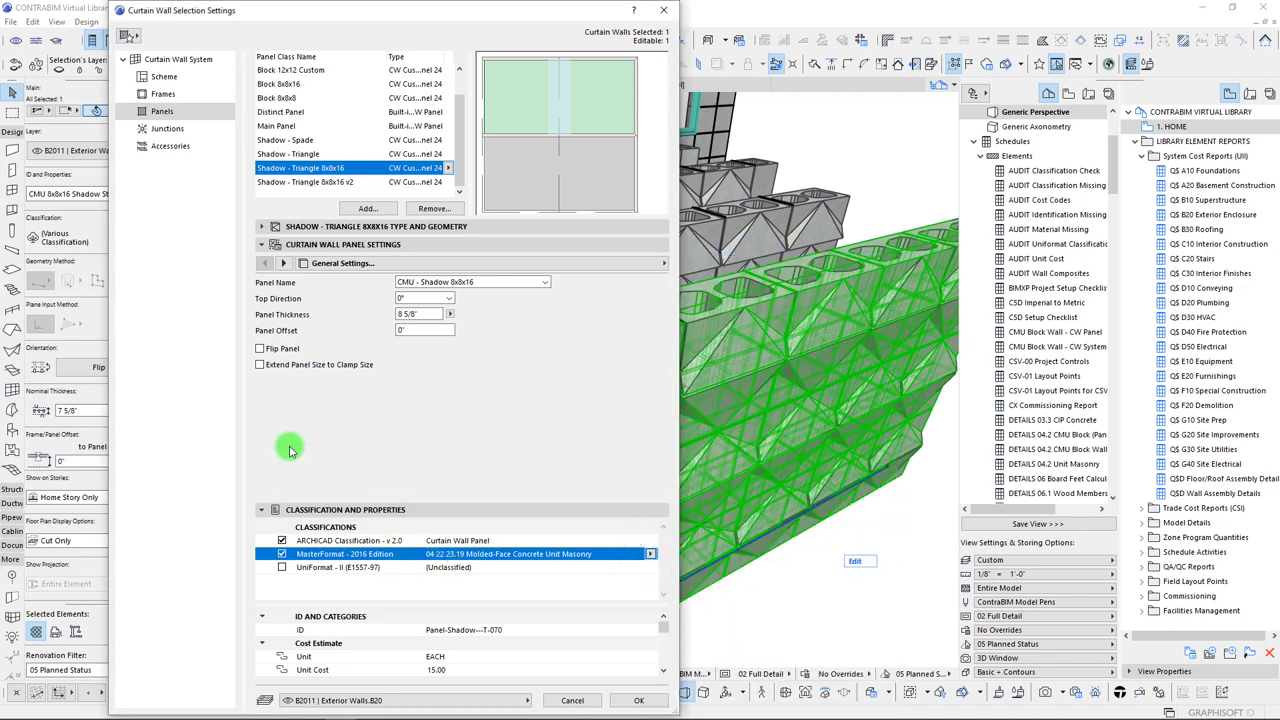
pyautogui.click(161, 114)
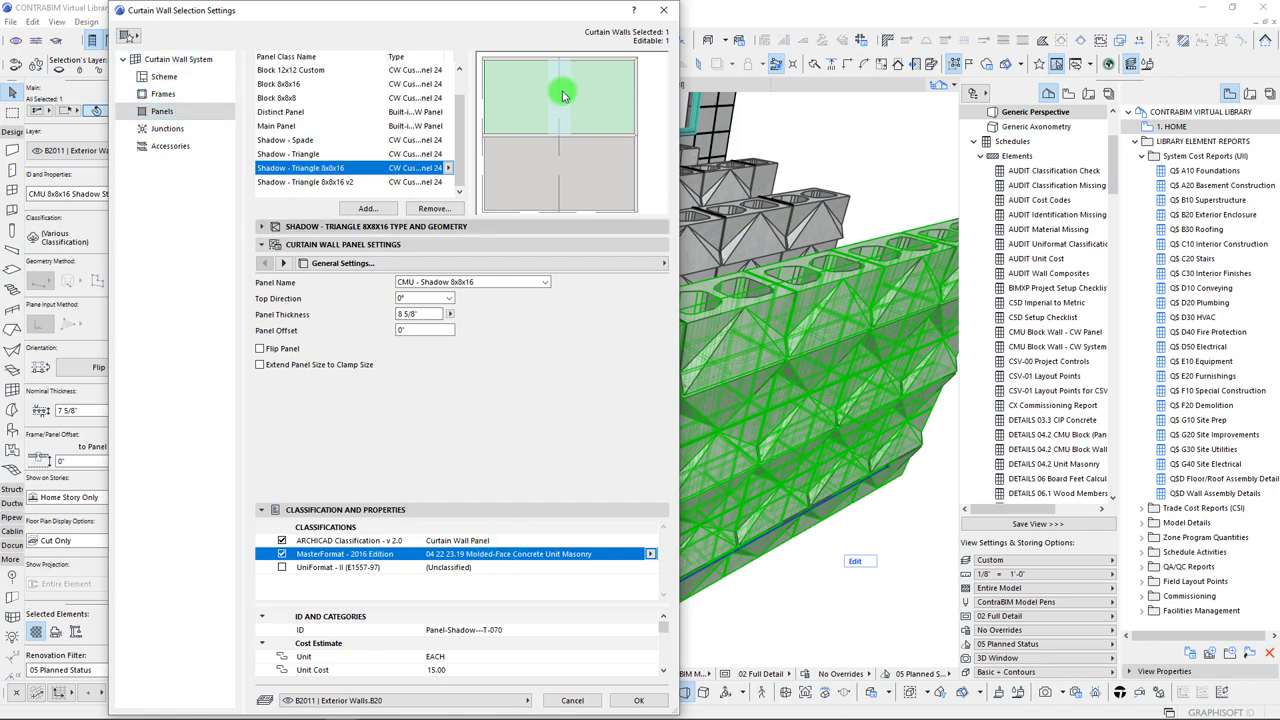
pyautogui.moveTo(591, 12); pyautogui.dragTo(621, 91)
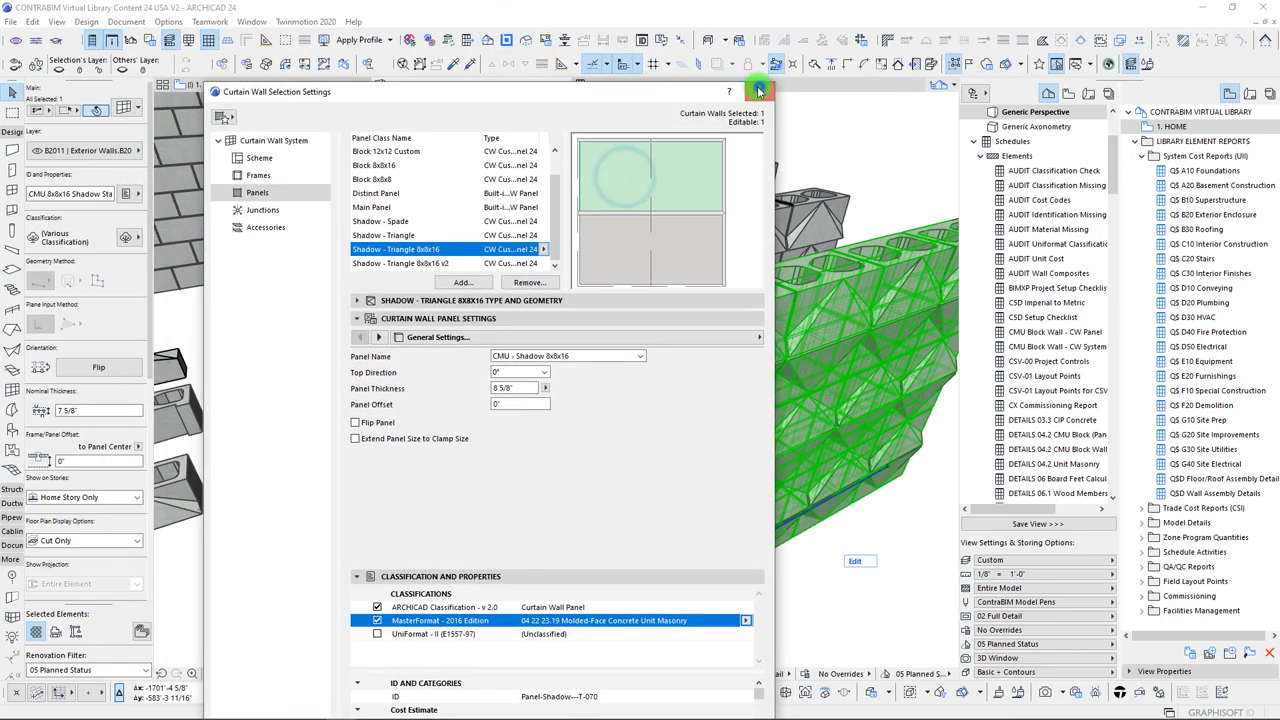
pyautogui.click(759, 88)
# Look over the row of block walls in the 3D window and clear the wall selection
pyautogui.moveTo(648, 94)
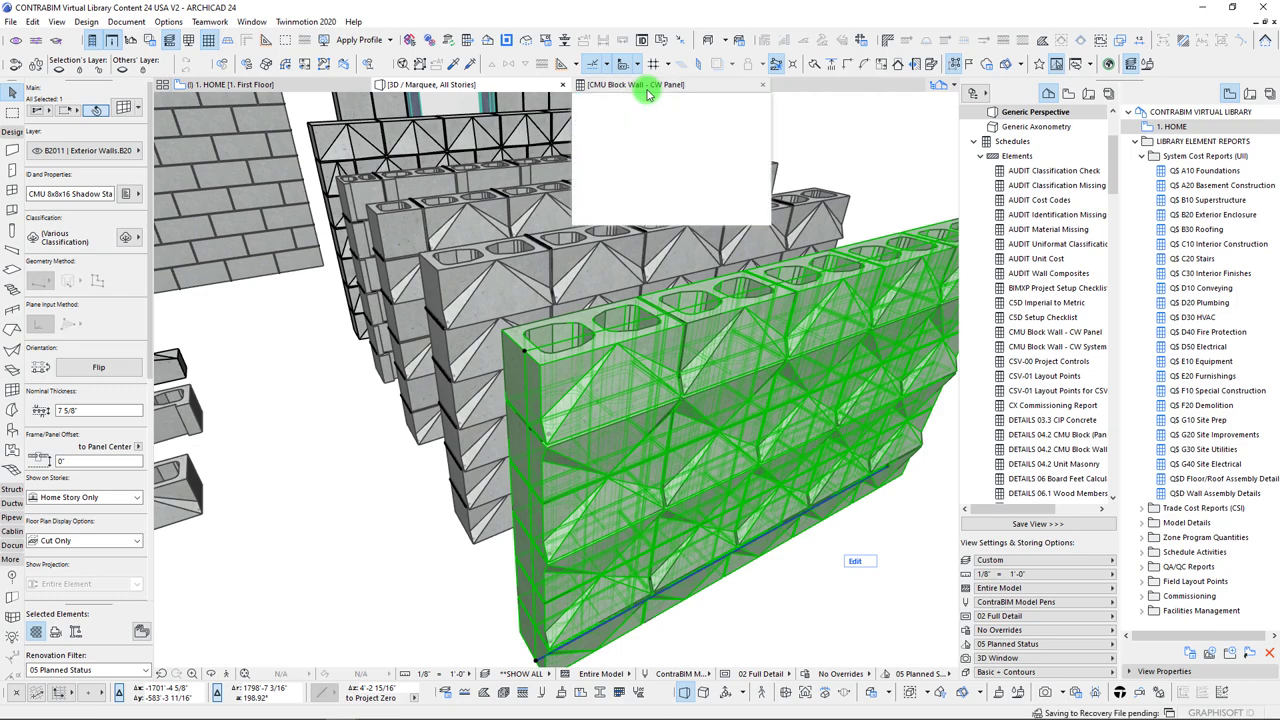
pyautogui.click(880, 177)
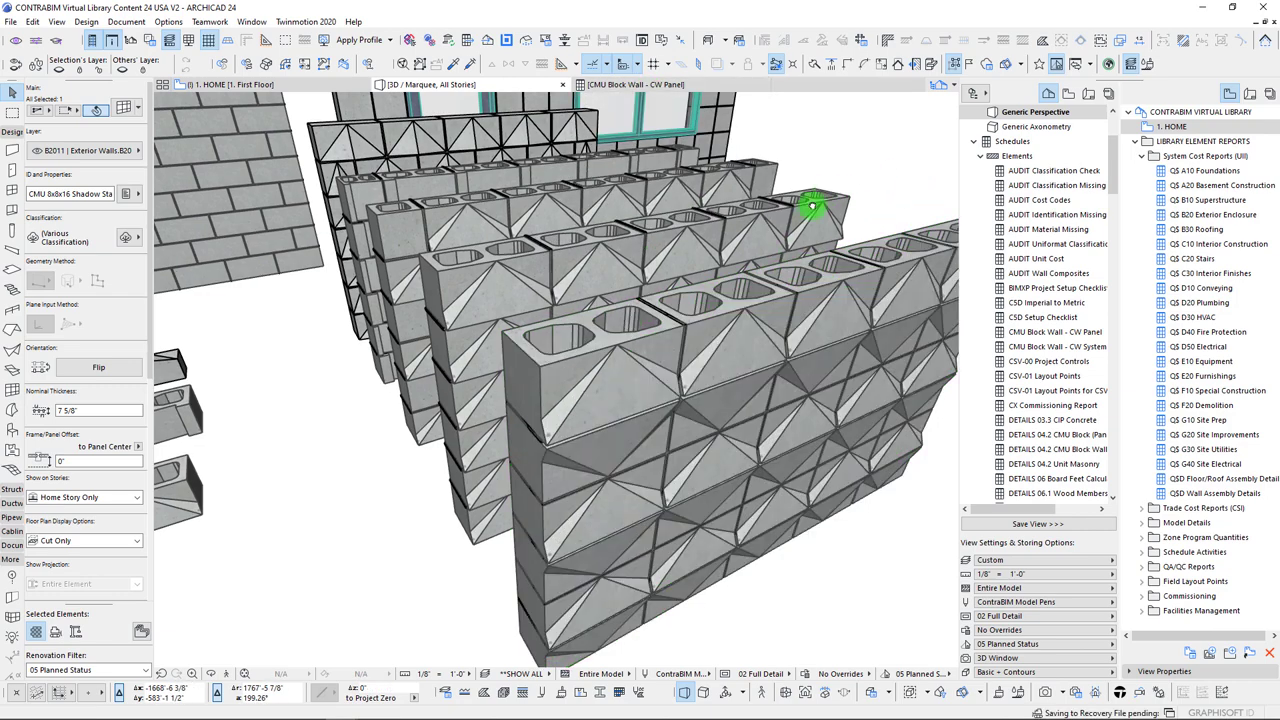
pyautogui.scroll(-2, 818, 242)
pyautogui.keyDown('shift'); pyautogui.moveTo(818, 240); pyautogui.dragTo(447, 226, button='middle'); pyautogui.keyUp('shift')
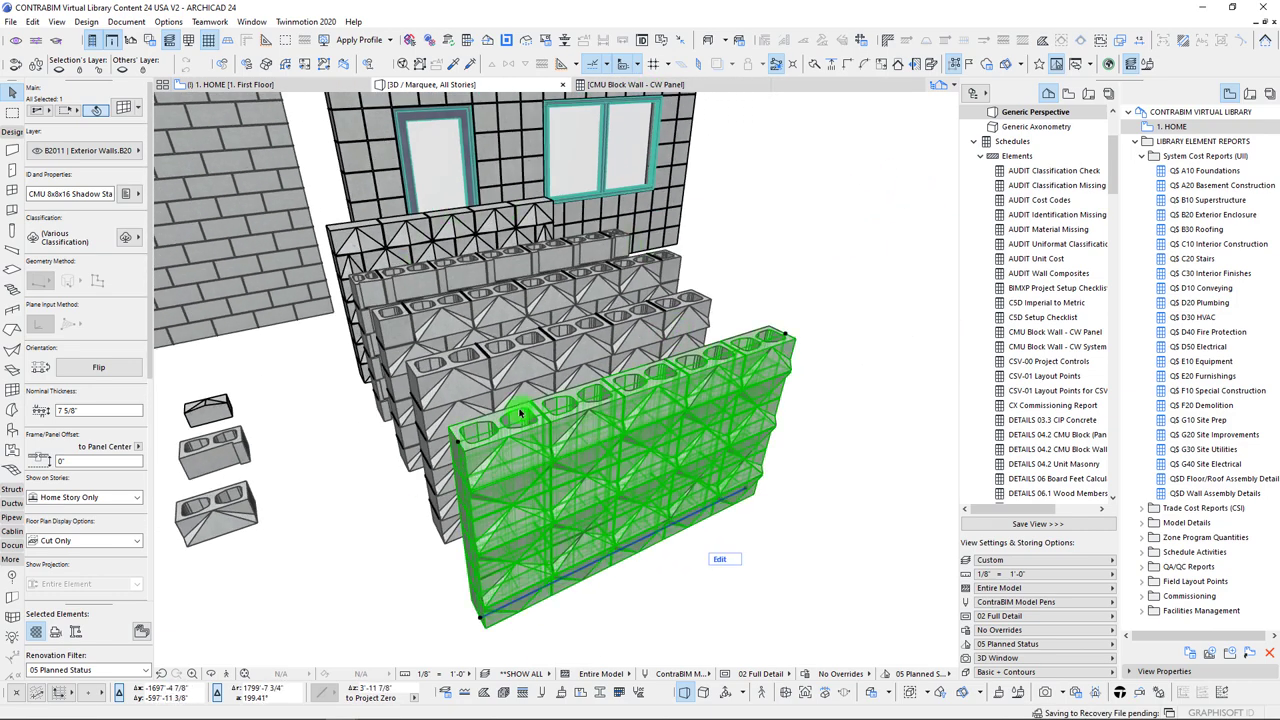
pyautogui.keyDown('shift'); pyautogui.moveTo(519, 413); pyautogui.dragTo(458, 290, button='middle'); pyautogui.keyUp('shift')
pyautogui.moveTo(467, 310)
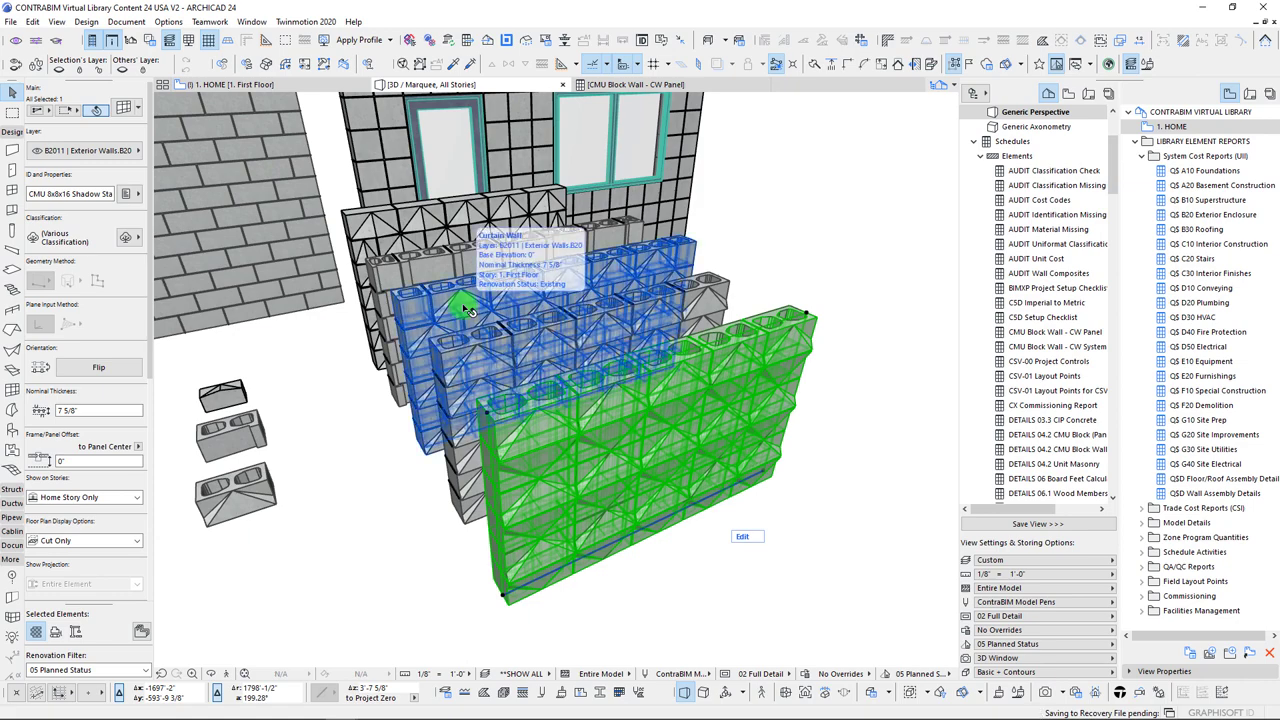
pyautogui.keyDown('shift'); pyautogui.moveTo(788, 425); pyautogui.dragTo(857, 416, button='middle'); pyautogui.keyUp('shift')
pyautogui.click(850, 425)
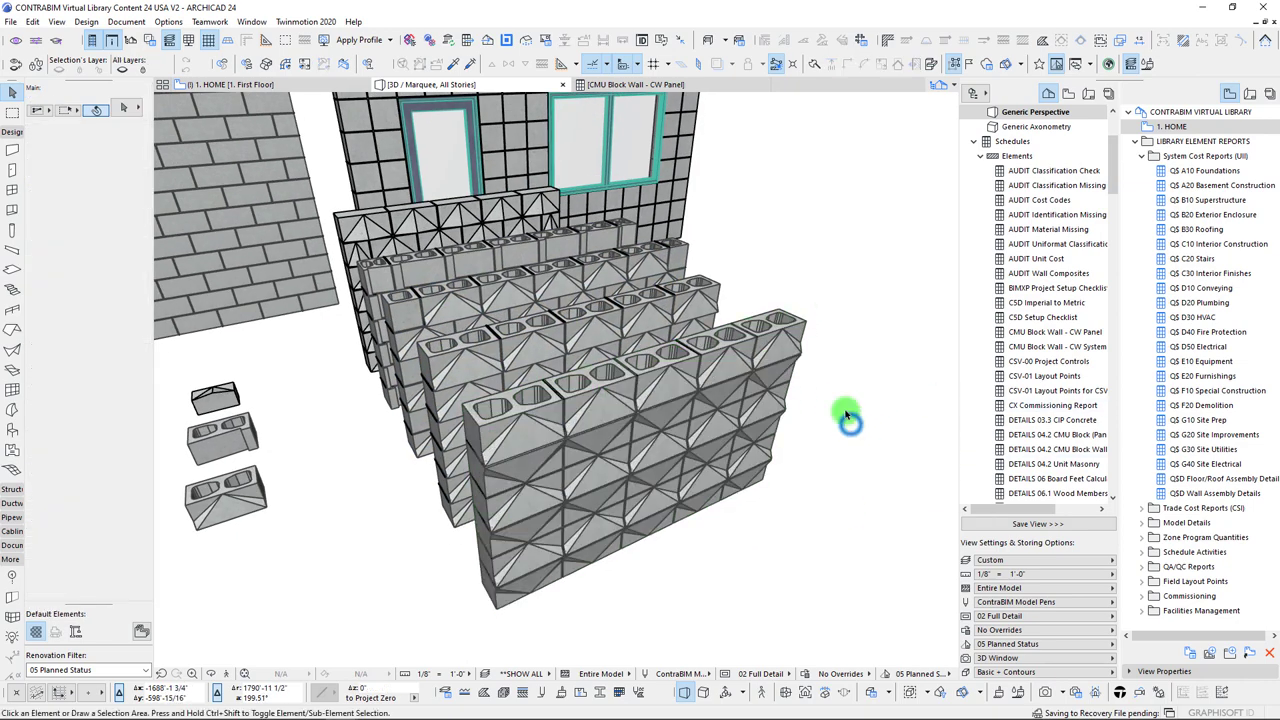
# Open the scheme settings of CMU Block Wall - CW Panel and examine its element type and MasterFormat criteria
pyautogui.rightClick(620, 88)
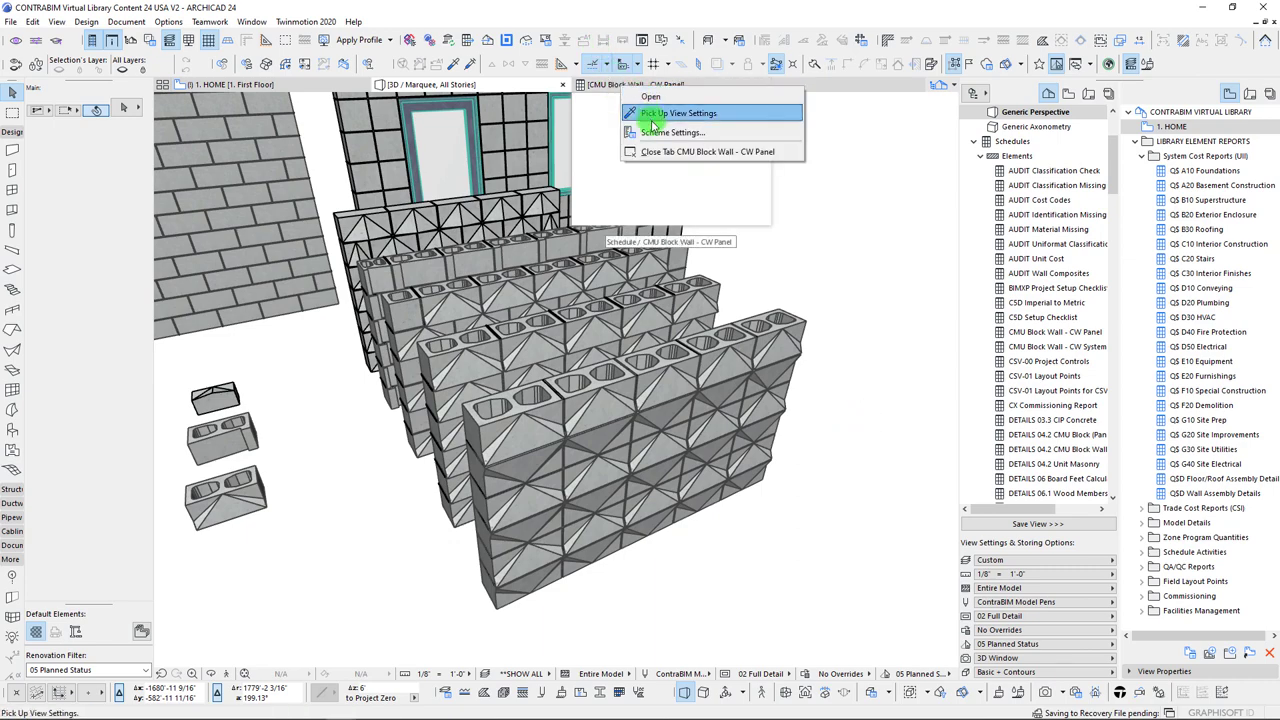
pyautogui.click(651, 126)
pyautogui.click(578, 104)
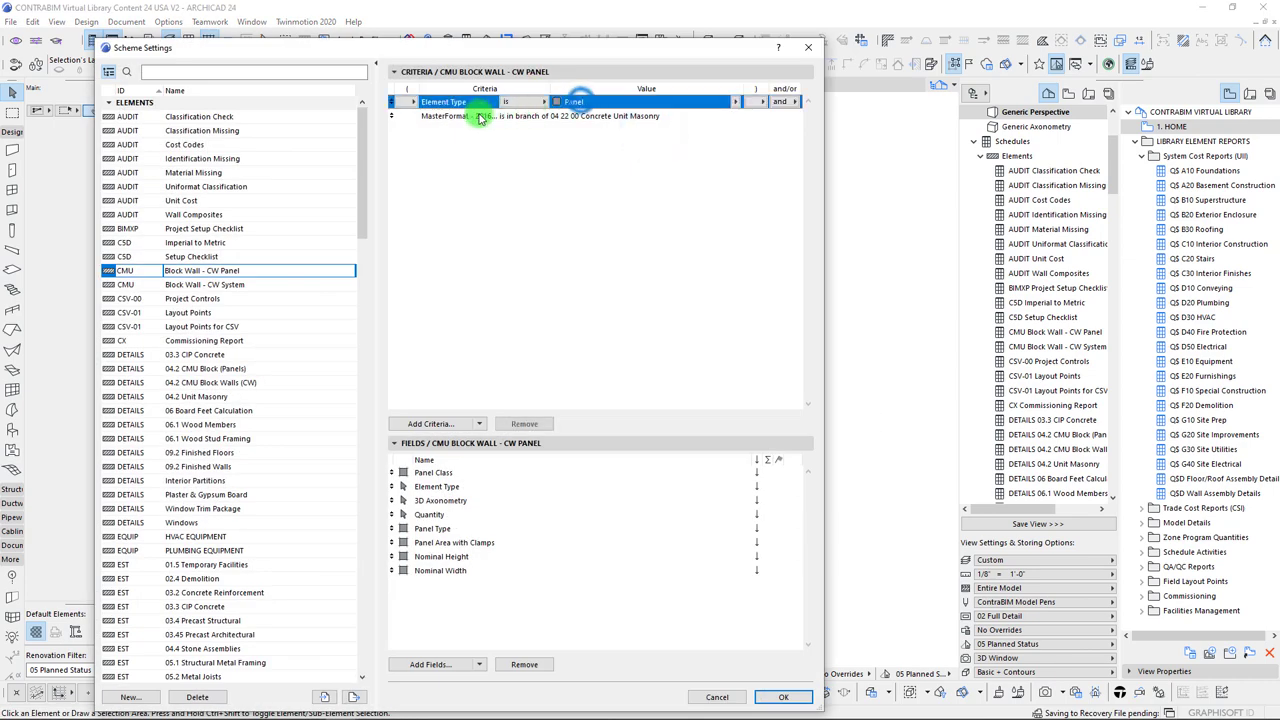
pyautogui.click(443, 116)
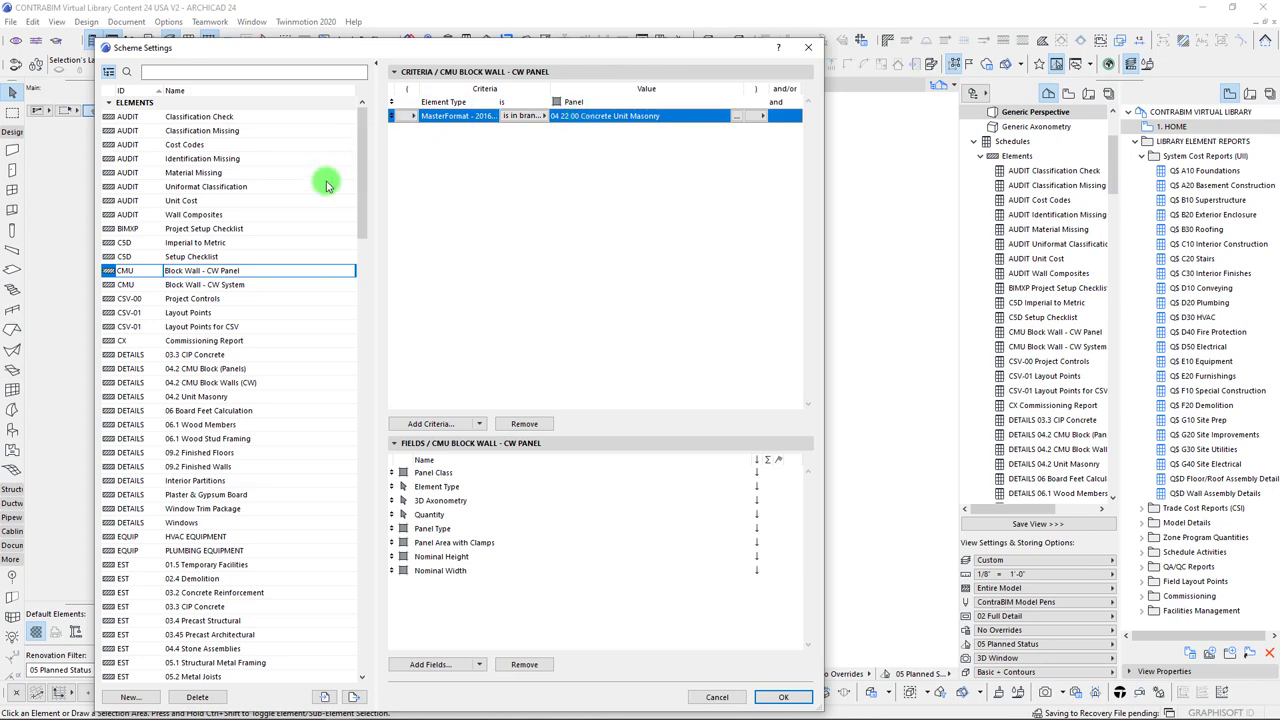
pyautogui.click(579, 103)
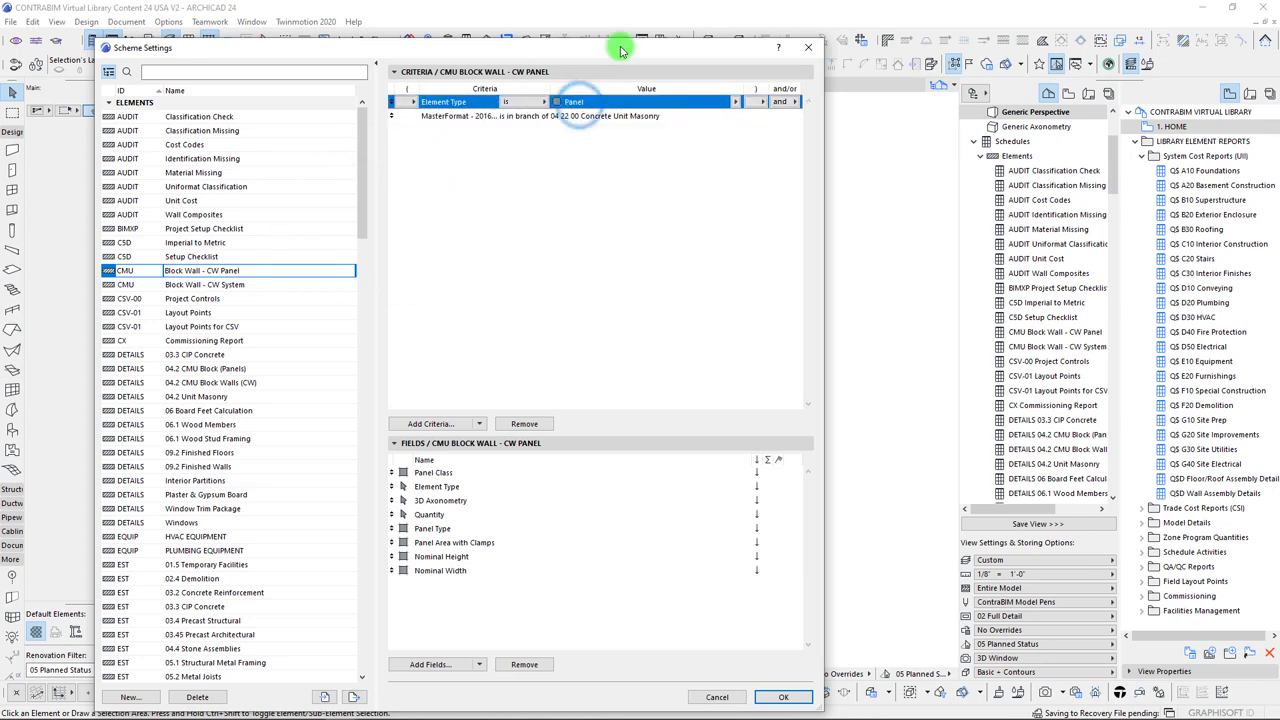
pyautogui.moveTo(620, 47); pyautogui.dragTo(619, 72)
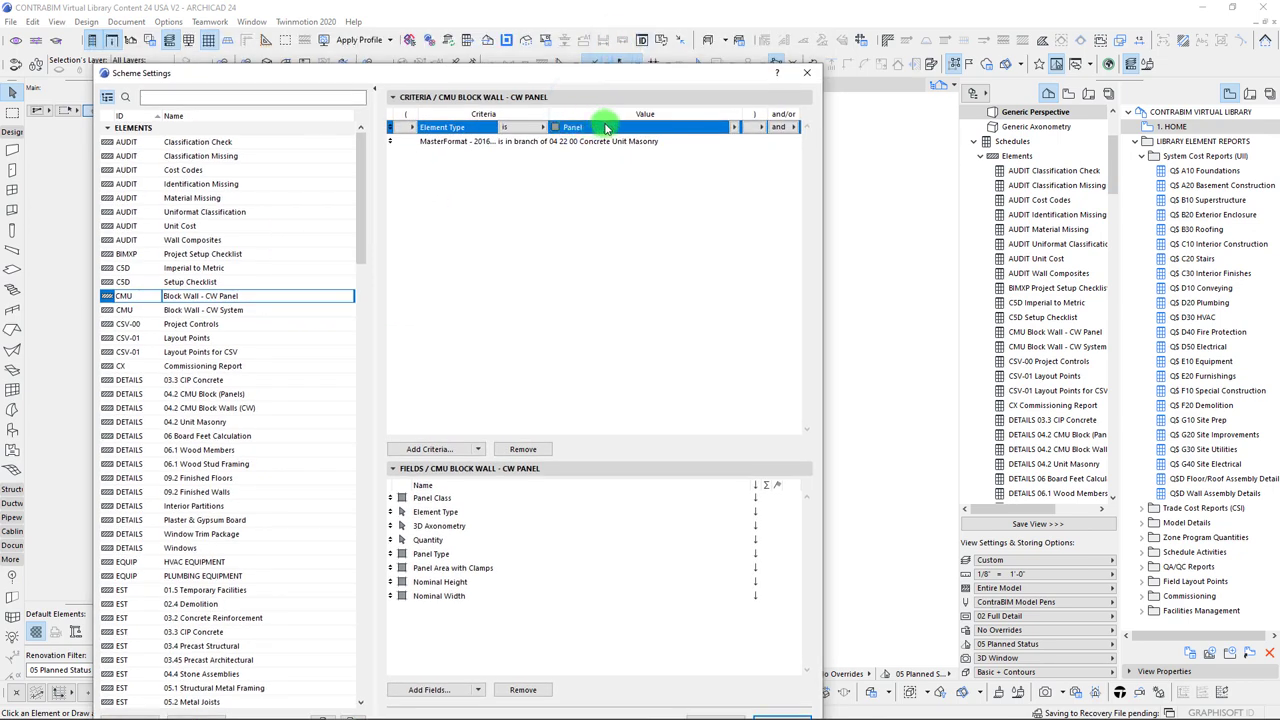
pyautogui.moveTo(723, 76); pyautogui.dragTo(748, 54)
pyautogui.moveTo(568, 60)
pyautogui.mouseDown()
pyautogui.moveTo(562, 104)
pyautogui.moveTo(567, 58)
pyautogui.mouseUp()
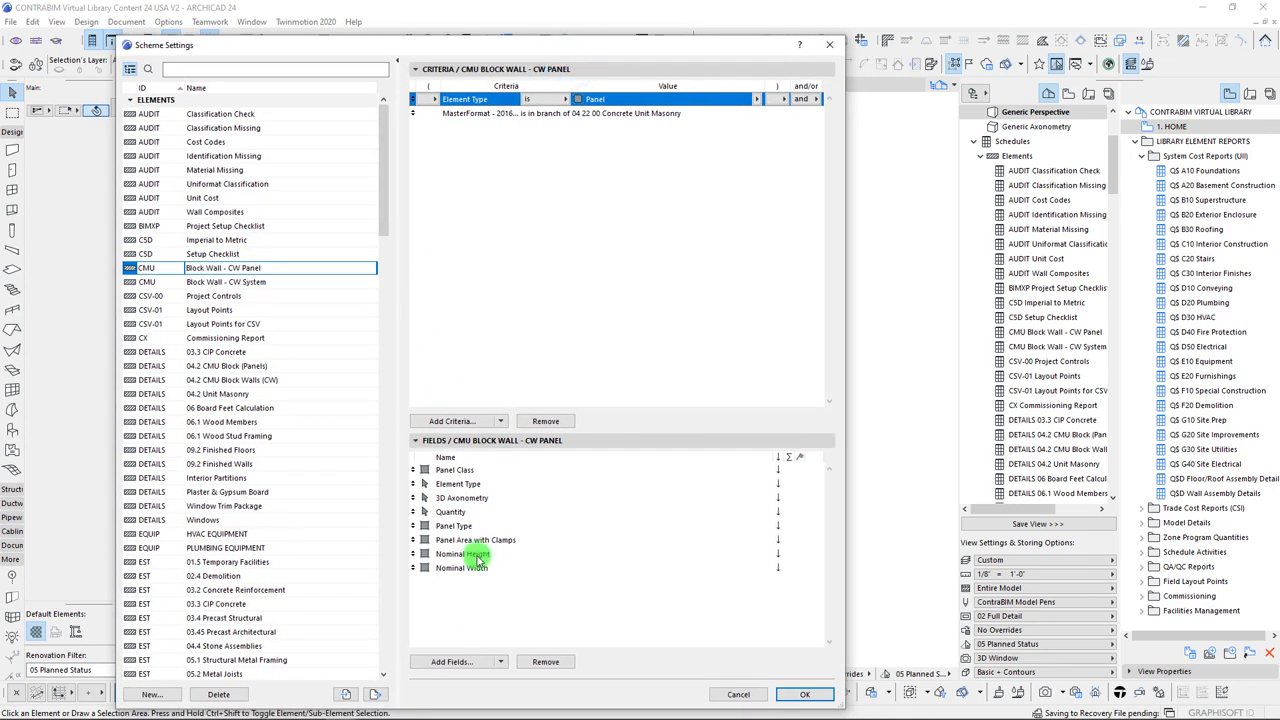
# Add the Unit Cost and Unit properties from the Cost Estimate group to the CW Panel scheme's fields
pyautogui.click(465, 662)
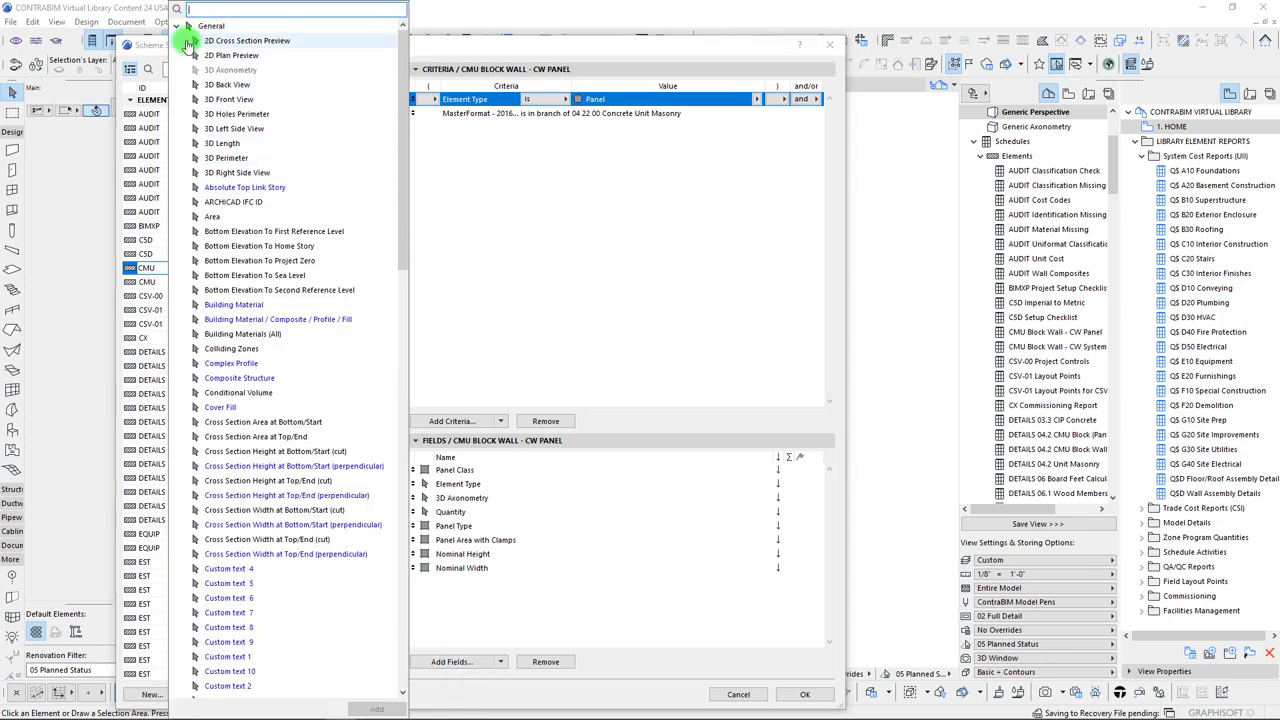
pyautogui.click(176, 26)
pyautogui.click(179, 272)
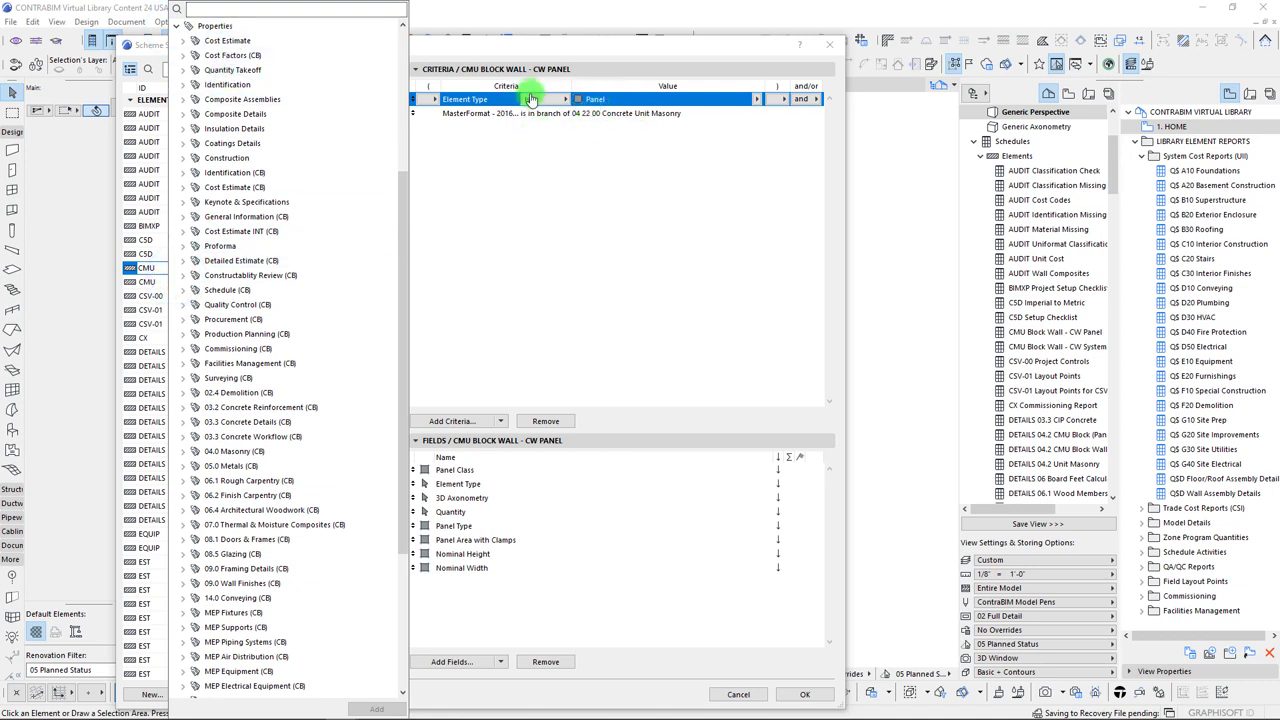
pyautogui.click(185, 45)
pyautogui.click(185, 45)
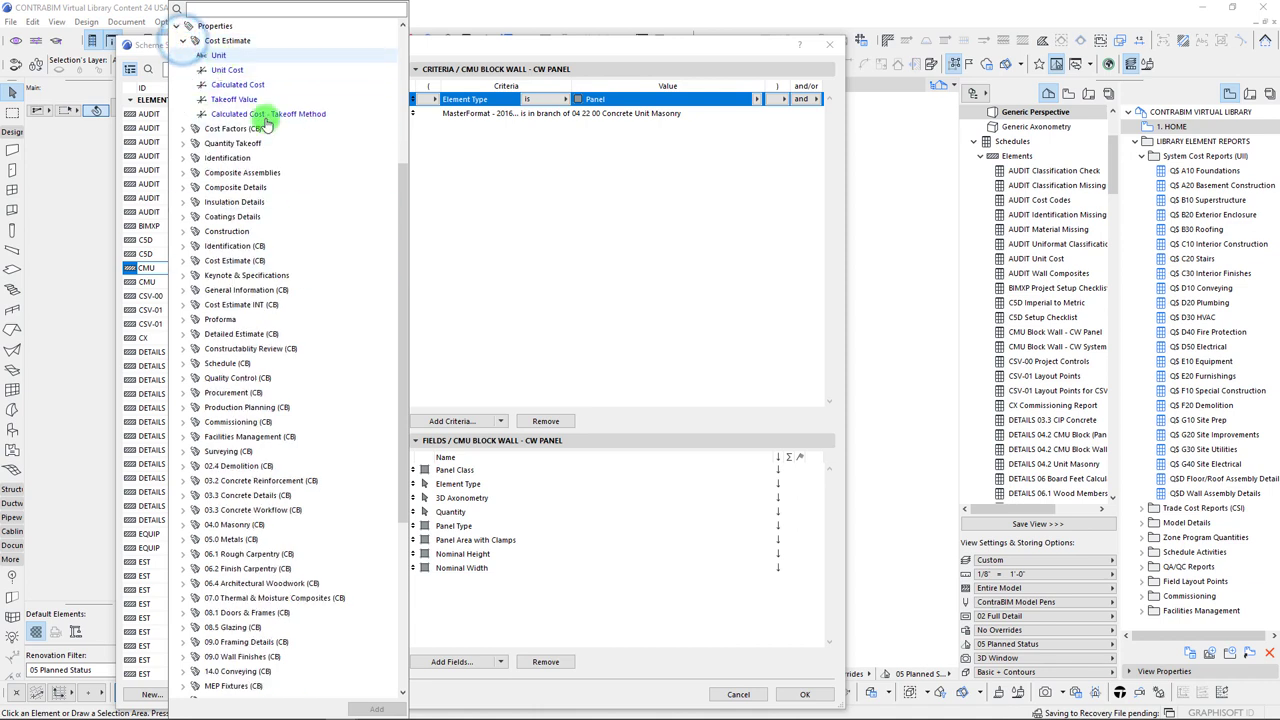
pyautogui.click(221, 74)
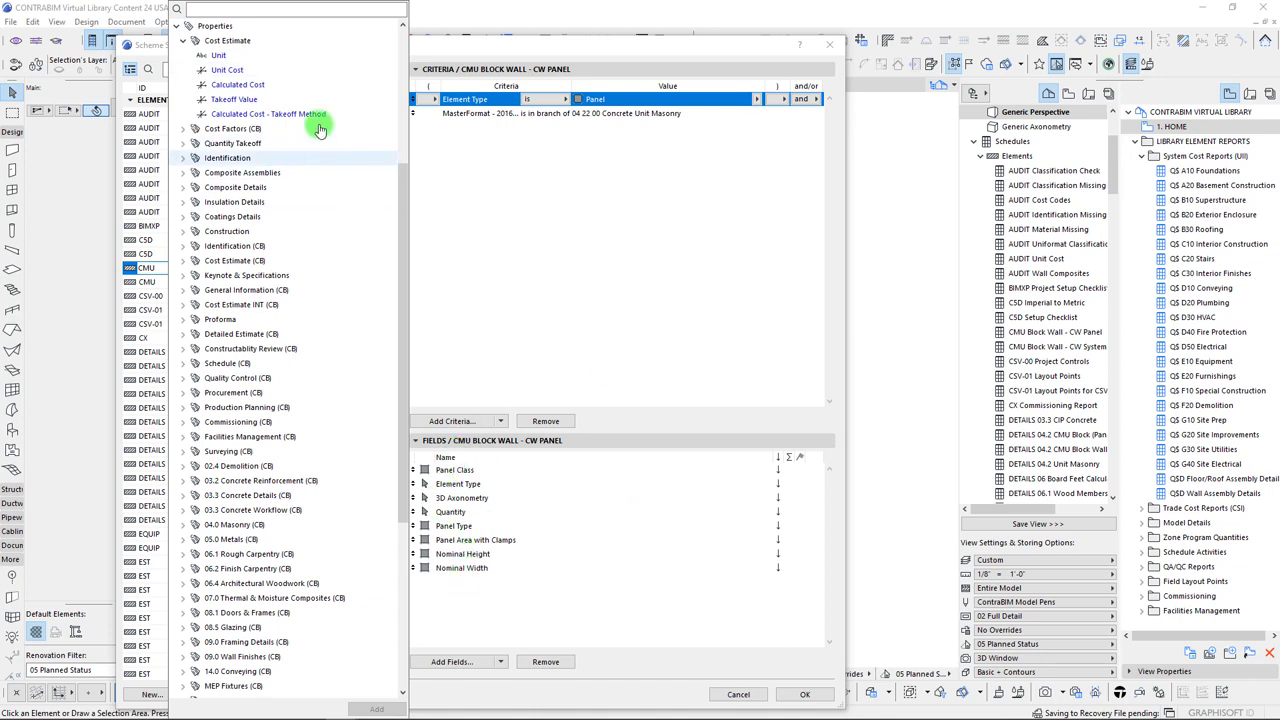
pyautogui.doubleClick(226, 70)
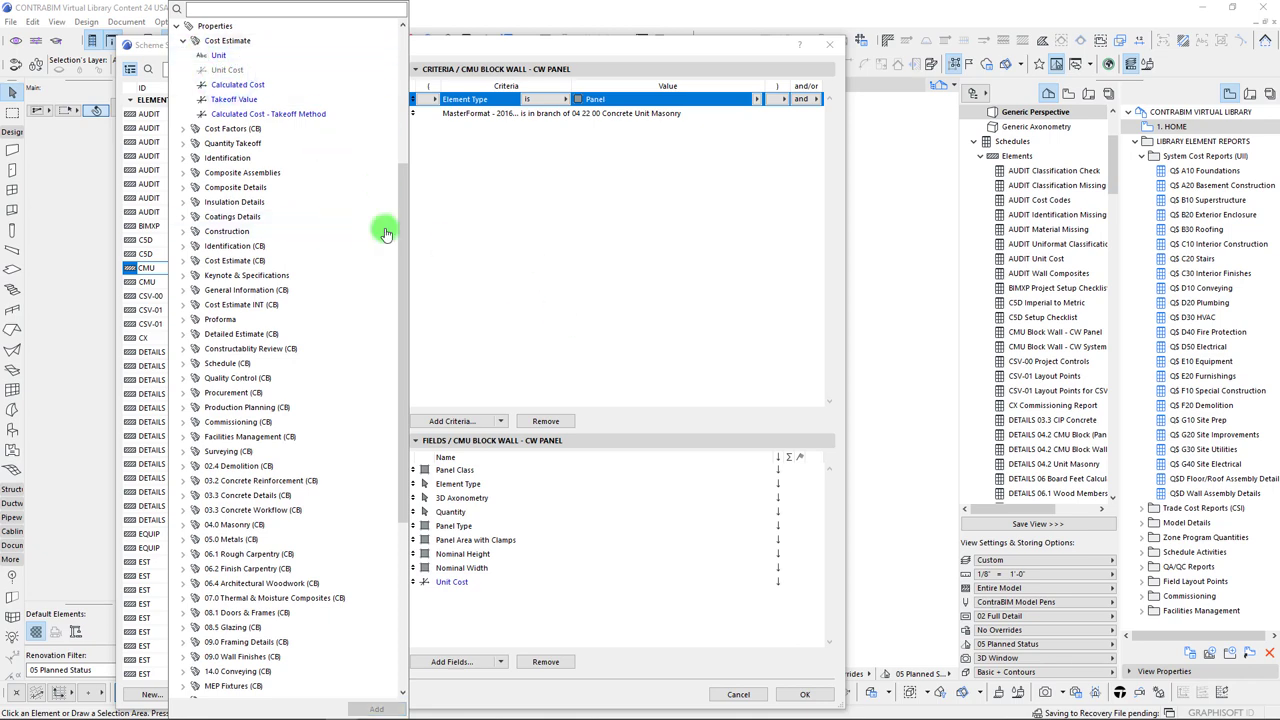
pyautogui.doubleClick(208, 60)
pyautogui.click(505, 613)
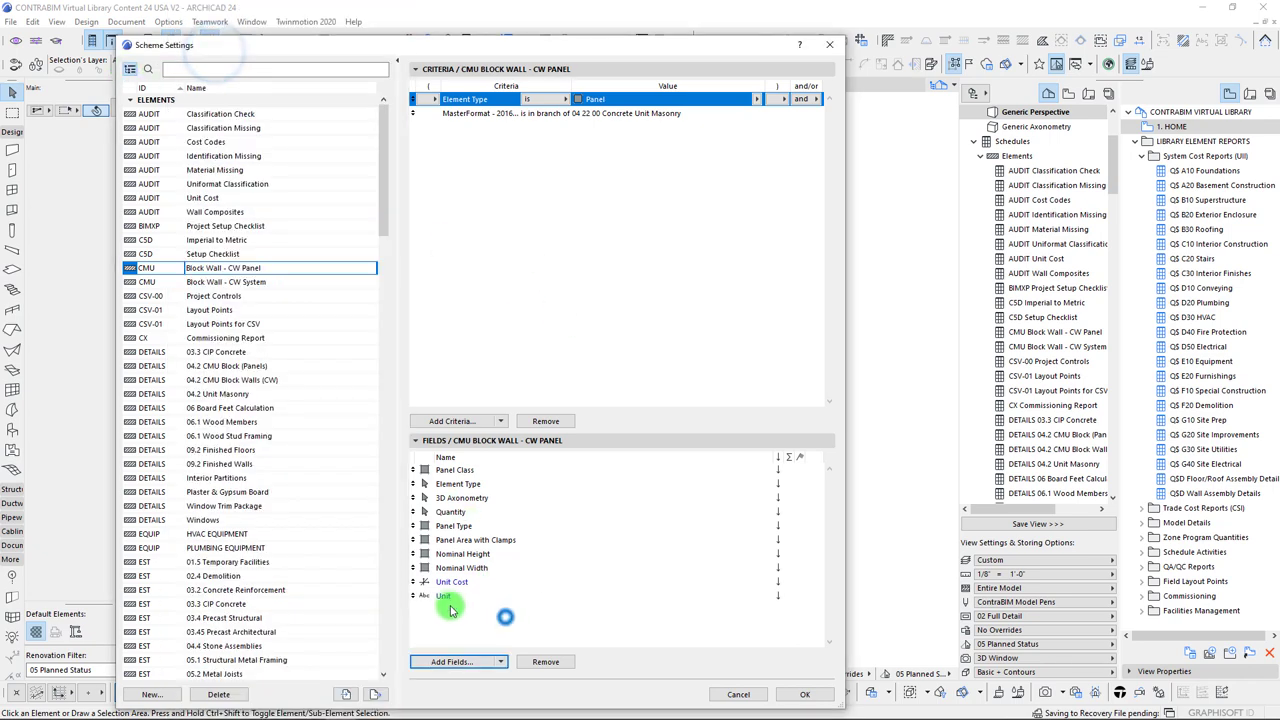
# Place Unit above Unit Cost, sum Unit Cost with a flag on Panel Class for subtotals, and apply the scheme
pyautogui.moveTo(416, 598); pyautogui.dragTo(416, 582)
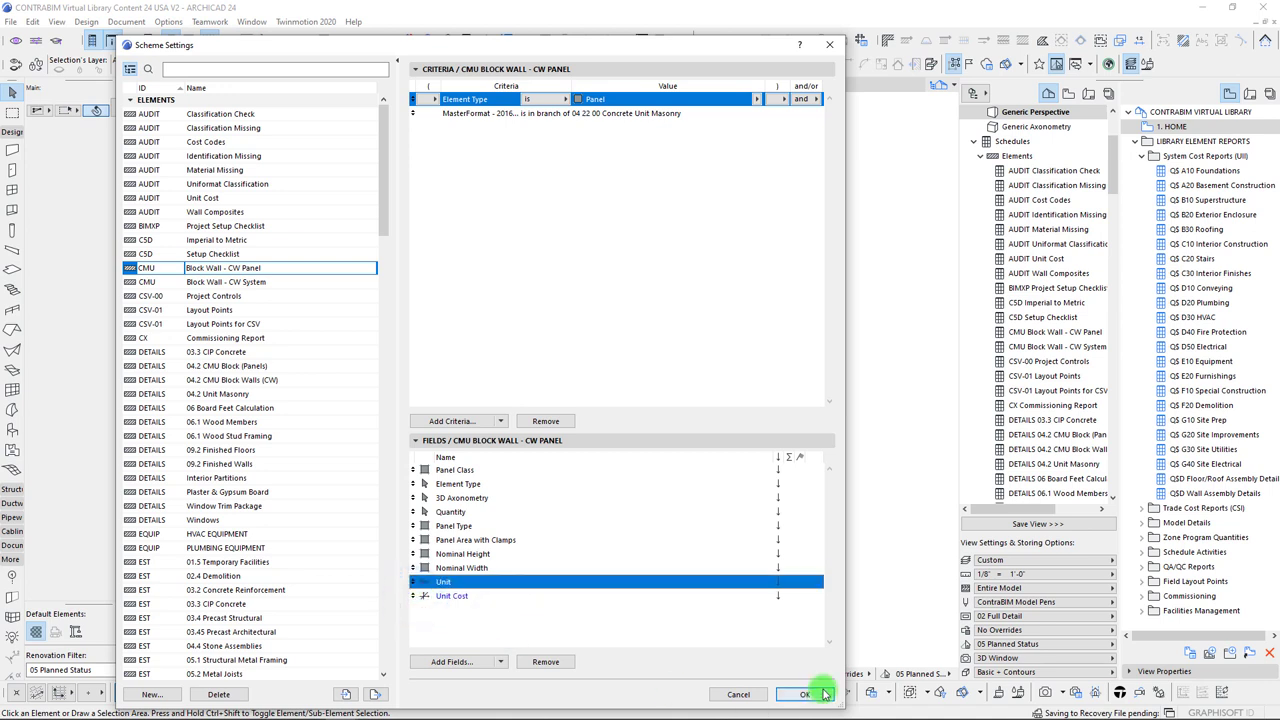
pyautogui.click(790, 595)
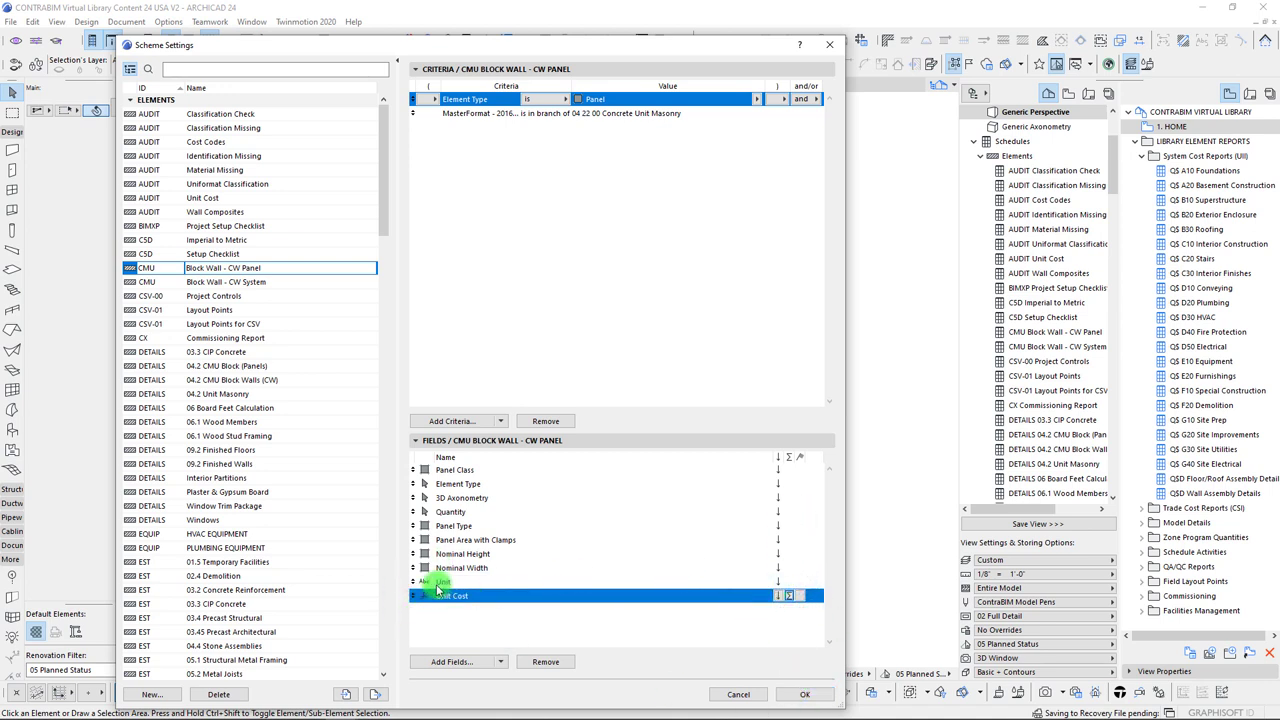
pyautogui.click(801, 472)
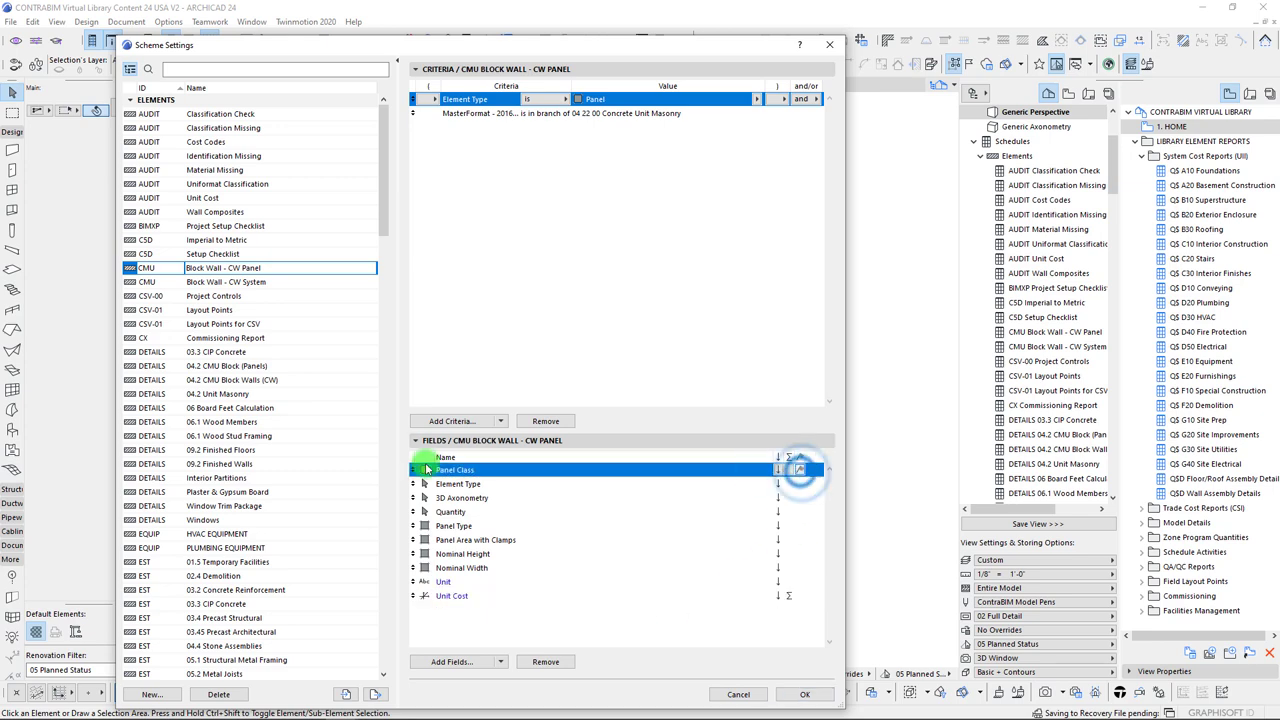
pyautogui.click(802, 694)
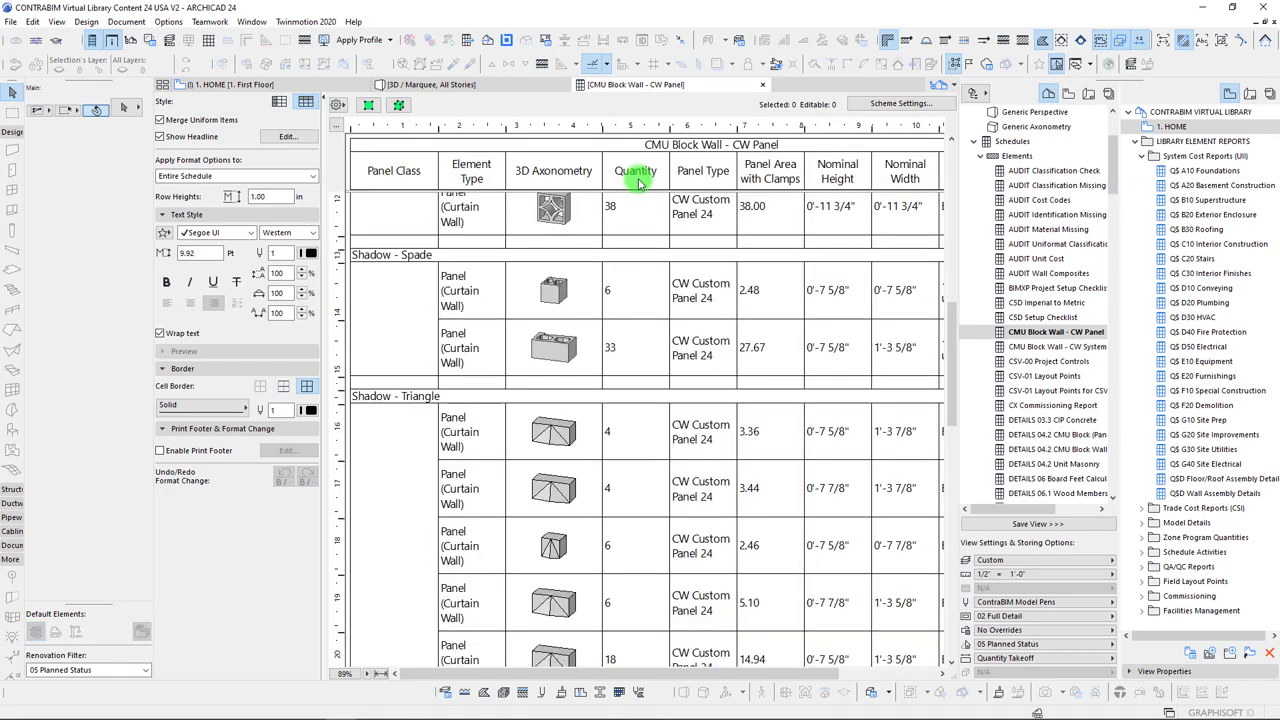
# Fit the schedule to the window width and examine the Block 8x8x16 group's unit costs and subtotal
pyautogui.click(381, 677)
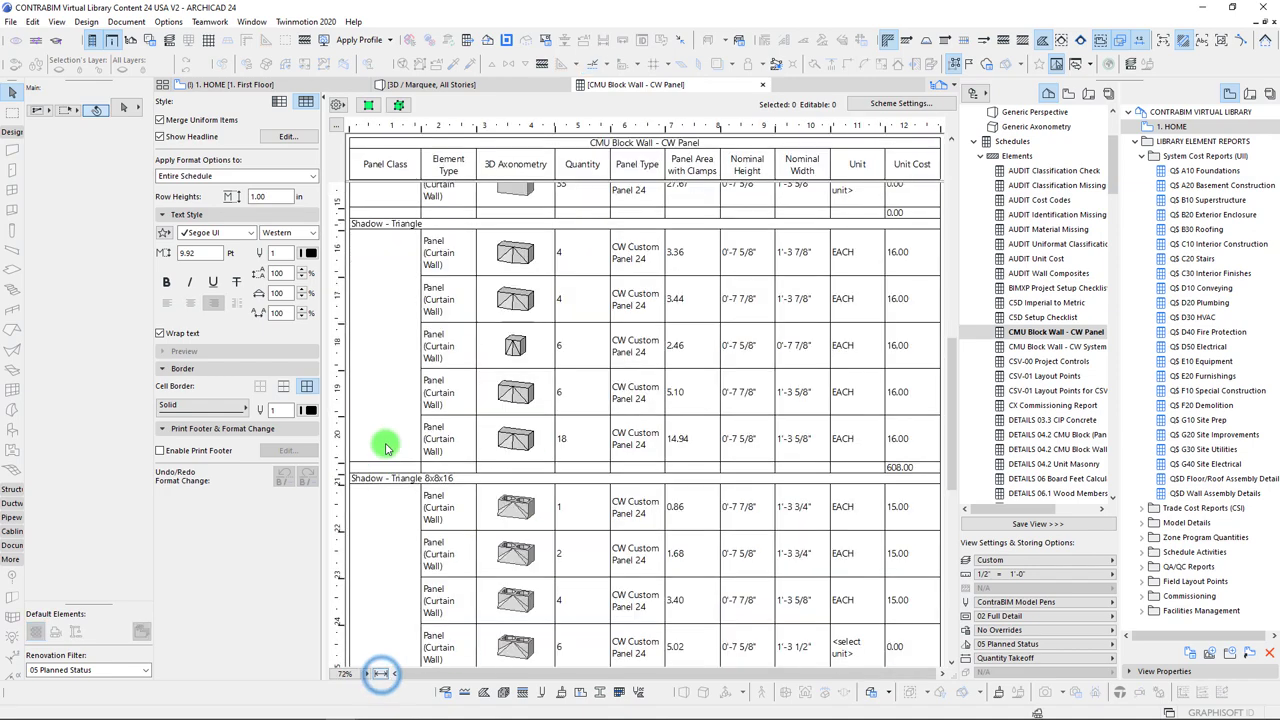
pyautogui.scroll(5, 560, 433)
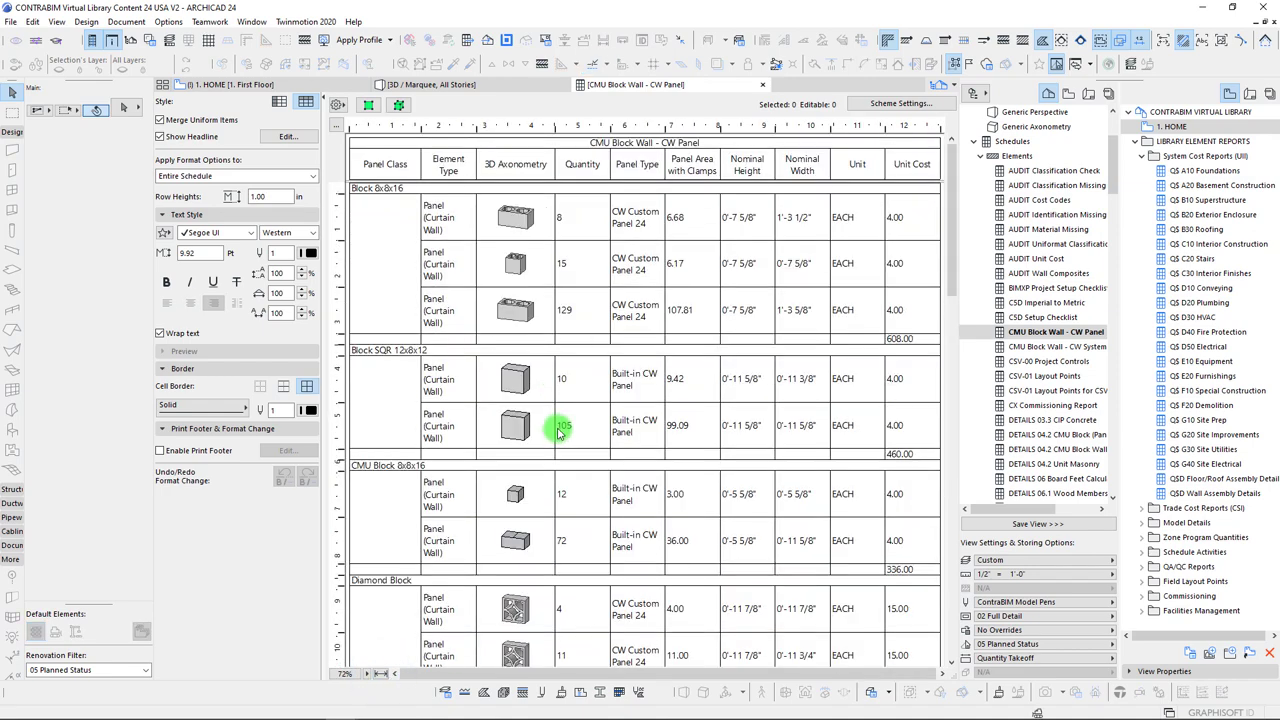
pyautogui.click(383, 190)
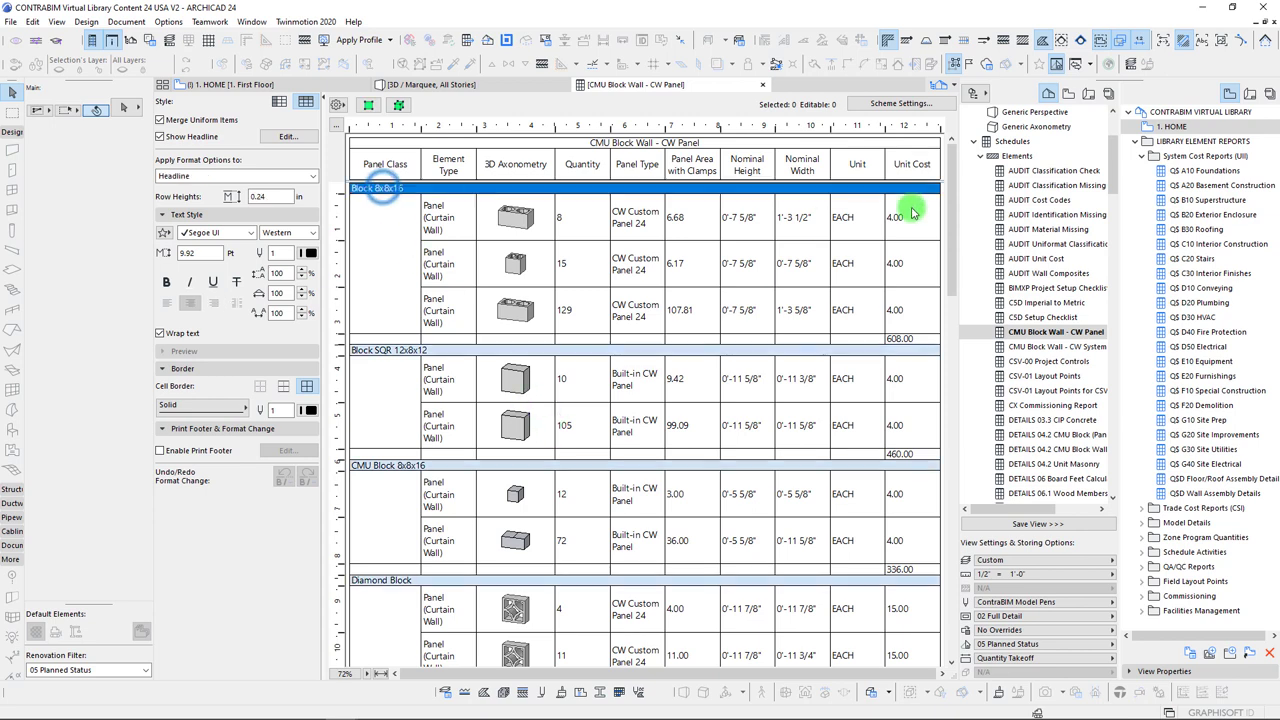
# Check the unit and unit cost of each Block 8x8x16 panel row against the group's subtotal
pyautogui.click(853, 217)
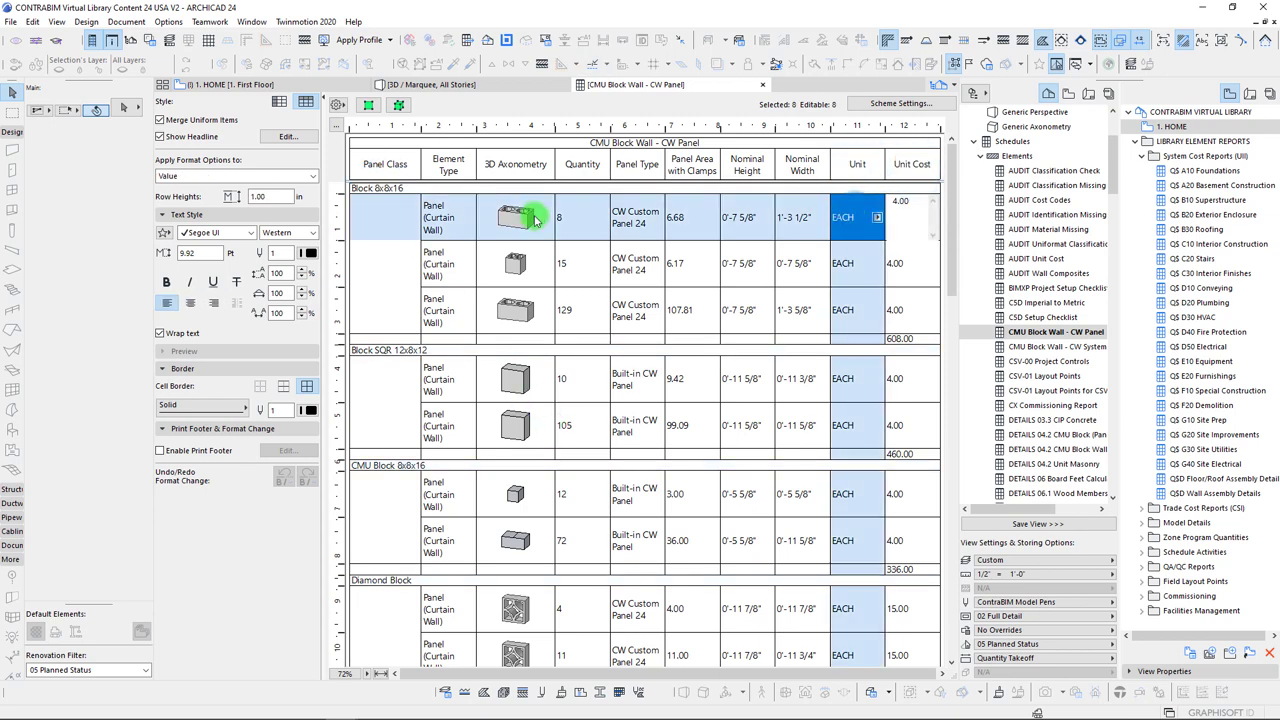
pyautogui.click(900, 206)
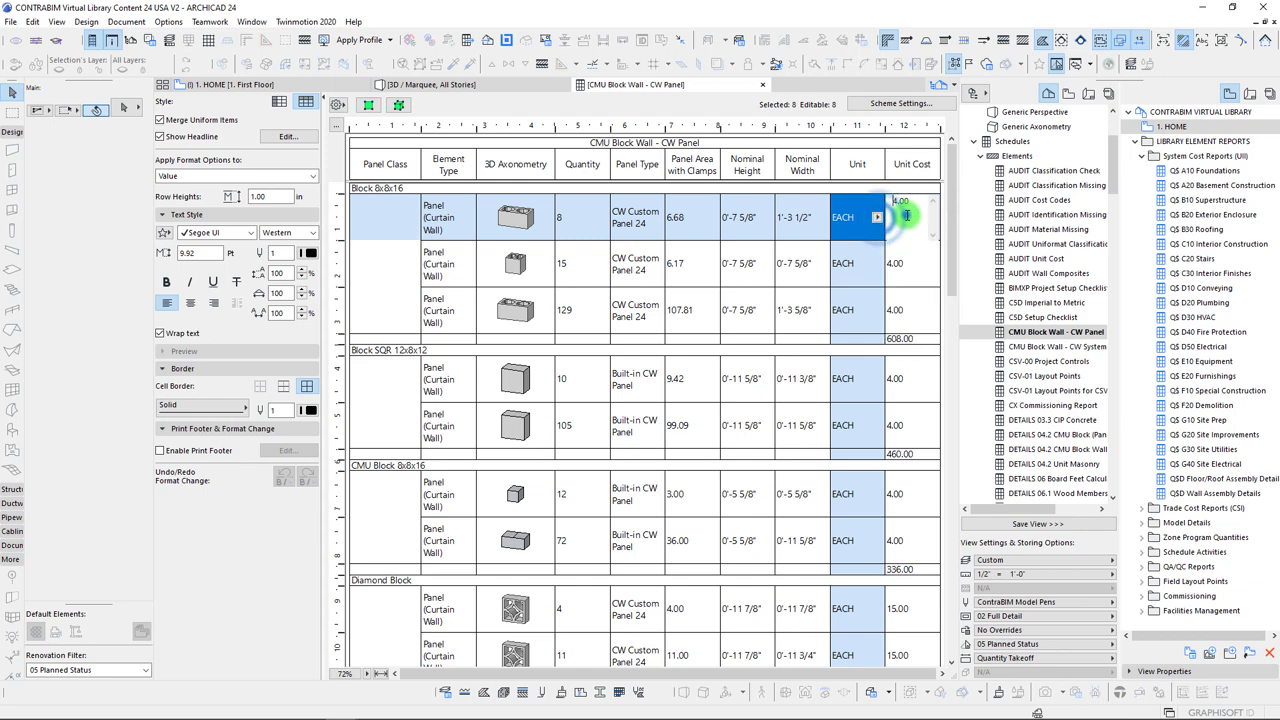
pyautogui.click(903, 258)
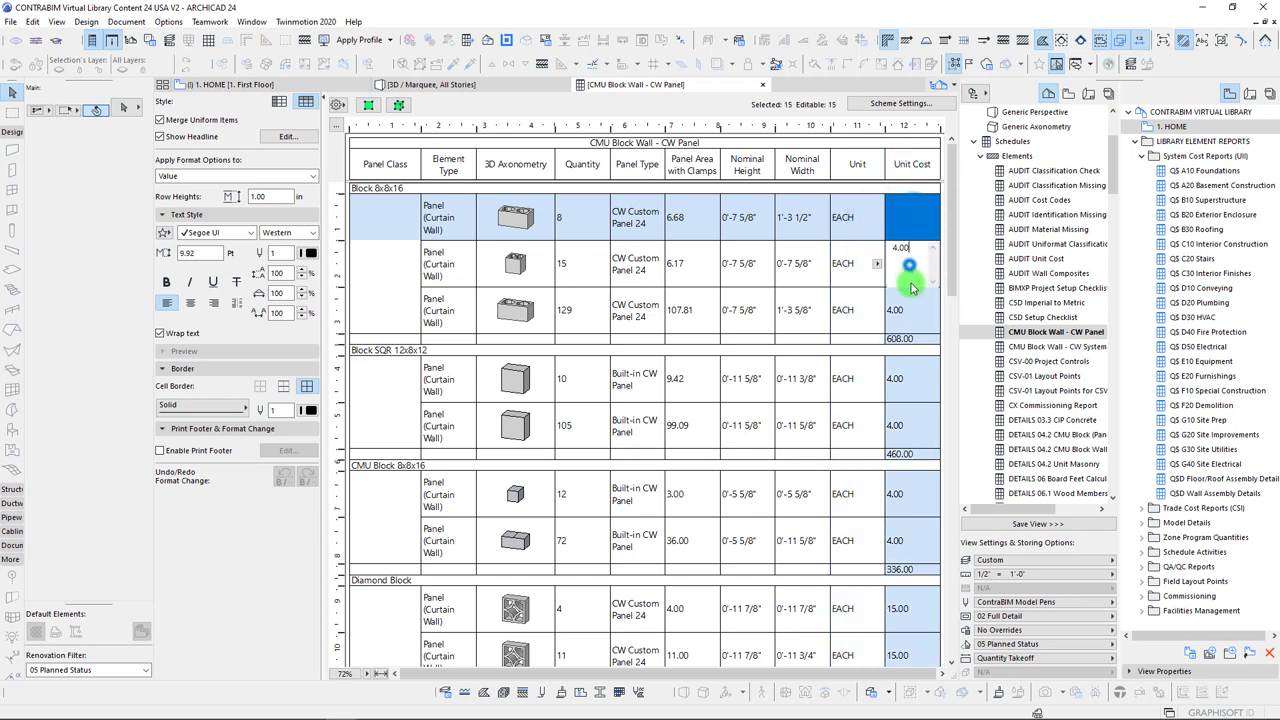
pyautogui.click(908, 314)
pyautogui.click(897, 338)
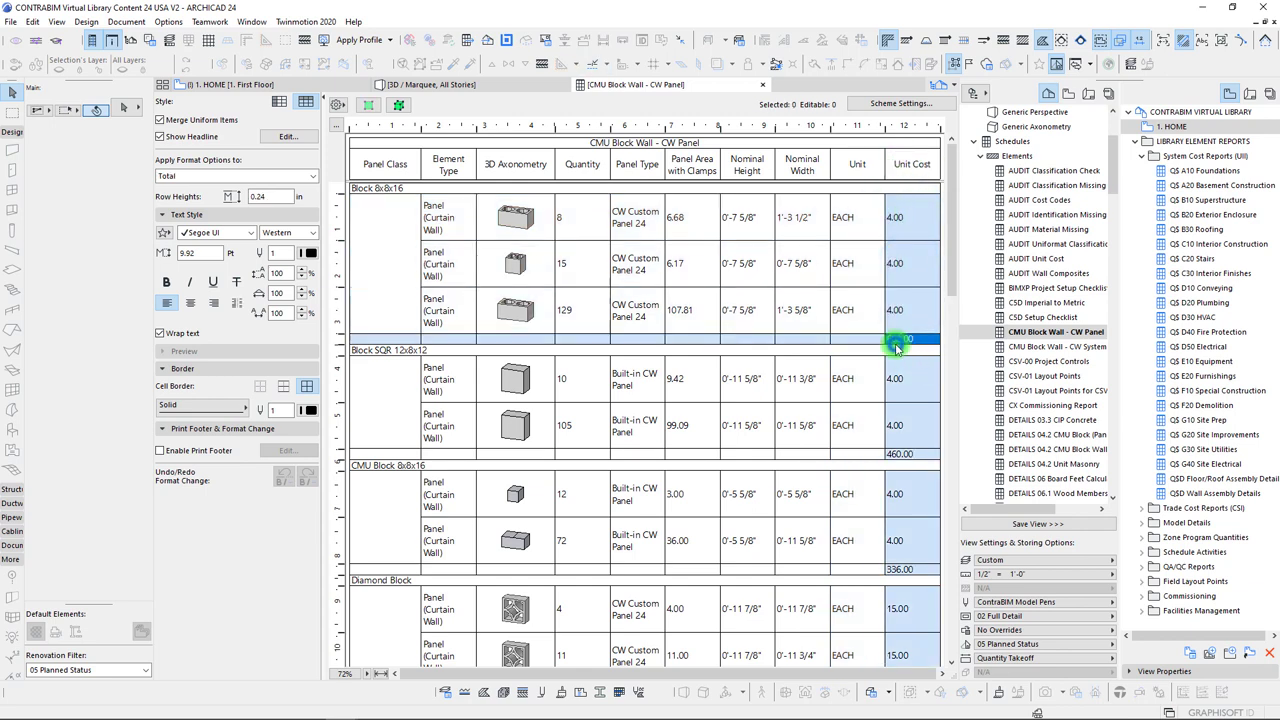
# Compare the Block 8x8x16 rows' quantities with their unit costs to see how the group's subtotal is calculated
pyautogui.click(910, 210)
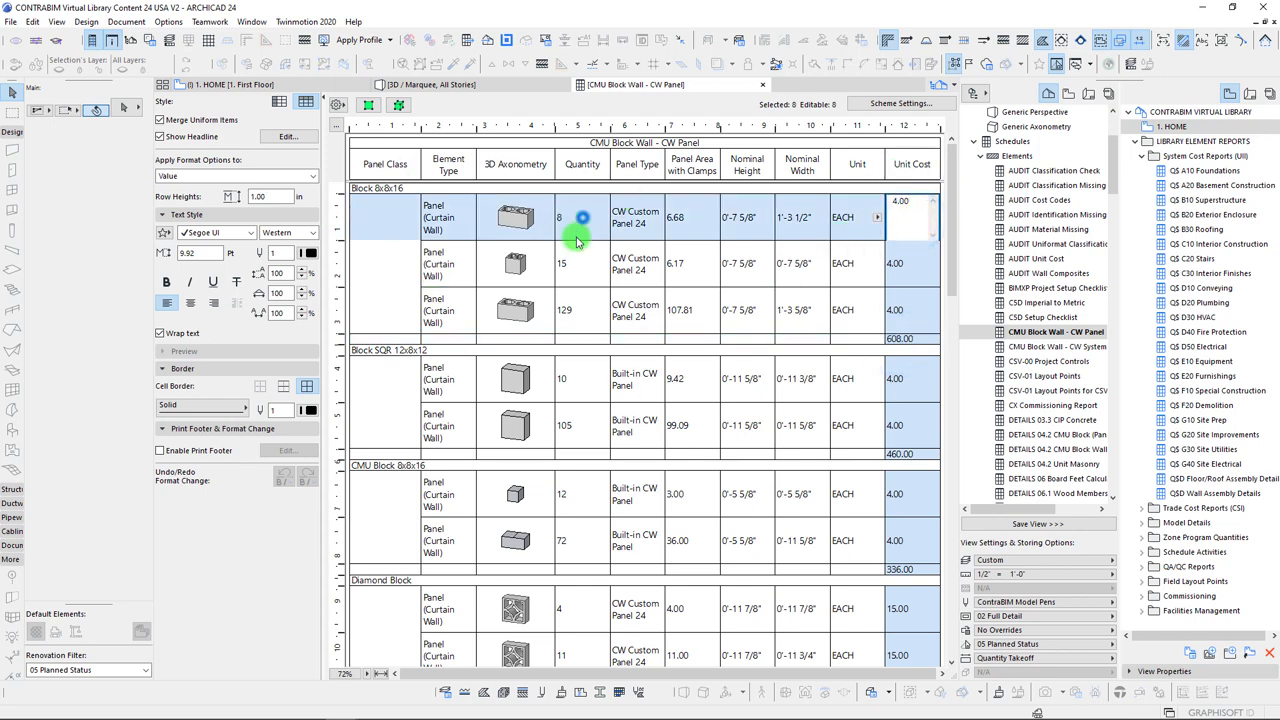
pyautogui.click(582, 218)
pyautogui.click(570, 260)
pyautogui.click(574, 315)
pyautogui.click(913, 303)
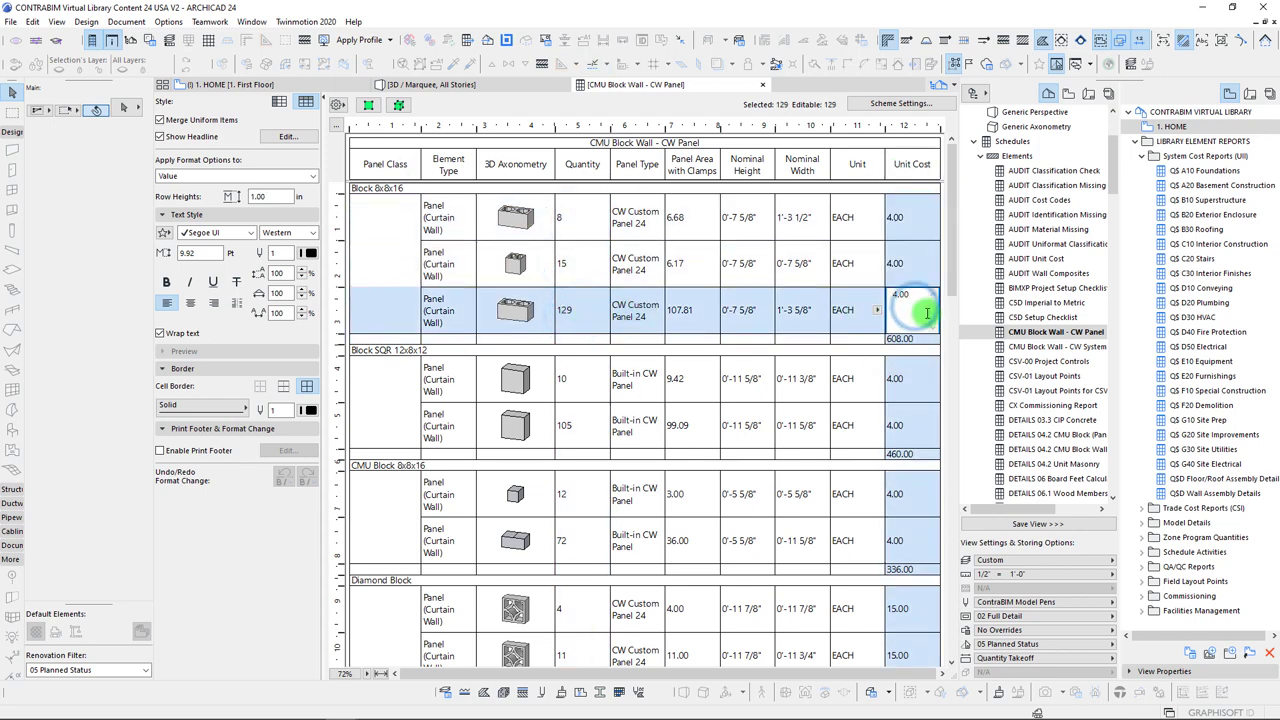
pyautogui.click(903, 339)
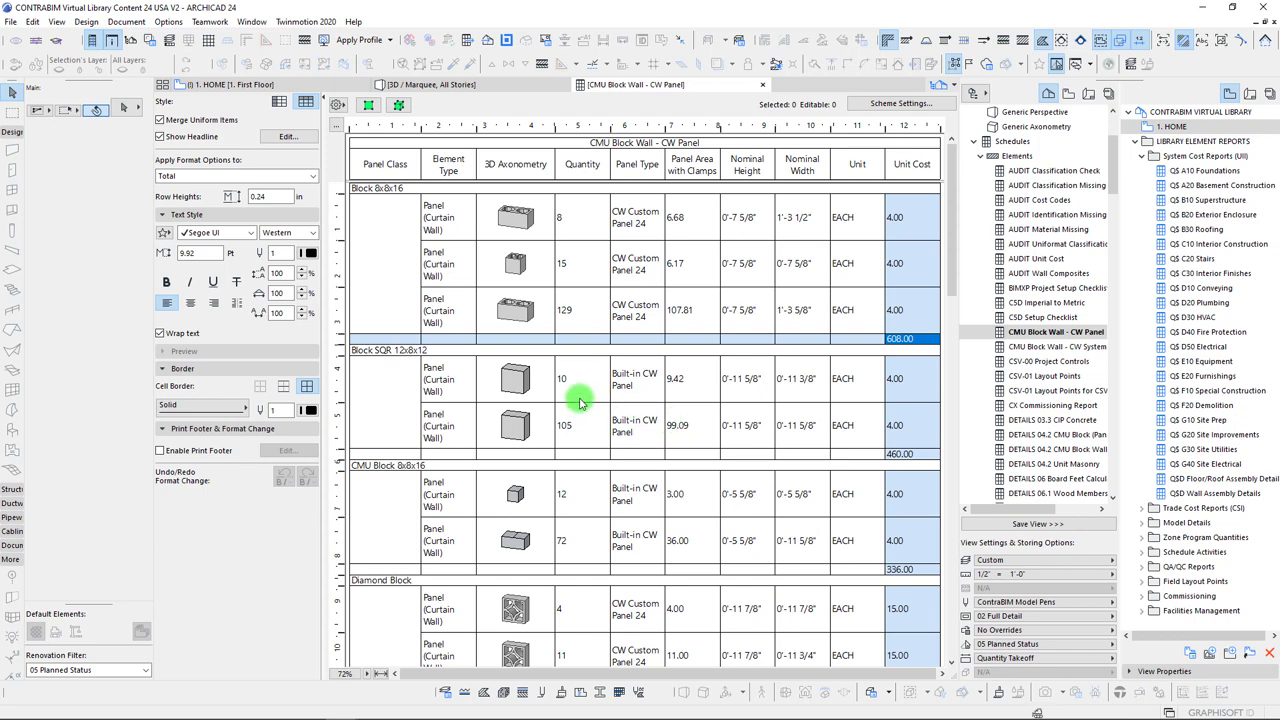
# Review the remaining panel classes in the CMU Block Wall - CW Panel schedule for units, unit costs, subtotals and the grand total
pyautogui.click(1050, 347)
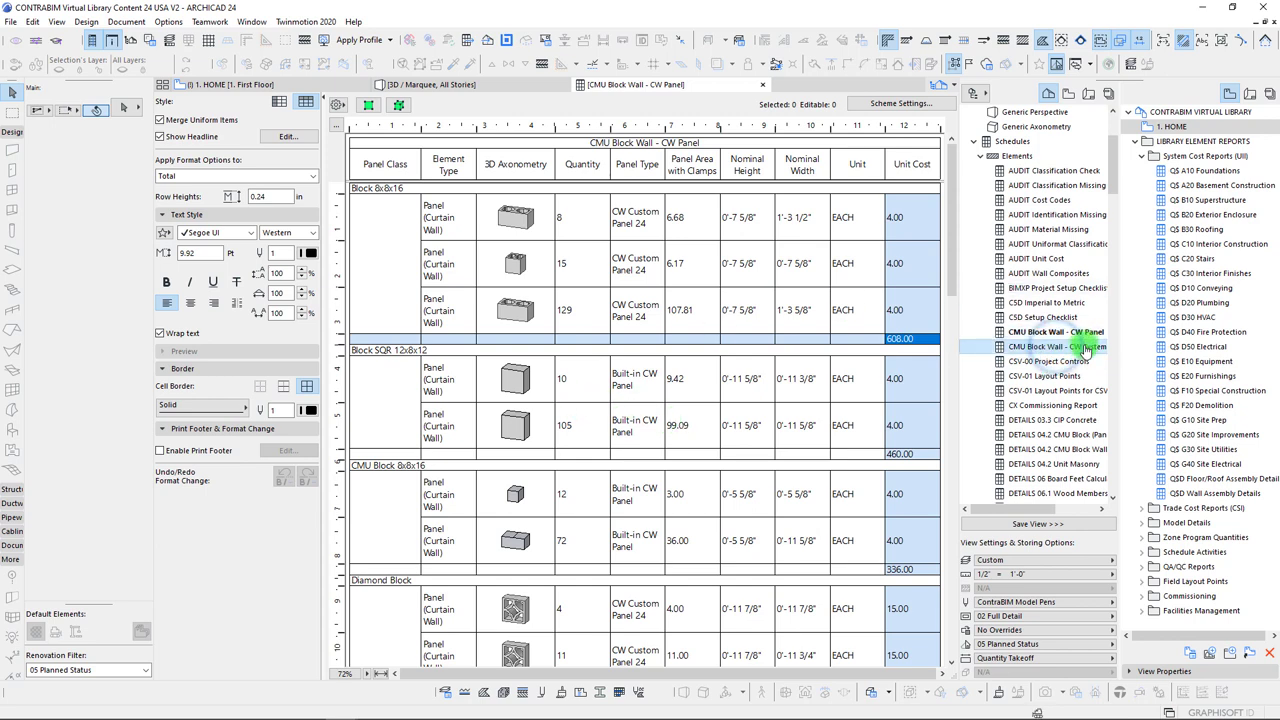
pyautogui.click(1062, 332)
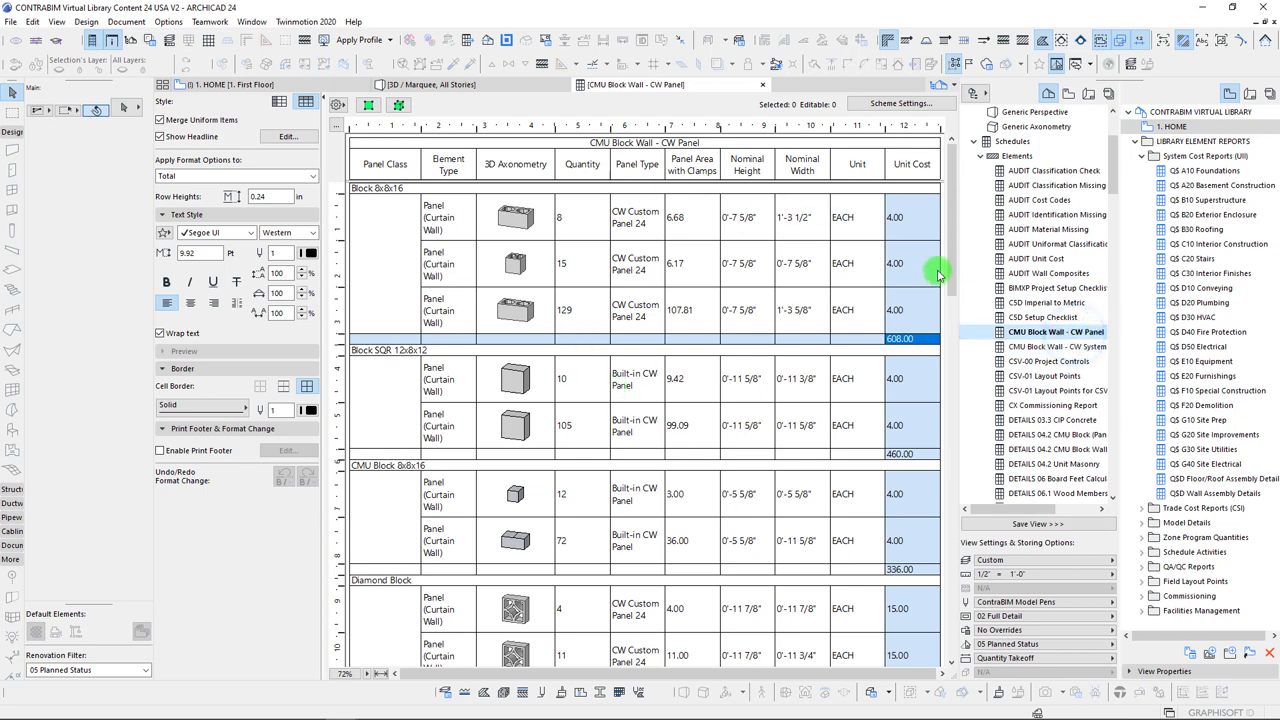
pyautogui.moveTo(954, 258); pyautogui.dragTo(952, 530)
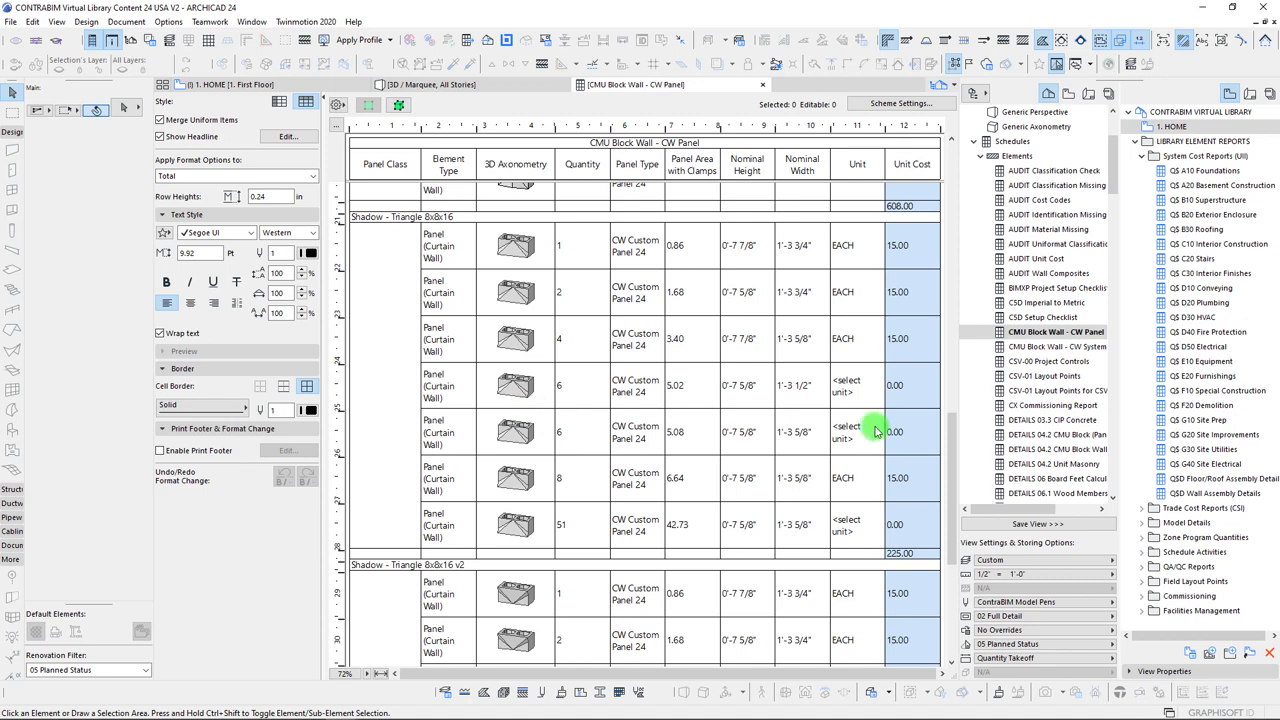
pyautogui.moveTo(957, 455); pyautogui.dragTo(946, 500)
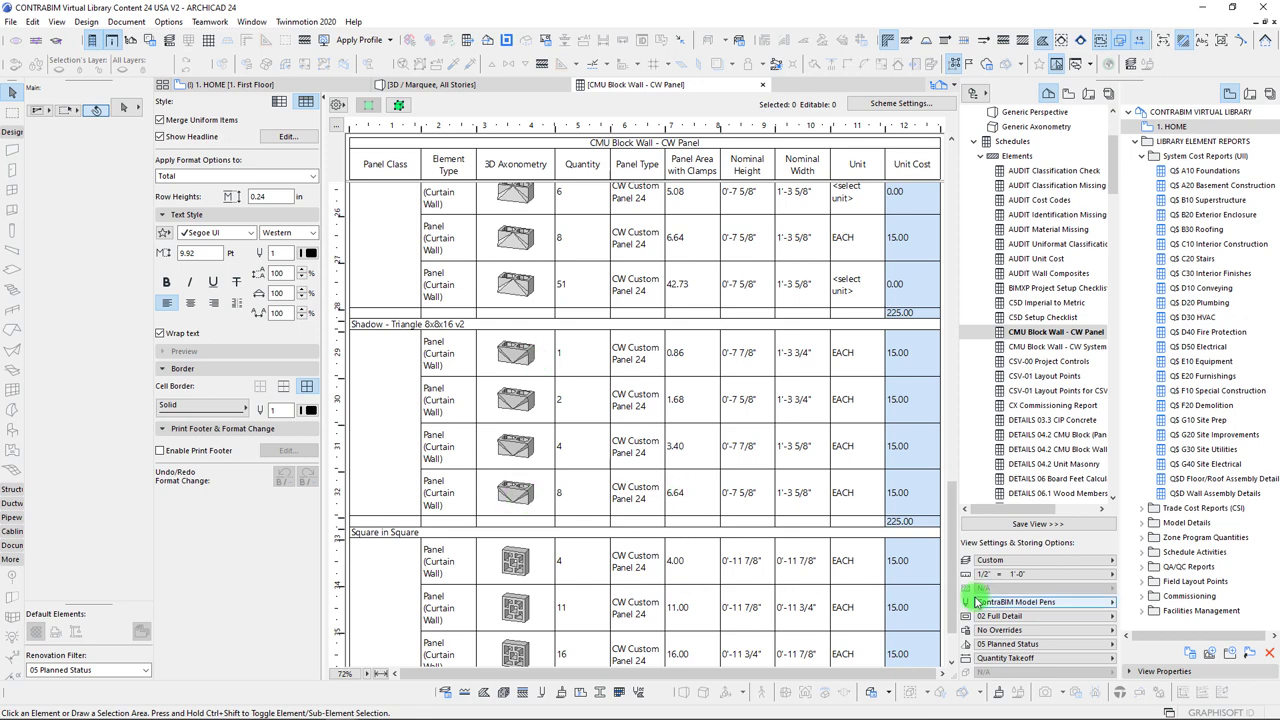
pyautogui.moveTo(954, 577); pyautogui.dragTo(952, 616)
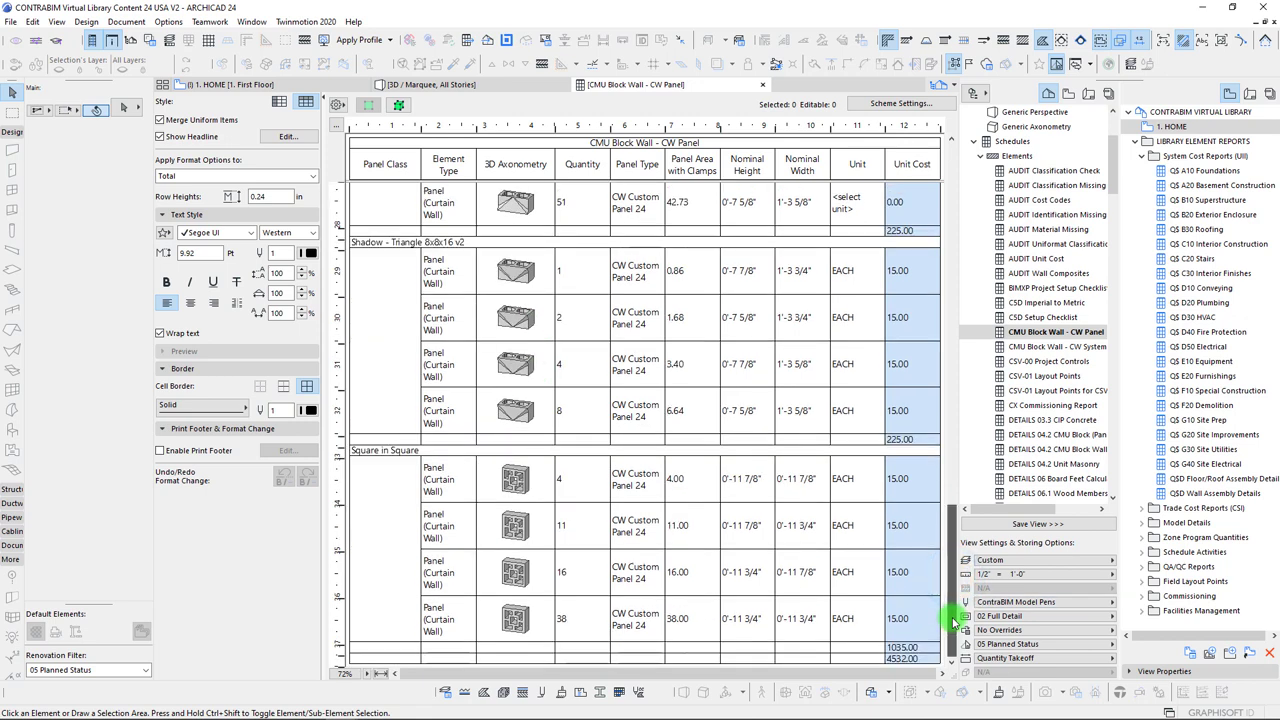
pyautogui.moveTo(953, 620); pyautogui.dragTo(972, 177)
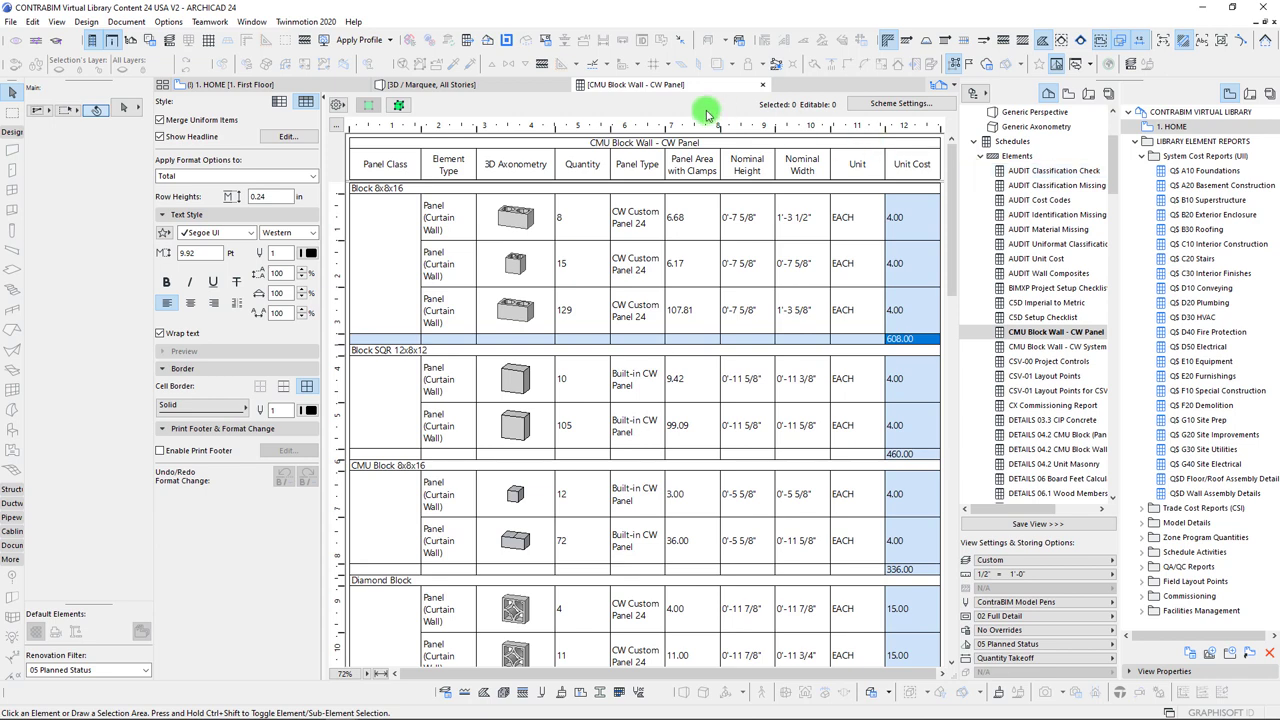
# Return to the 3D view and examine the modelled CMU block walls and sample blocks from several angles
pyautogui.click(445, 82)
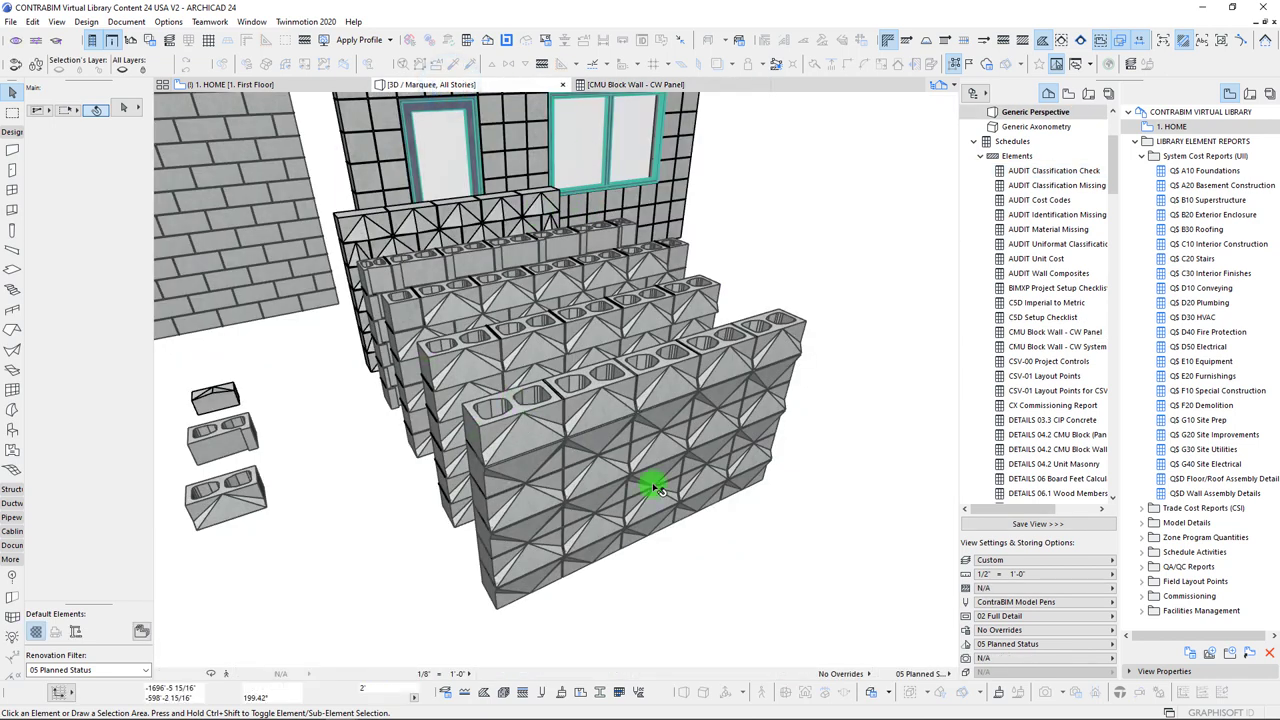
pyautogui.keyDown('shift'); pyautogui.moveTo(491, 349); pyautogui.dragTo(595, 396, button='middle'); pyautogui.keyUp('shift')
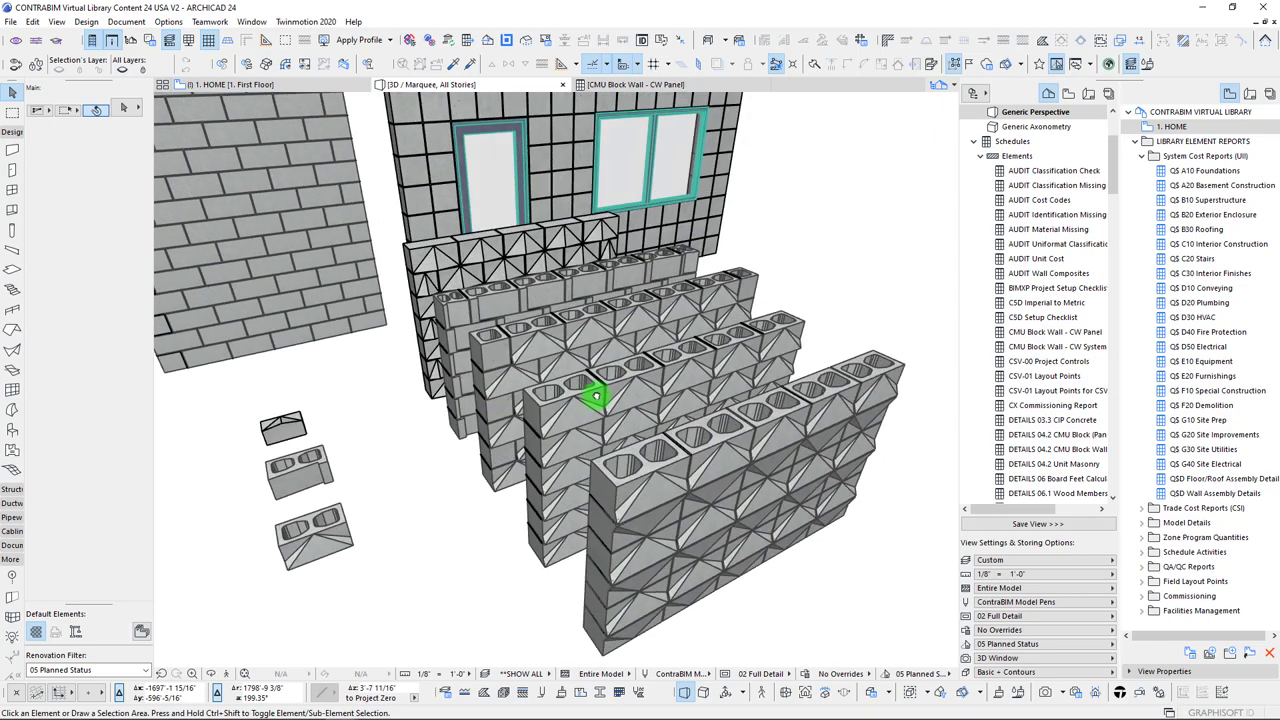
pyautogui.moveTo(768, 430)
pyautogui.keyDown('shift'); pyautogui.mouseDown(button='middle')
pyautogui.moveTo(748, 286)
pyautogui.moveTo(771, 269)
pyautogui.moveTo(771, 194)
pyautogui.moveTo(776, 268)
pyautogui.mouseUp(button='middle'); pyautogui.keyUp('shift')
pyautogui.scroll(3, 776, 268)
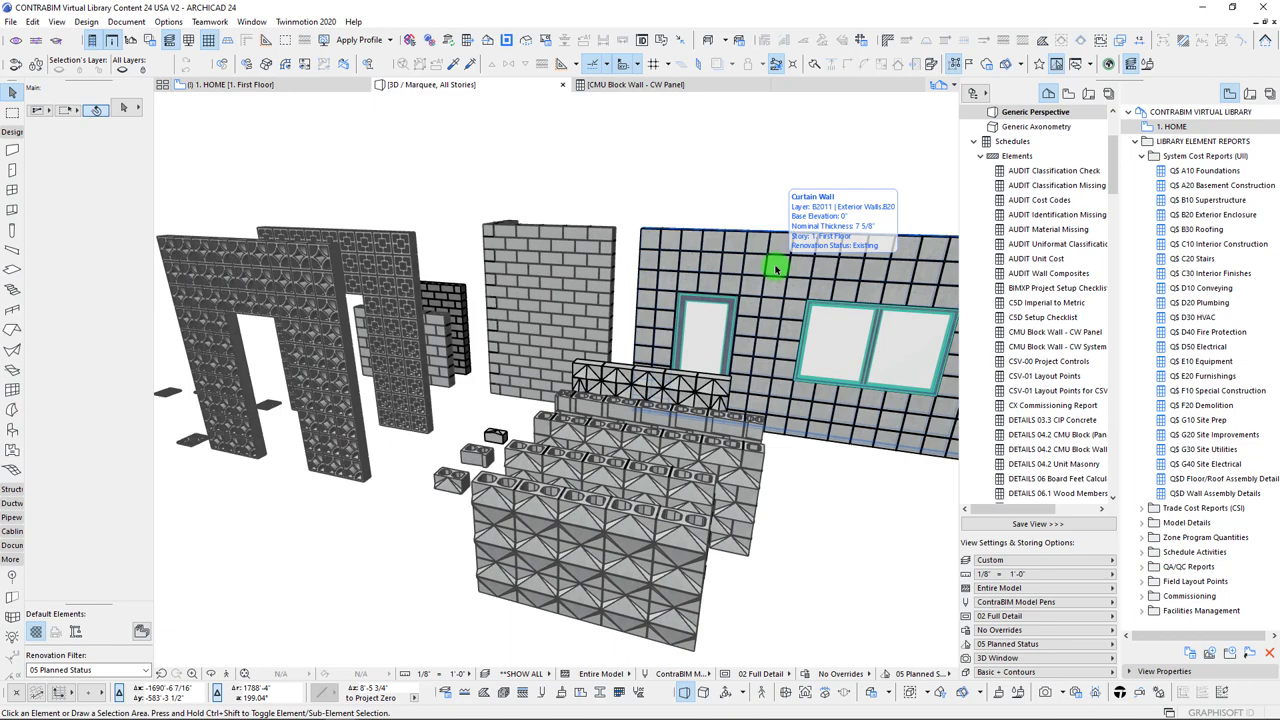
pyautogui.scroll(-5, 776, 268)
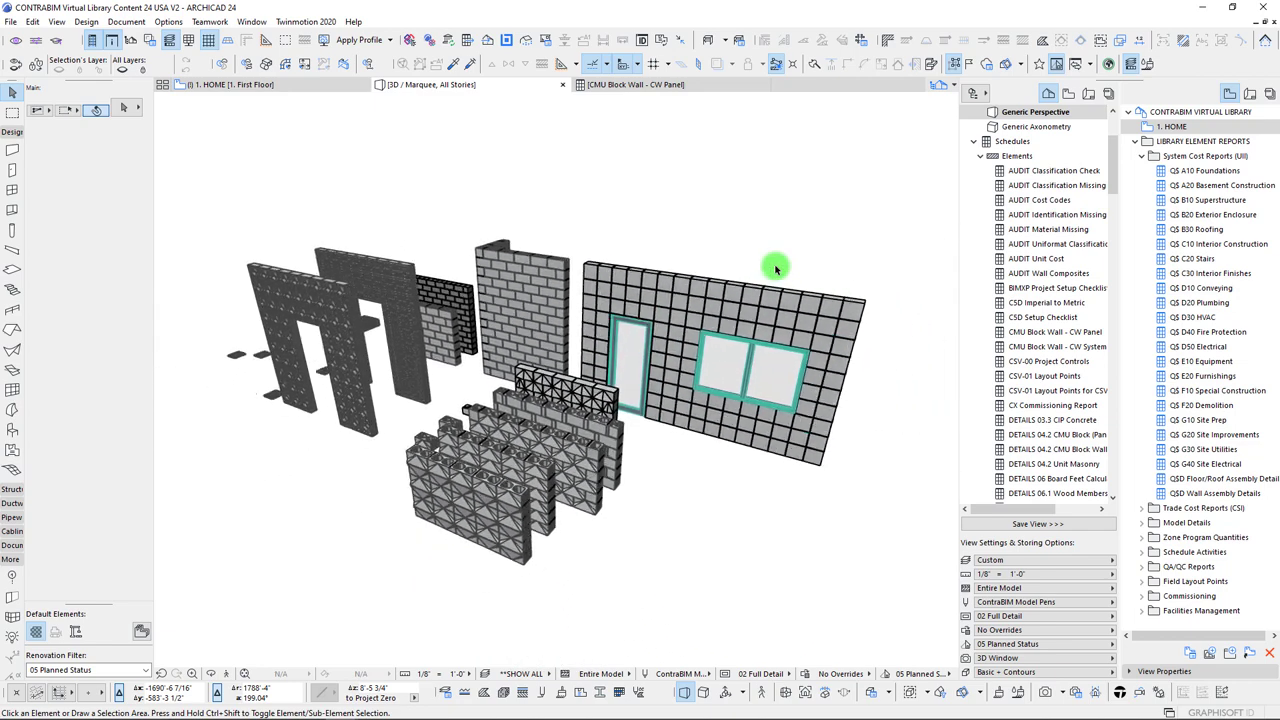
pyautogui.scroll(2, 776, 268)
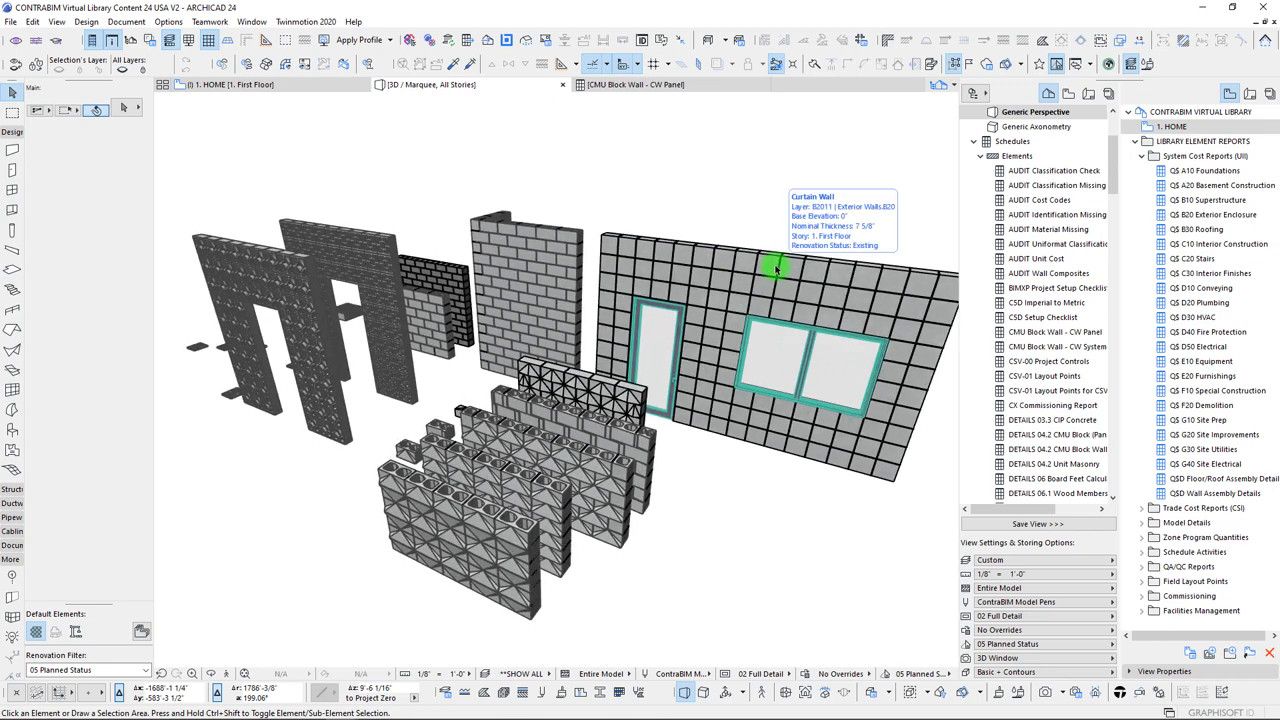